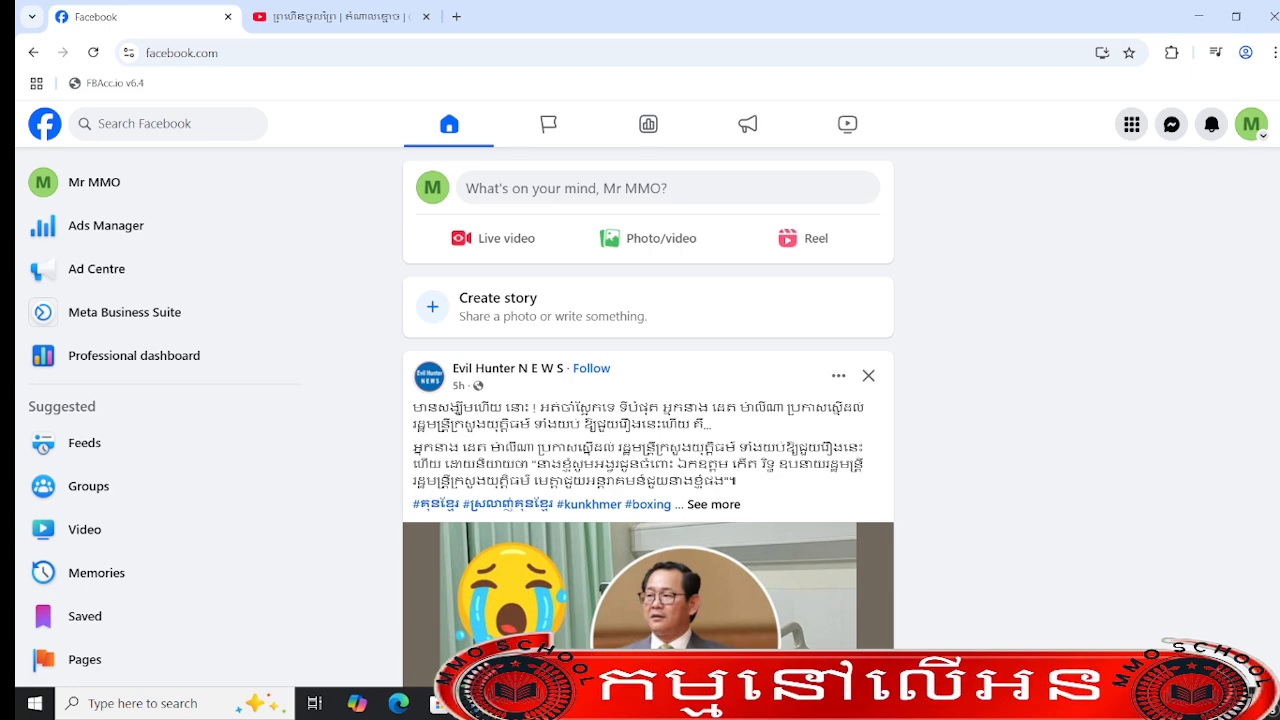
# - Open the Mr MMO page's profile and look over its header and posts area
pyautogui.click(199, 190)
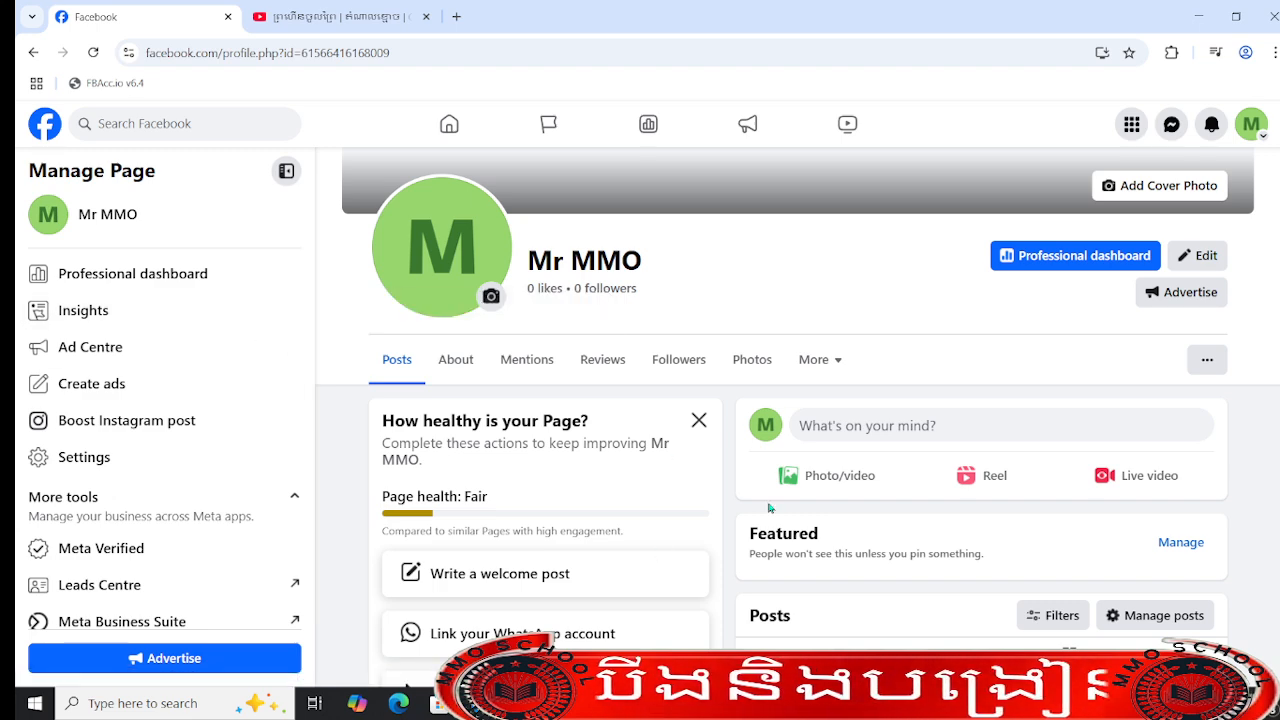
pyautogui.scroll(-4, 770, 508)
pyautogui.scroll(5, 1094, 594)
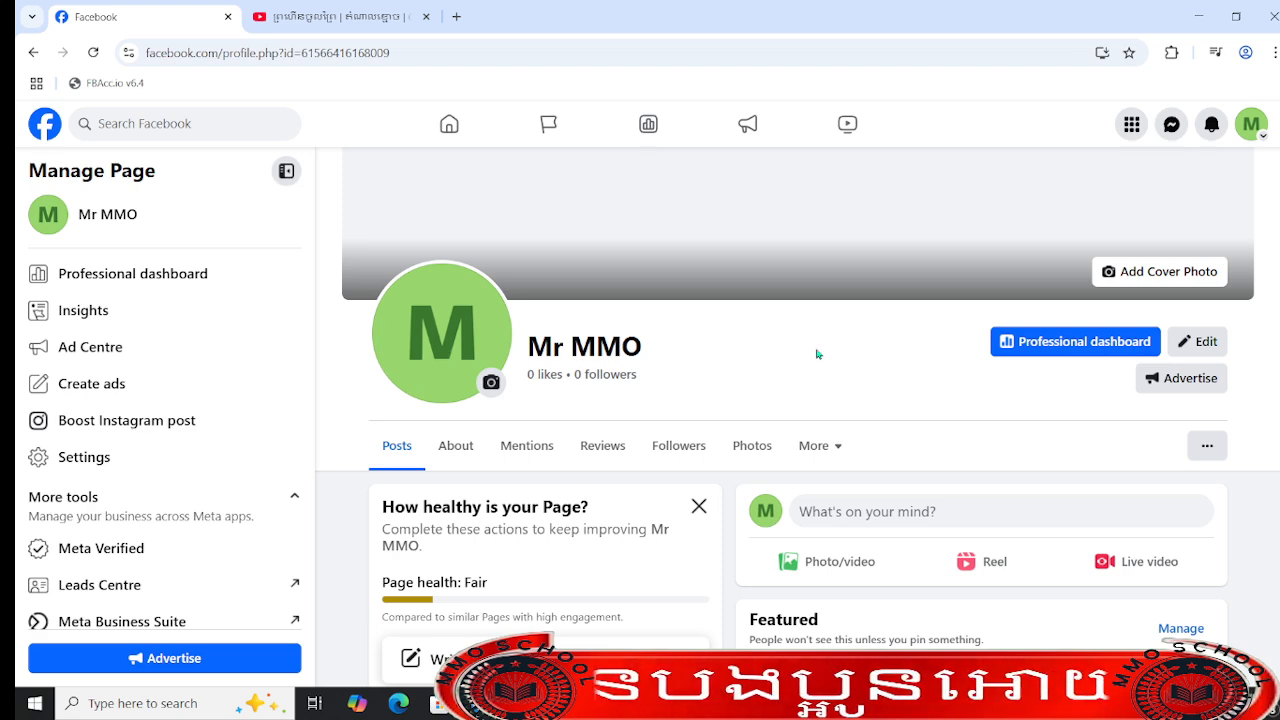
pyautogui.moveTo(1069, 7); pyautogui.dragTo(980, 75)
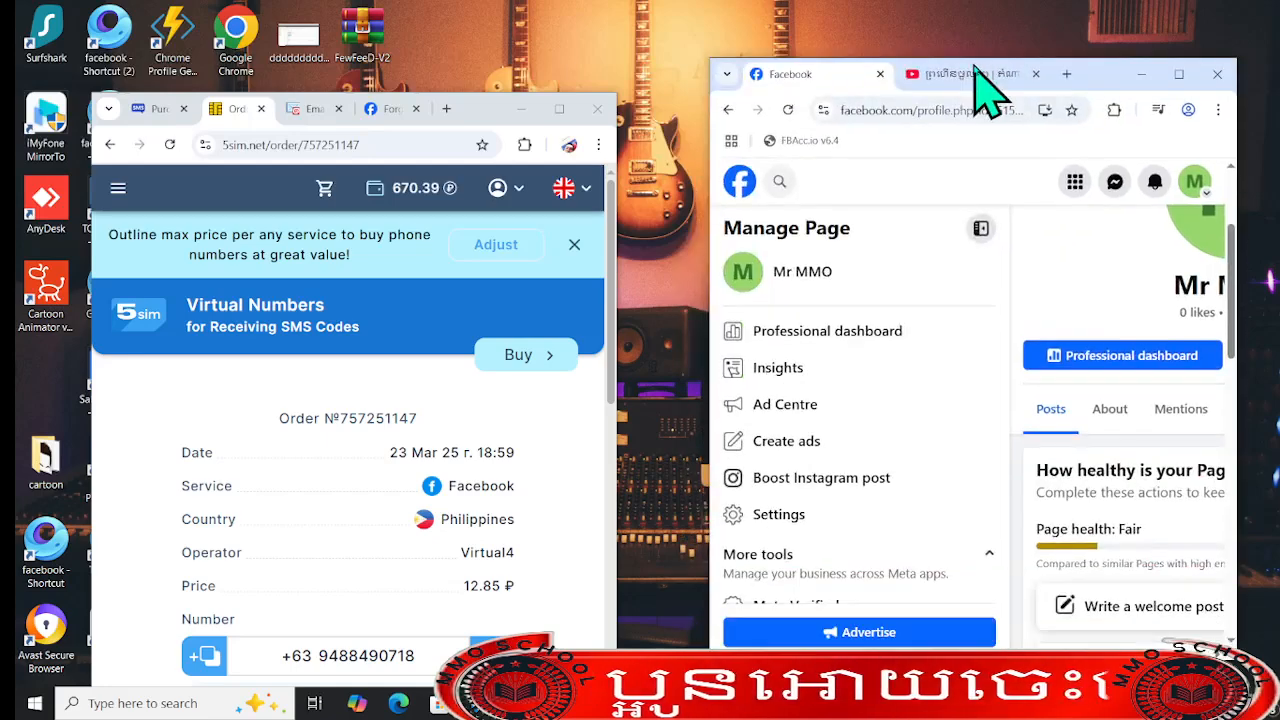
pyautogui.rightClick(613, 4)
pyautogui.click(679, 52)
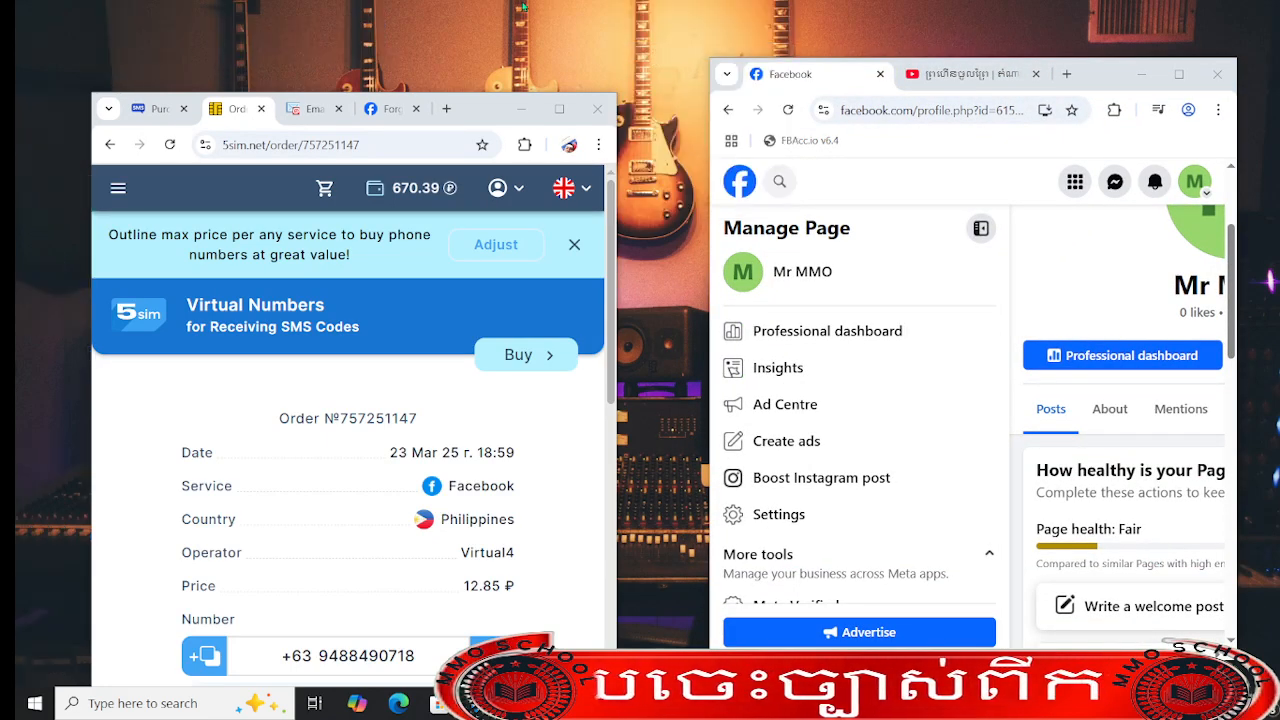
pyautogui.rightClick(533, 8)
pyautogui.click(585, 51)
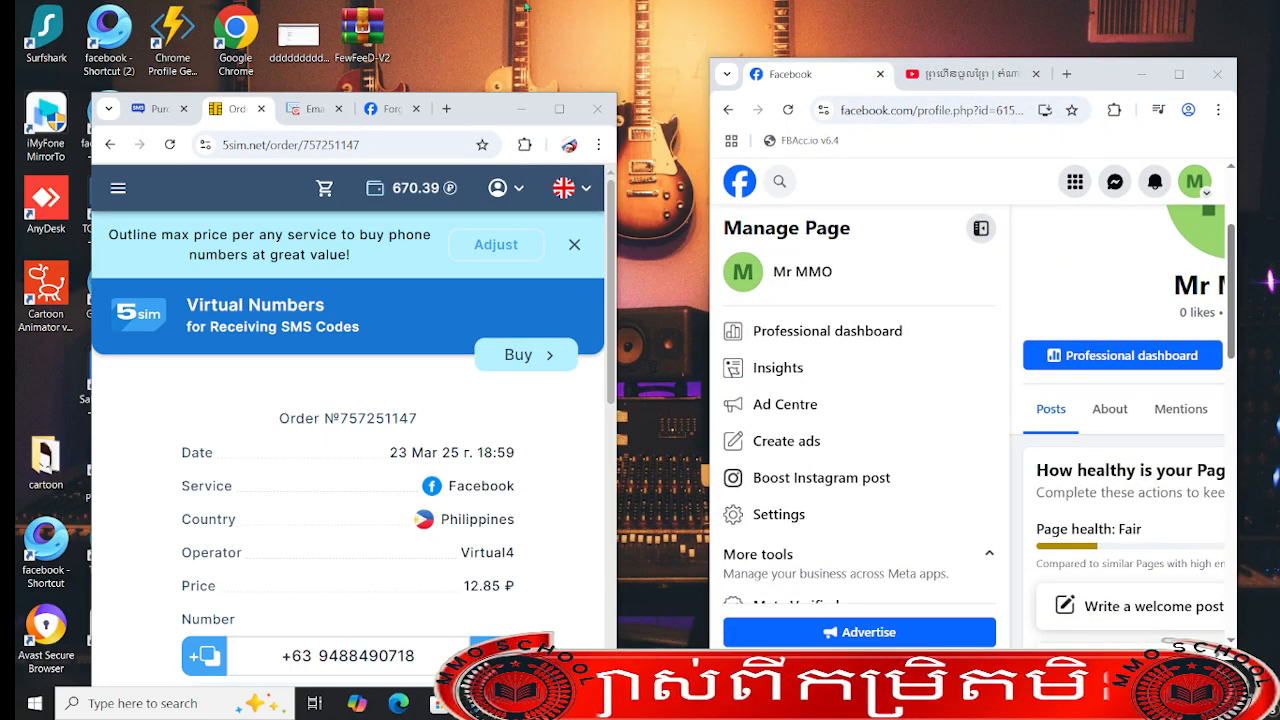
pyautogui.rightClick(530, 8)
pyautogui.click(585, 52)
pyautogui.click(1179, 74)
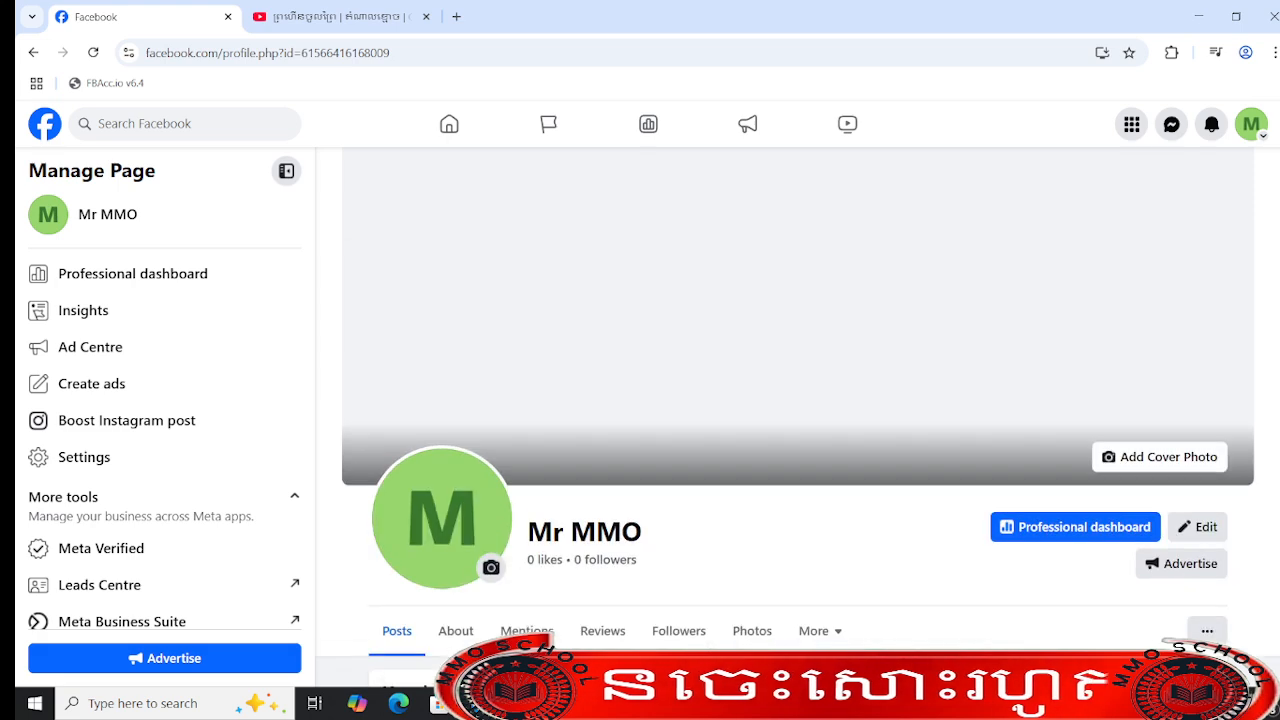
# - Open the Facebook home feed in a separate tab and switch to it
pyautogui.scroll(-5, 856, 460)
pyautogui.scroll(5, 856, 454)
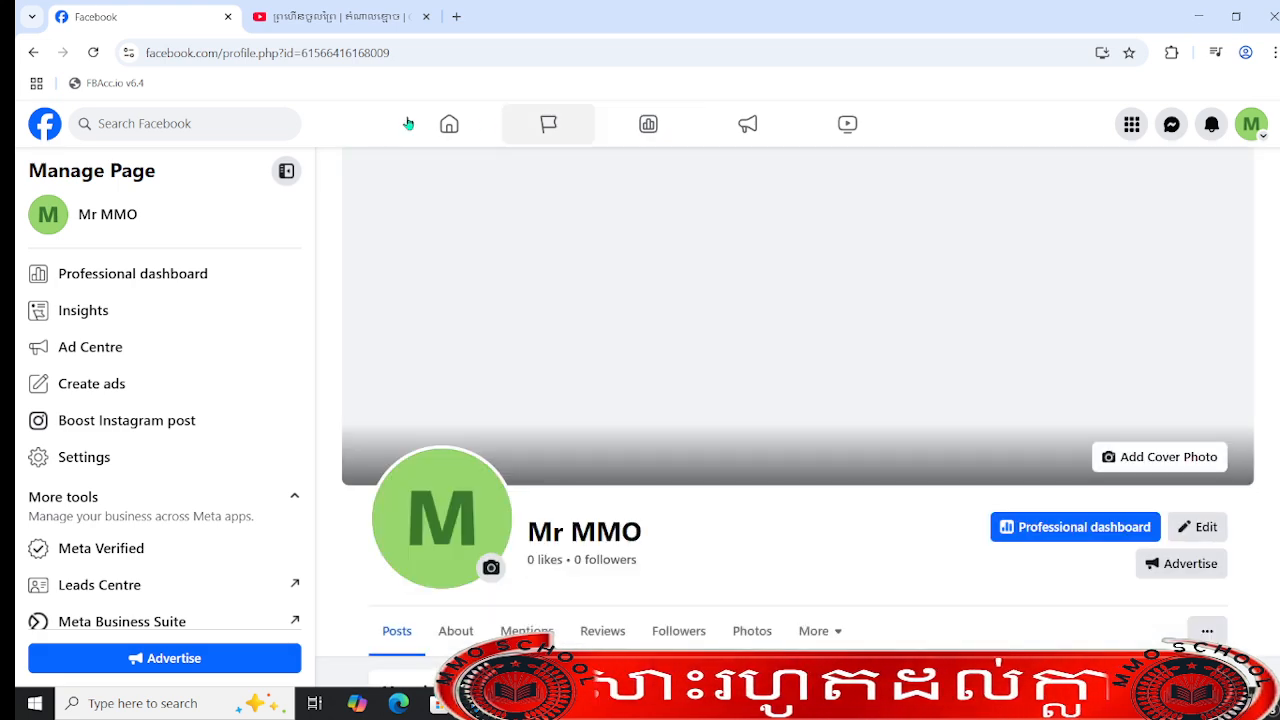
pyautogui.middleClick(441, 133)
pyautogui.click(309, 12)
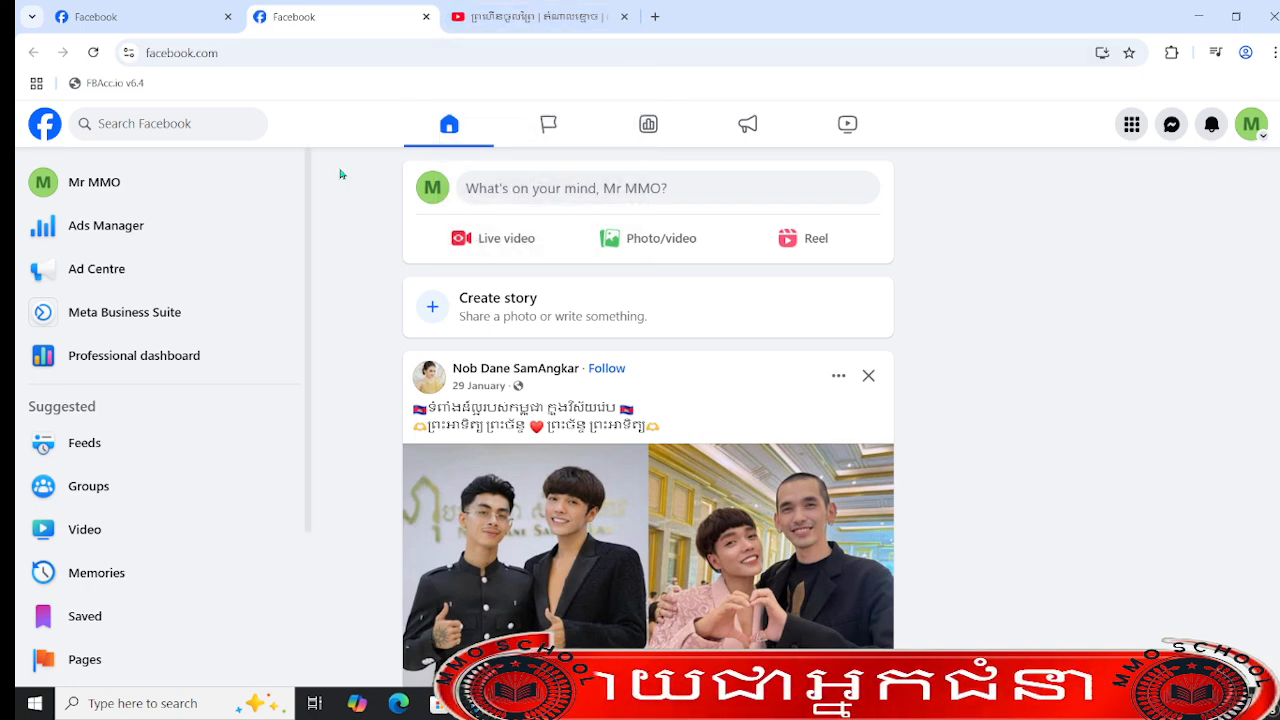
# - Examine the Mr MMO page's header, page health, intro, photos and posts sections
pyautogui.click(130, 14)
pyautogui.scroll(-5, 840, 257)
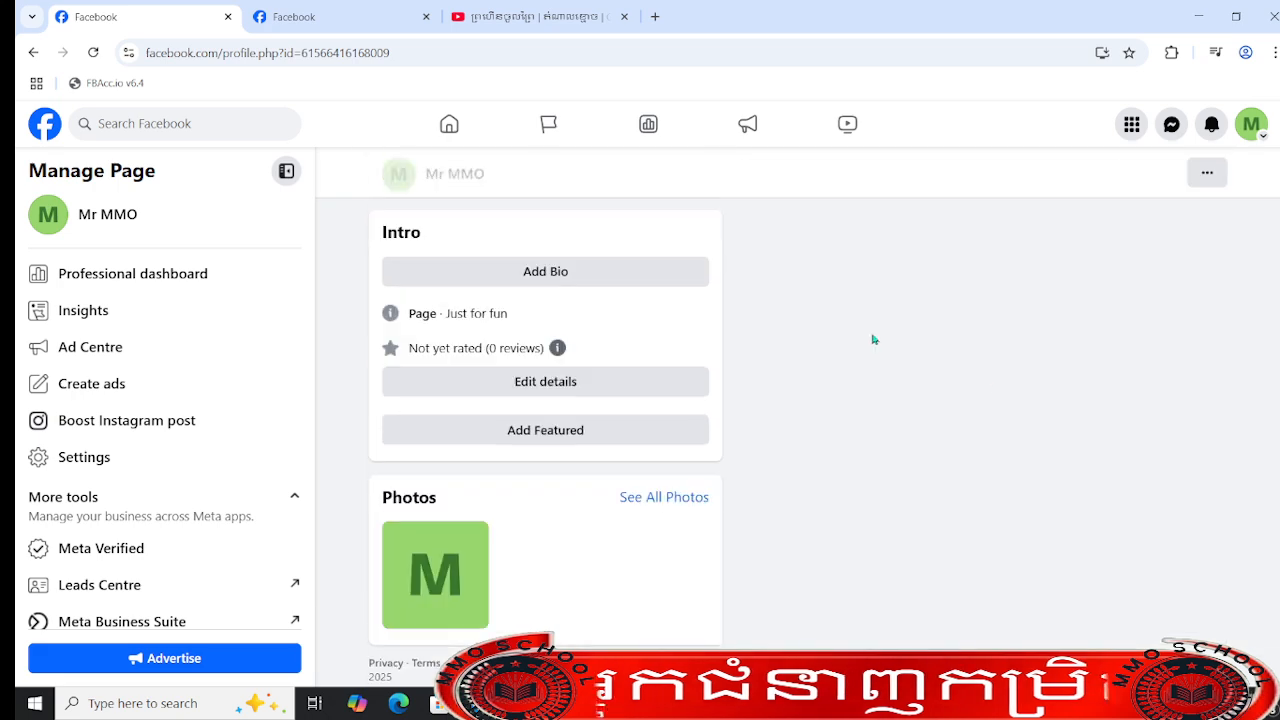
pyautogui.scroll(5, 1000, 389)
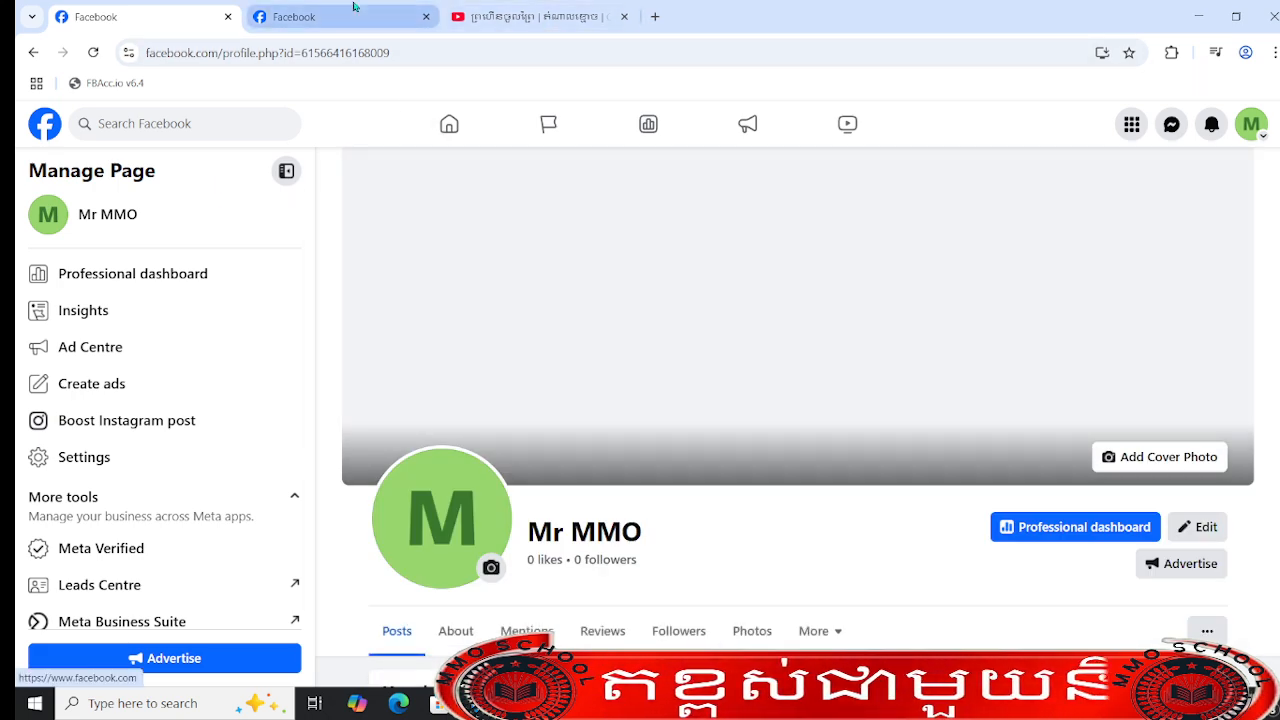
pyautogui.click(352, 10)
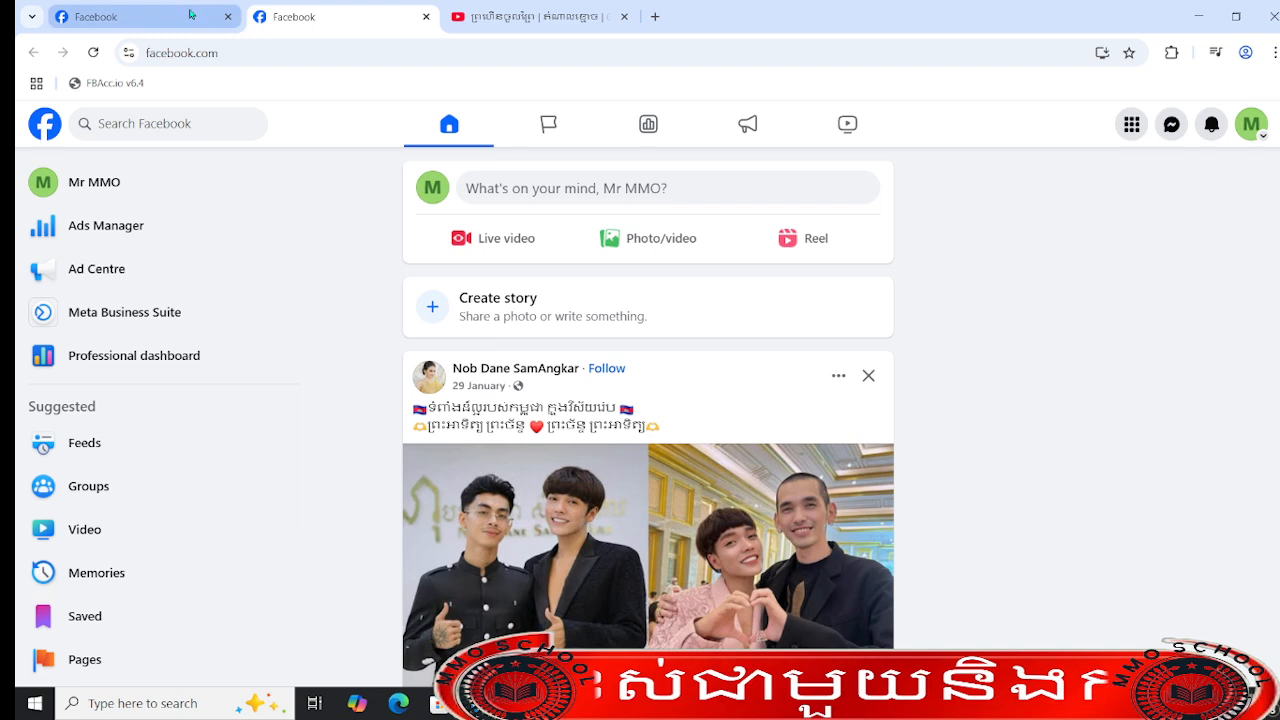
pyautogui.click(166, 123)
pyautogui.click(140, 16)
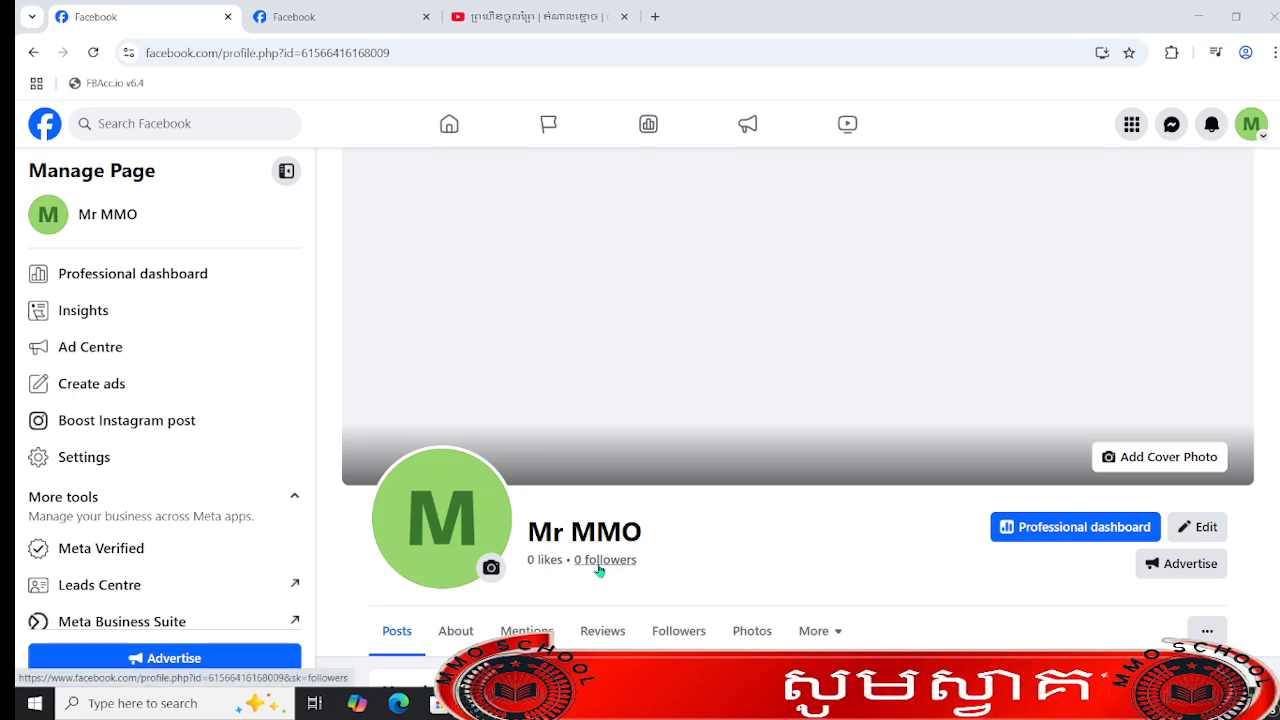
pyautogui.scroll(-3, 720, 529)
pyautogui.scroll(3, 706, 497)
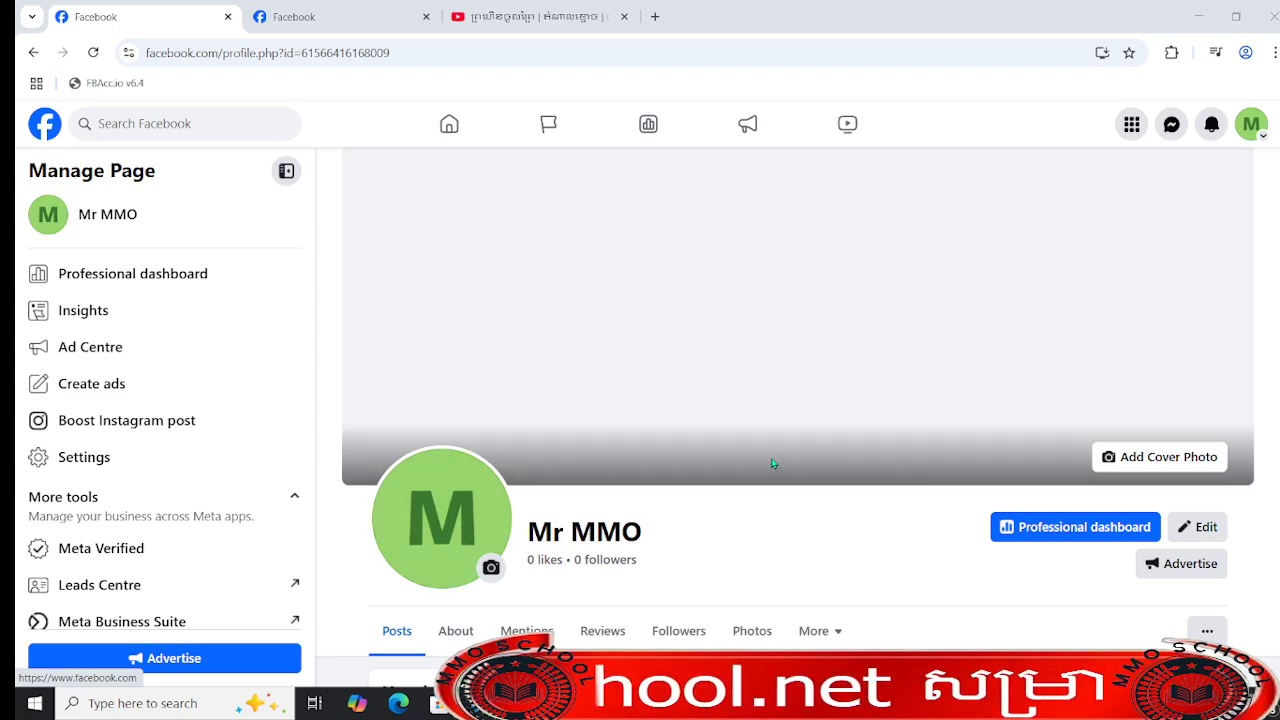
pyautogui.scroll(-6, 603, 521)
pyautogui.scroll(3, 740, 398)
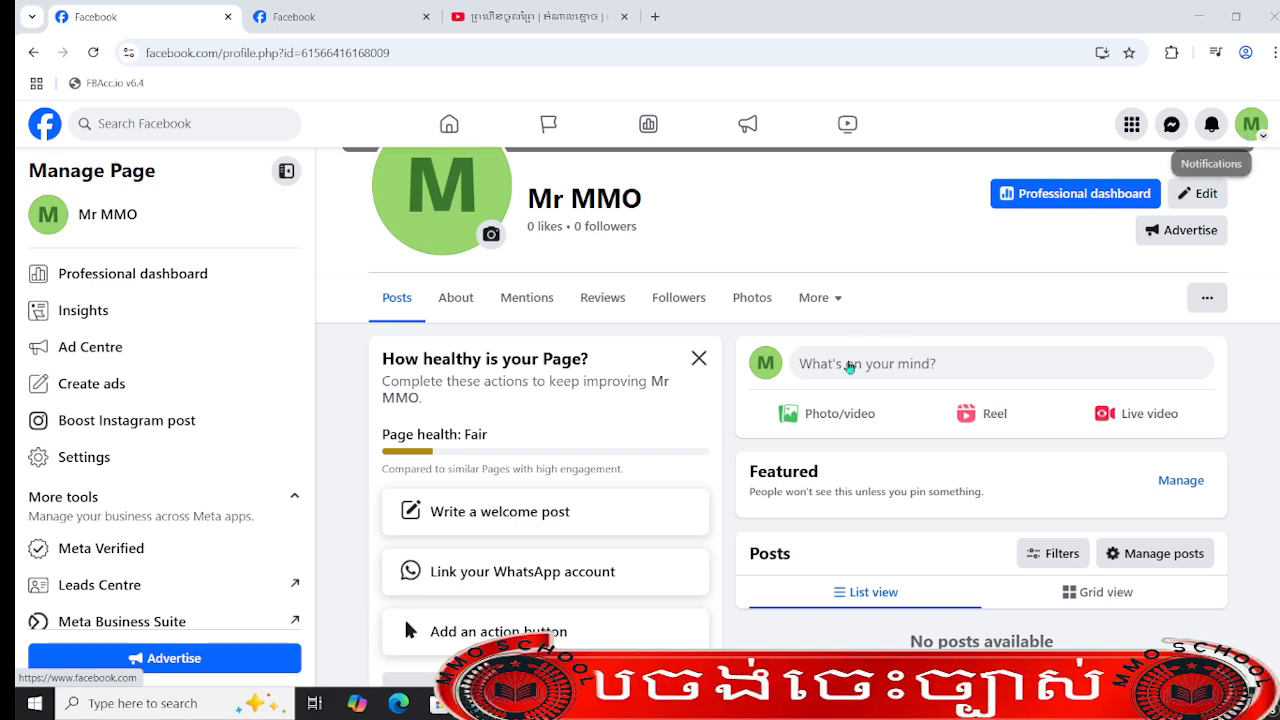
pyautogui.scroll(3, 464, 592)
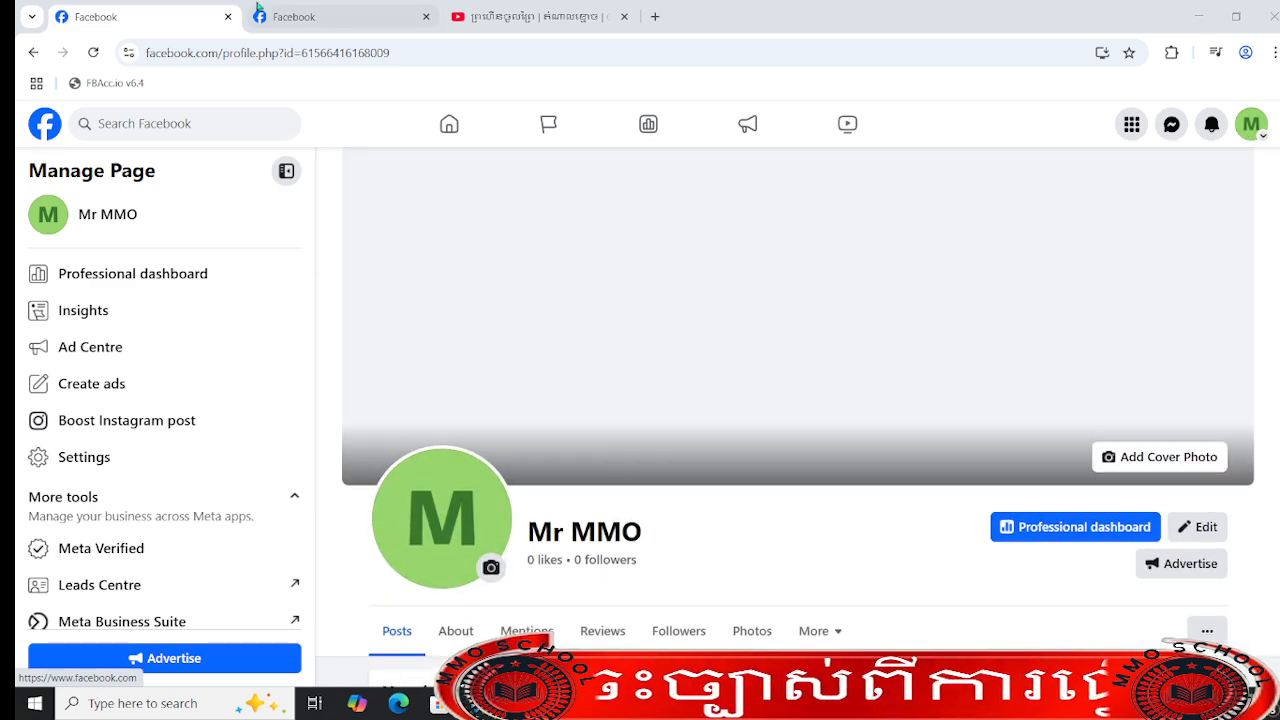
# - Reload the home feed and return to the Mr MMO page to view its profile
pyautogui.click(324, 16)
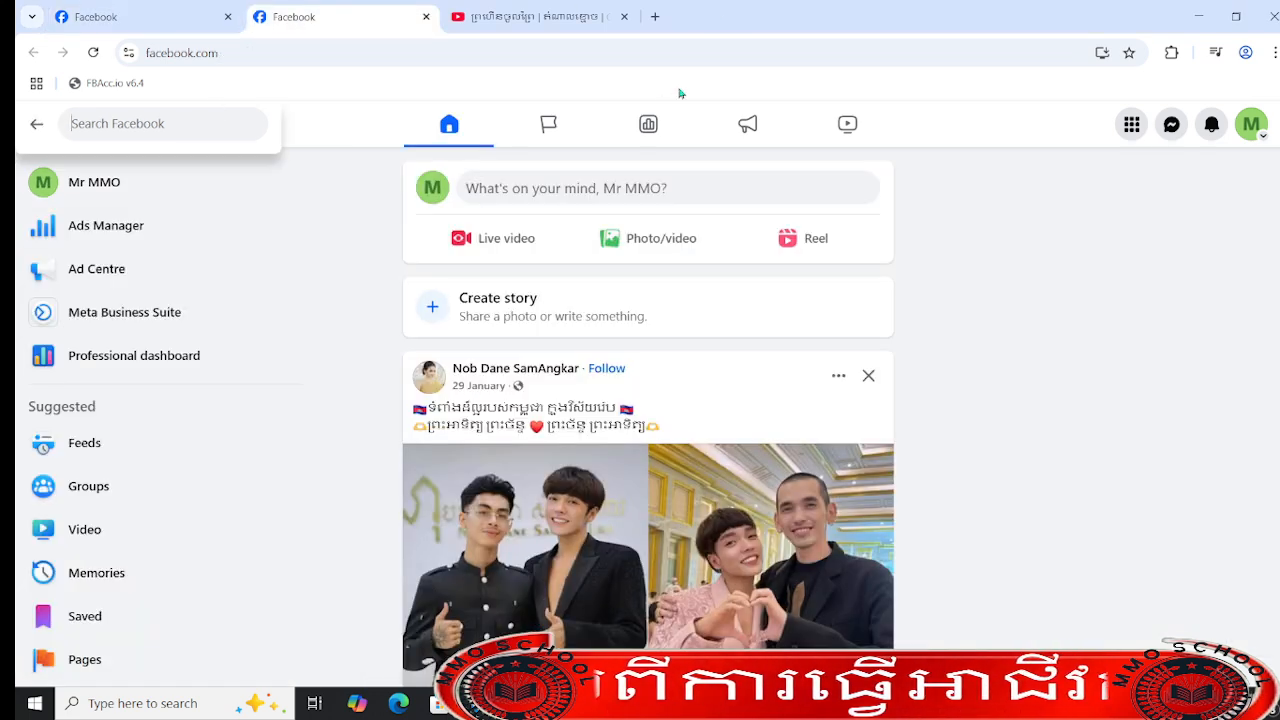
pyautogui.click(449, 127)
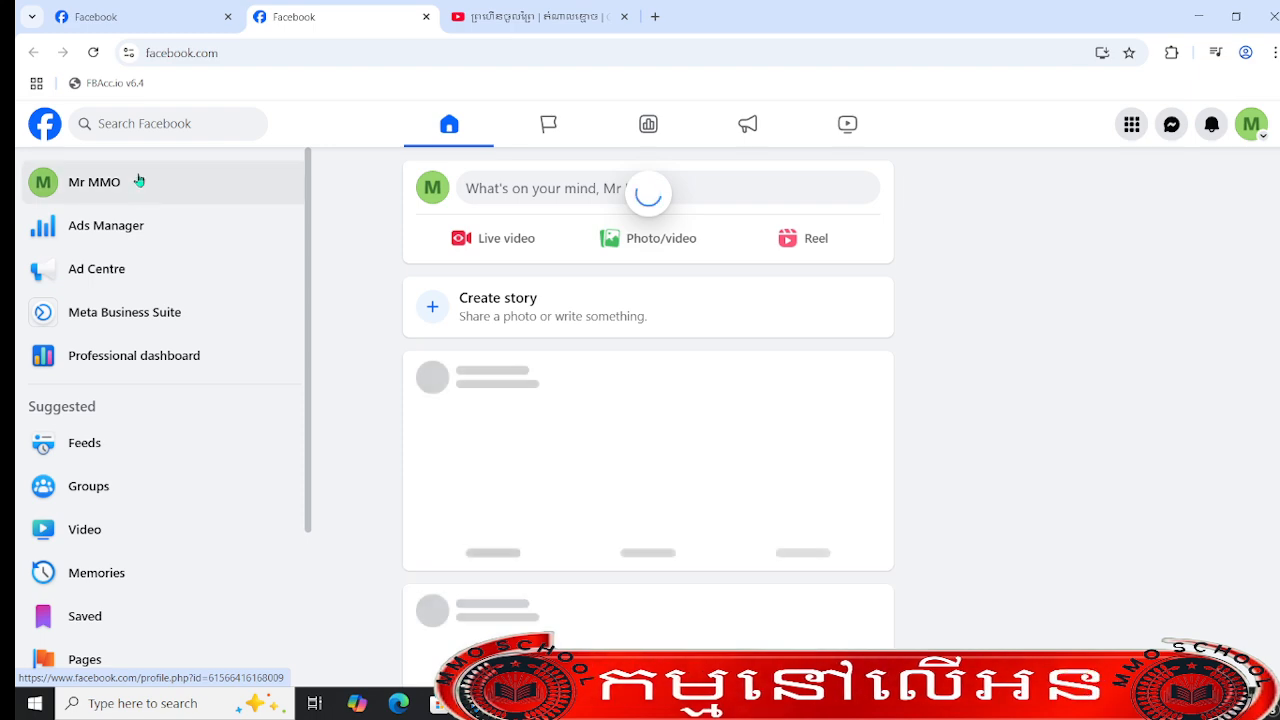
pyautogui.click(97, 8)
pyautogui.scroll(-5, 1082, 501)
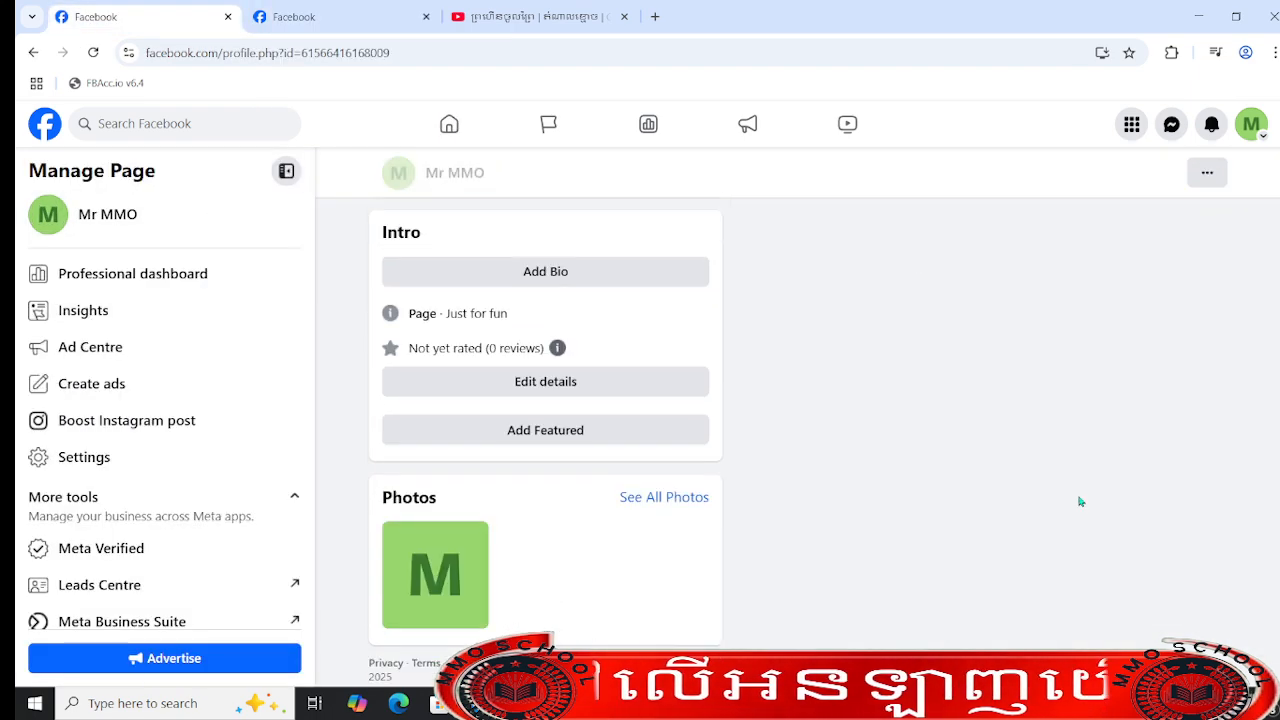
pyautogui.scroll(5, 1080, 501)
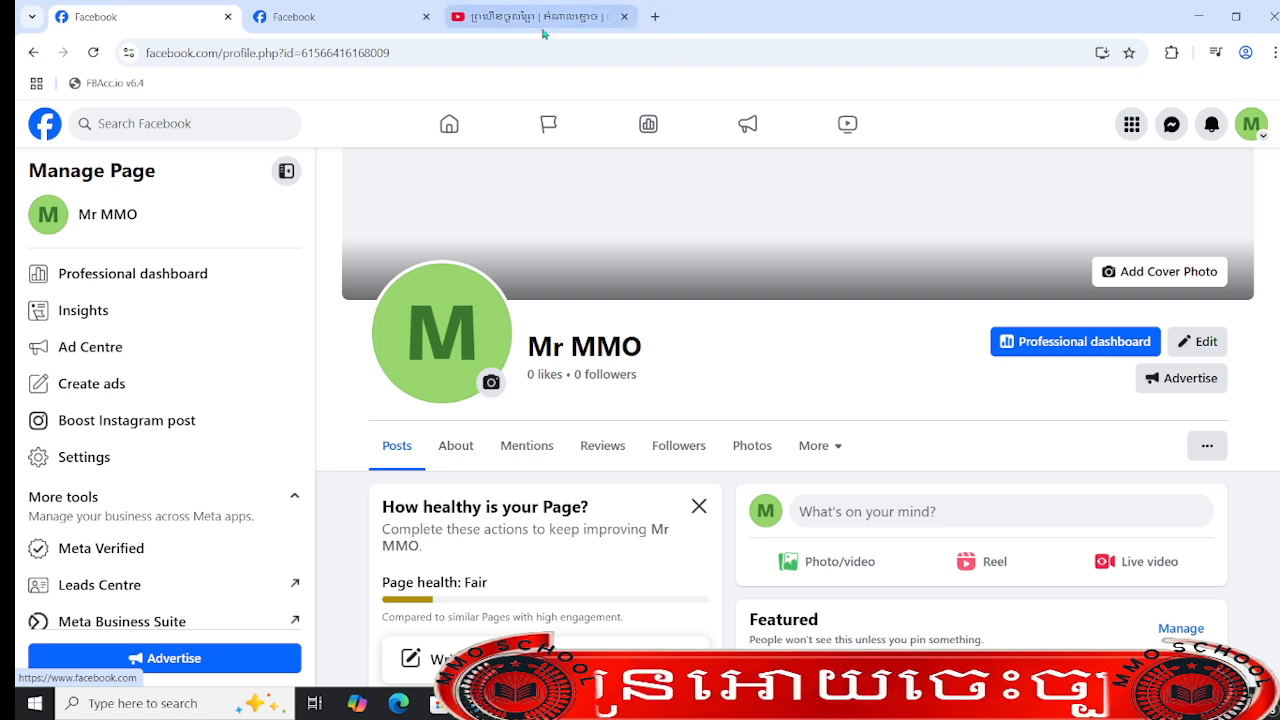
# - Search Google for "free mack logo" in a new tab and look over the first results
pyautogui.click(655, 16)
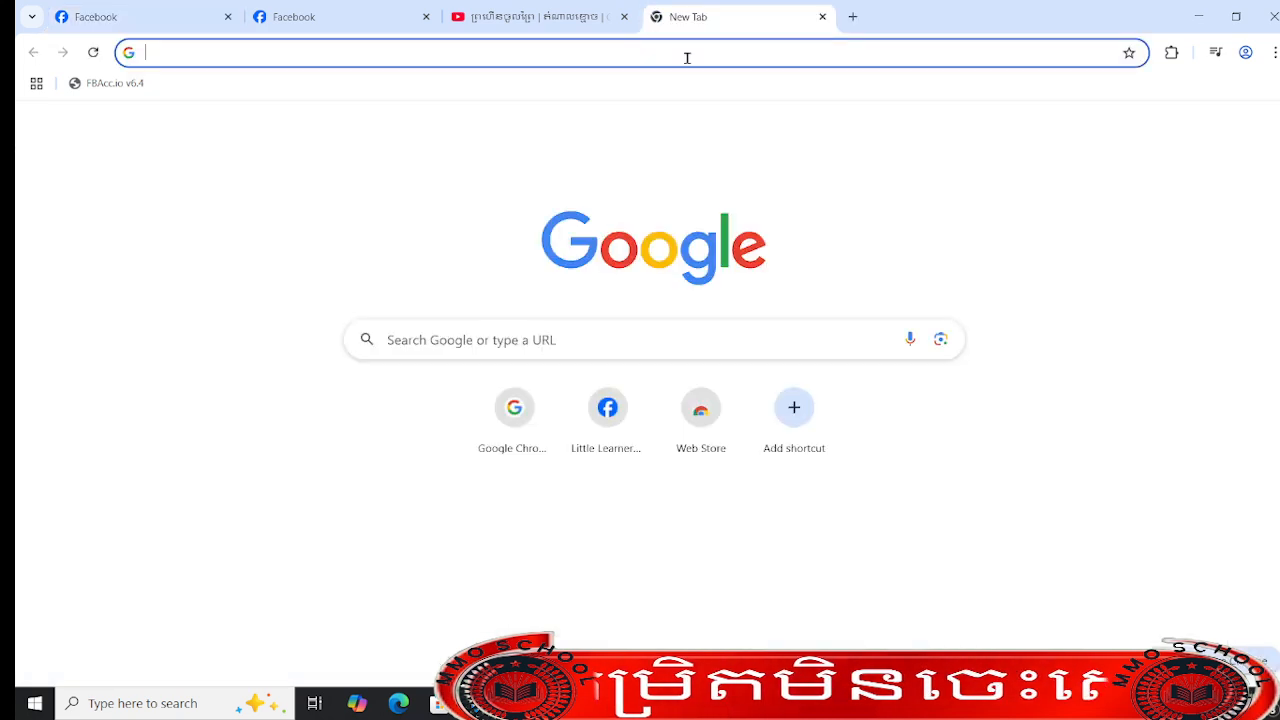
pyautogui.click(701, 51)
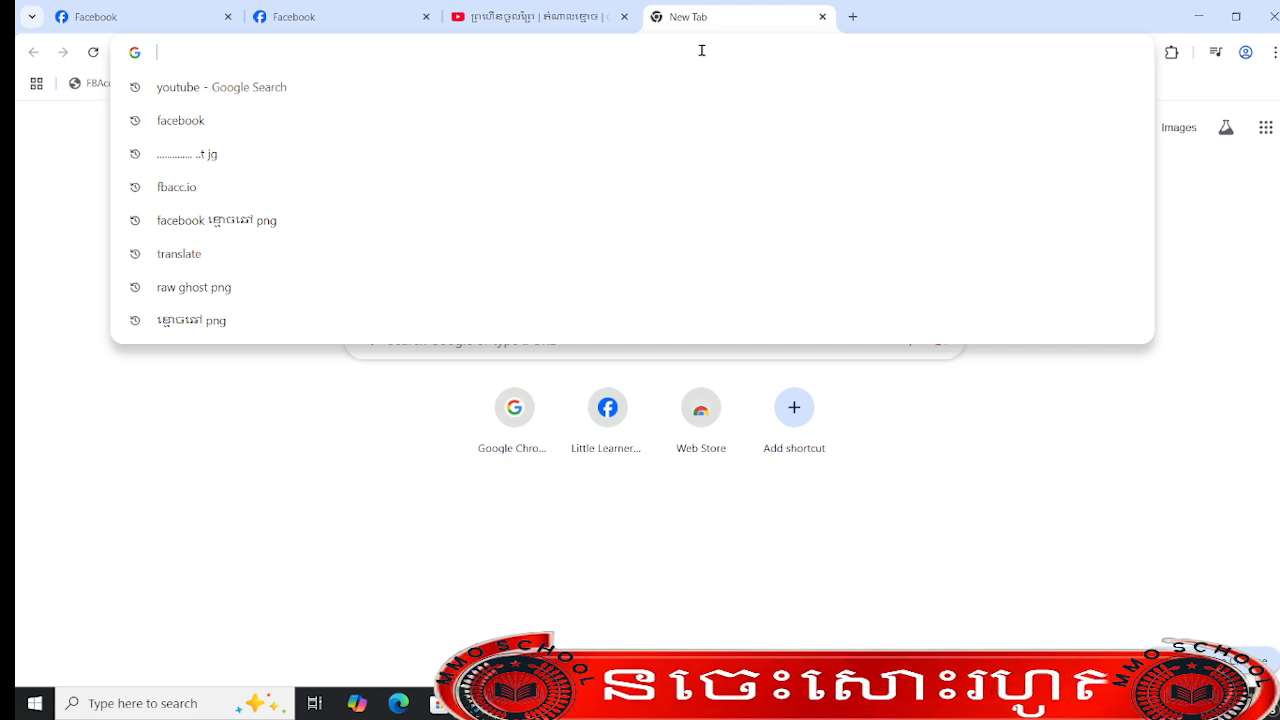
pyautogui.write('free ma')
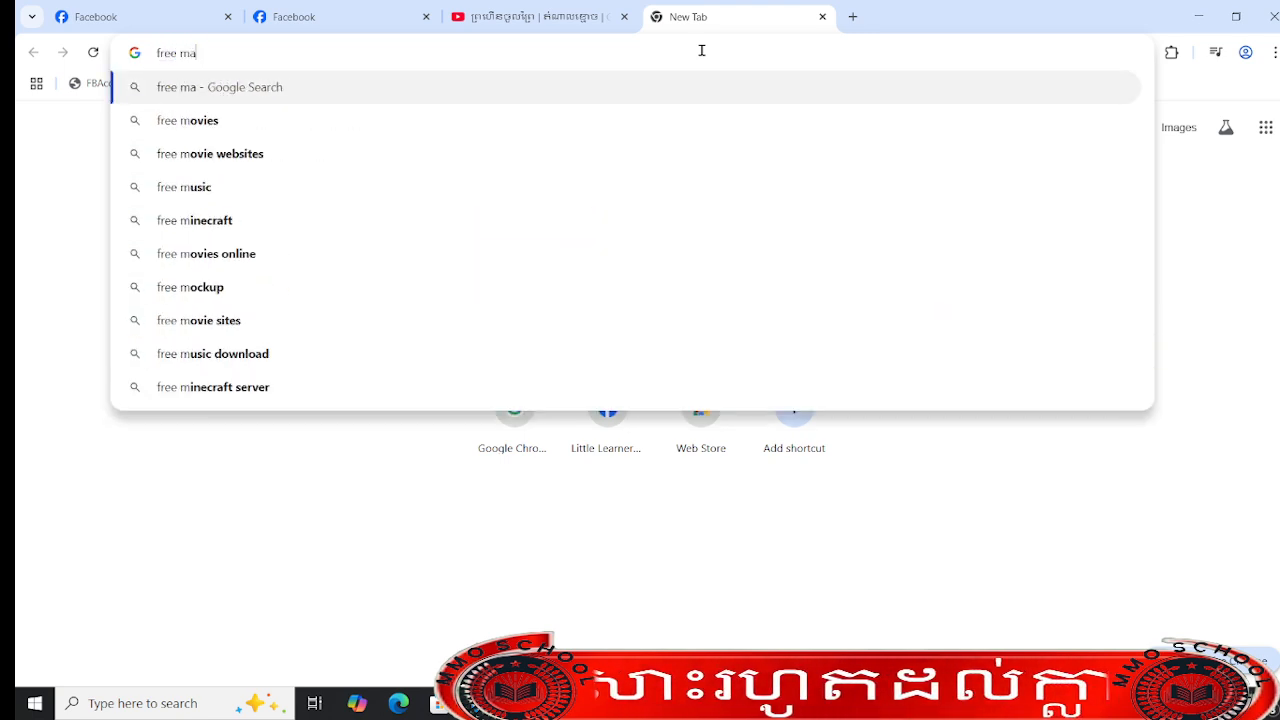
pyautogui.write('ck logo')
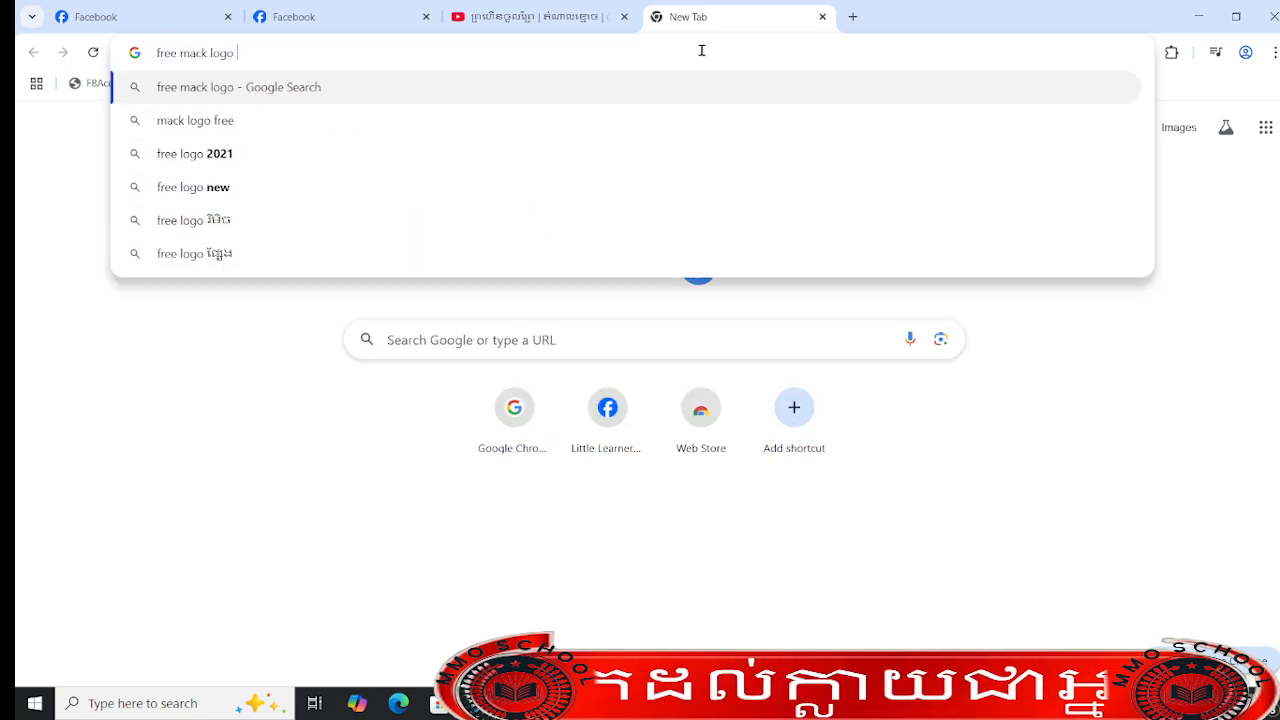
pyautogui.press('Return')
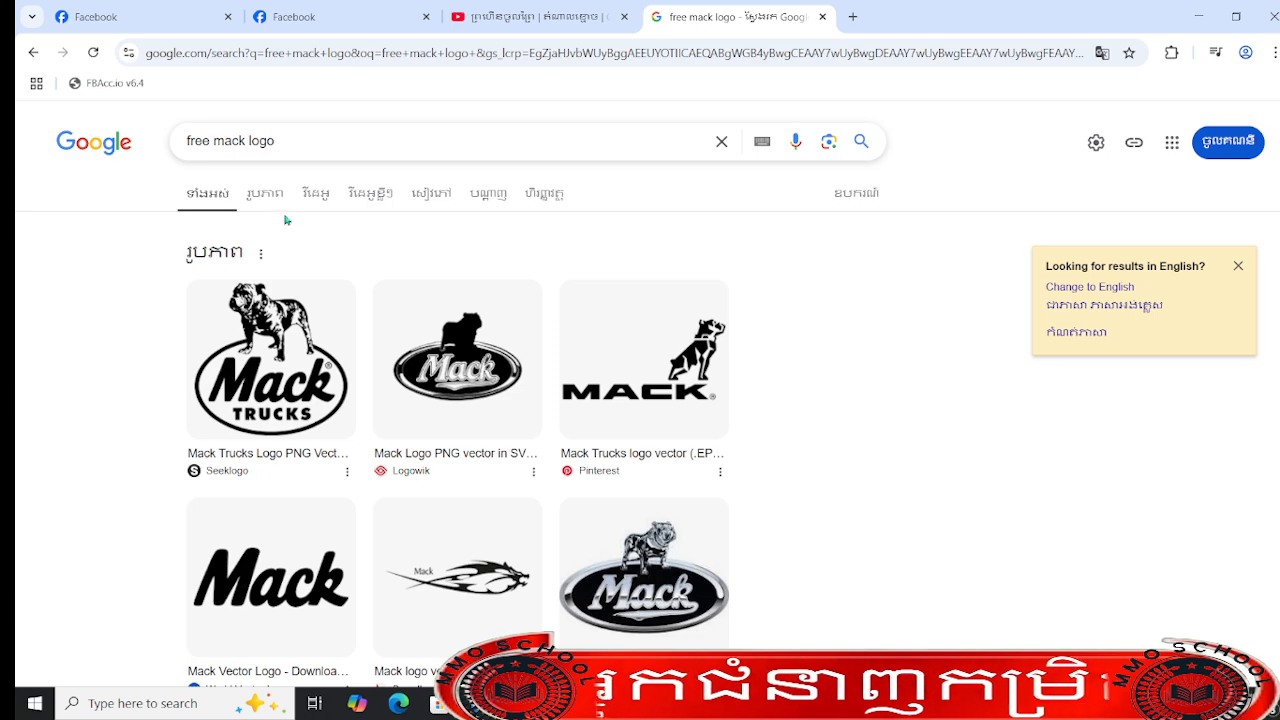
pyautogui.scroll(-3, 302, 210)
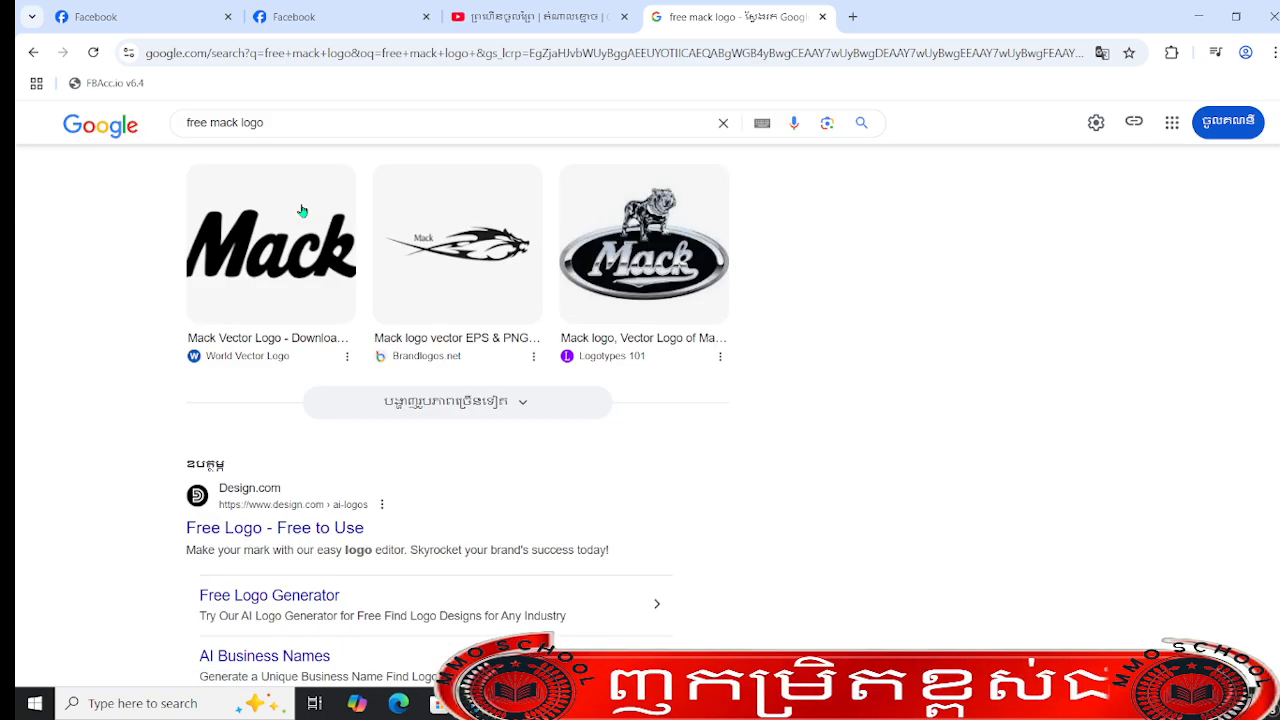
pyautogui.scroll(-2, 458, 411)
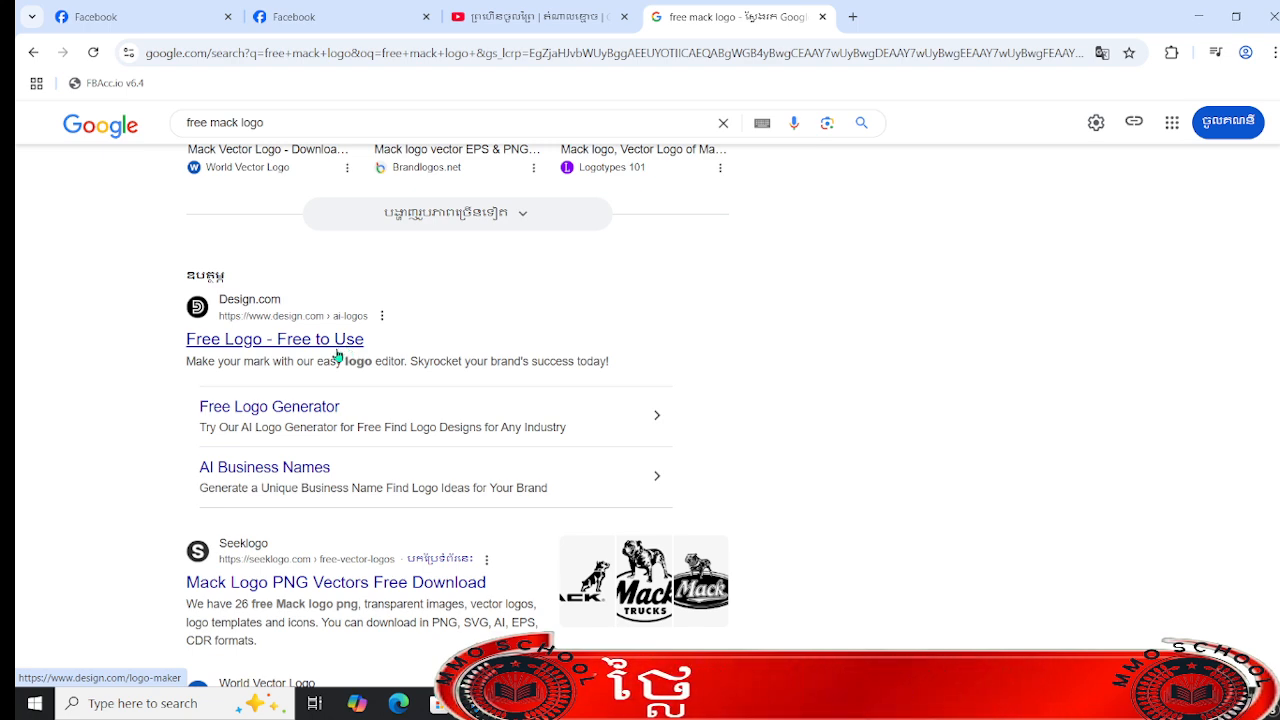
# - Copy the page name "Mr MMO" from the Facebook page's profile header
pyautogui.click(116, 7)
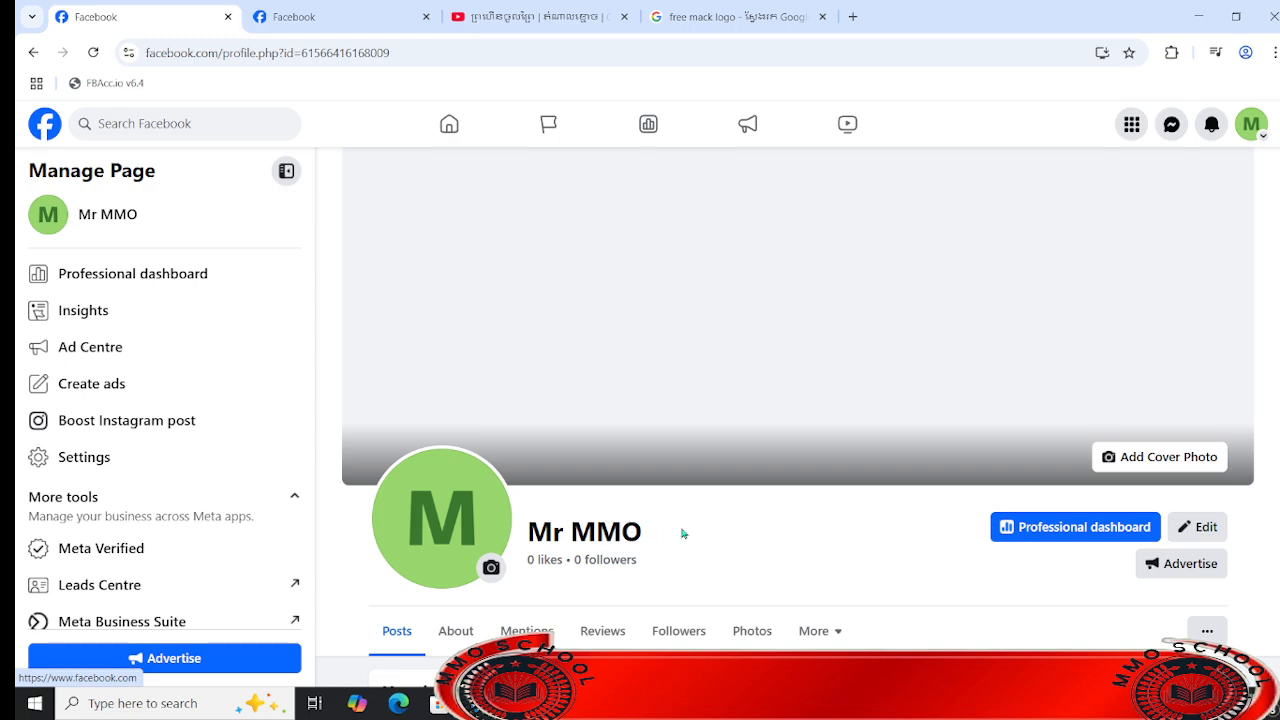
pyautogui.moveTo(682, 534); pyautogui.dragTo(503, 530)
pyautogui.rightClick(565, 530)
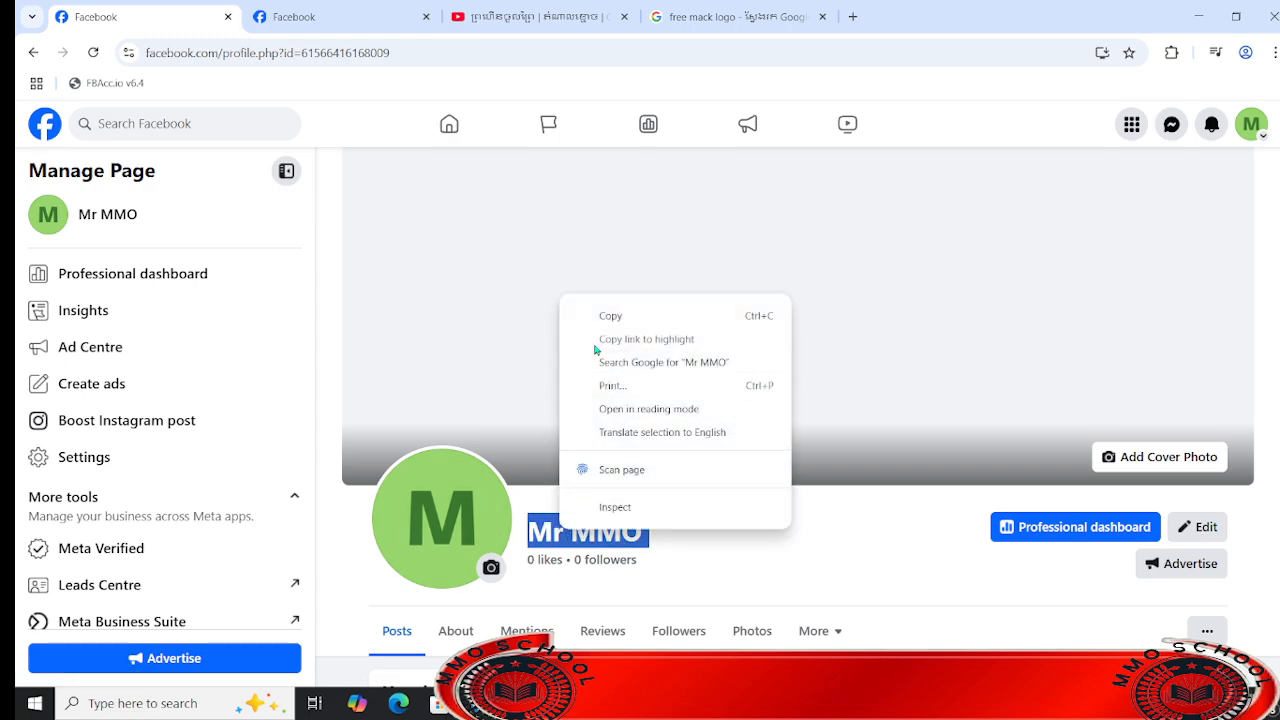
pyautogui.click(612, 317)
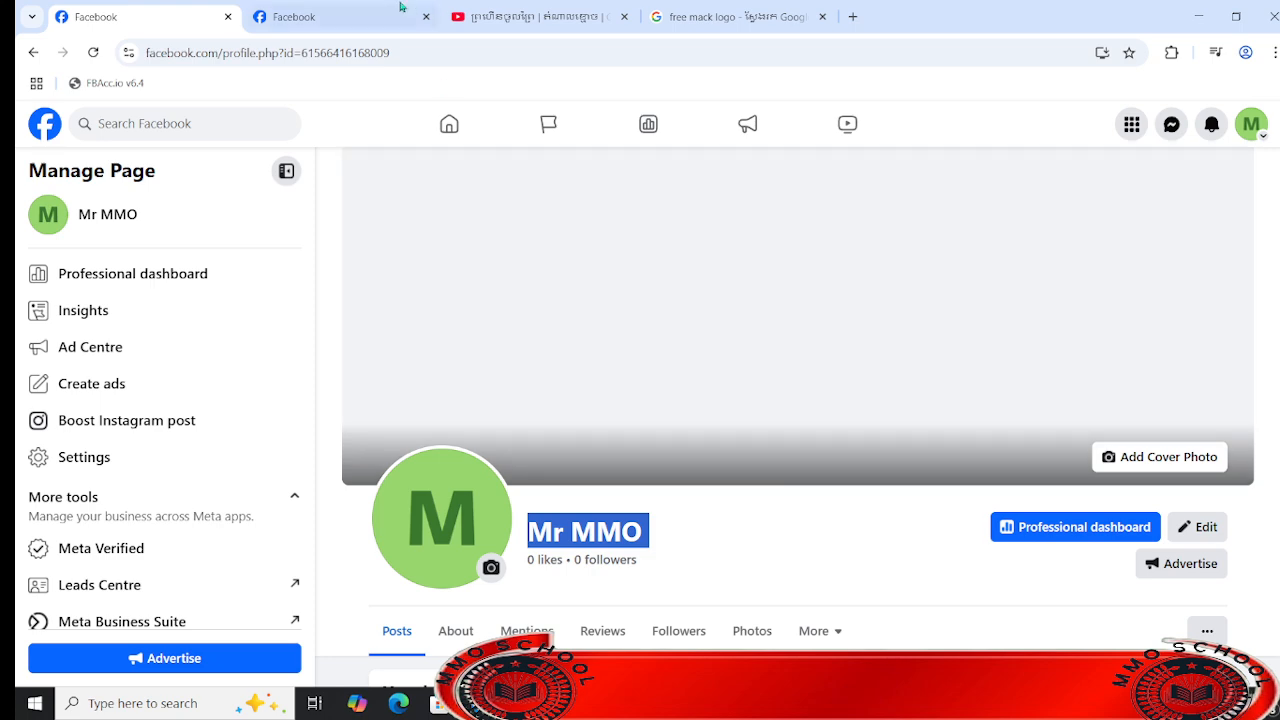
# - Return to the "free mack logo" search results and examine the listings for a free logo maker site
pyautogui.click(707, 12)
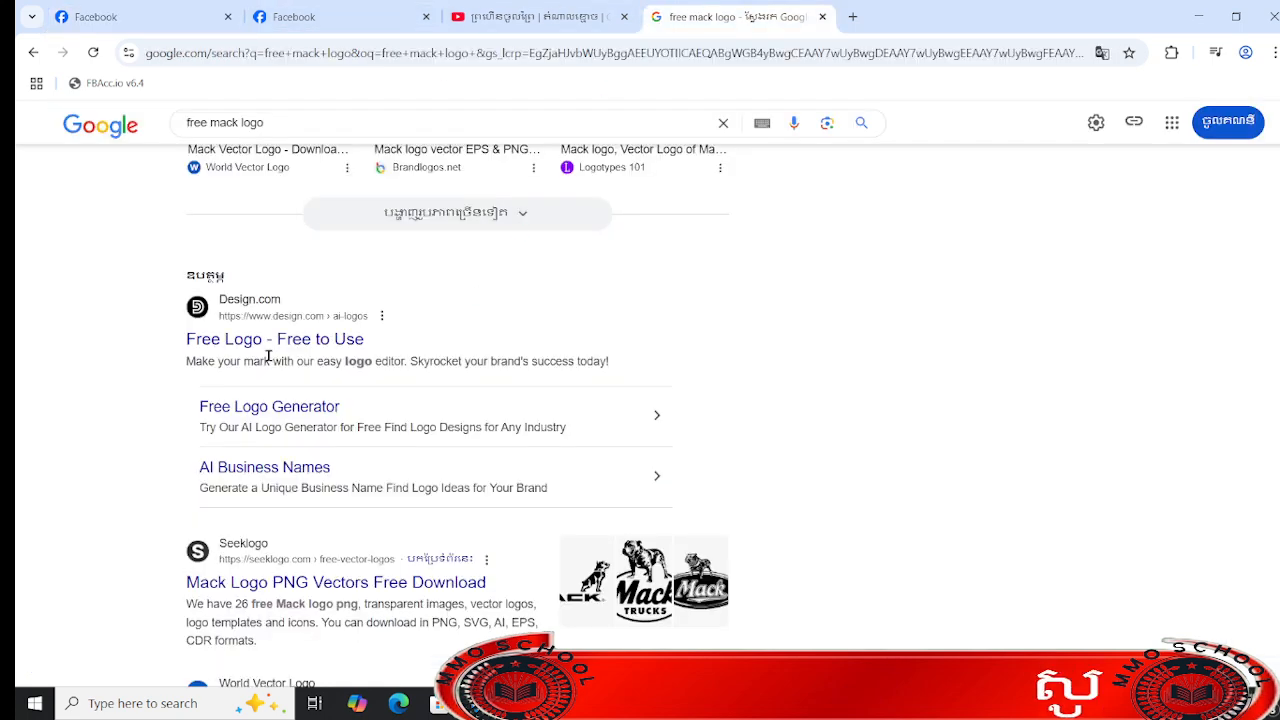
pyautogui.scroll(1, 600, 266)
pyautogui.scroll(5, 458, 416)
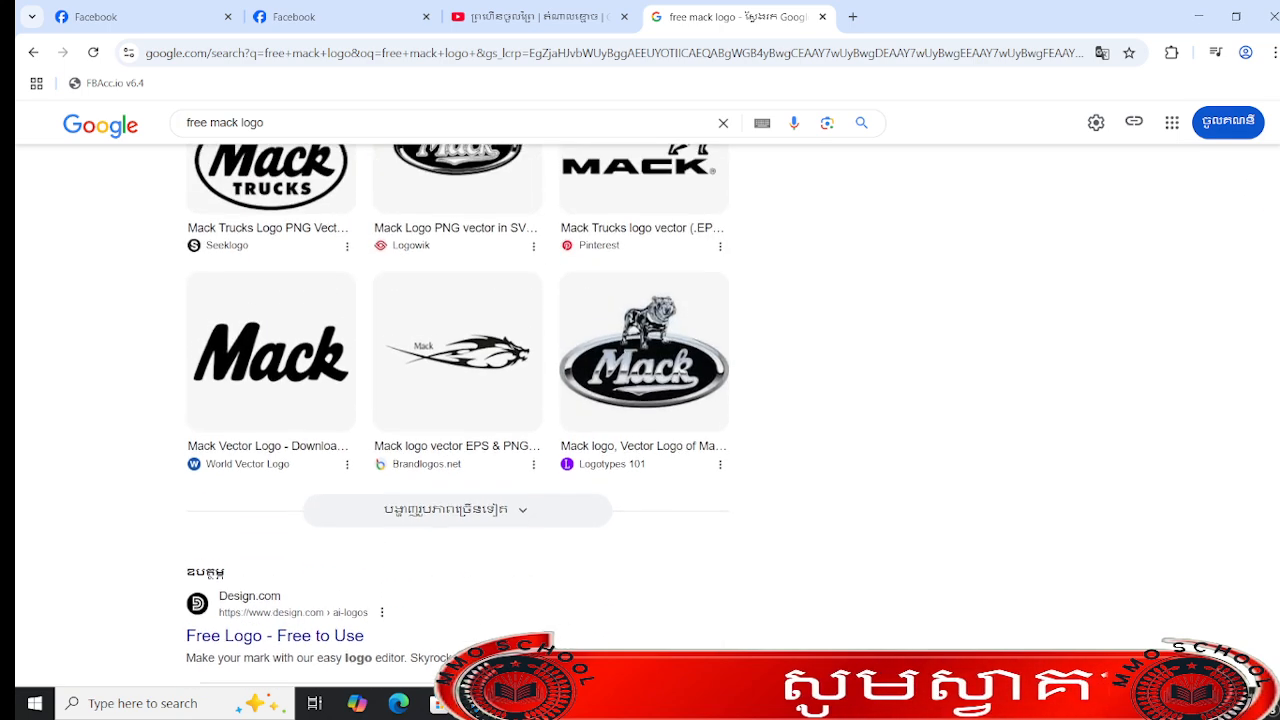
pyautogui.scroll(1, 640, 394)
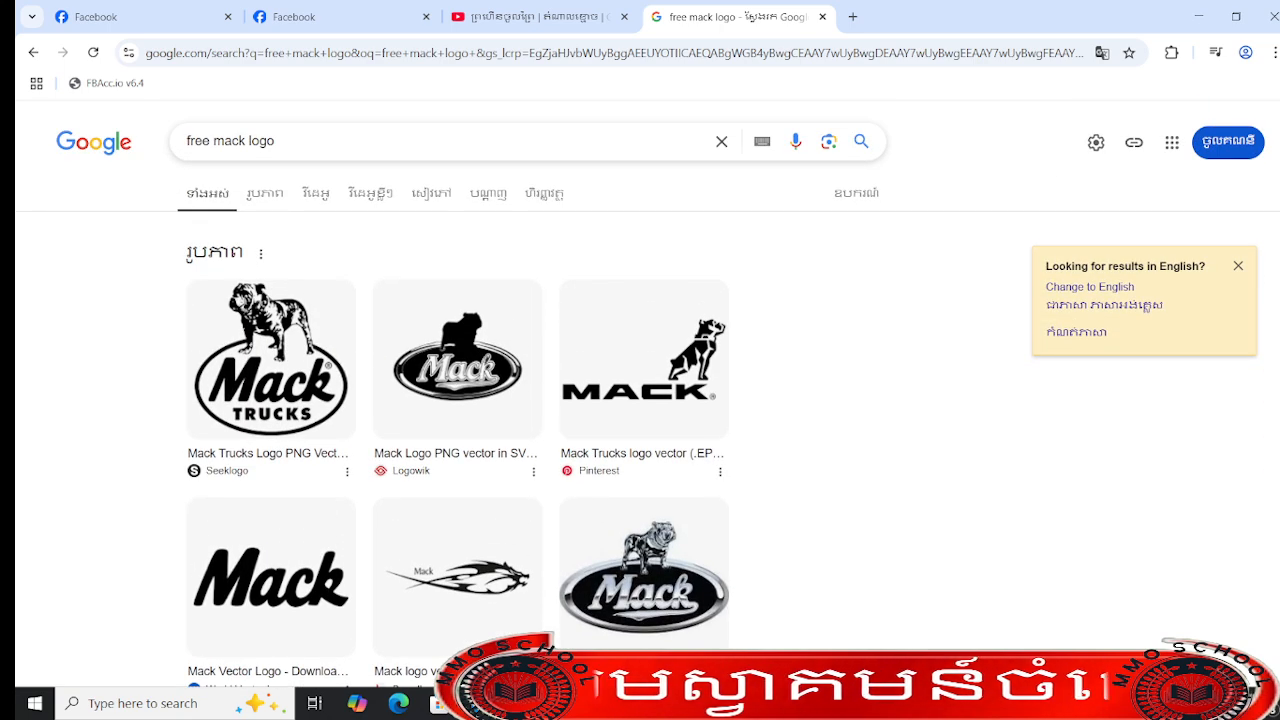
pyautogui.scroll(-5, 458, 416)
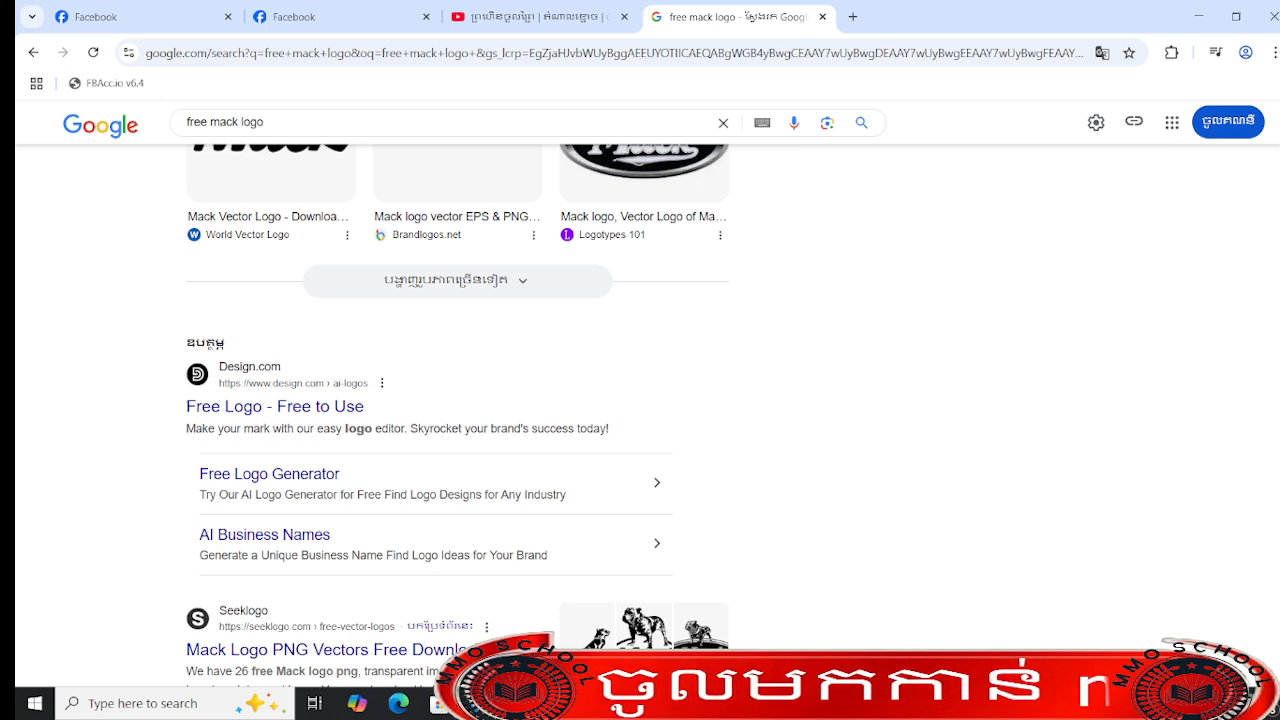
pyautogui.scroll(-2, 458, 416)
pyautogui.scroll(-3, 458, 416)
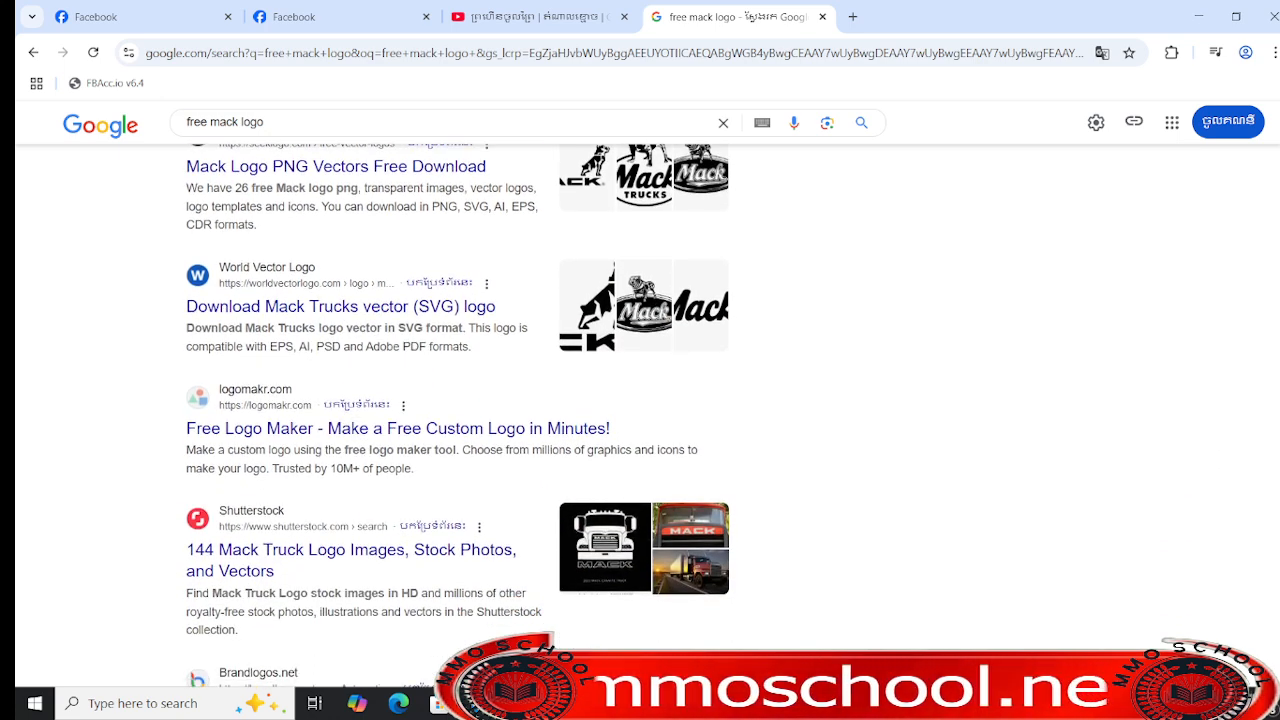
pyautogui.scroll(-2, 1277, 386)
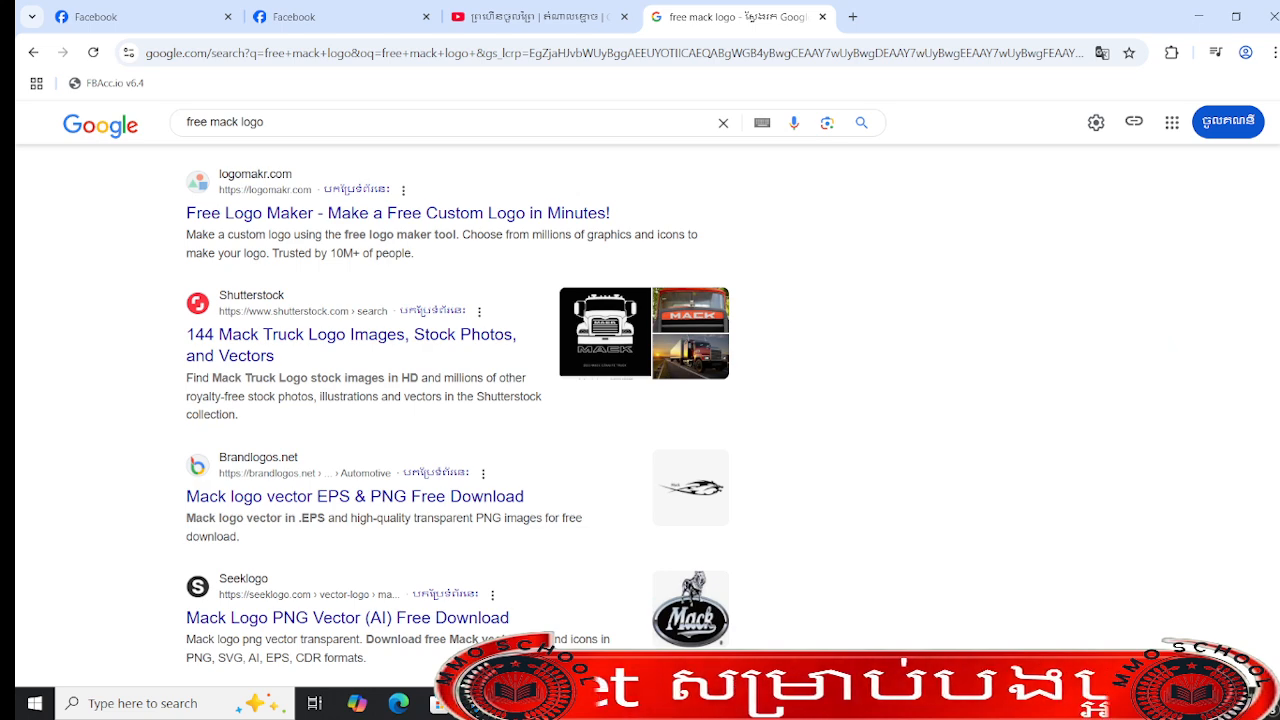
pyautogui.scroll(6, 1265, 181)
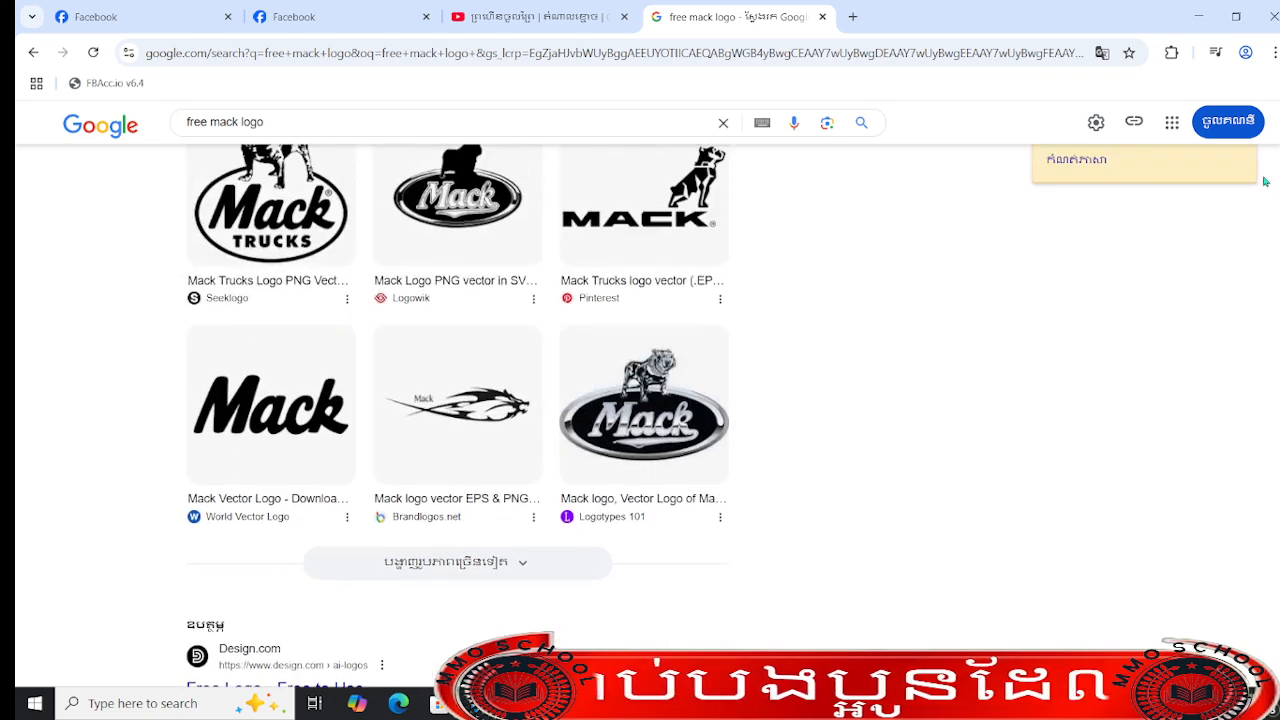
pyautogui.scroll(2, 1265, 181)
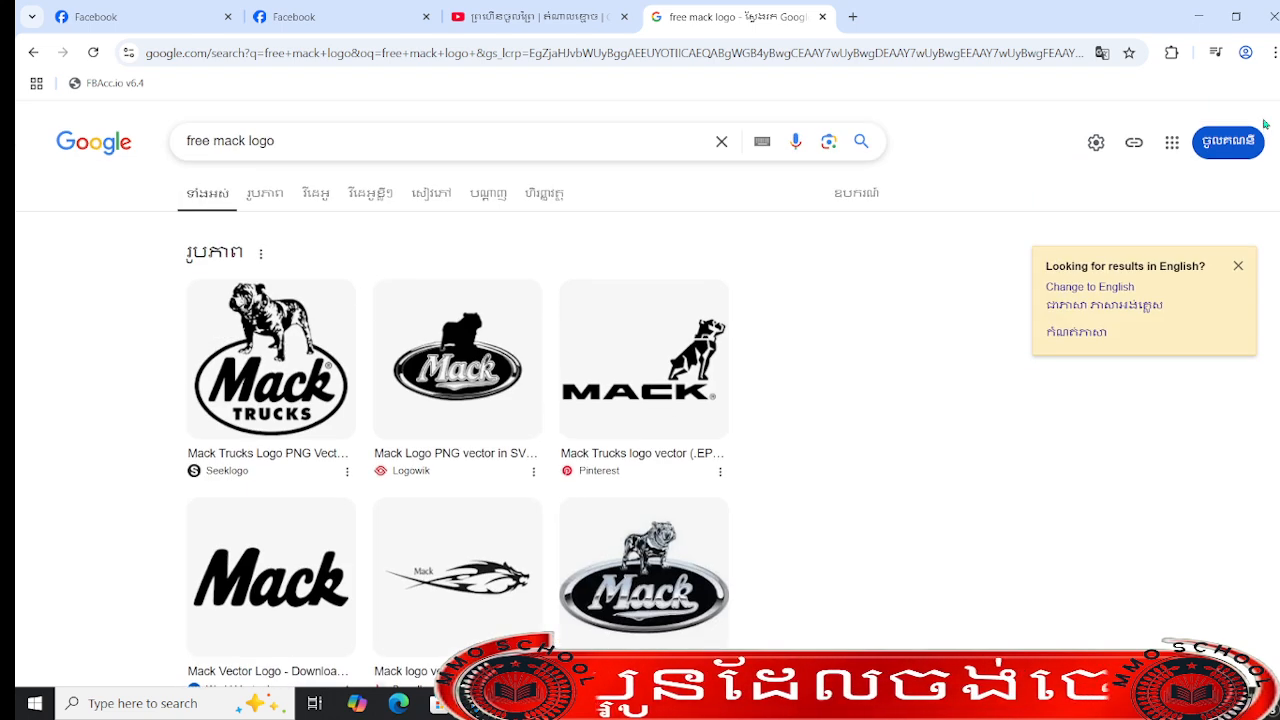
pyautogui.scroll(-4, 954, 234)
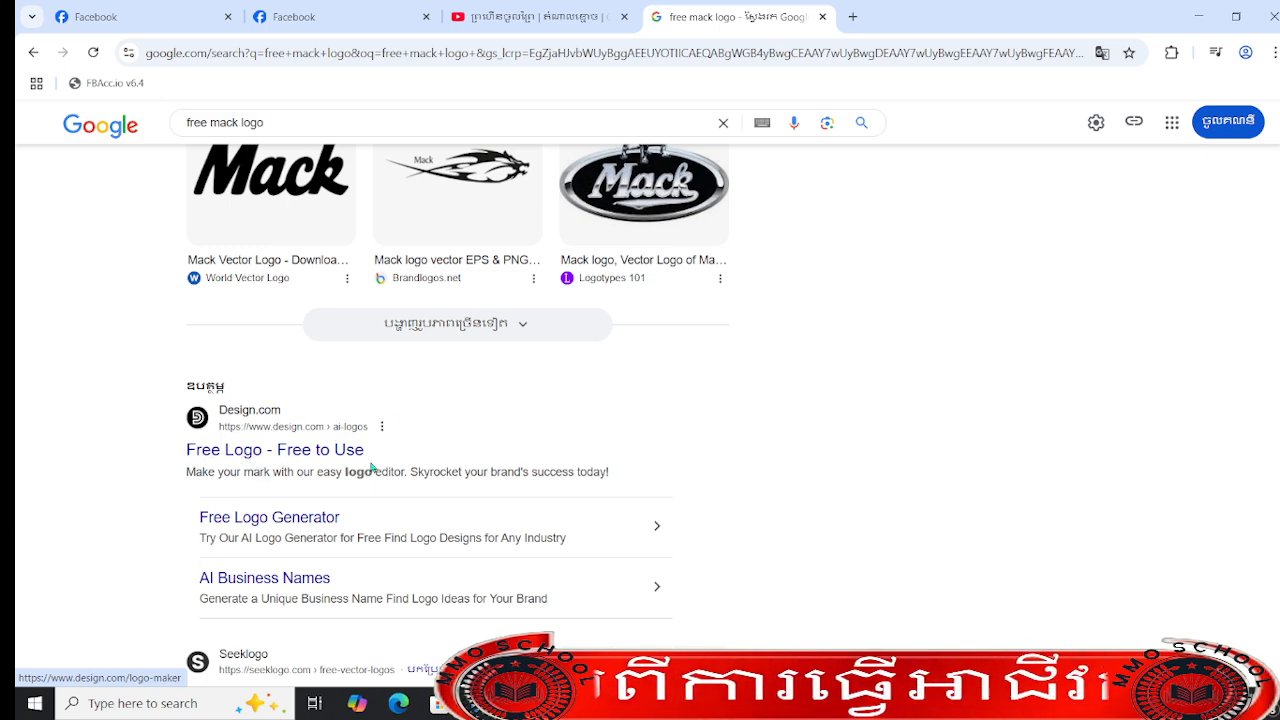
pyautogui.scroll(3, 371, 467)
pyautogui.scroll(-3, 371, 467)
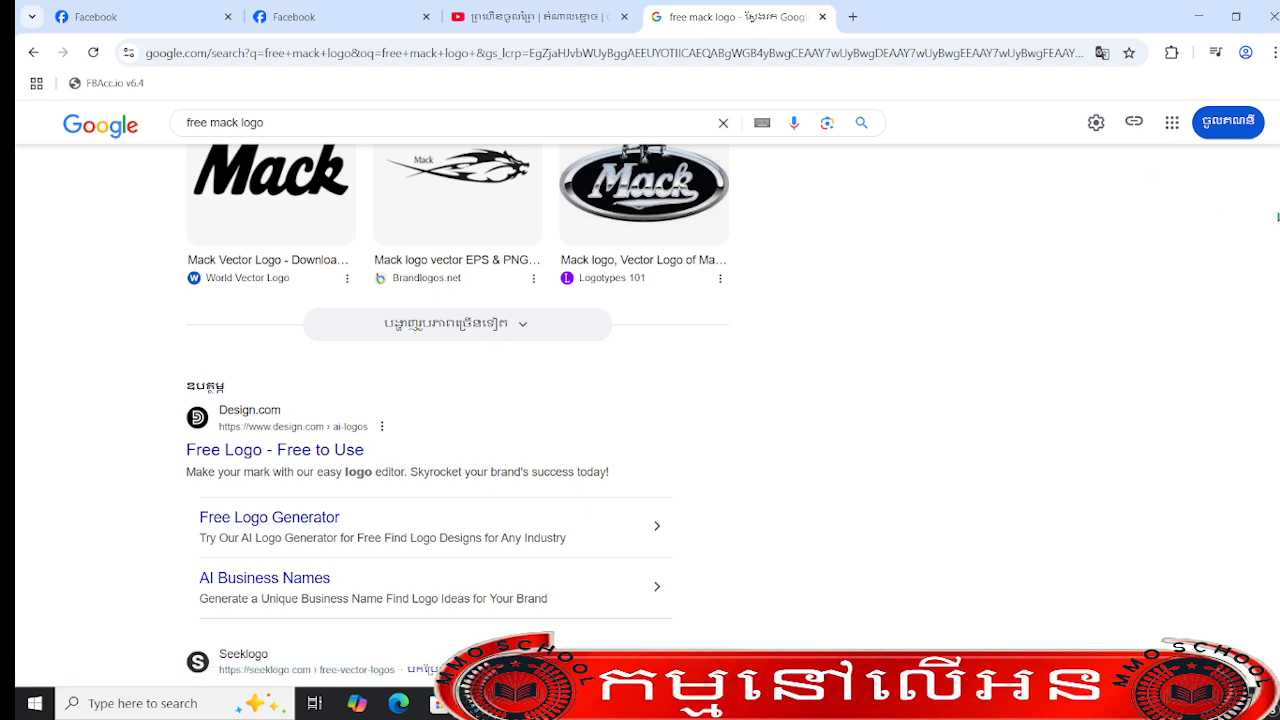
pyautogui.scroll(-3, 458, 416)
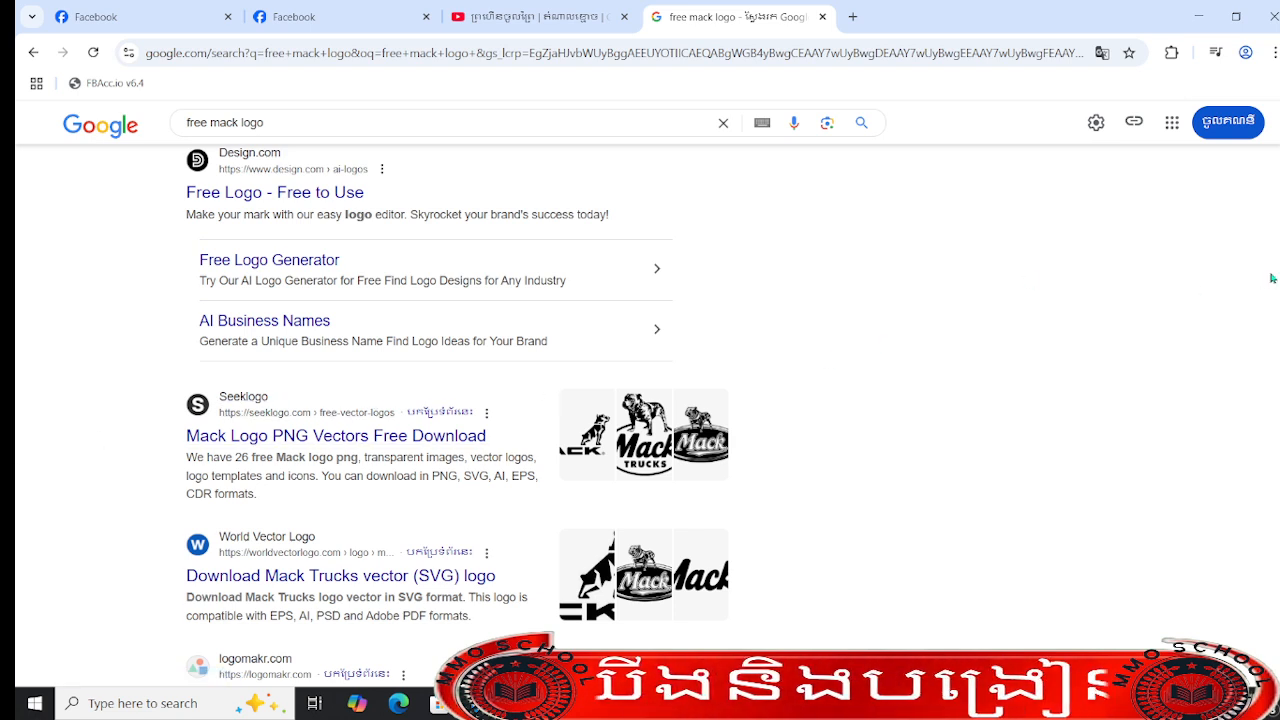
pyautogui.scroll(-2, 458, 416)
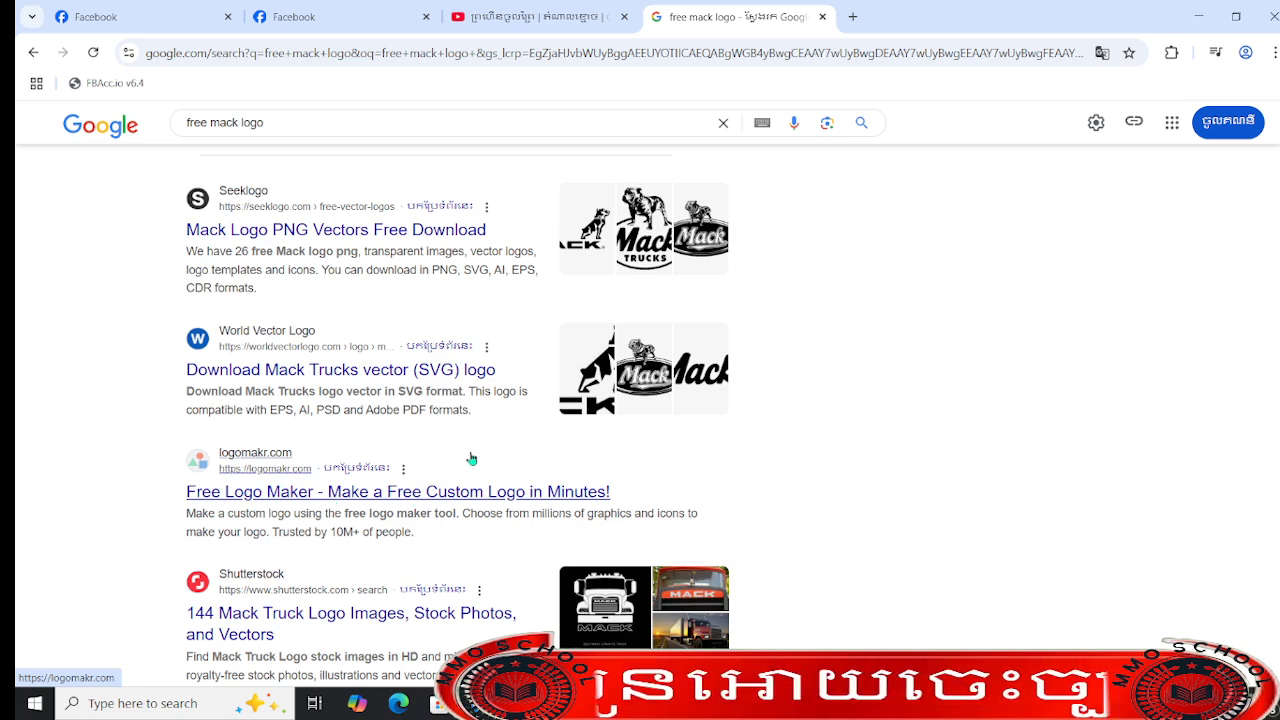
pyautogui.scroll(8, 458, 413)
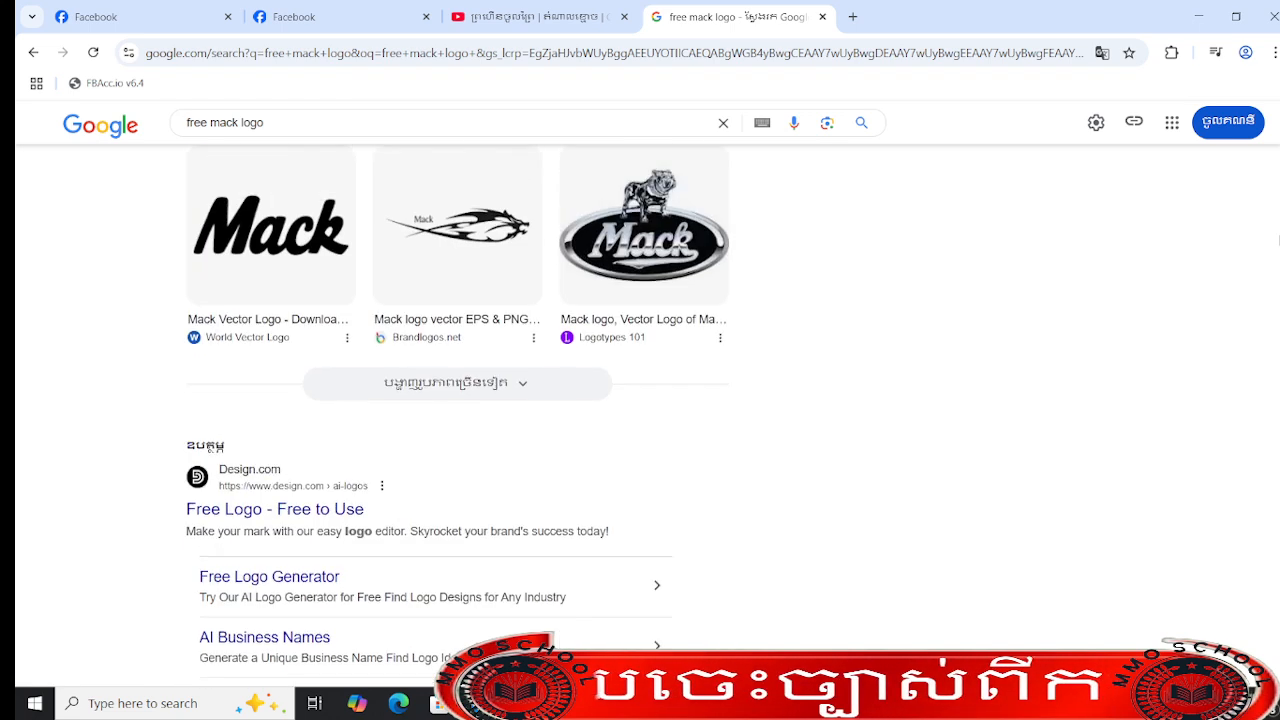
pyautogui.scroll(-1, 458, 413)
pyautogui.scroll(-3, 458, 416)
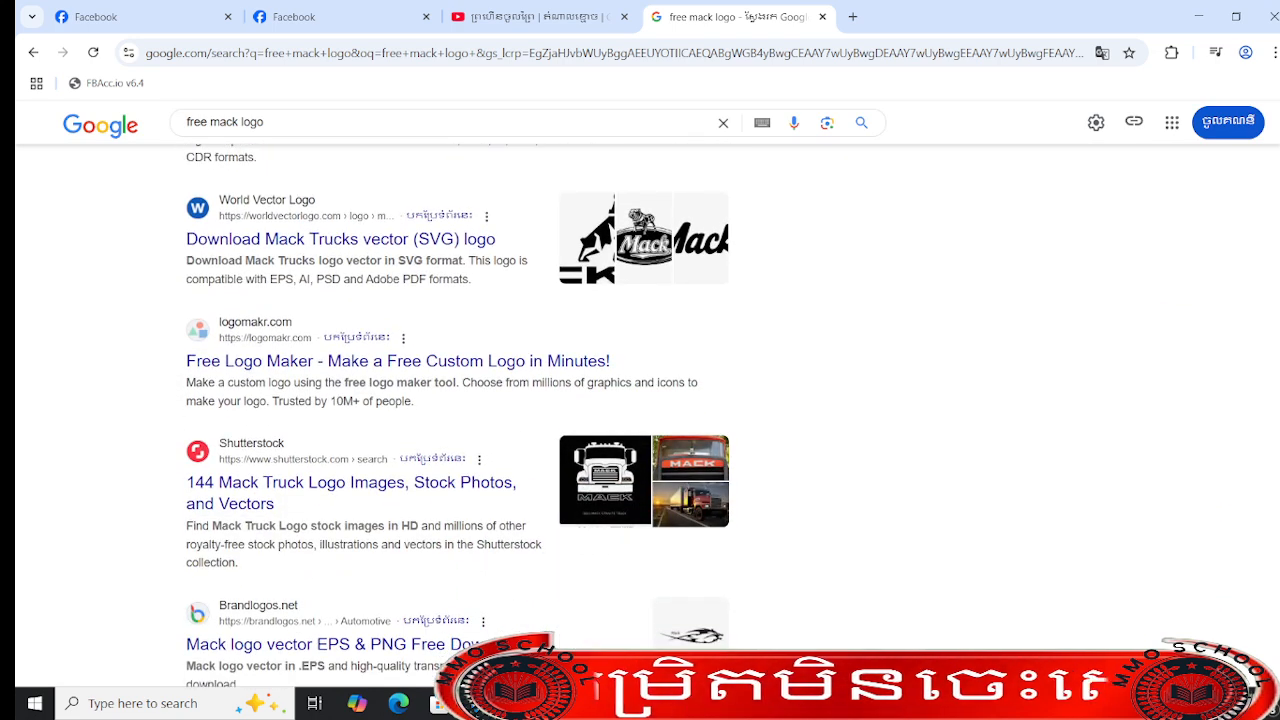
# - Open the logomakr.com Free Logo Maker result and start a design from its templates
pyautogui.click(197, 373)
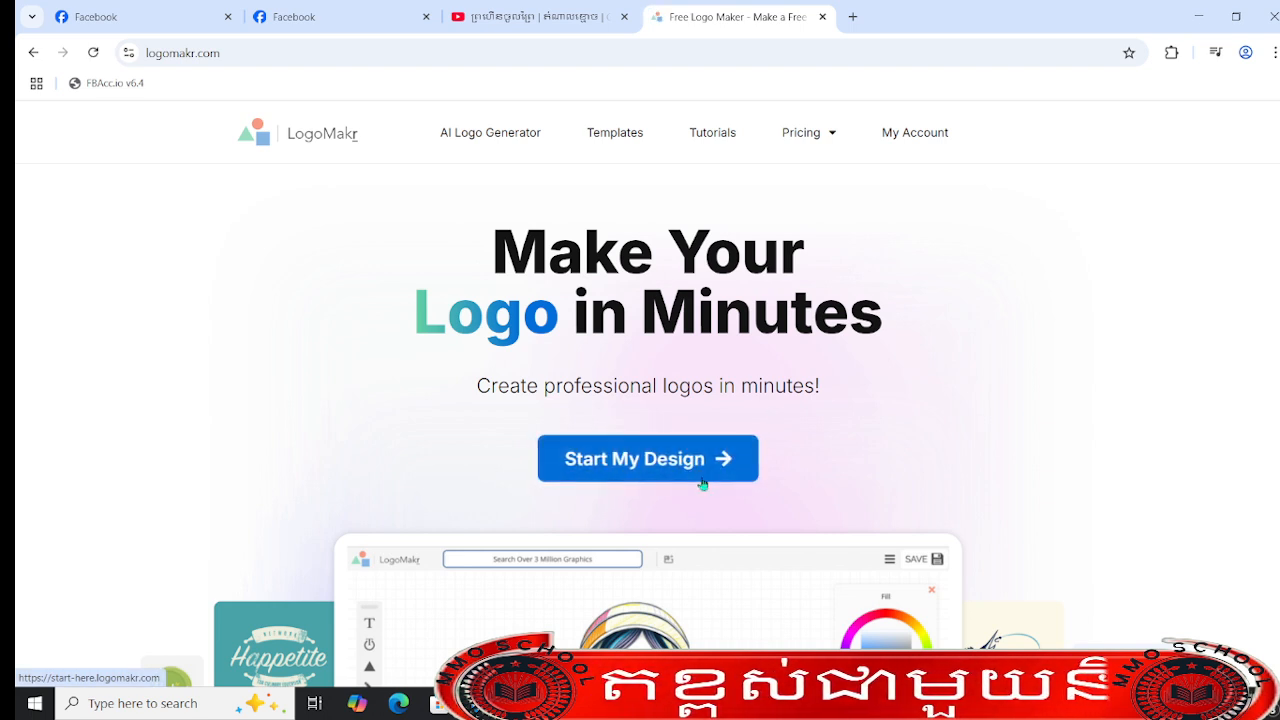
pyautogui.click(650, 474)
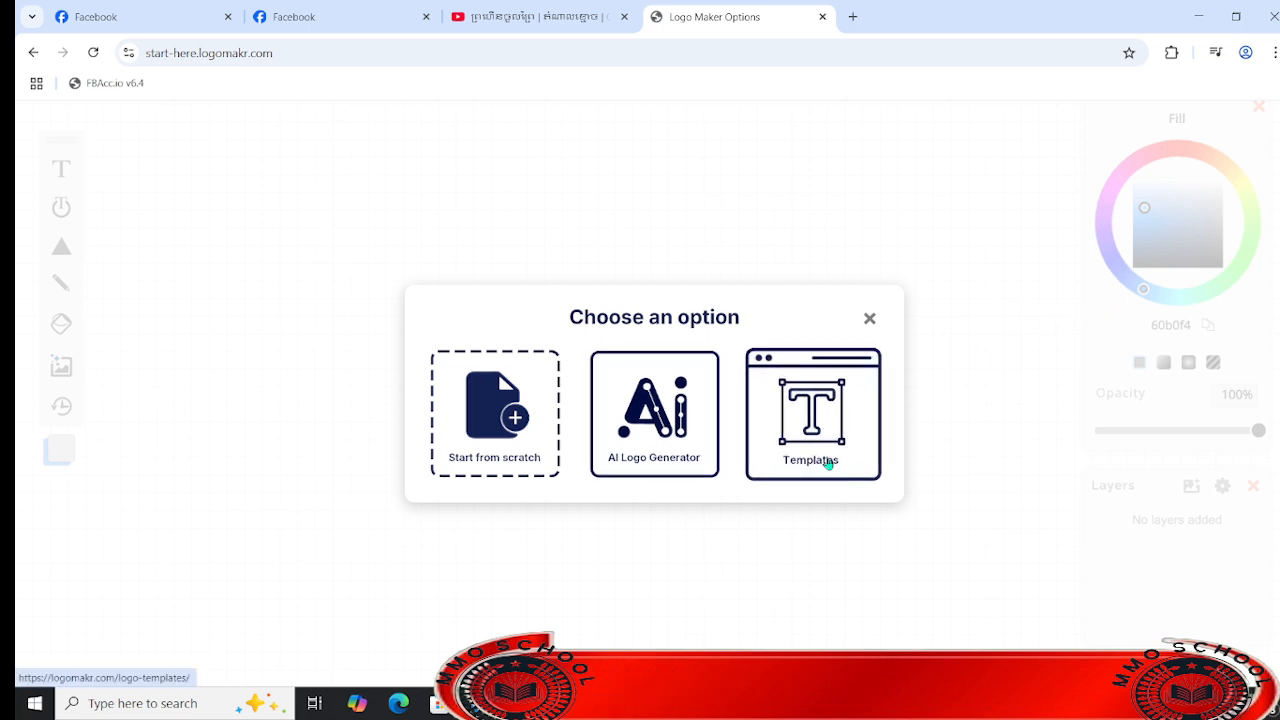
pyautogui.click(831, 418)
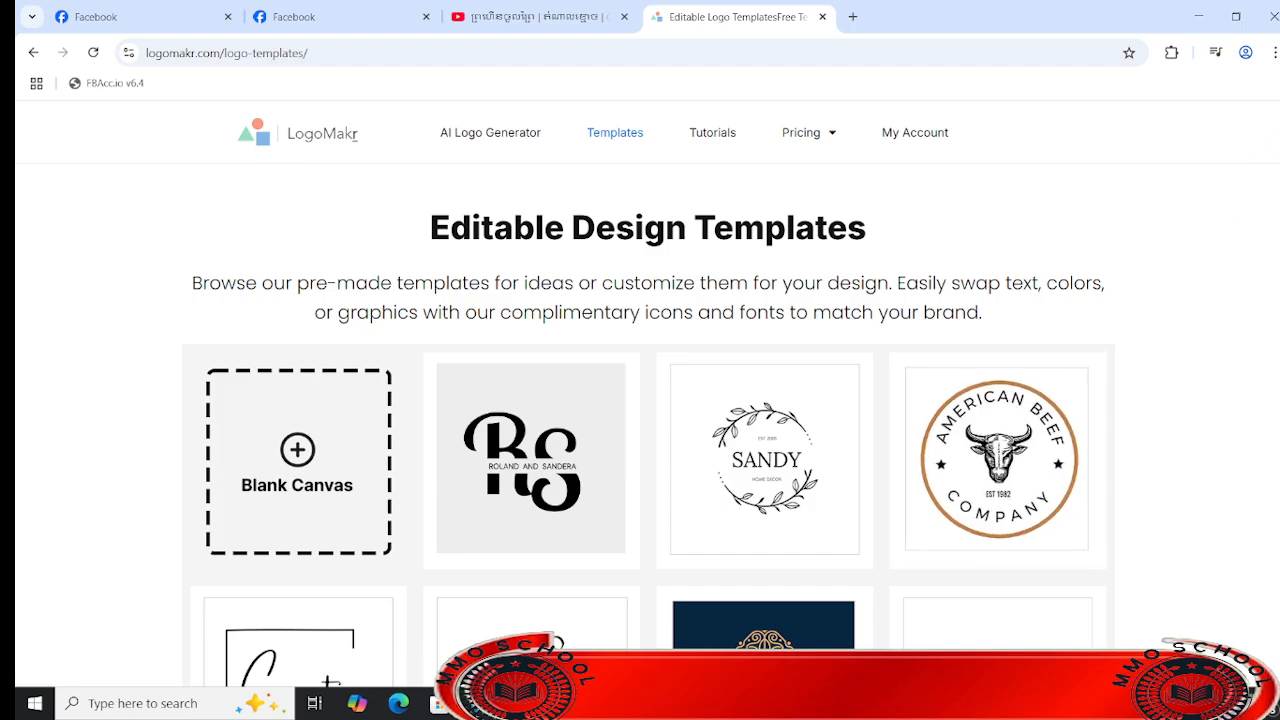
# - Browse LogoMakr's editable design templates for a suitable logo style
pyautogui.scroll(-20, 648, 420)
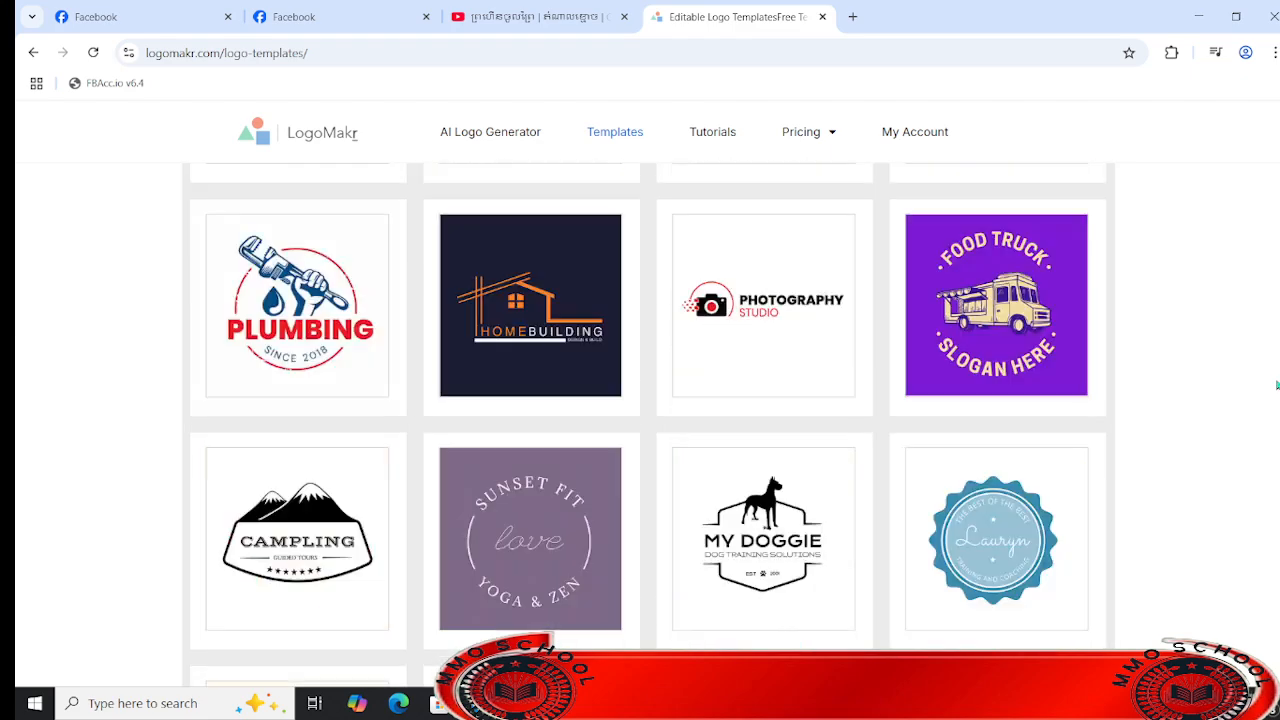
pyautogui.scroll(20, 1257, 257)
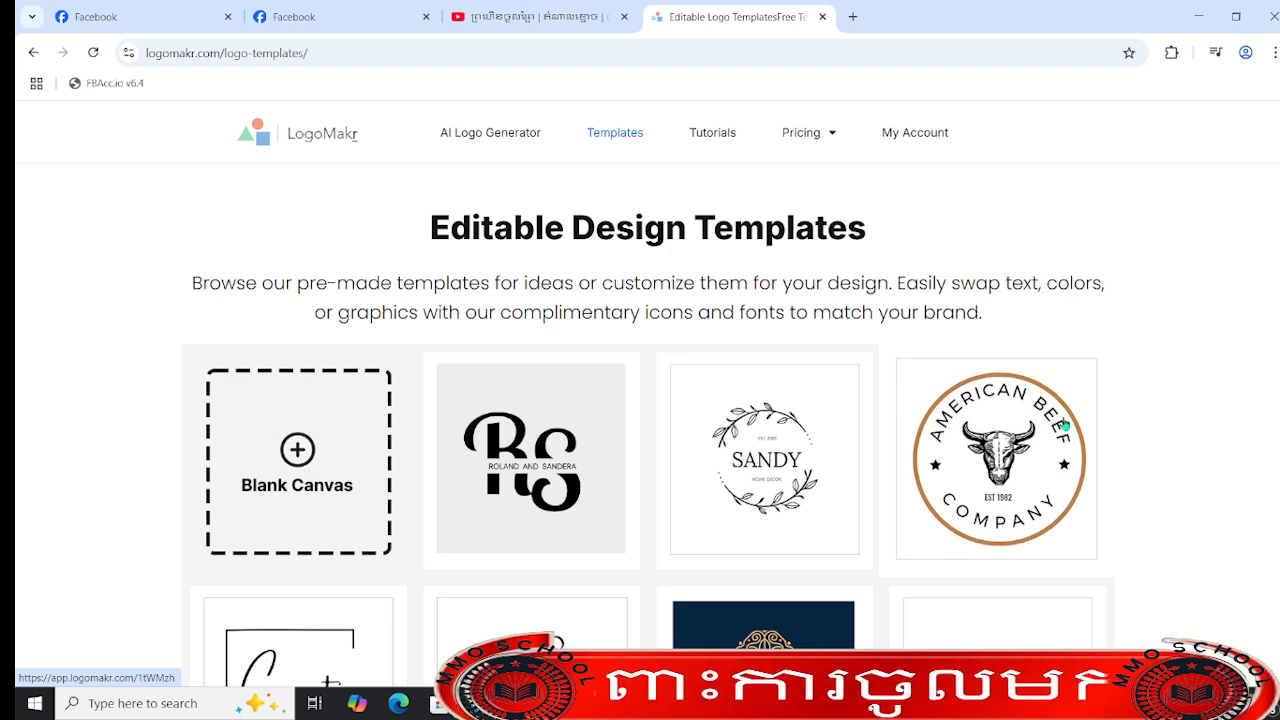
pyautogui.scroll(-8, 1066, 427)
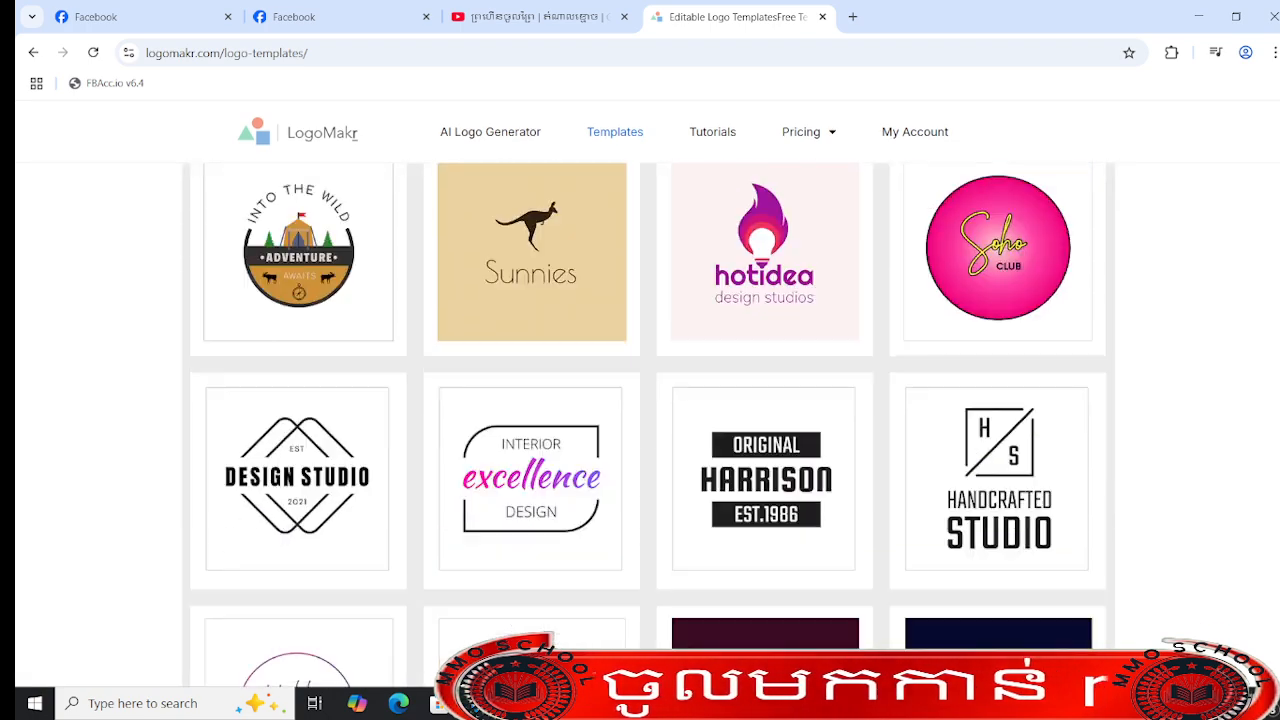
pyautogui.scroll(-10, 648, 425)
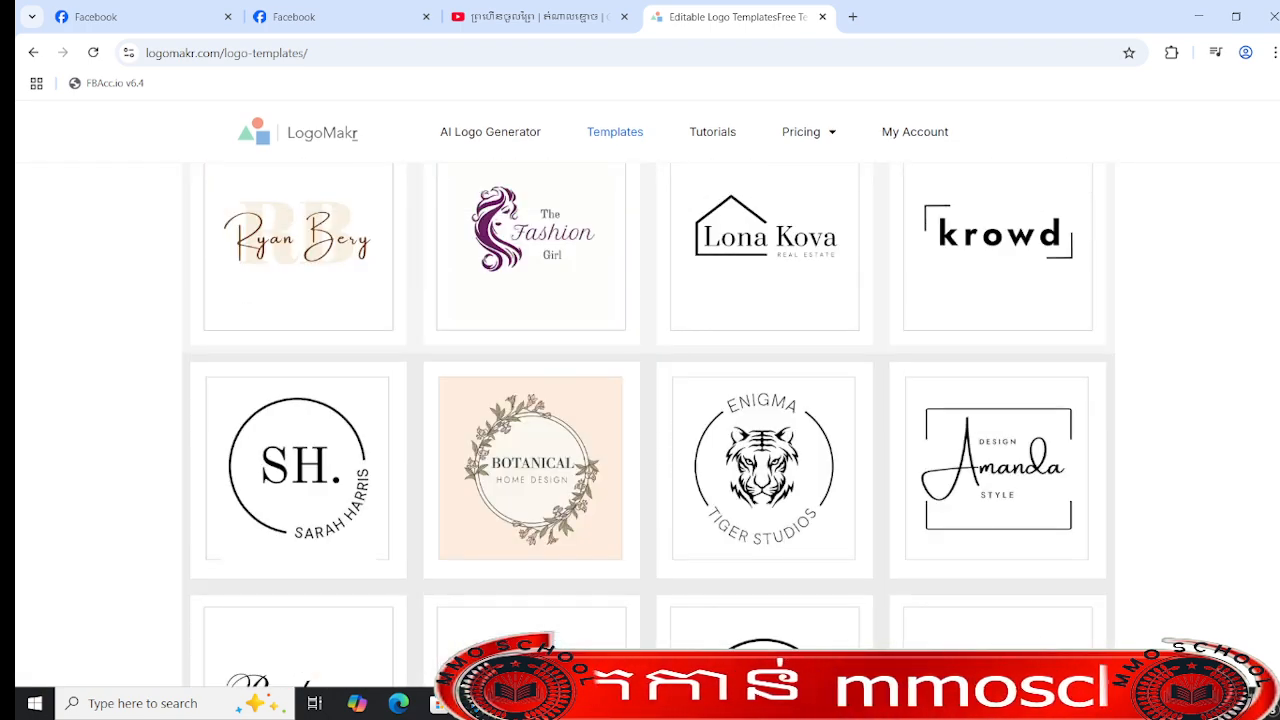
pyautogui.scroll(-10, 649, 424)
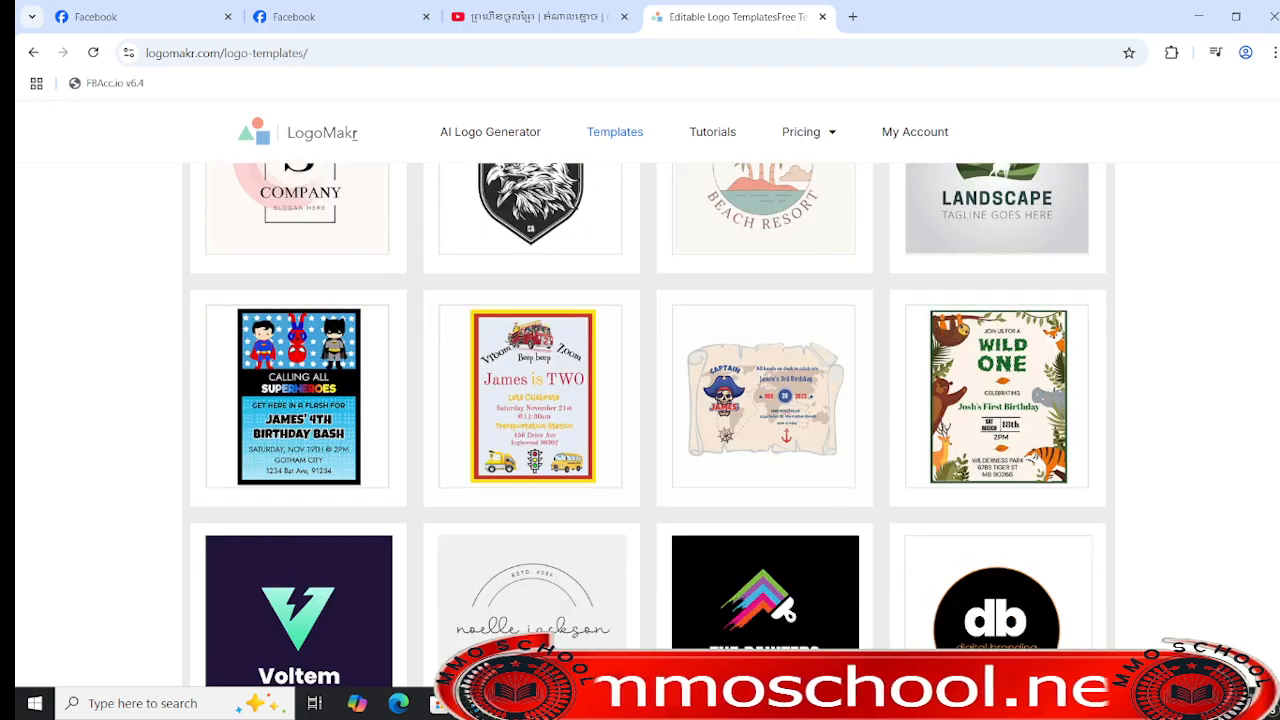
pyautogui.scroll(-10, 648, 424)
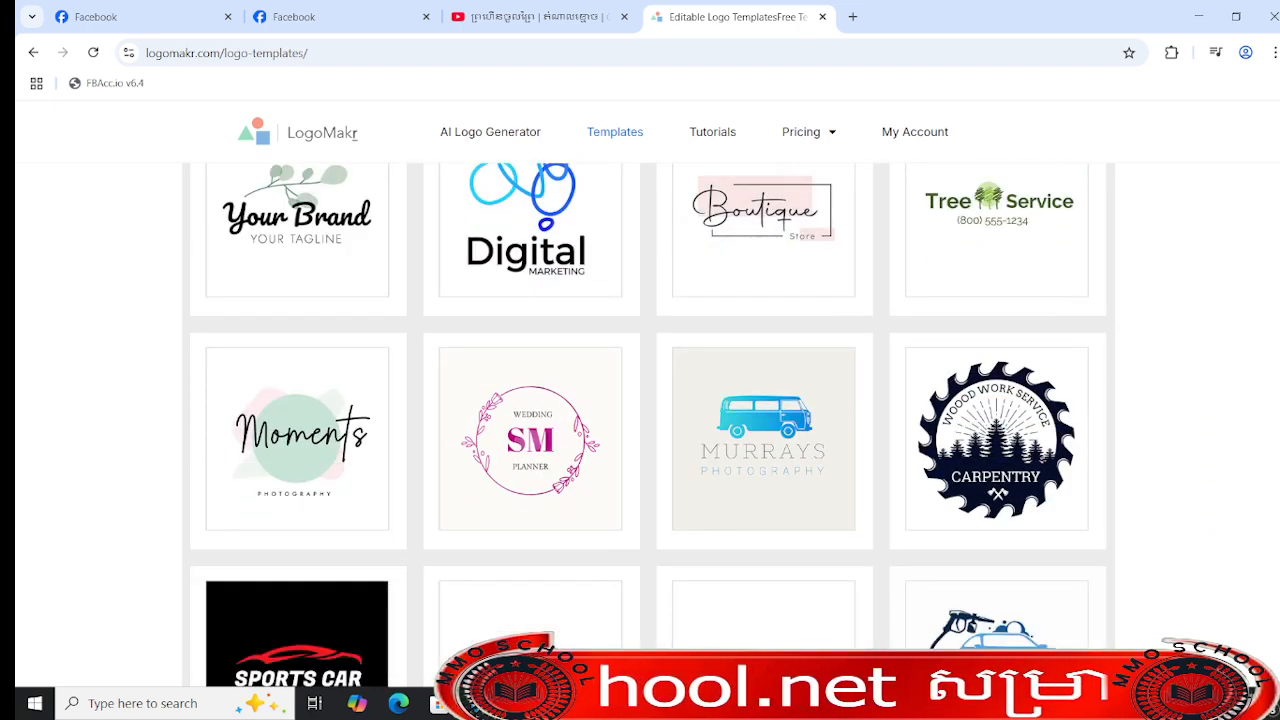
pyautogui.scroll(-10, 1266, 337)
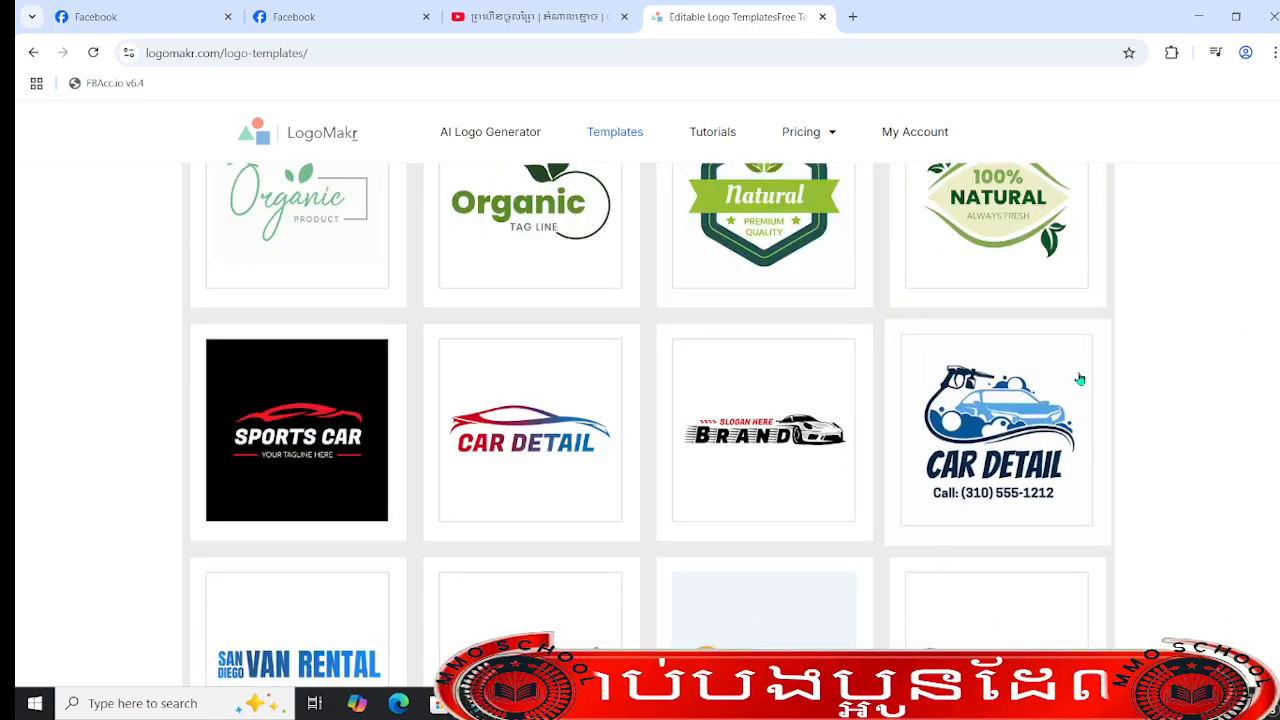
pyautogui.scroll(-15, 1080, 379)
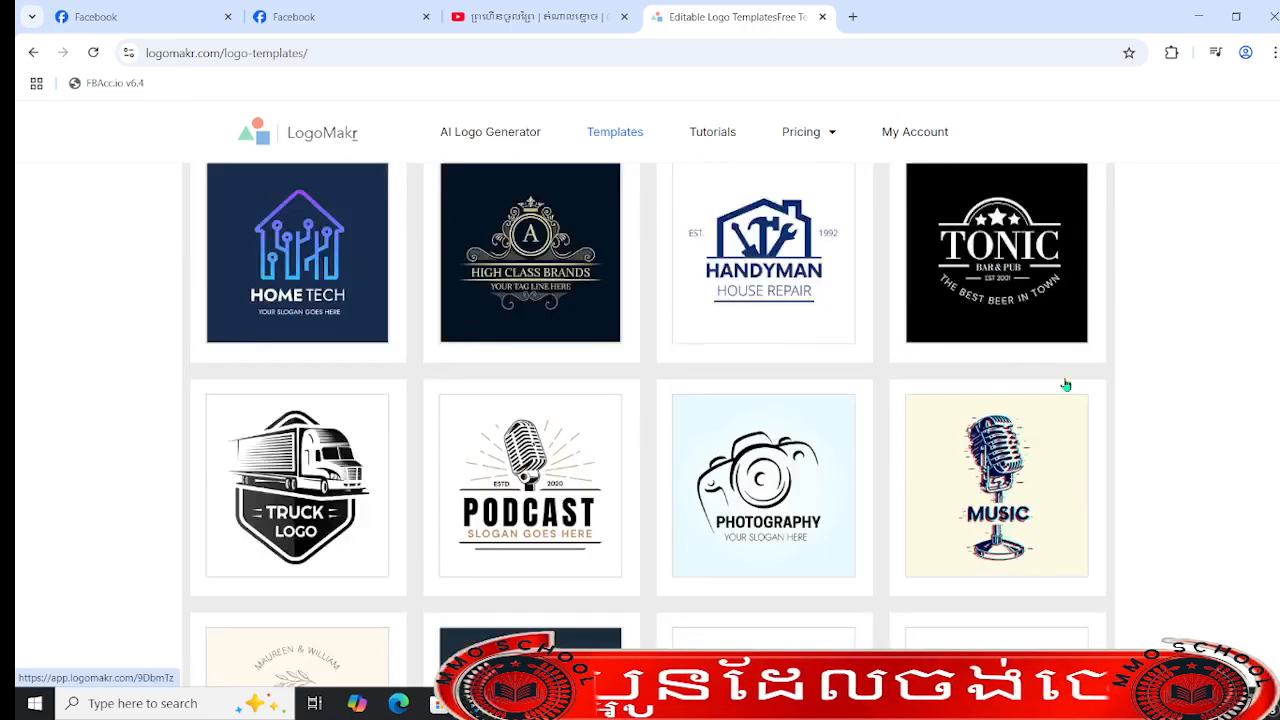
pyautogui.scroll(-15, 1066, 385)
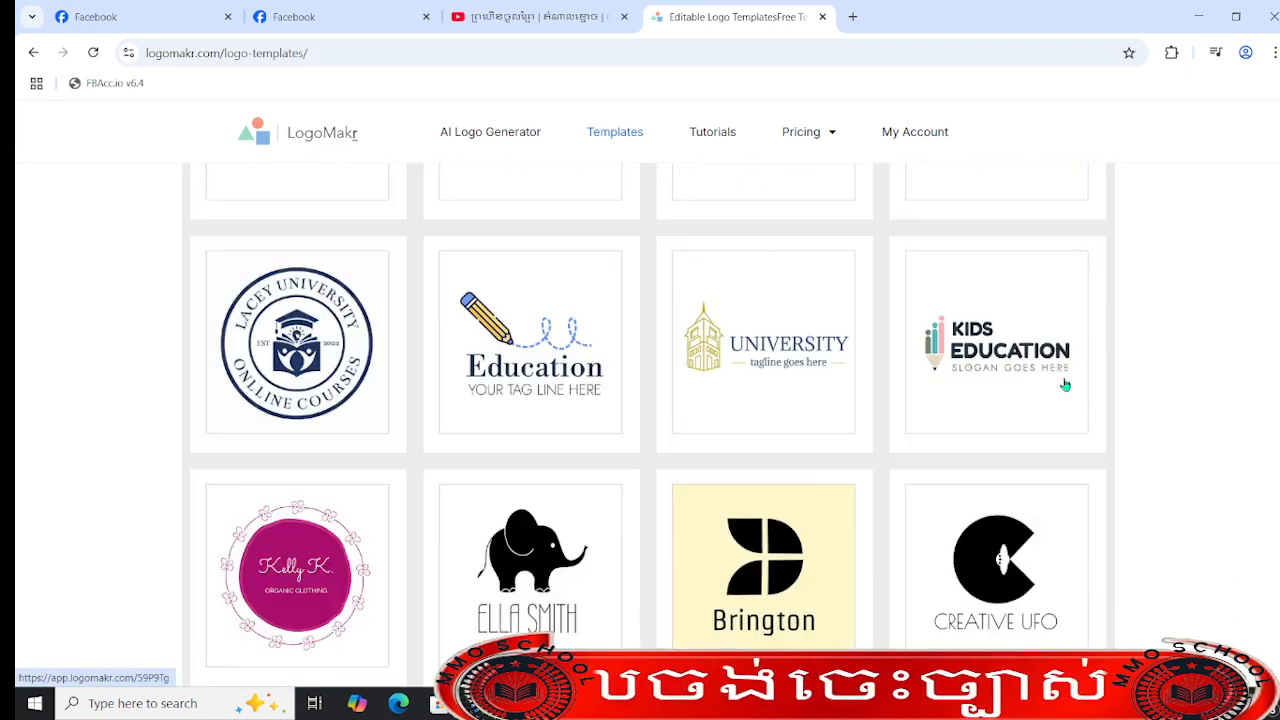
pyautogui.scroll(-10, 1066, 385)
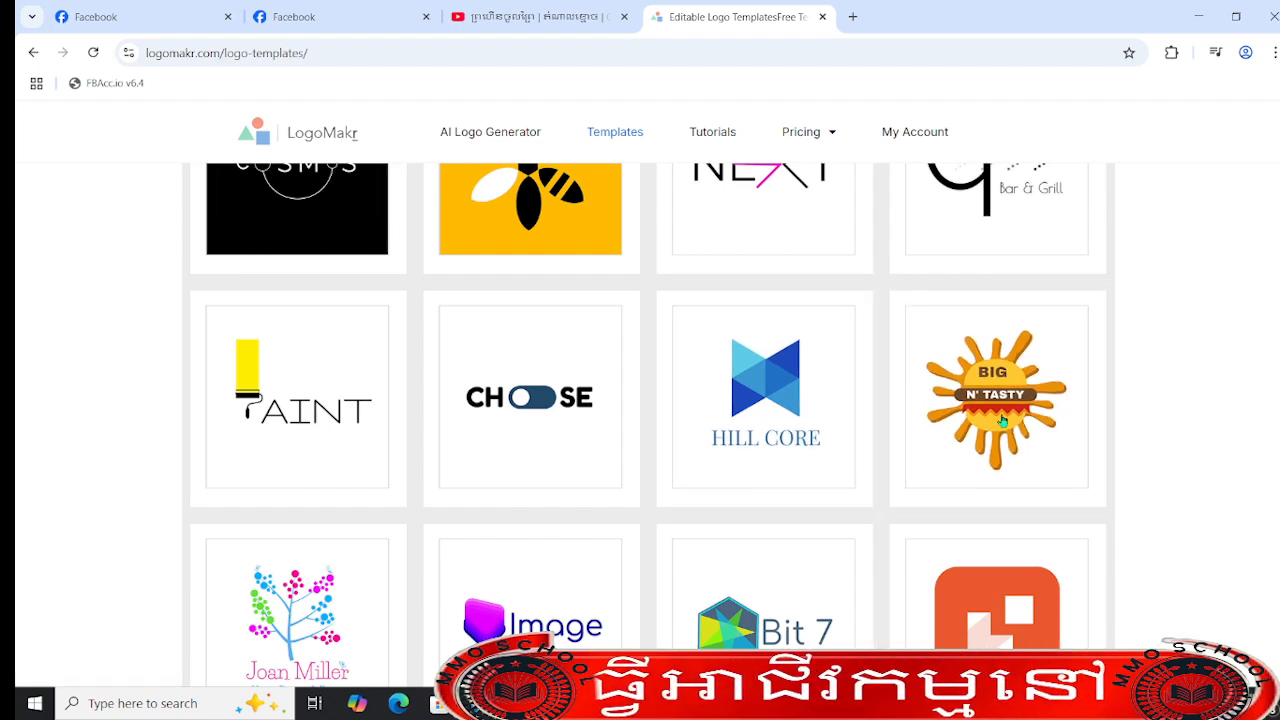
pyautogui.scroll(-10, 1002, 421)
pyautogui.scroll(-10, 983, 423)
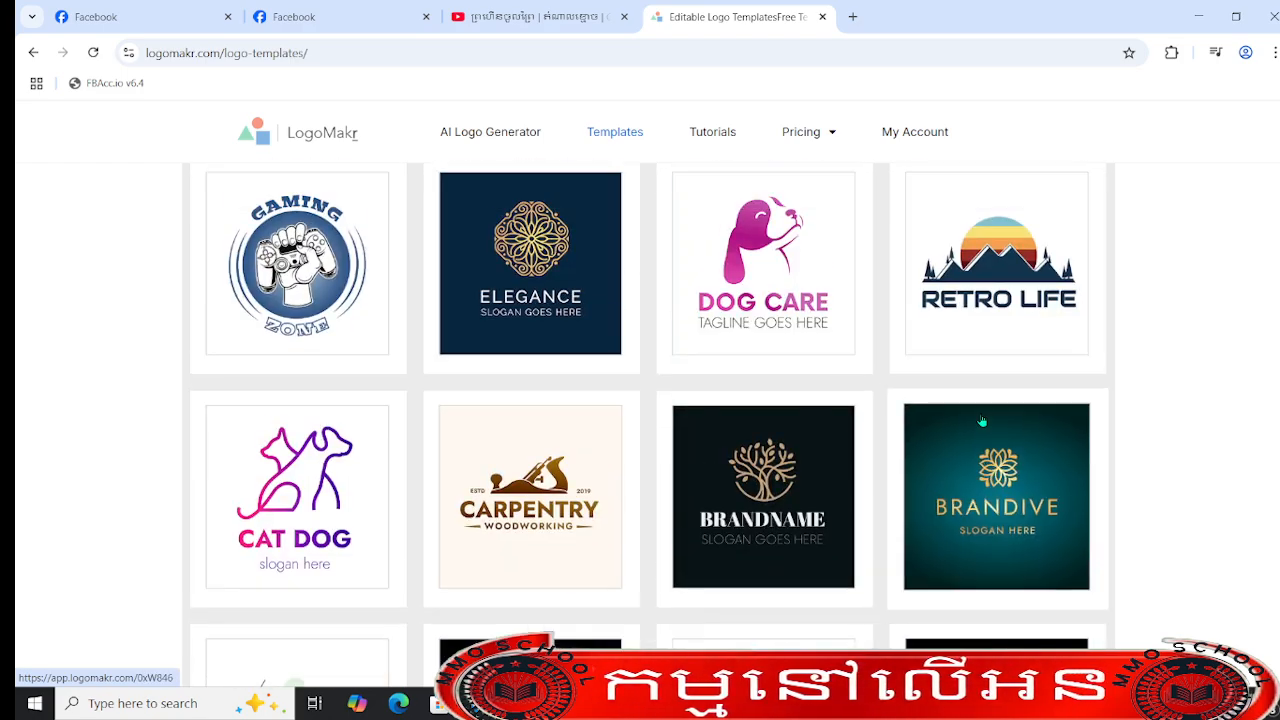
pyautogui.scroll(-20, 982, 421)
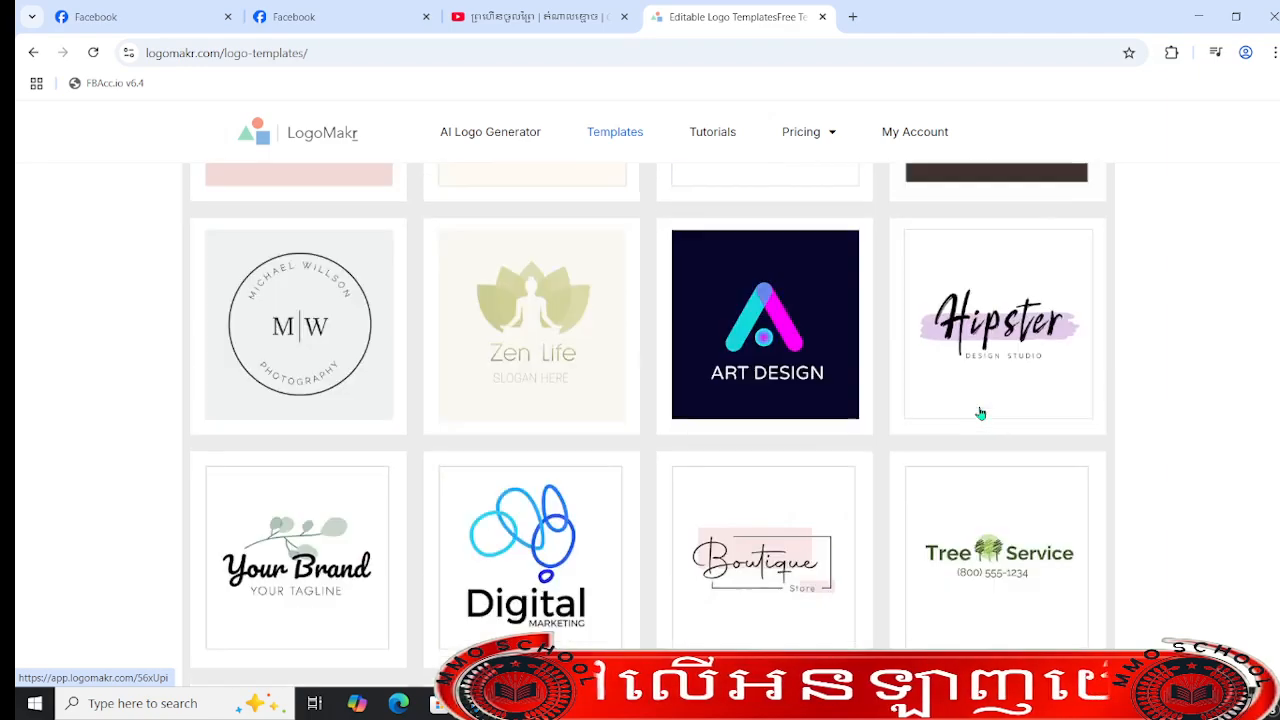
pyautogui.scroll(-15, 980, 412)
pyautogui.scroll(-10, 981, 372)
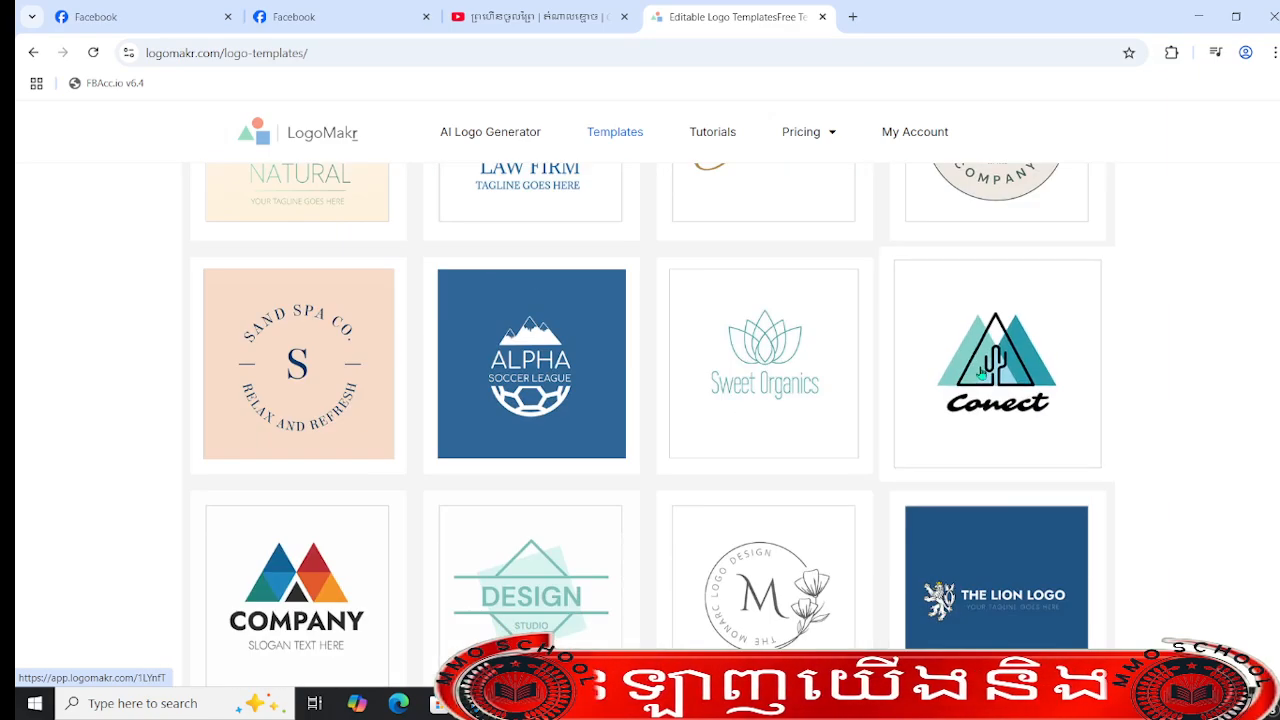
pyautogui.scroll(-7, 990, 372)
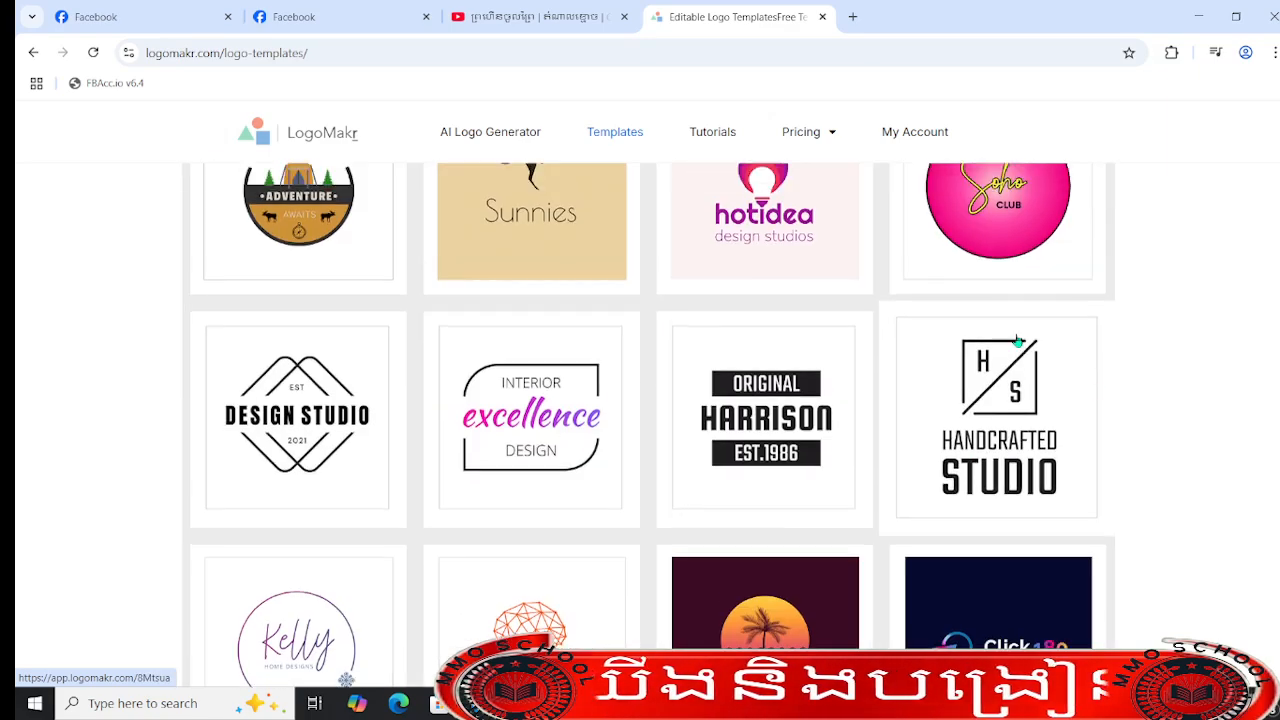
pyautogui.scroll(3, 1018, 341)
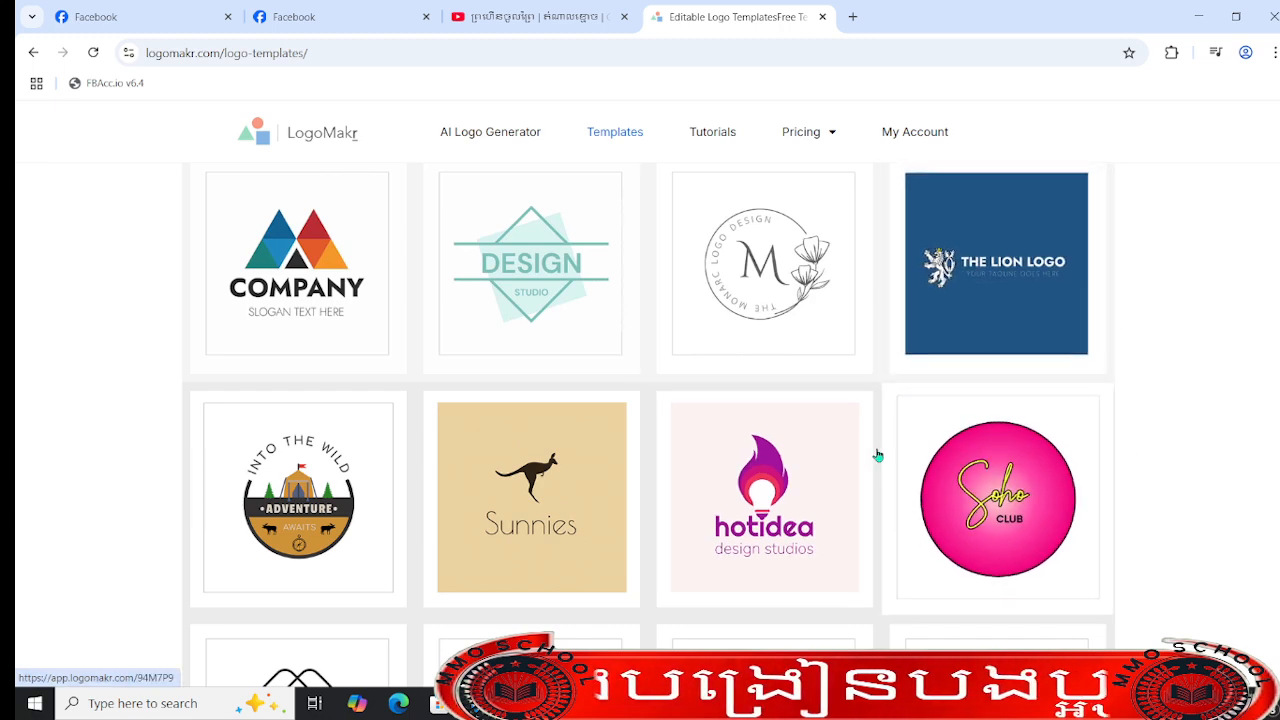
# - Open the teal Design Studio template, and from the templates page go to LogoMakr's AI Logo Generator
pyautogui.click(553, 260)
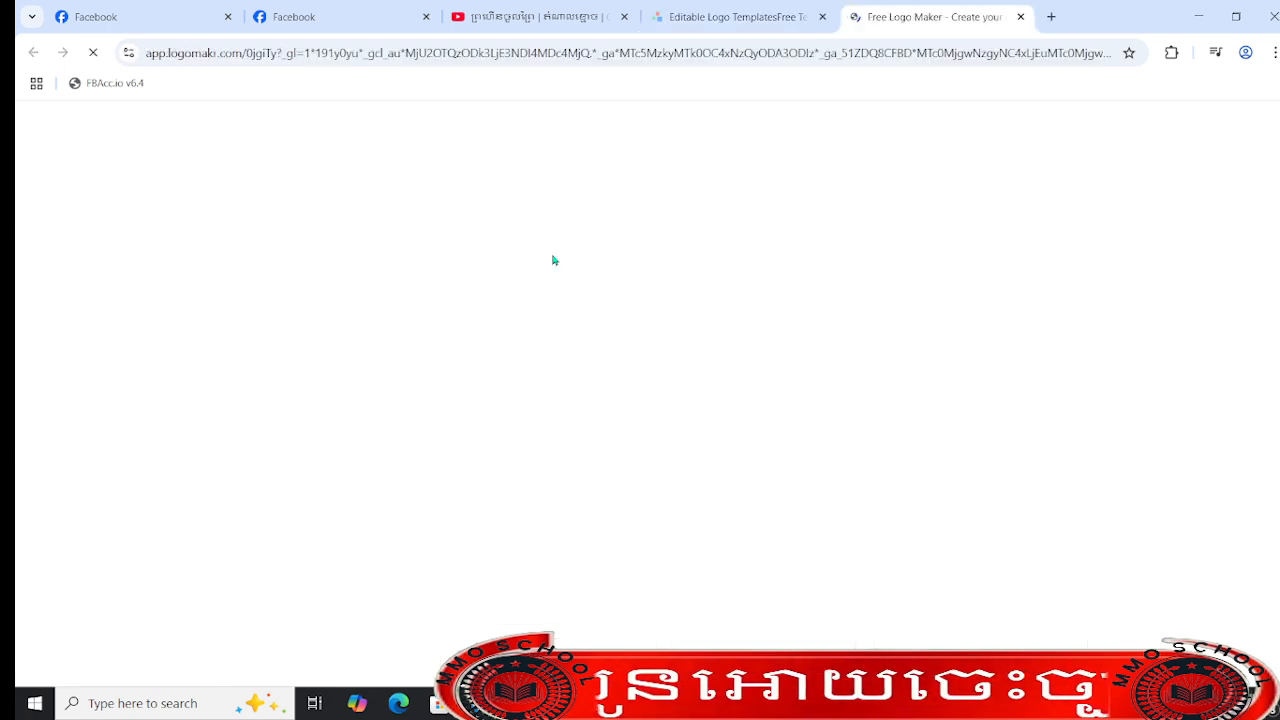
pyautogui.click(743, 10)
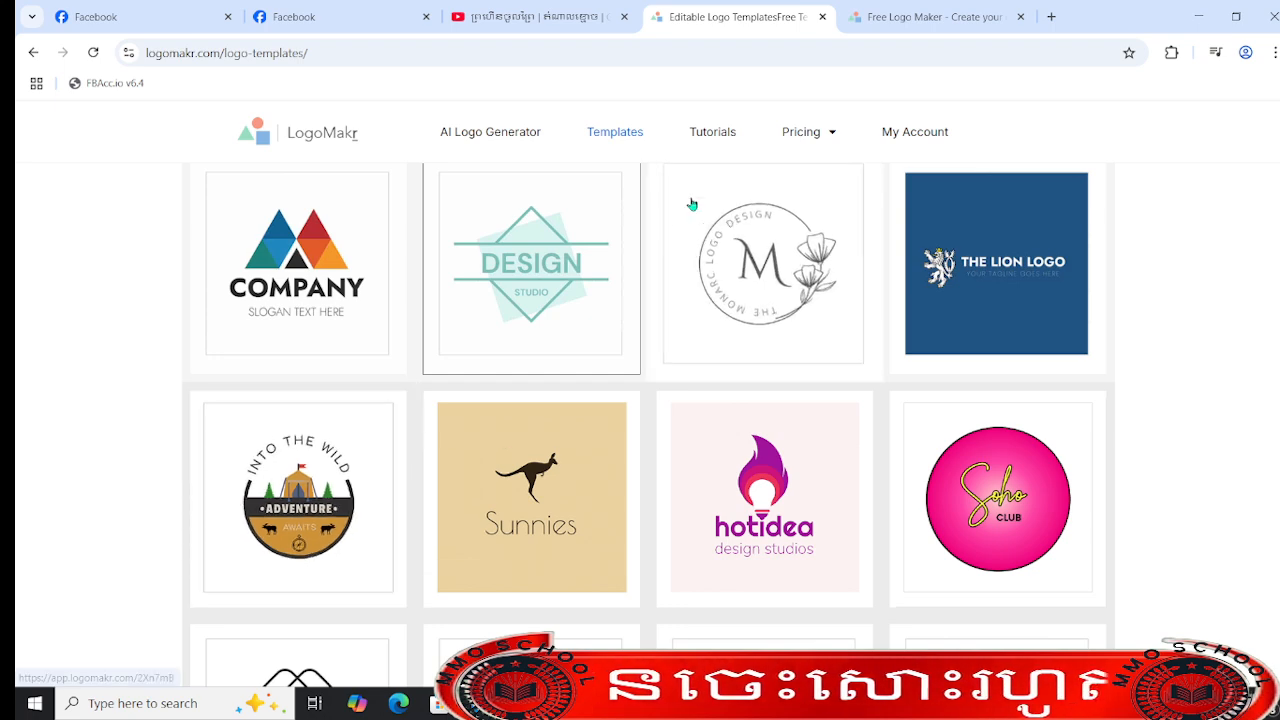
pyautogui.click(524, 130)
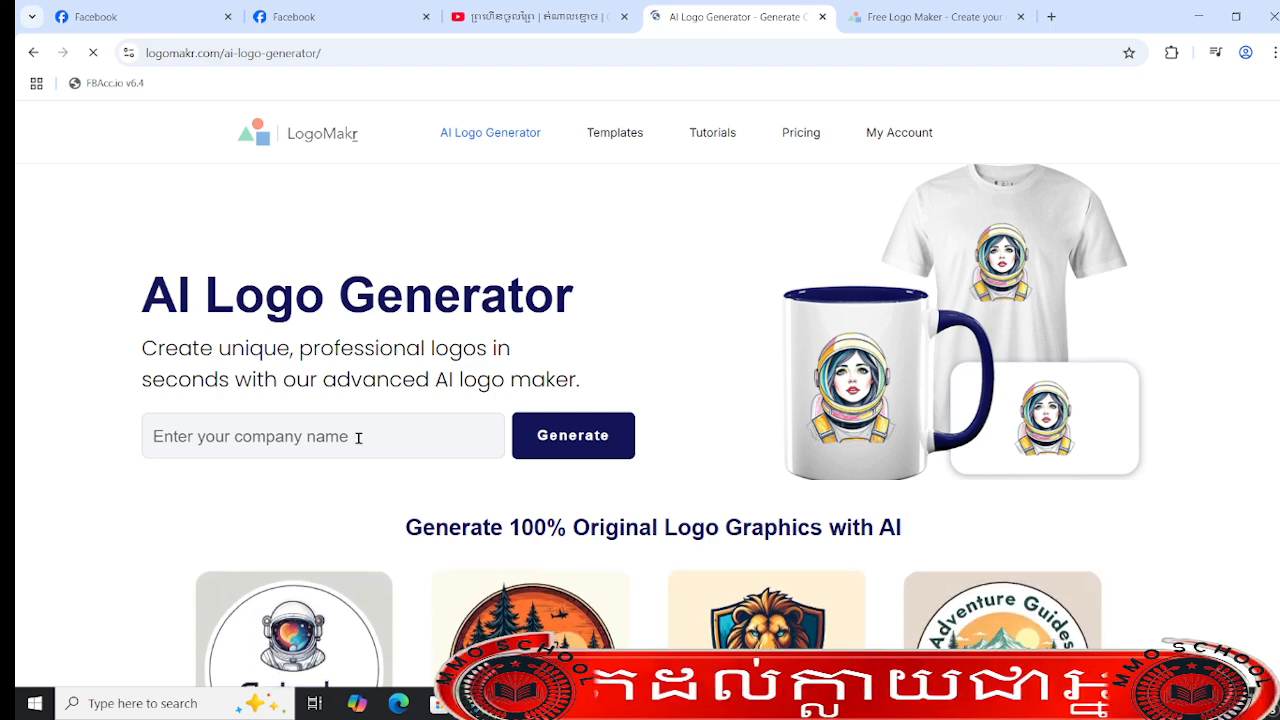
# - Copy the page name Mr MMO from the Facebook page and return to the AI Logo Generator
pyautogui.click(925, 17)
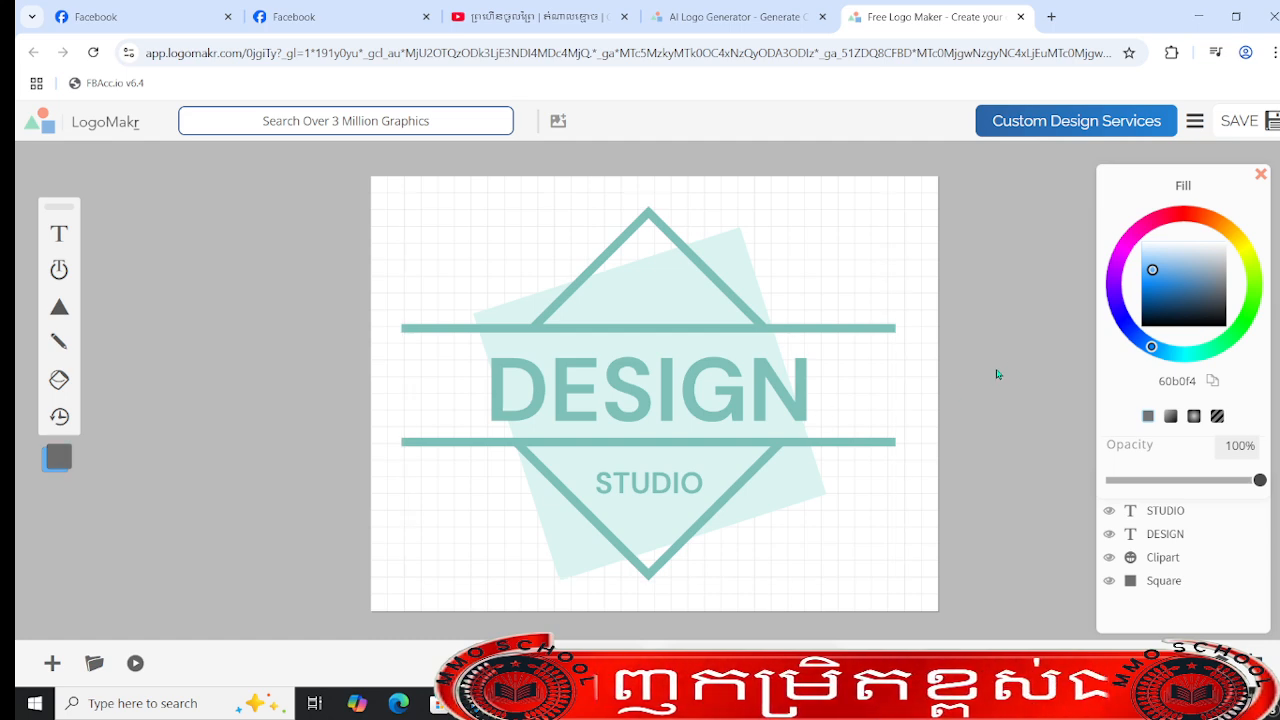
pyautogui.click(766, 10)
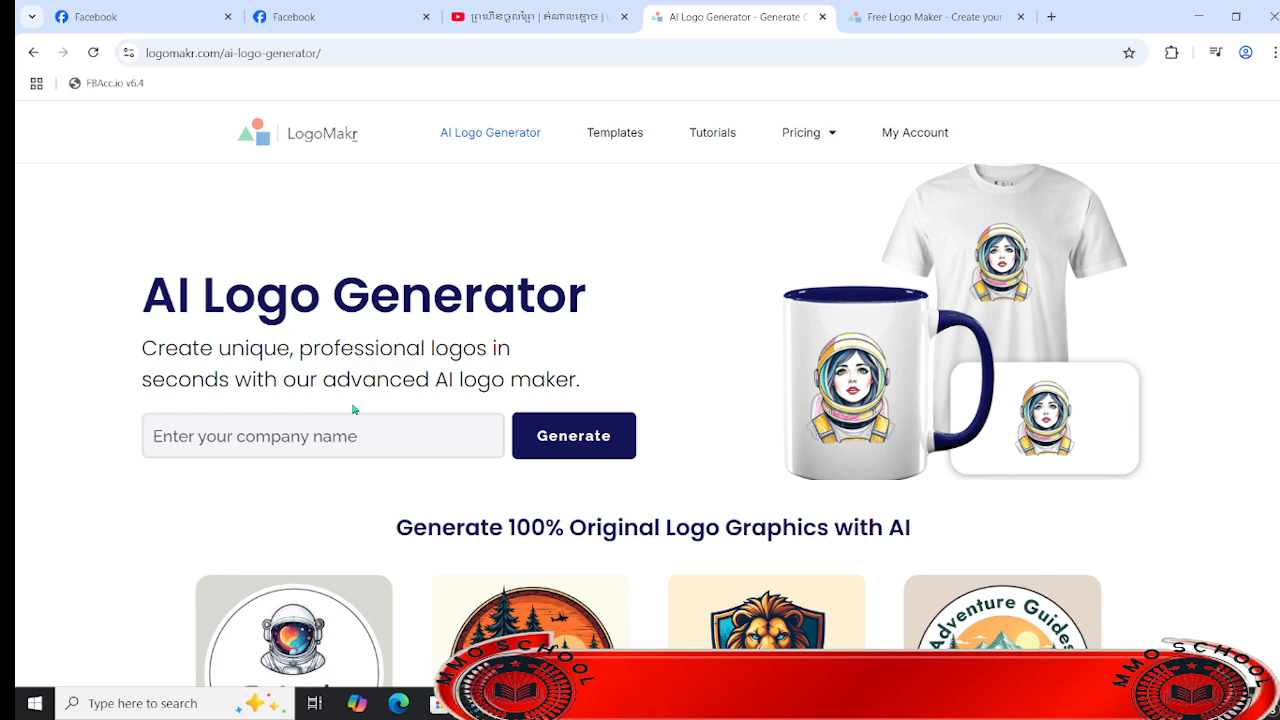
pyautogui.click(378, 12)
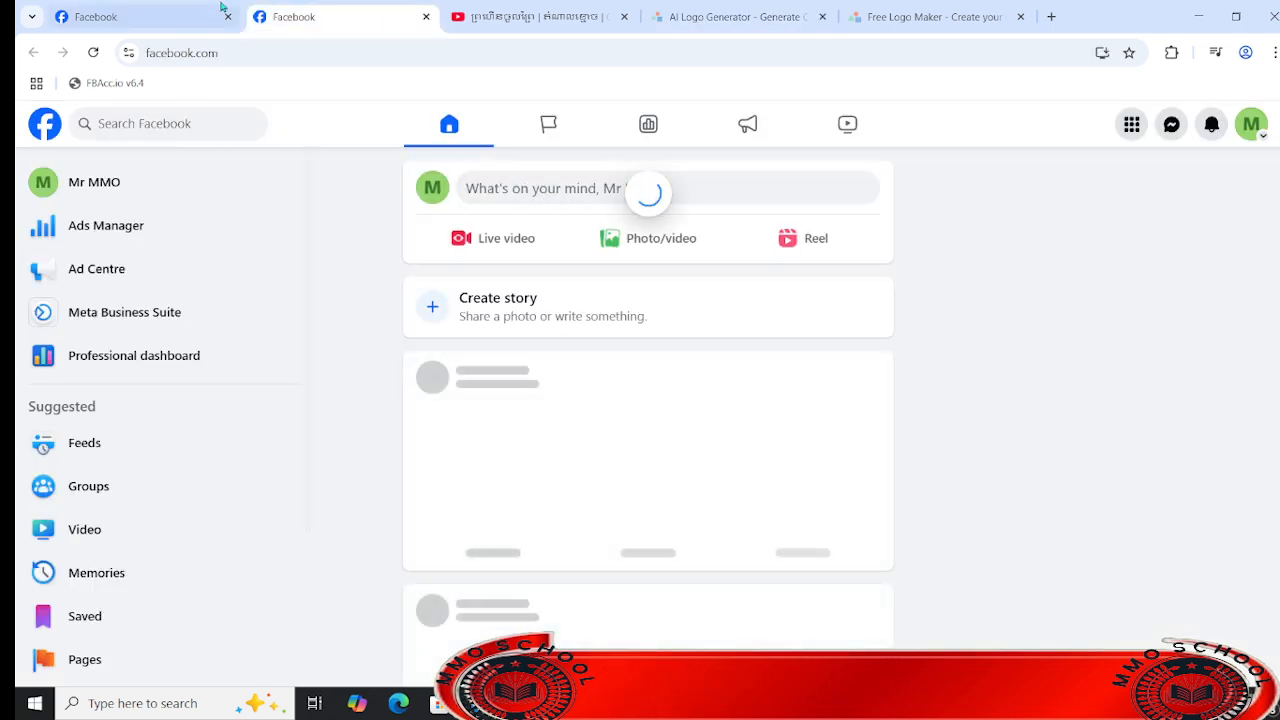
pyautogui.click(165, 8)
pyautogui.rightClick(620, 531)
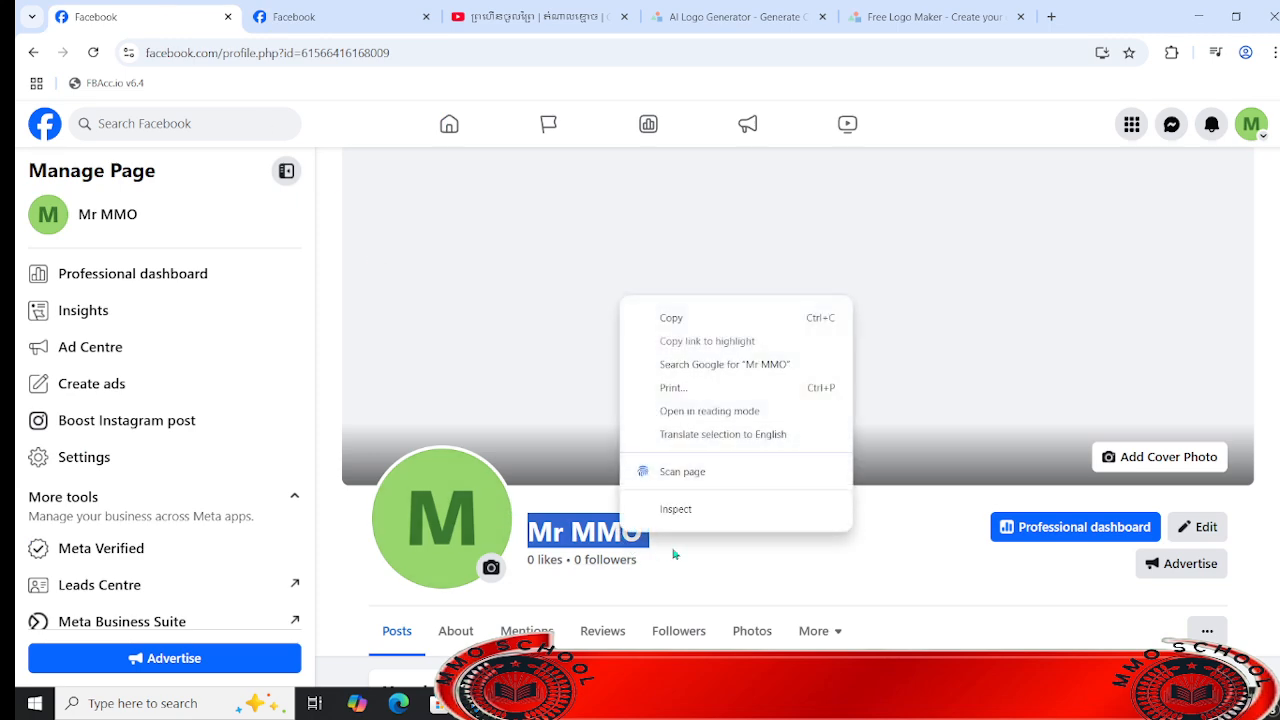
pyautogui.click(689, 318)
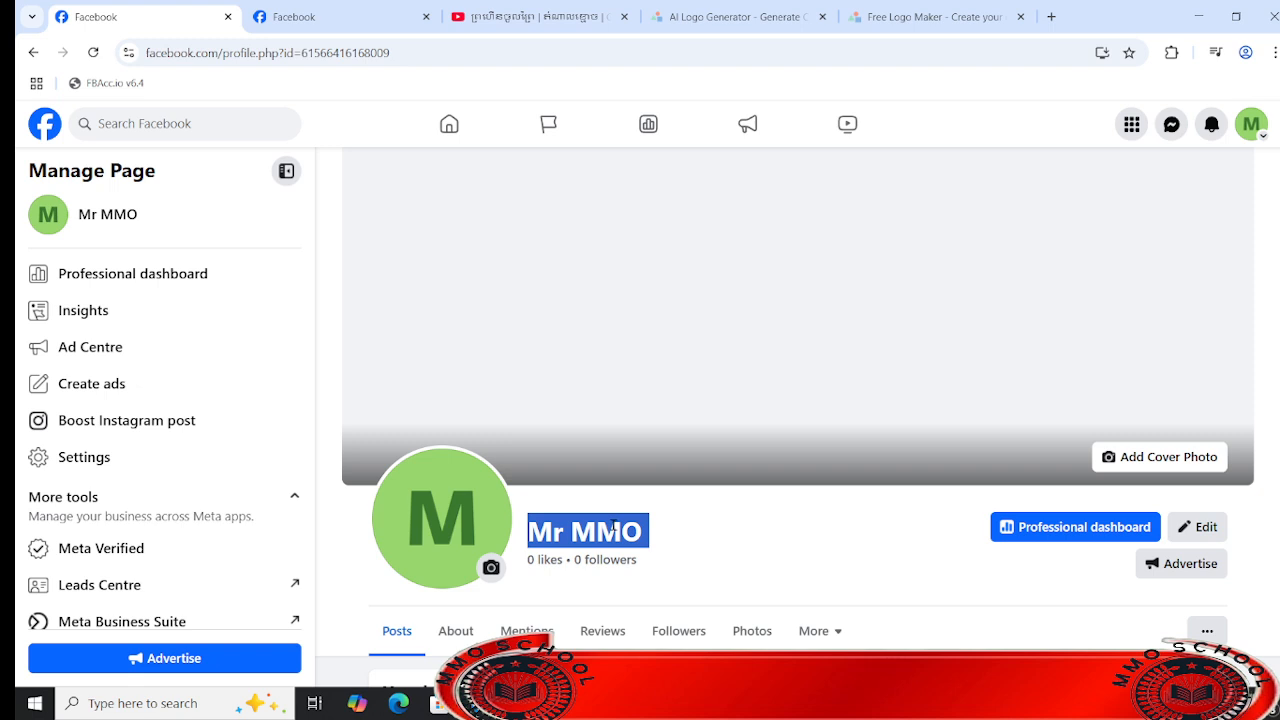
pyautogui.doubleClick(612, 530)
pyautogui.click(612, 530)
pyautogui.click(737, 9)
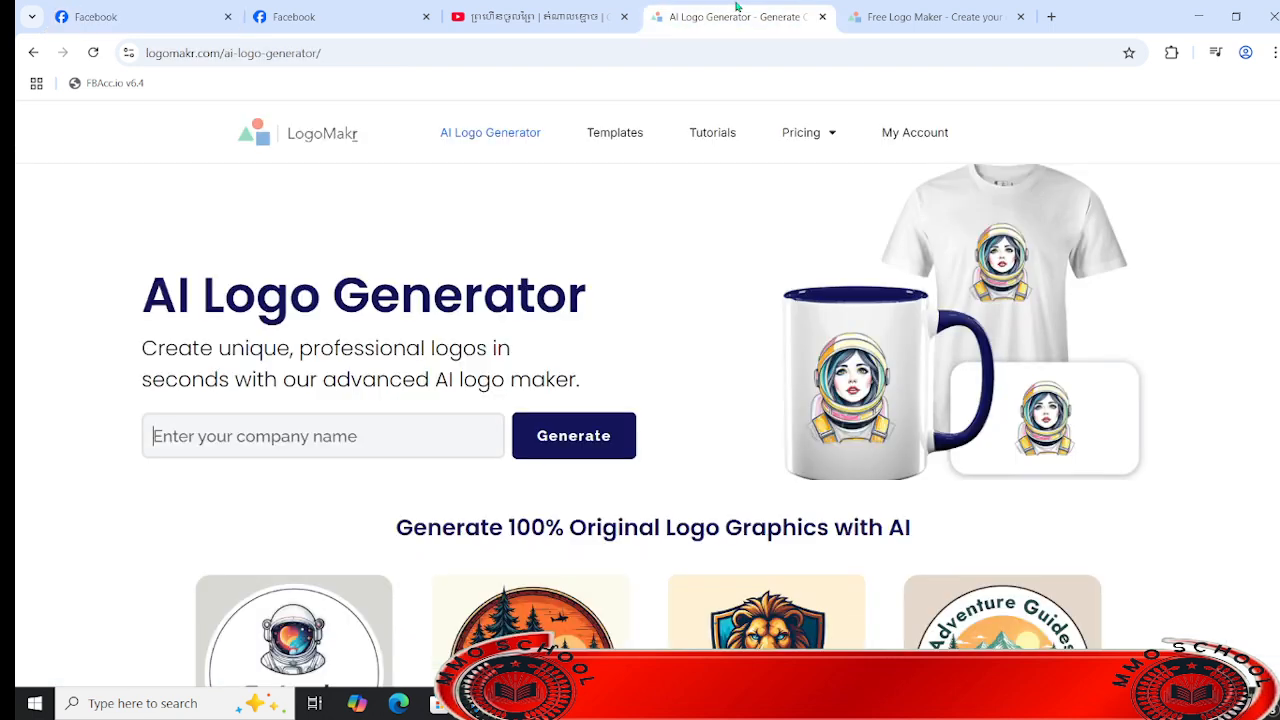
# - Start generating an AI logo for the company name Mr MMO and describe the business as "small"
pyautogui.click(382, 427)
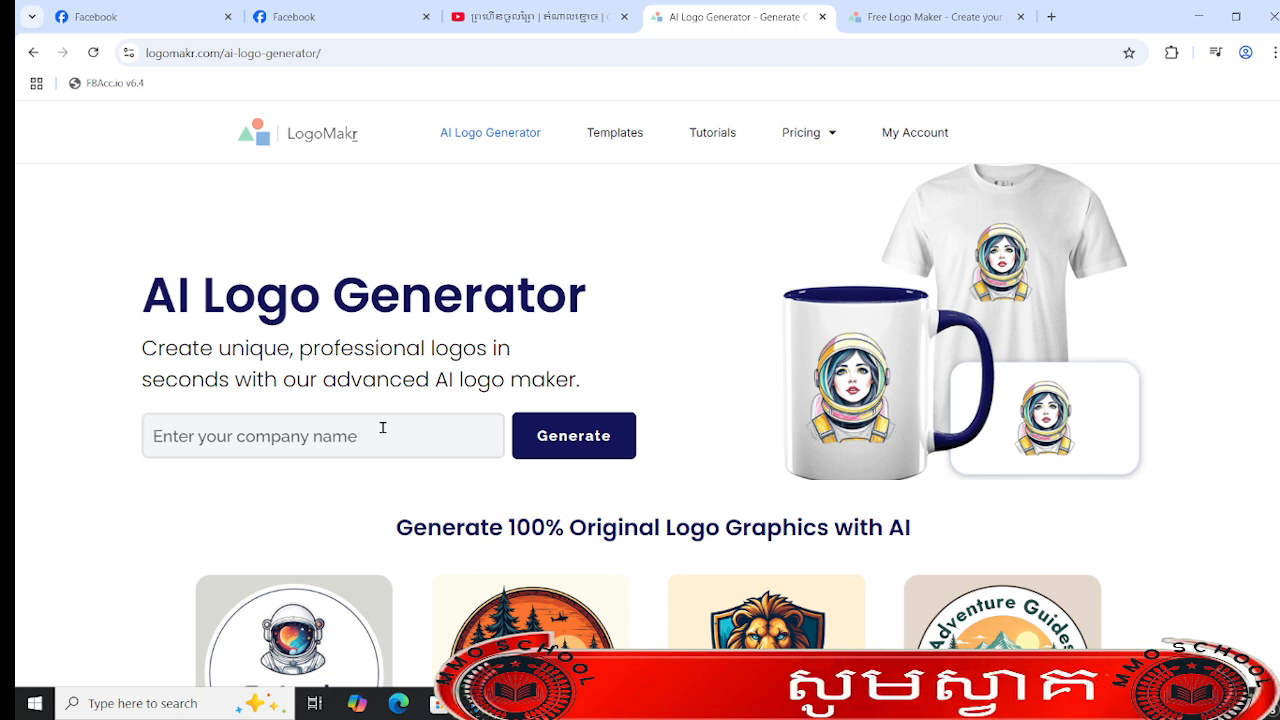
pyautogui.write('Mr MMO')
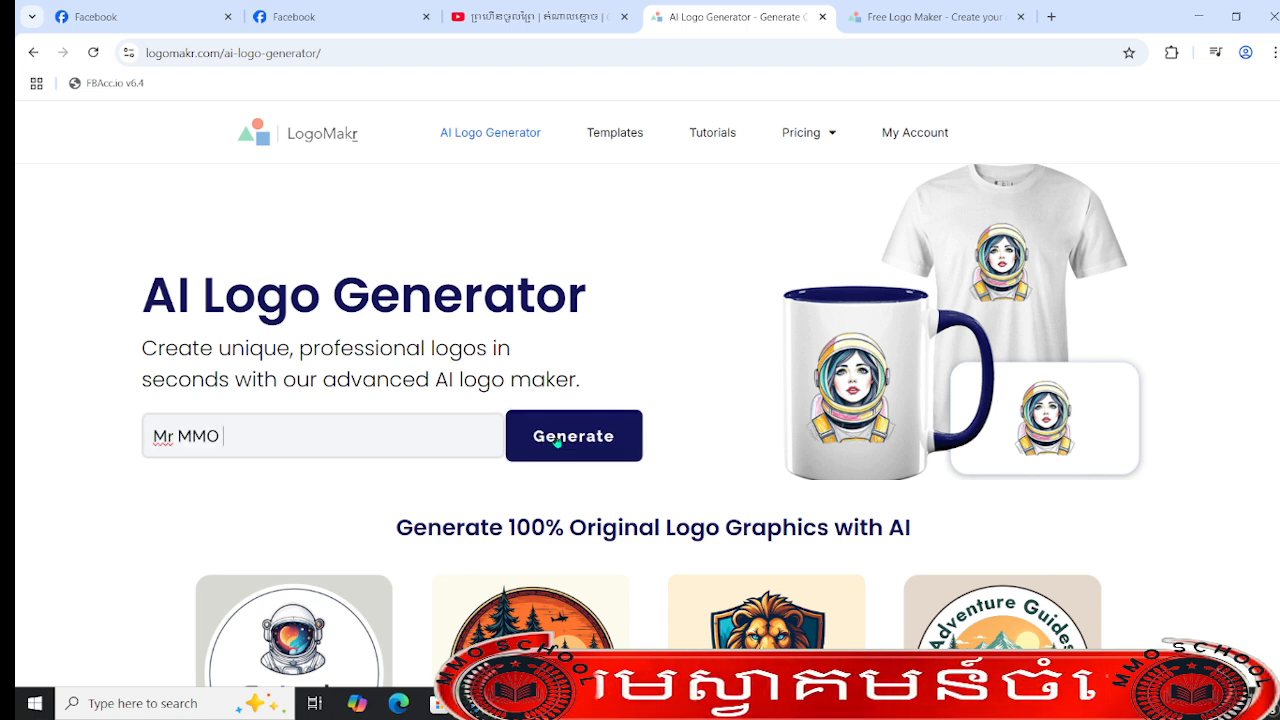
pyautogui.click(557, 443)
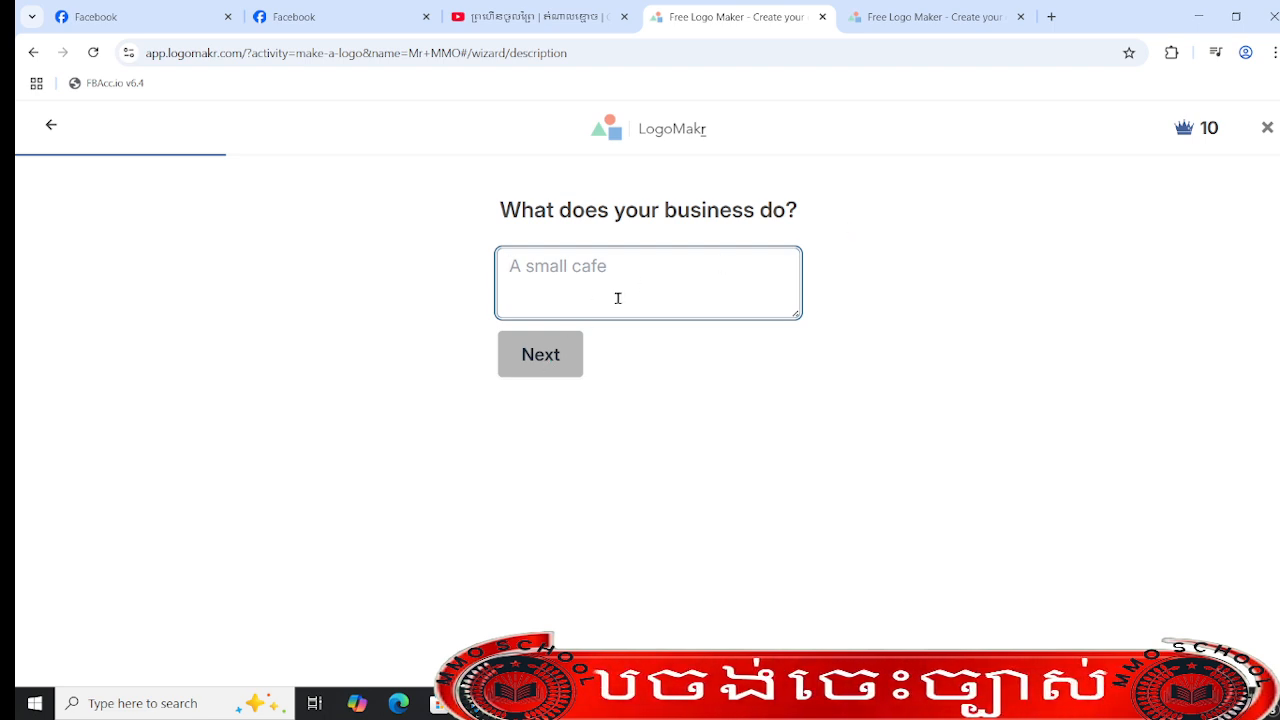
pyautogui.write('small')
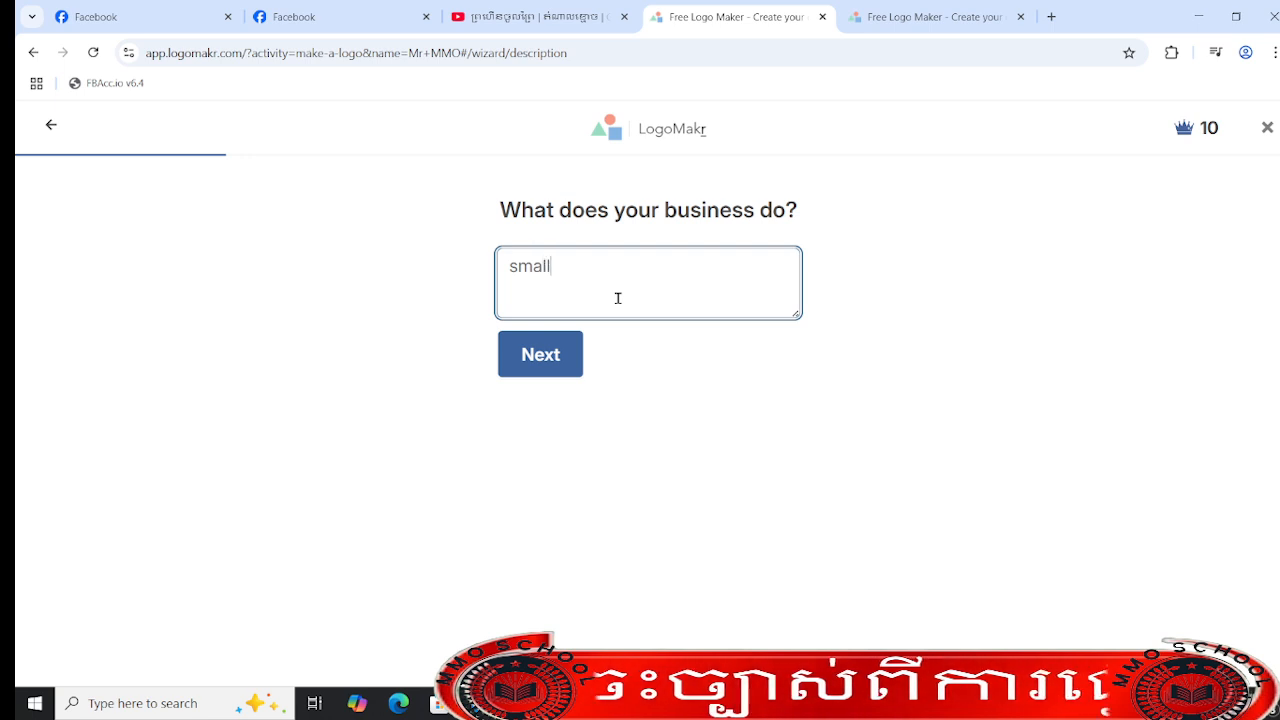
pyautogui.click(540, 354)
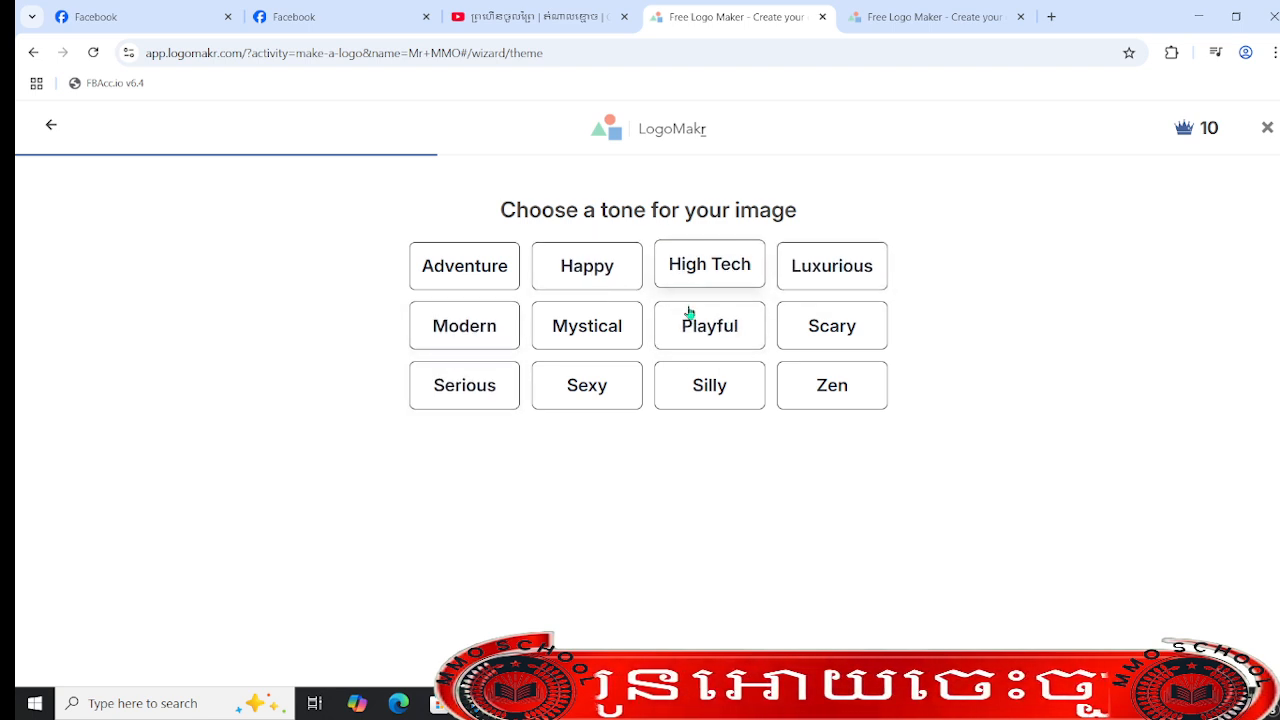
# - Choose the Luxurious tone, request icon suggestions, and pick the professional man in a sleek suit with a laptop
pyautogui.click(842, 272)
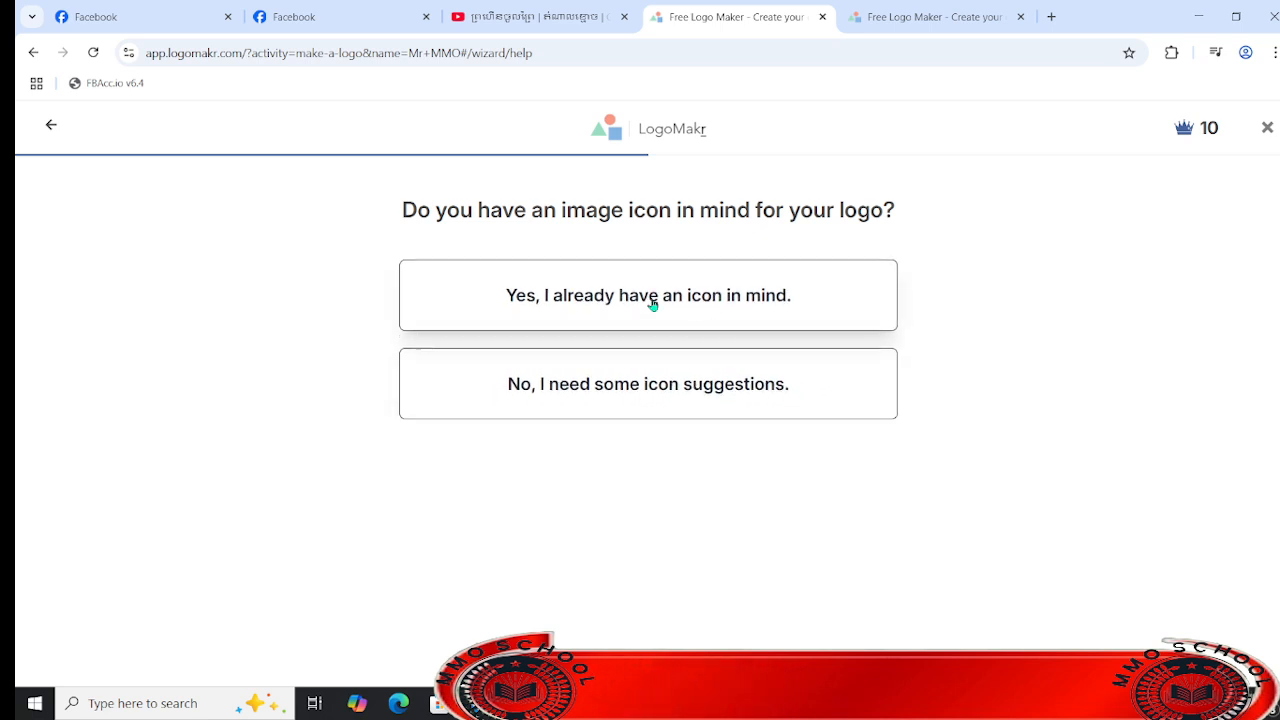
pyautogui.click(671, 386)
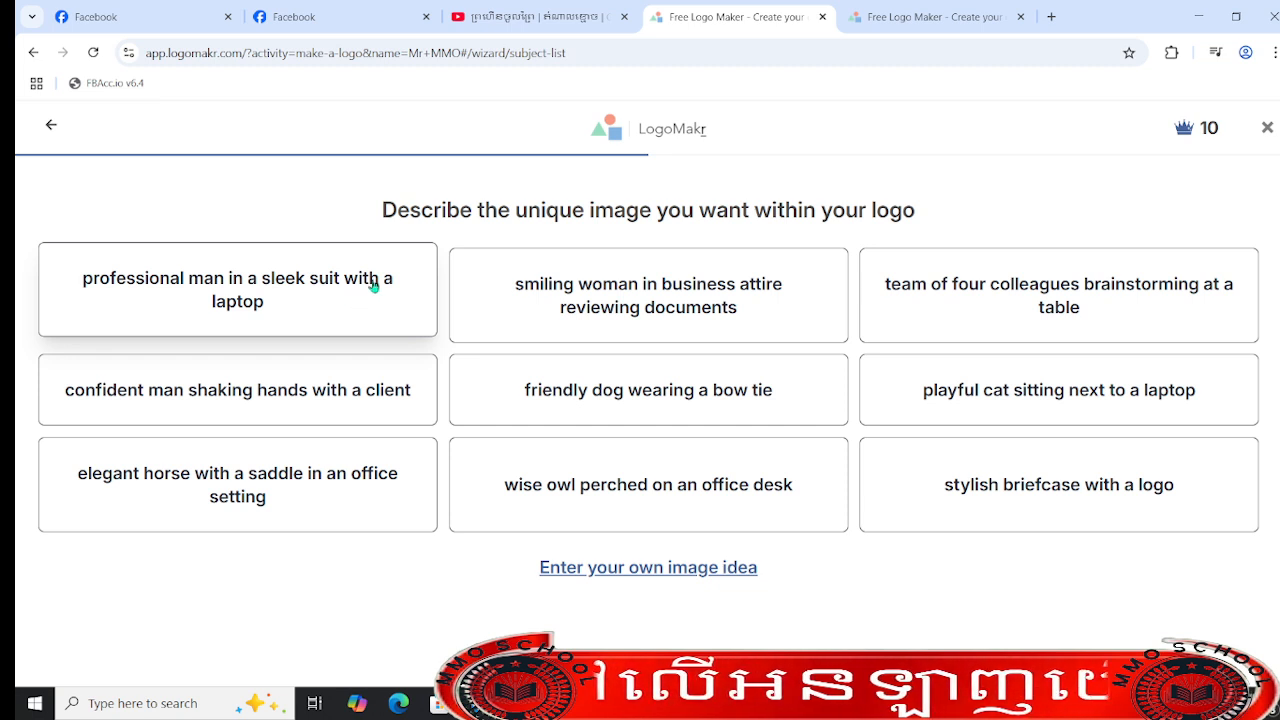
pyautogui.click(189, 303)
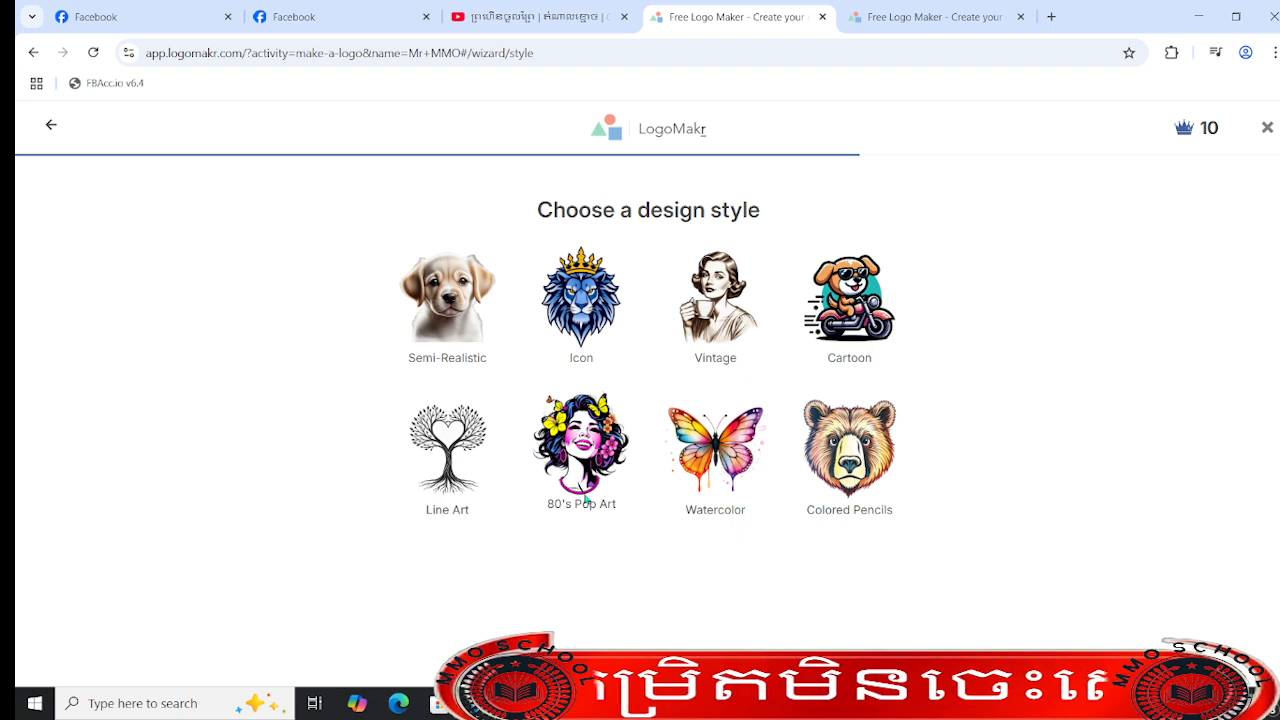
# - Choose the Icon design style and the Oranges color scheme, and generate an original logo
pyautogui.click(587, 498)
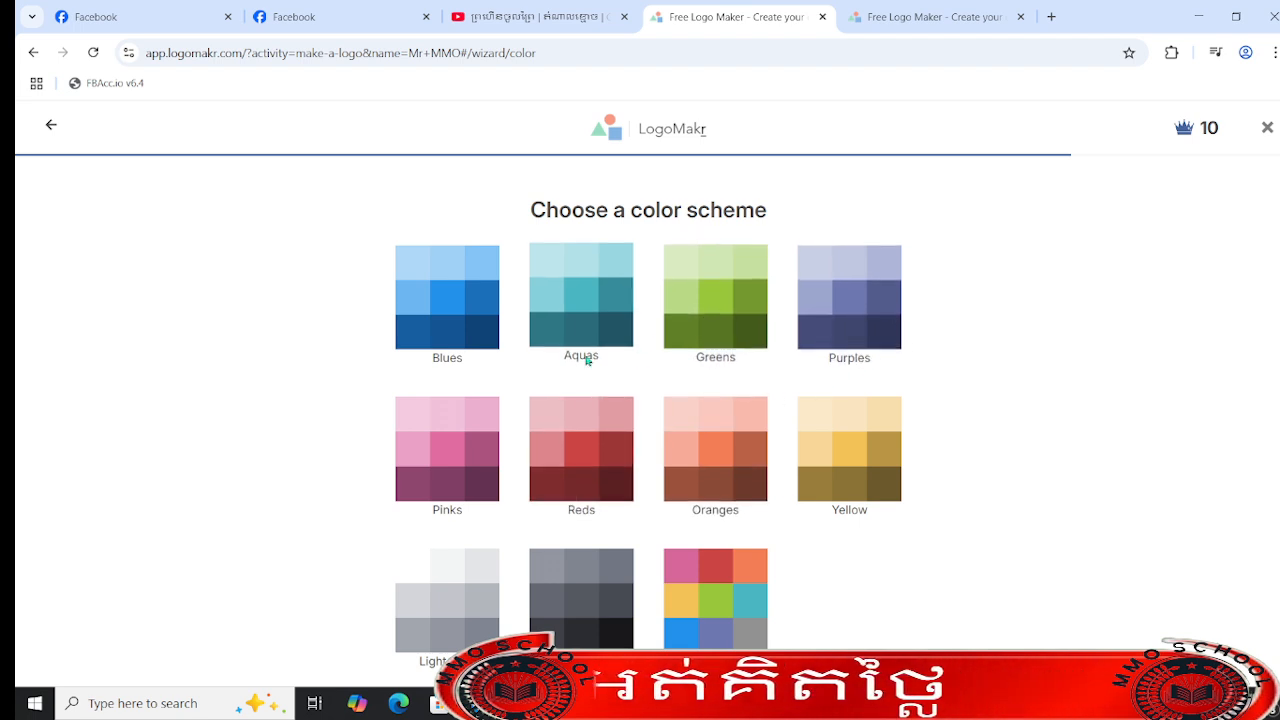
pyautogui.click(729, 450)
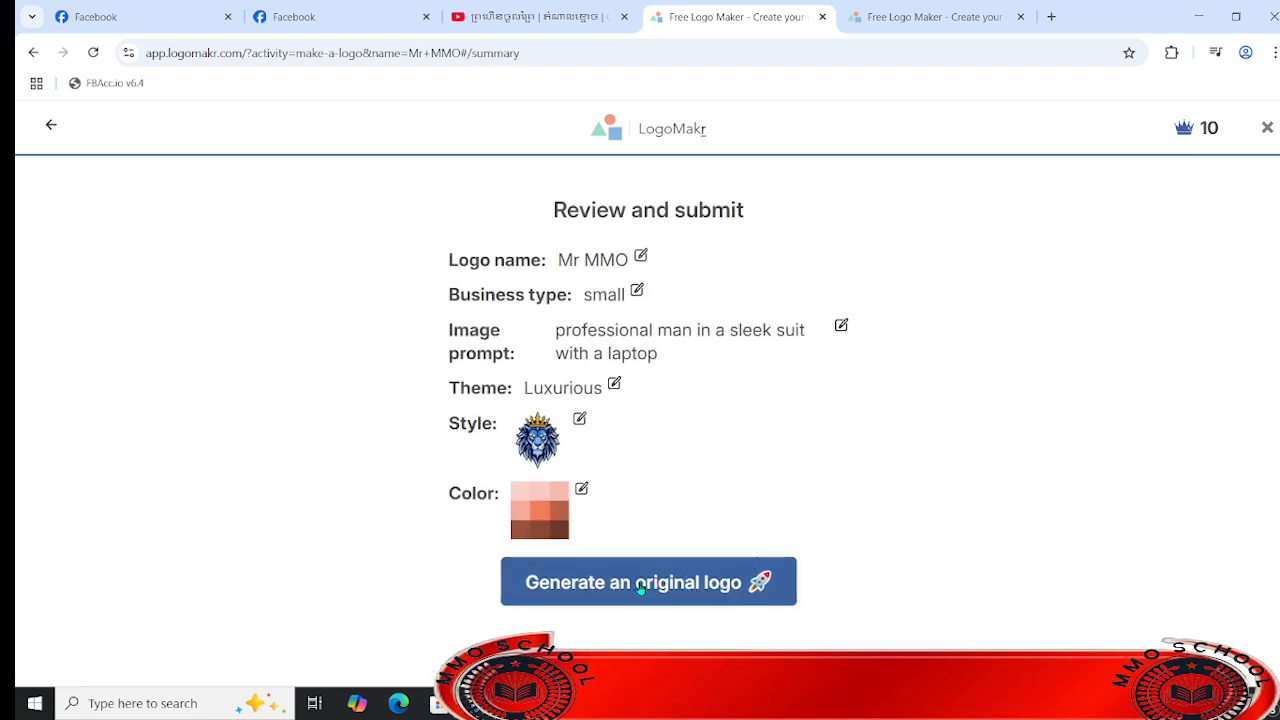
pyautogui.click(700, 585)
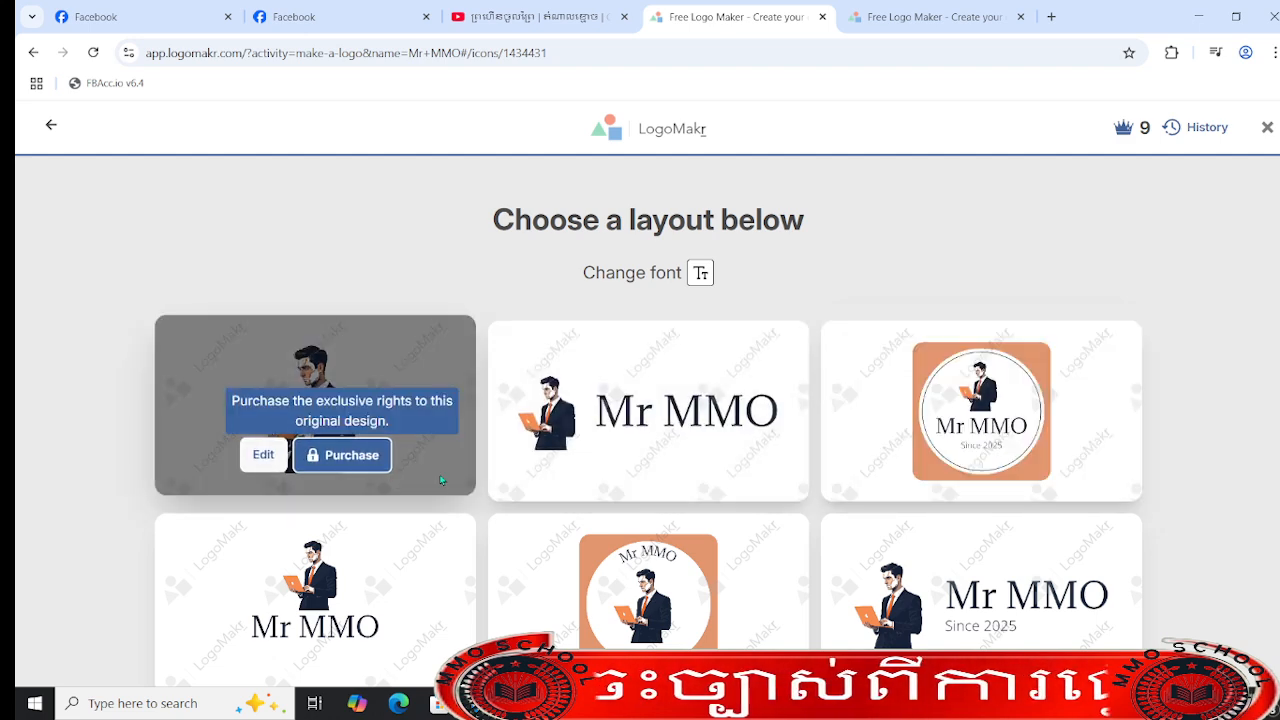
# - Look through the generated layouts and edit the orange square badge with the Mr MMO and Since 2025 text inside a circle
pyautogui.scroll(-2, 752, 585)
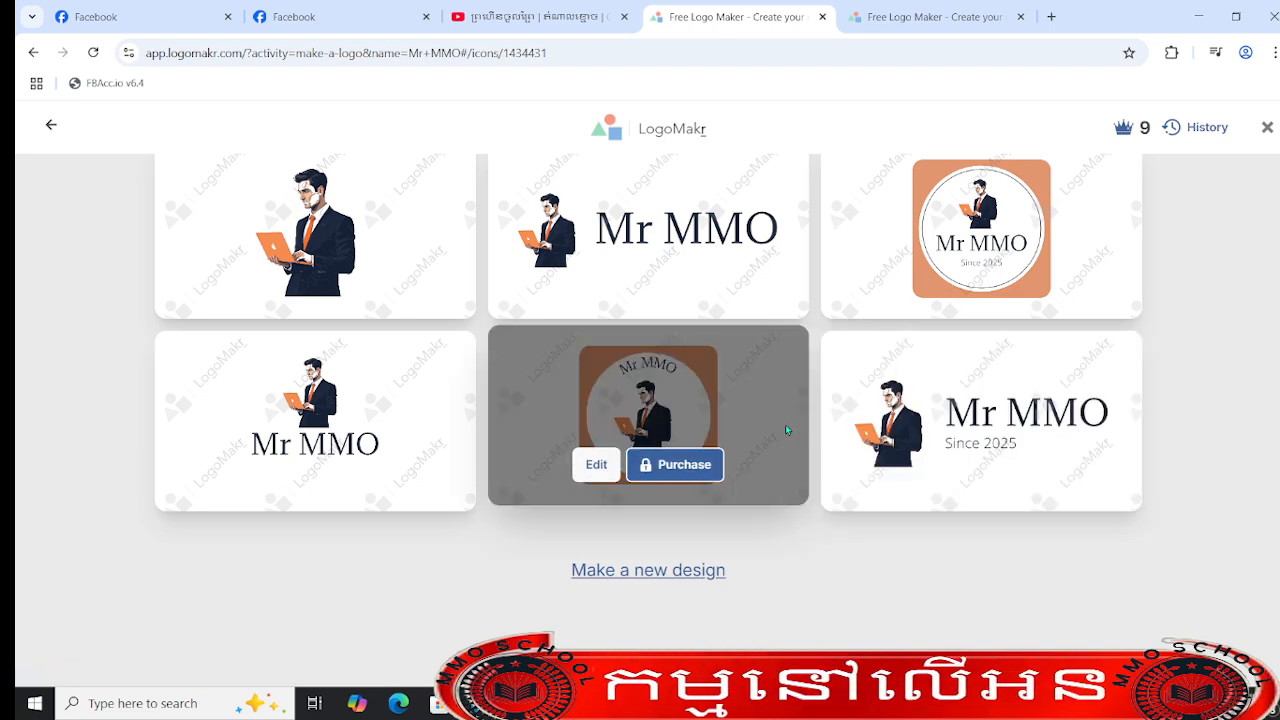
pyautogui.scroll(2, 721, 410)
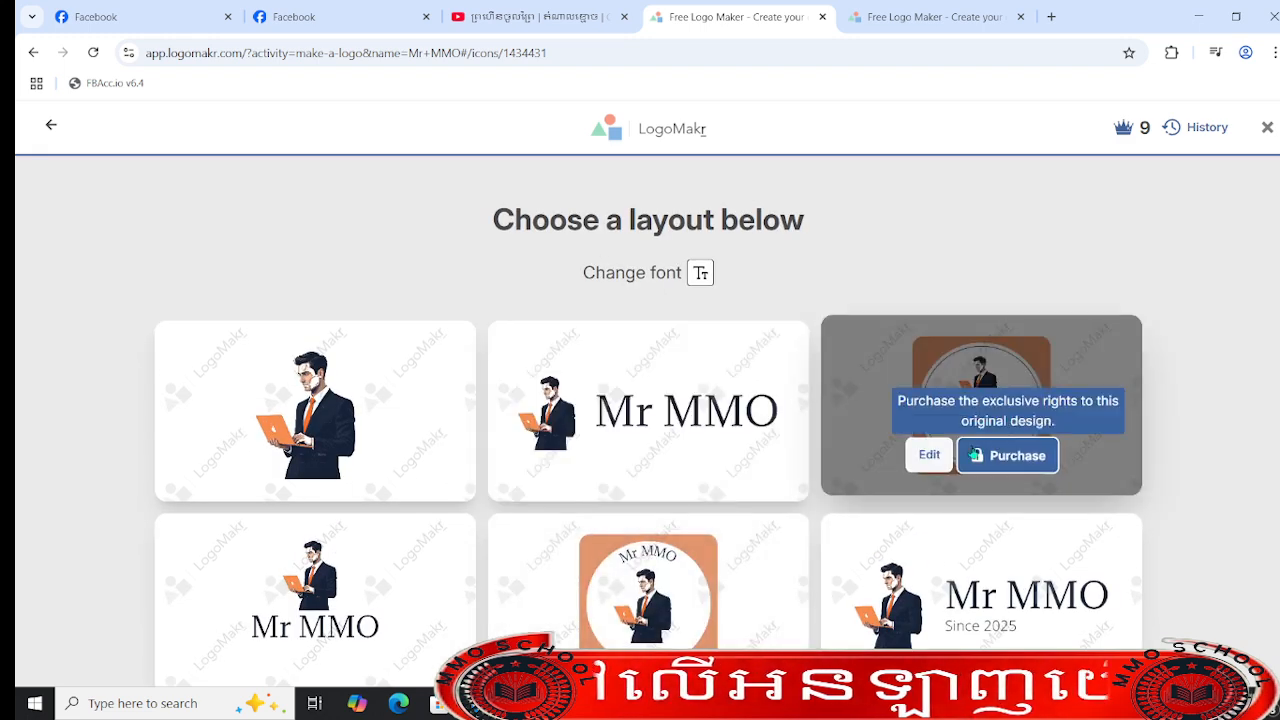
pyautogui.click(929, 456)
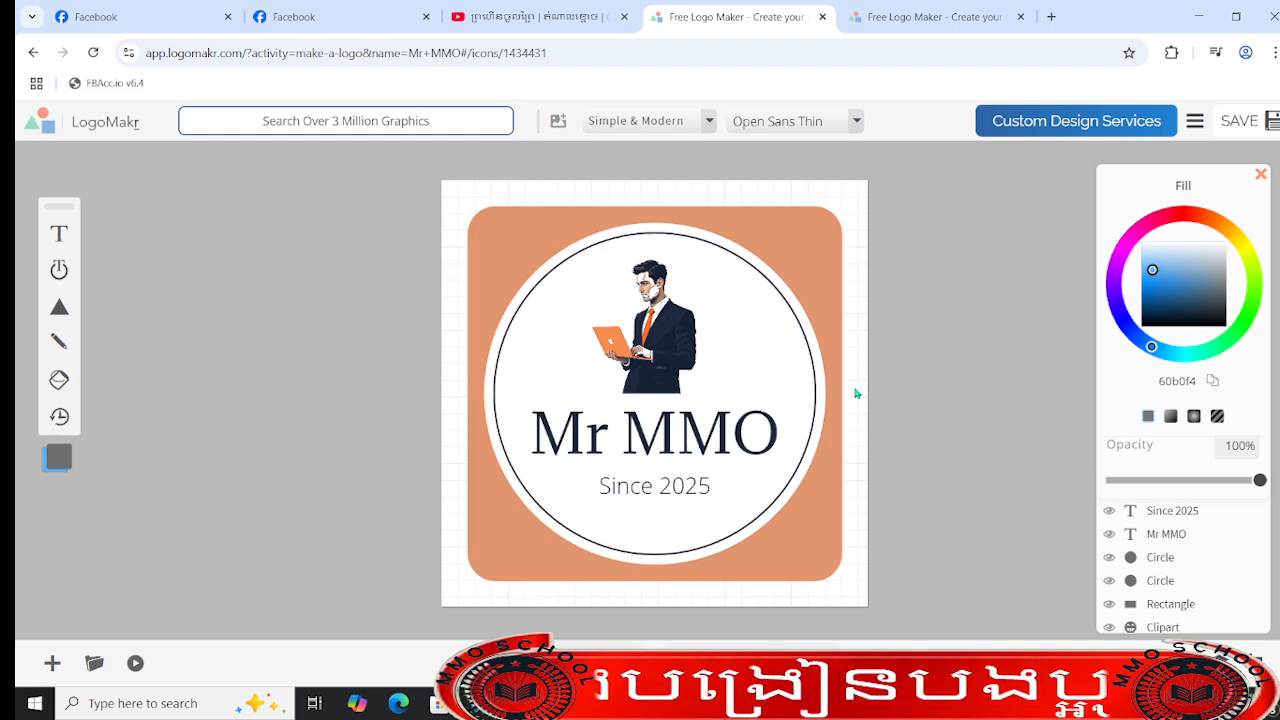
# - Move the businessman graphic and the Mr MMO text slightly down inside the circle
pyautogui.click(640, 320)
pyautogui.moveTo(658, 324)
pyautogui.mouseDown()
pyautogui.moveTo(669, 356)
pyautogui.moveTo(667, 334)
pyautogui.mouseUp()
pyautogui.click(645, 428)
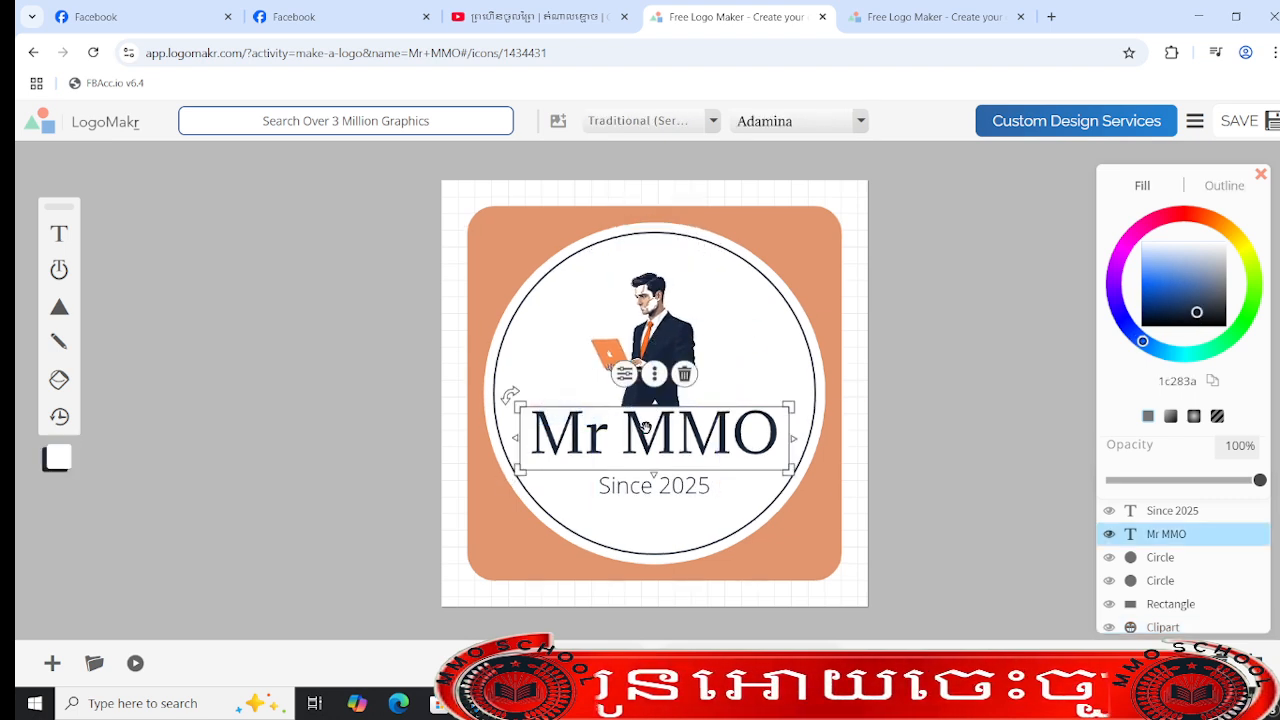
pyautogui.moveTo(654, 440)
pyautogui.mouseDown()
pyautogui.moveTo(657, 409)
pyautogui.moveTo(656, 458)
pyautogui.moveTo(656, 444)
pyautogui.mouseUp()
pyautogui.click(965, 301)
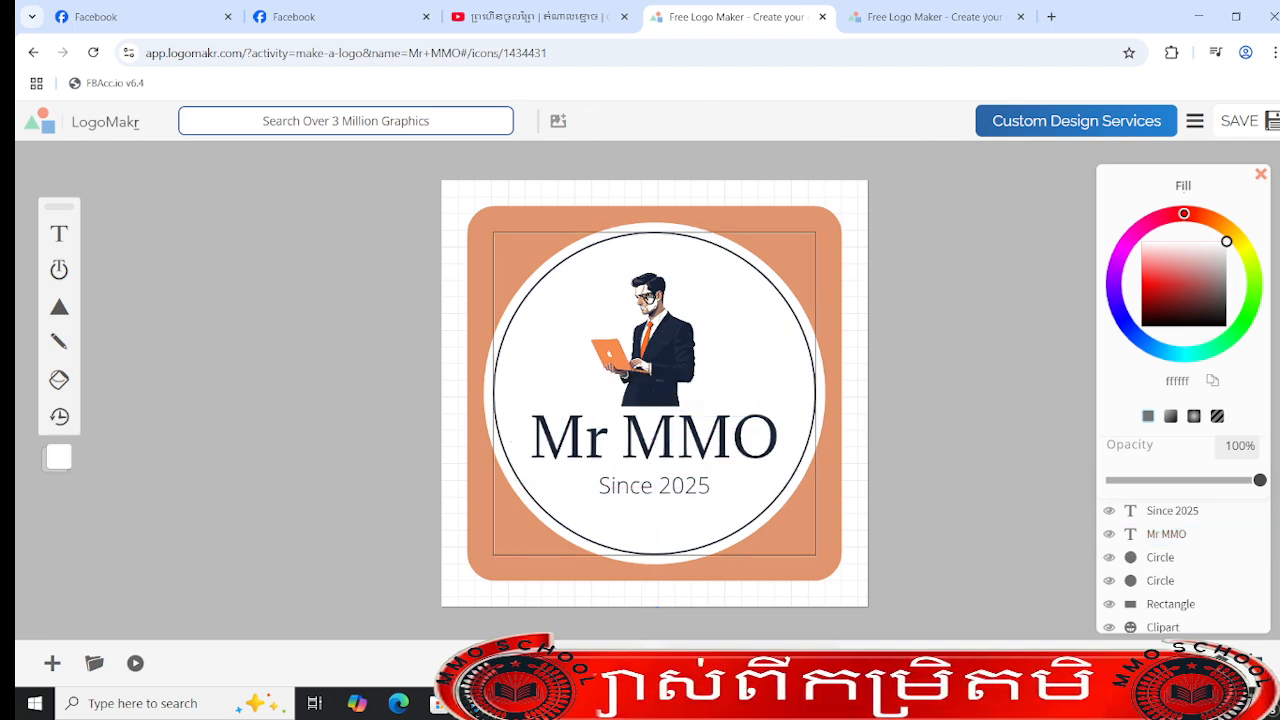
# - Move the businessman graphic further down and raise the Mr MMO text so that it overlaps the figure's lower edge
pyautogui.click(629, 327)
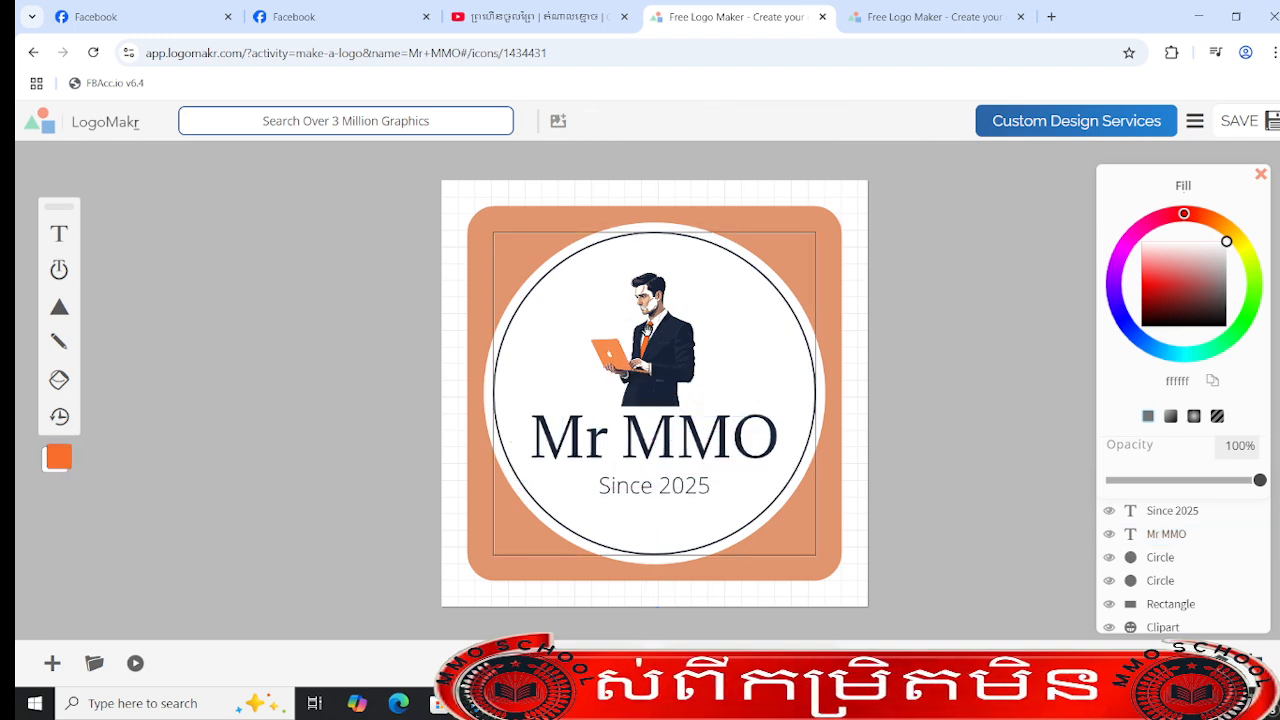
pyautogui.click(605, 455)
pyautogui.moveTo(590, 446); pyautogui.dragTo(593, 425)
pyautogui.click(993, 296)
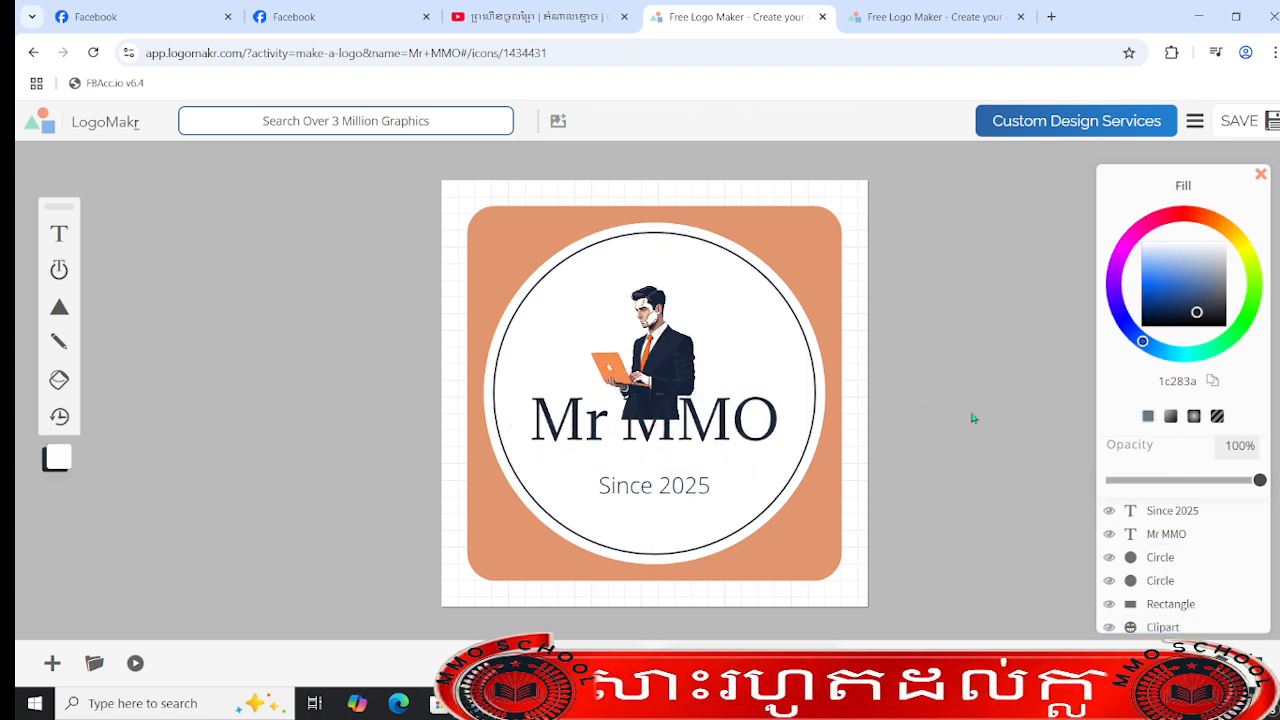
# - Try a red fill (fe5e5e) on the badge's inner circle and return it to white (ffffff)
pyautogui.moveTo(1138, 244); pyautogui.dragTo(1221, 342)
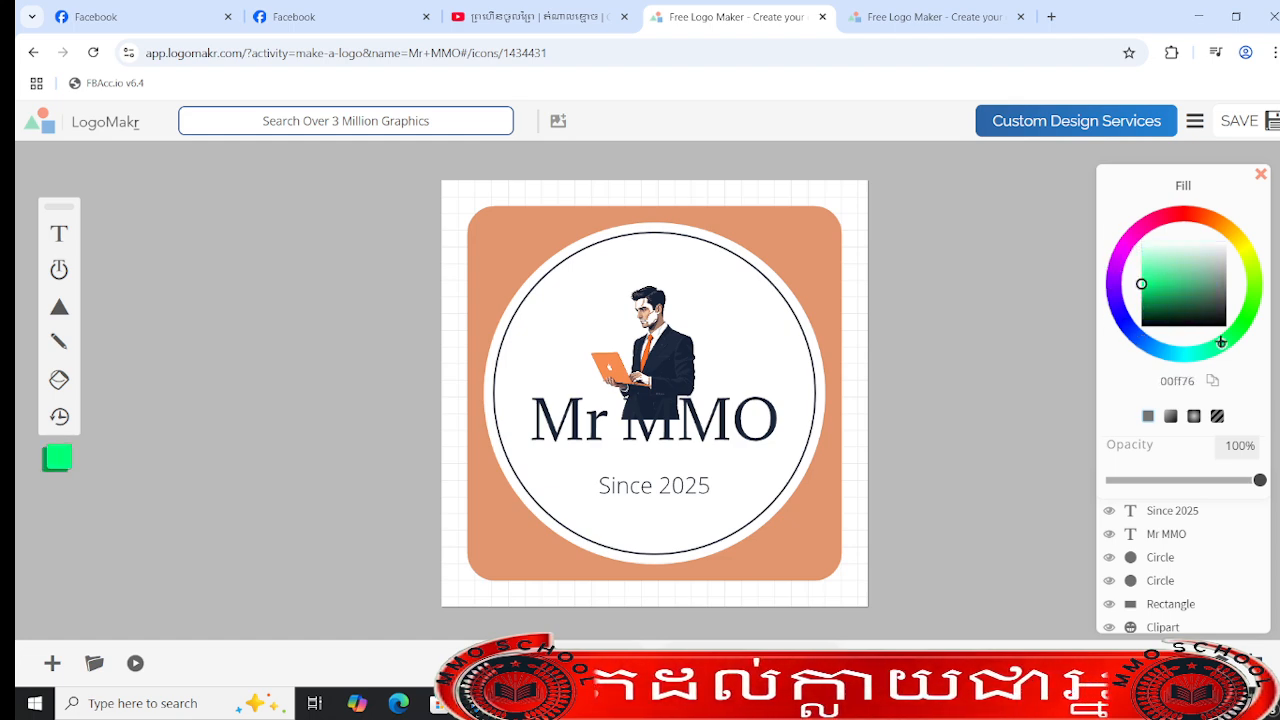
pyautogui.click(739, 307)
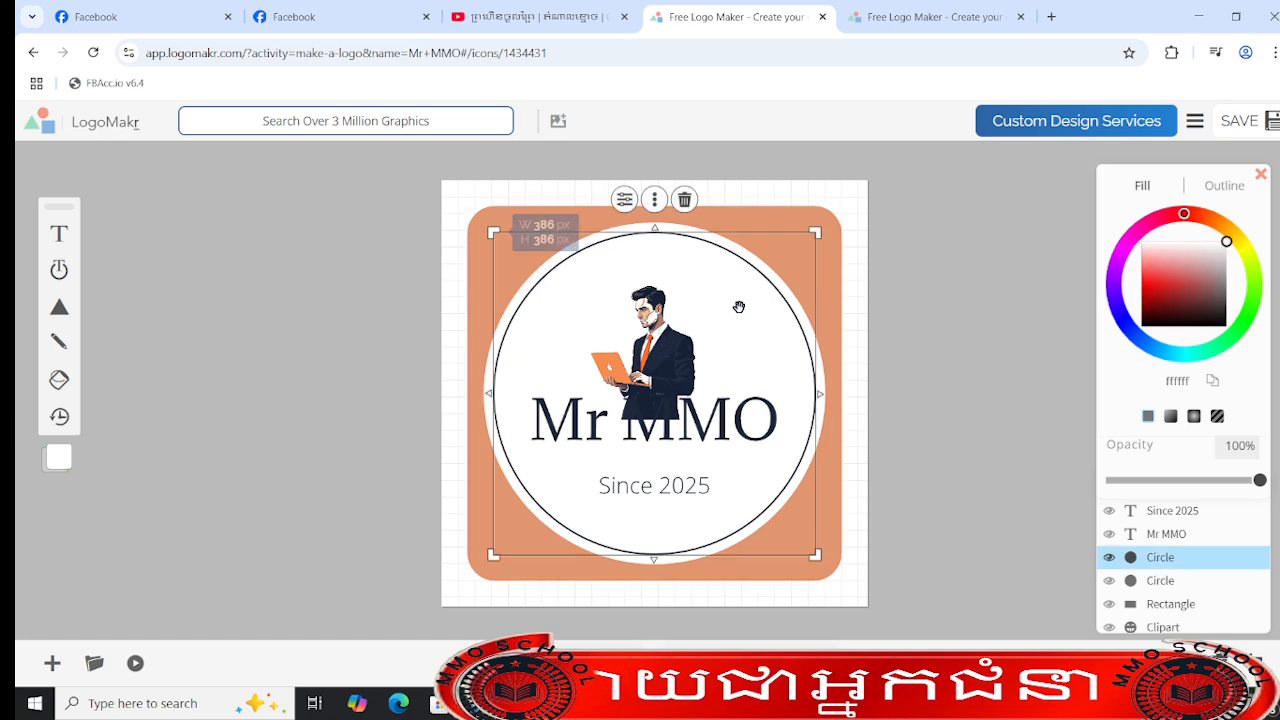
pyautogui.moveTo(1231, 277)
pyautogui.mouseDown()
pyautogui.moveTo(1227, 327)
pyautogui.moveTo(1180, 250)
pyautogui.moveTo(1224, 248)
pyautogui.moveTo(1206, 297)
pyautogui.moveTo(1143, 268)
pyautogui.mouseUp()
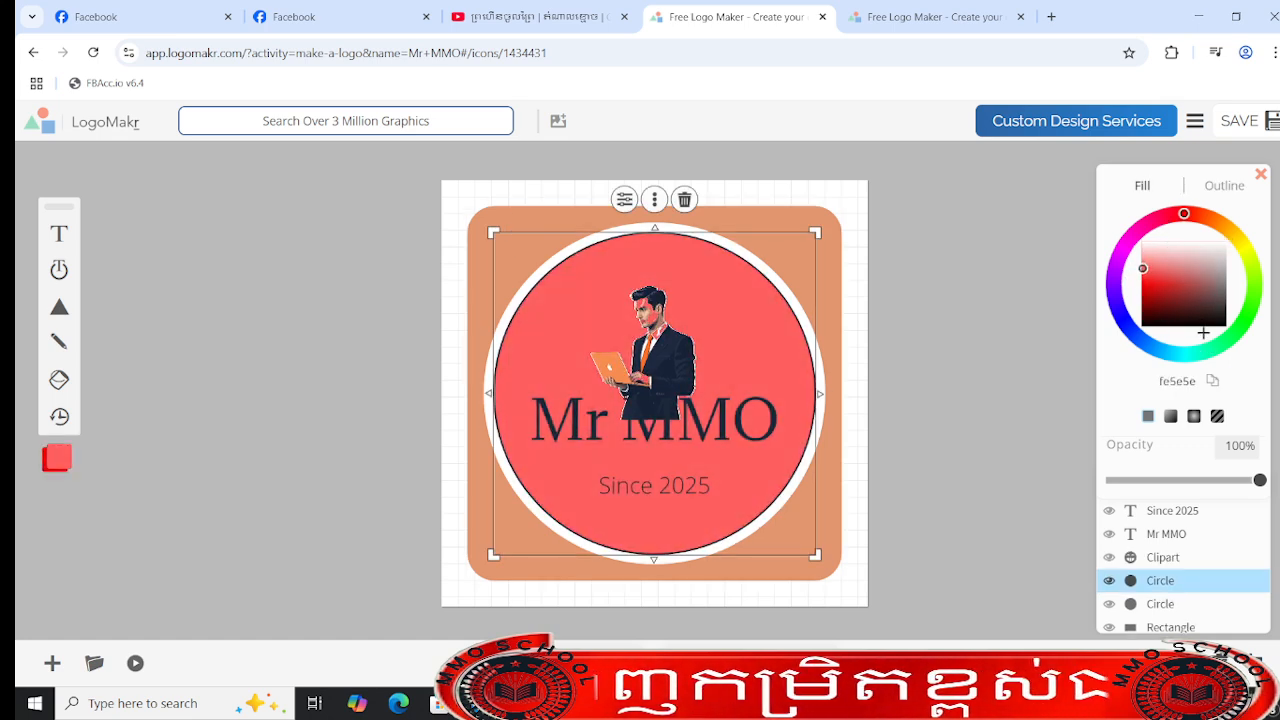
pyautogui.click(1211, 343)
pyautogui.moveTo(1221, 341)
pyautogui.mouseDown()
pyautogui.moveTo(1128, 327)
pyautogui.moveTo(1174, 277)
pyautogui.moveTo(1197, 283)
pyautogui.moveTo(1208, 229)
pyautogui.mouseUp()
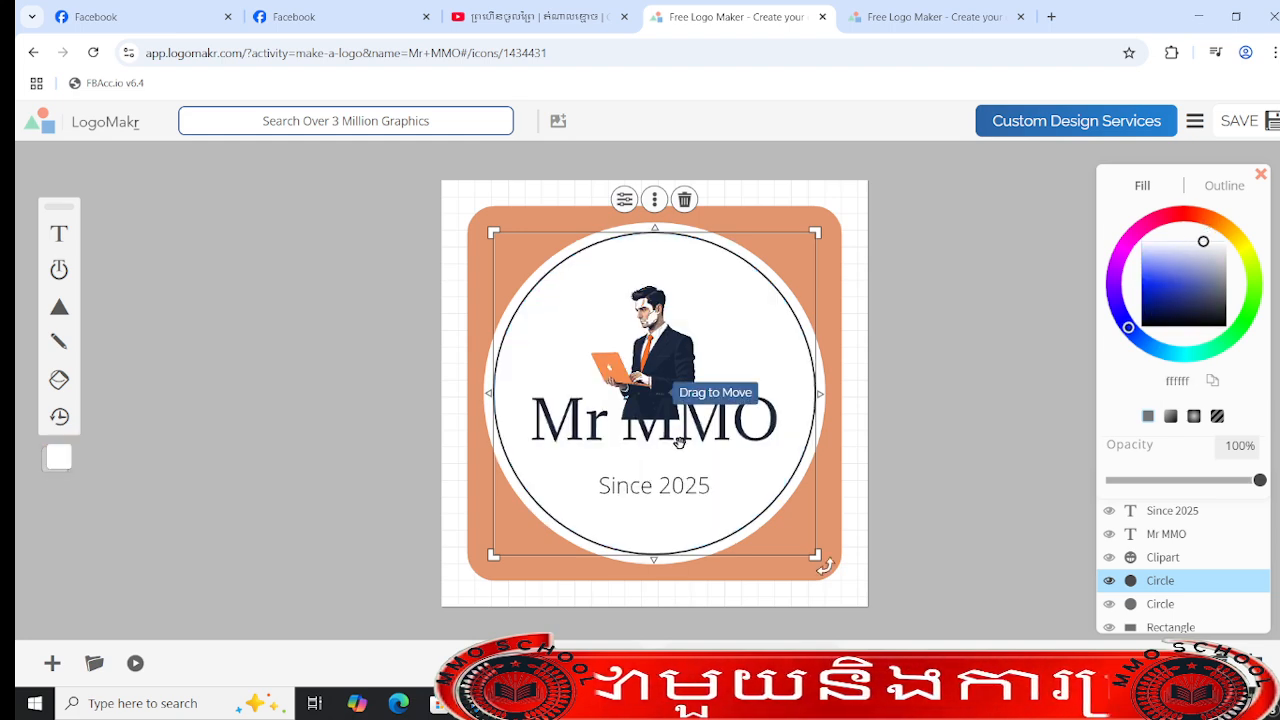
# - Recolor the Mr MMO text blue (5988cf) and replace the Since 2025 tagline with "skill"
pyautogui.click(705, 418)
pyautogui.moveTo(1163, 287); pyautogui.dragTo(1179, 277)
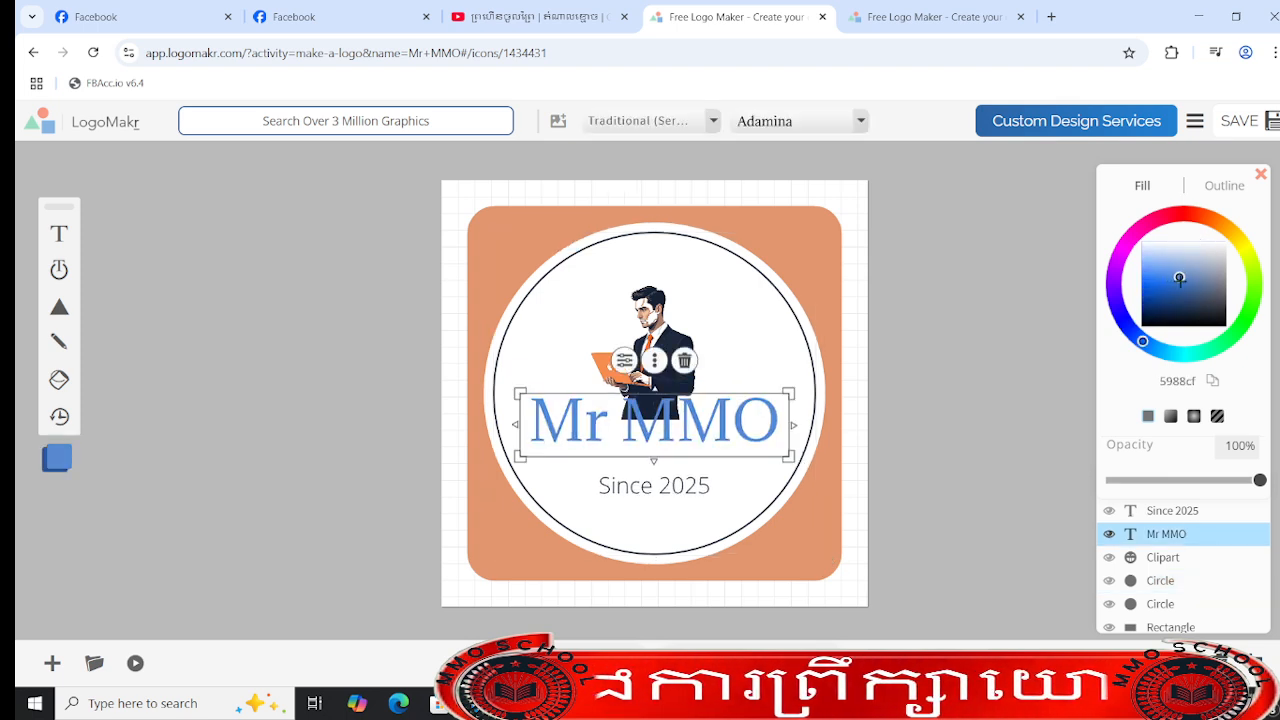
pyautogui.click(687, 500)
pyautogui.doubleClick(639, 497)
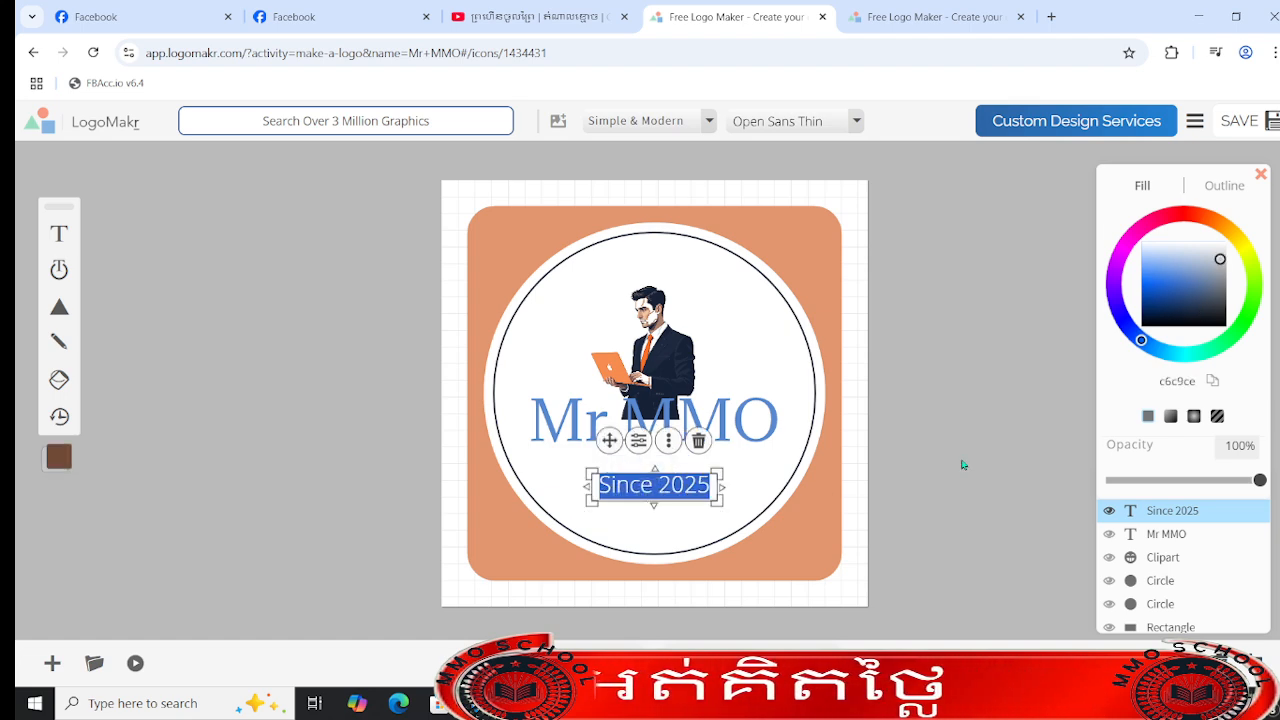
pyautogui.write('skill')
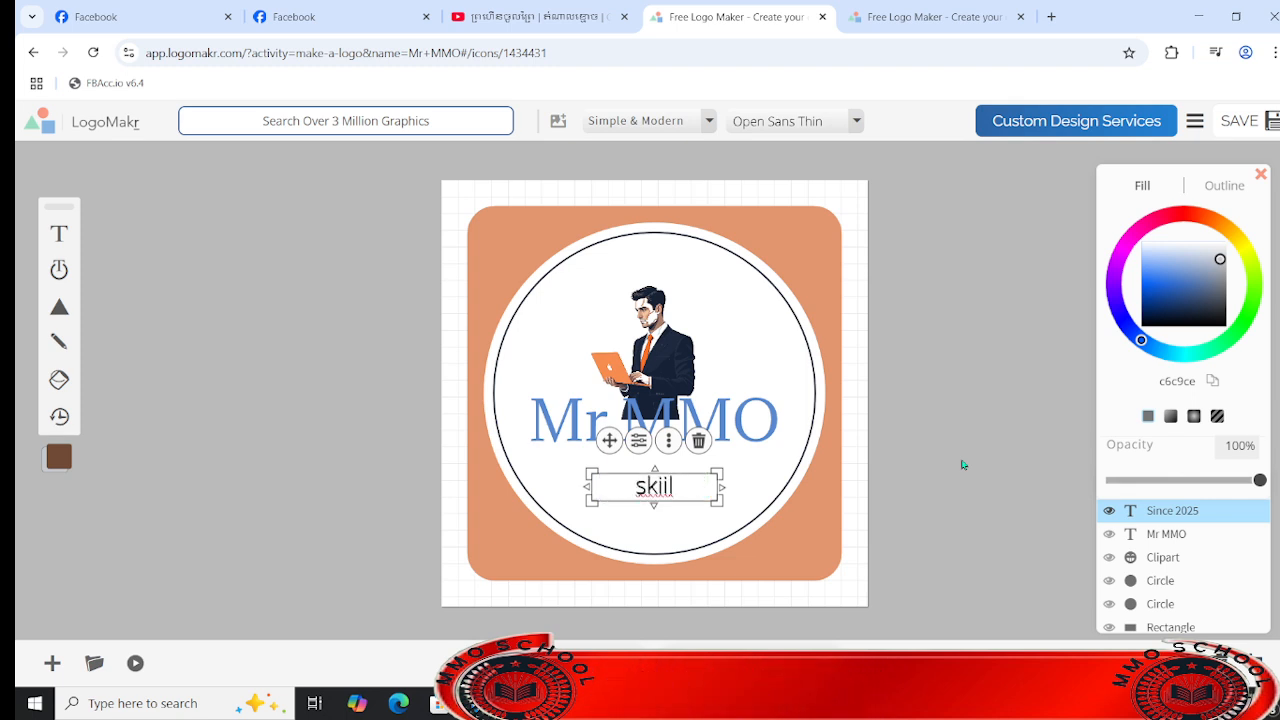
pyautogui.press('BackSpace')
pyautogui.press('BackSpace')
pyautogui.write('ll')
# - Set the skill tagline's fill to dark grey (5e5e5e) and save the logo to reach its download options
pyautogui.hotkey('ctrl', 'a')
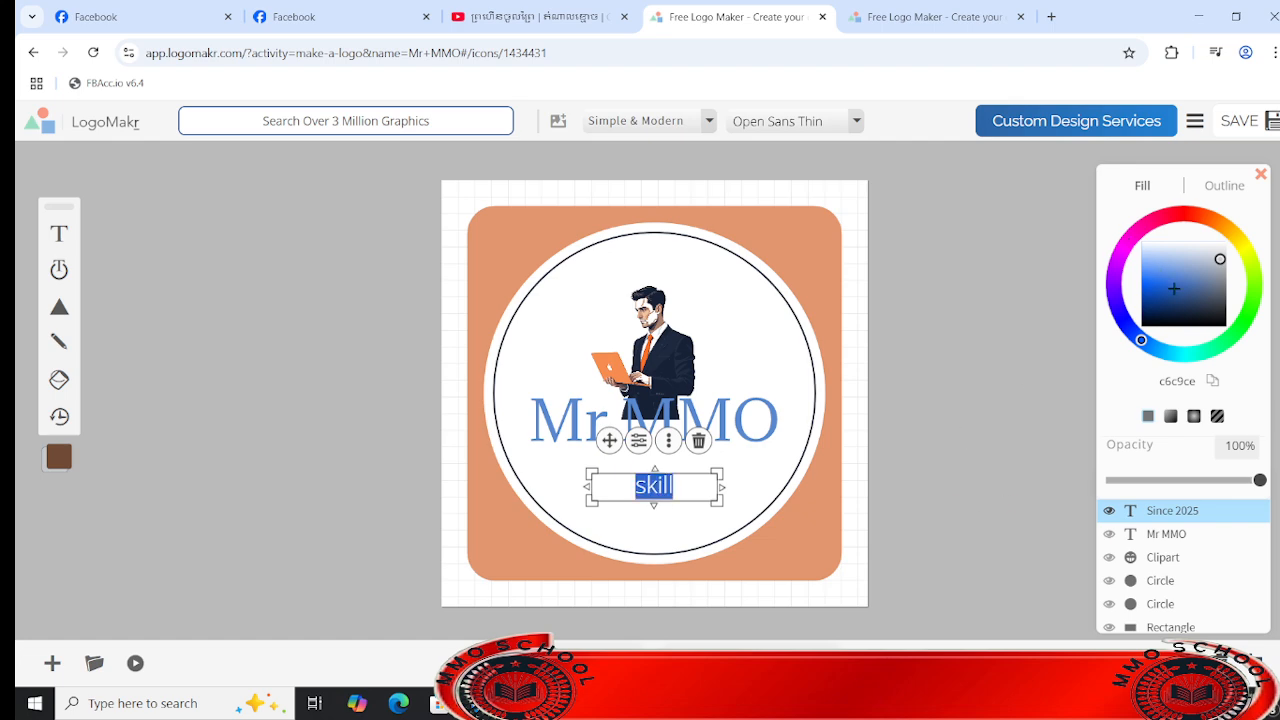
pyautogui.moveTo(1132, 246); pyautogui.dragTo(1258, 296)
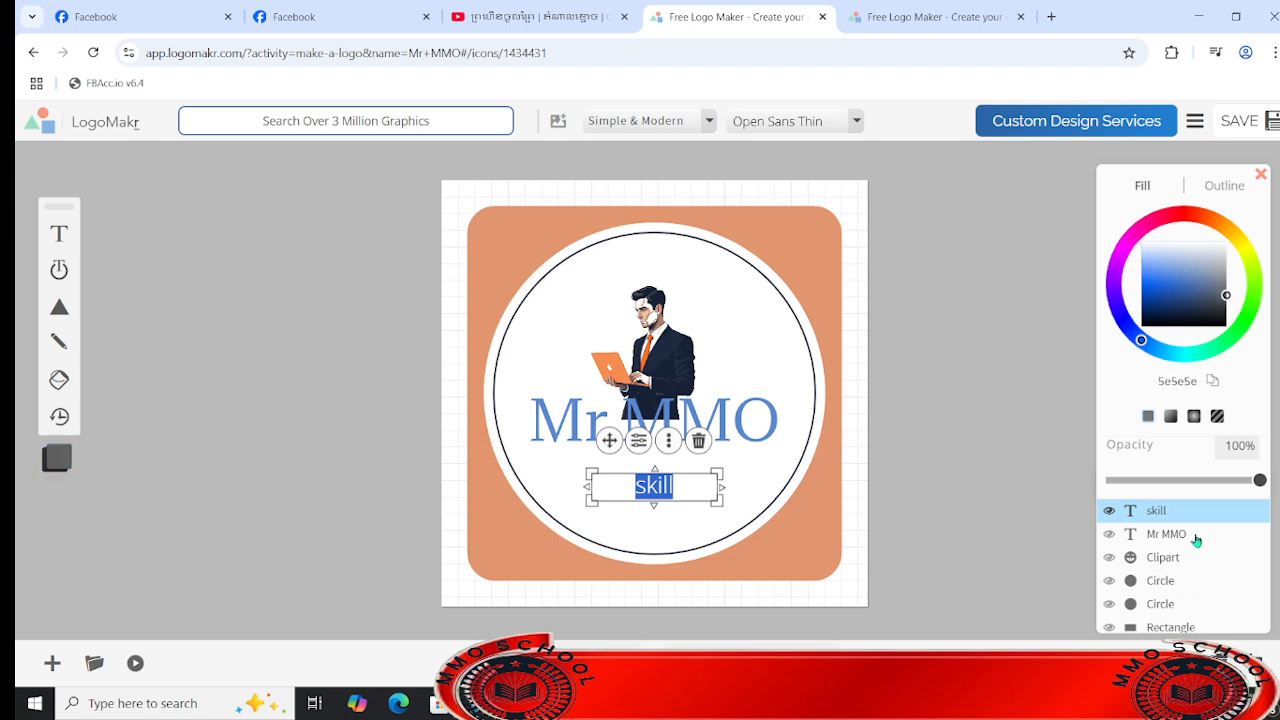
pyautogui.click(1194, 535)
pyautogui.click(997, 462)
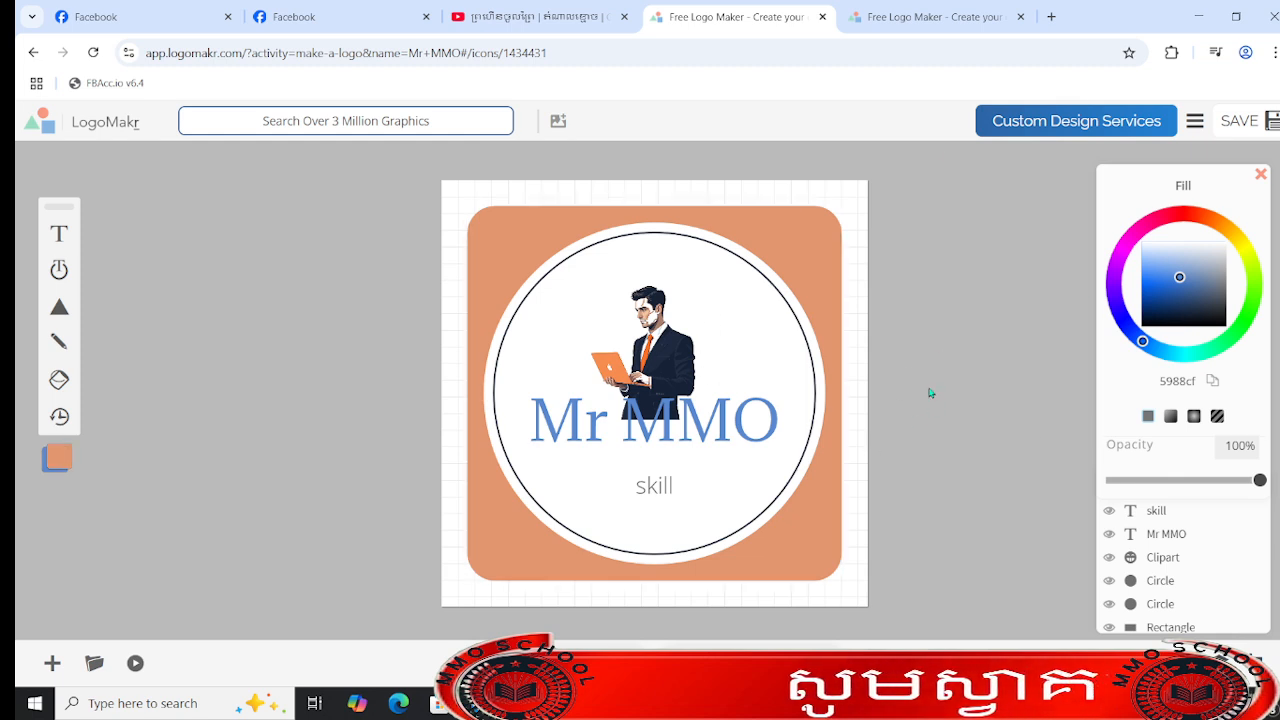
pyautogui.click(1242, 133)
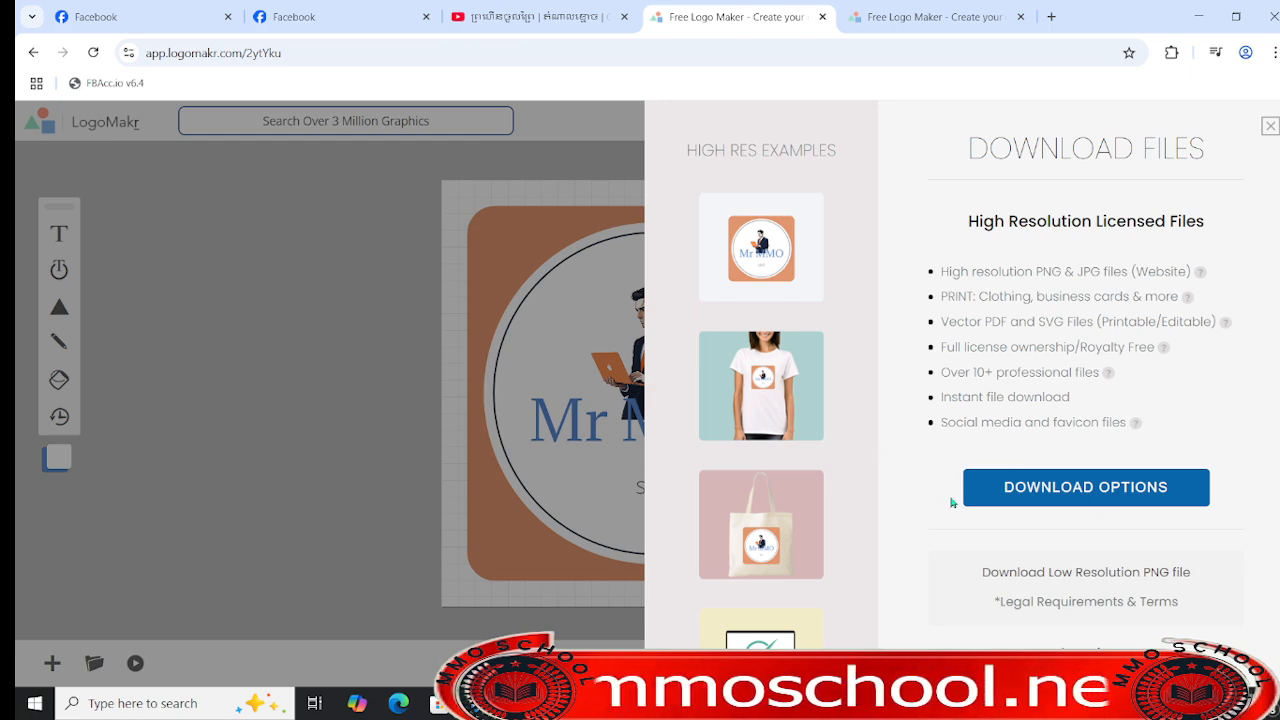
# - Open the logo's download options, dismiss the request for an e-mail address, and compare the features of the paid packages
pyautogui.click(1095, 498)
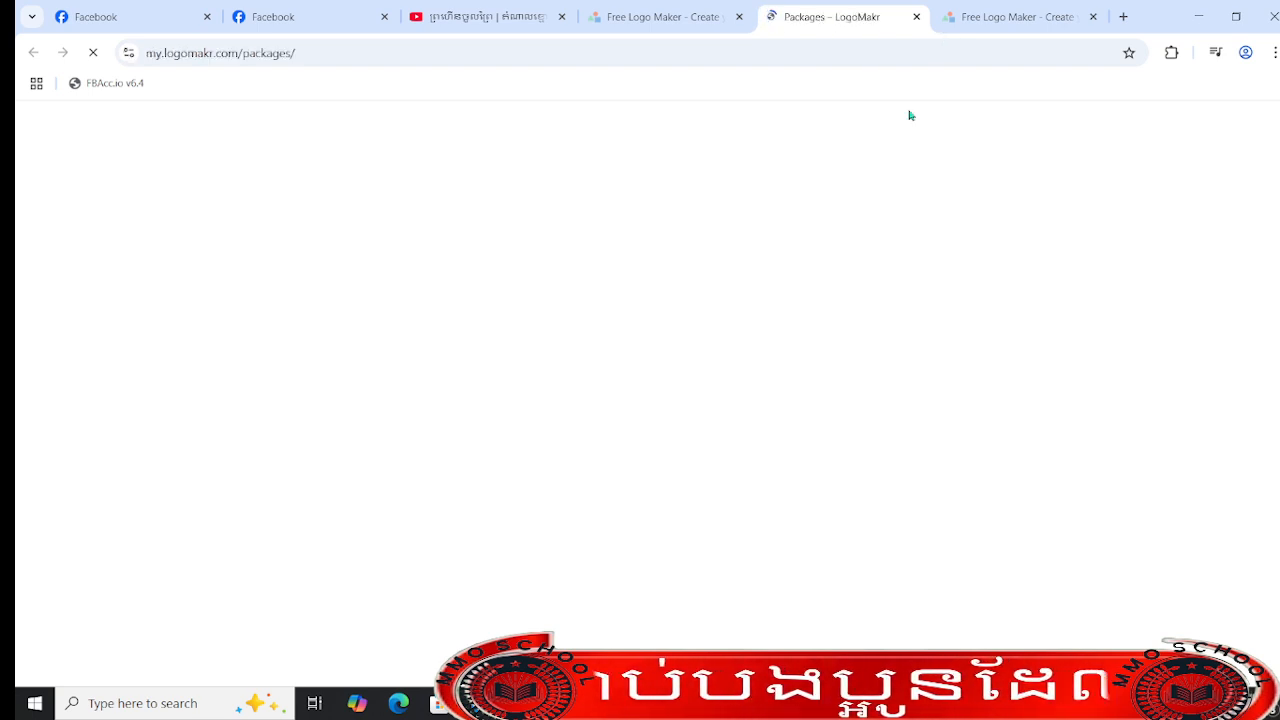
pyautogui.click(752, 359)
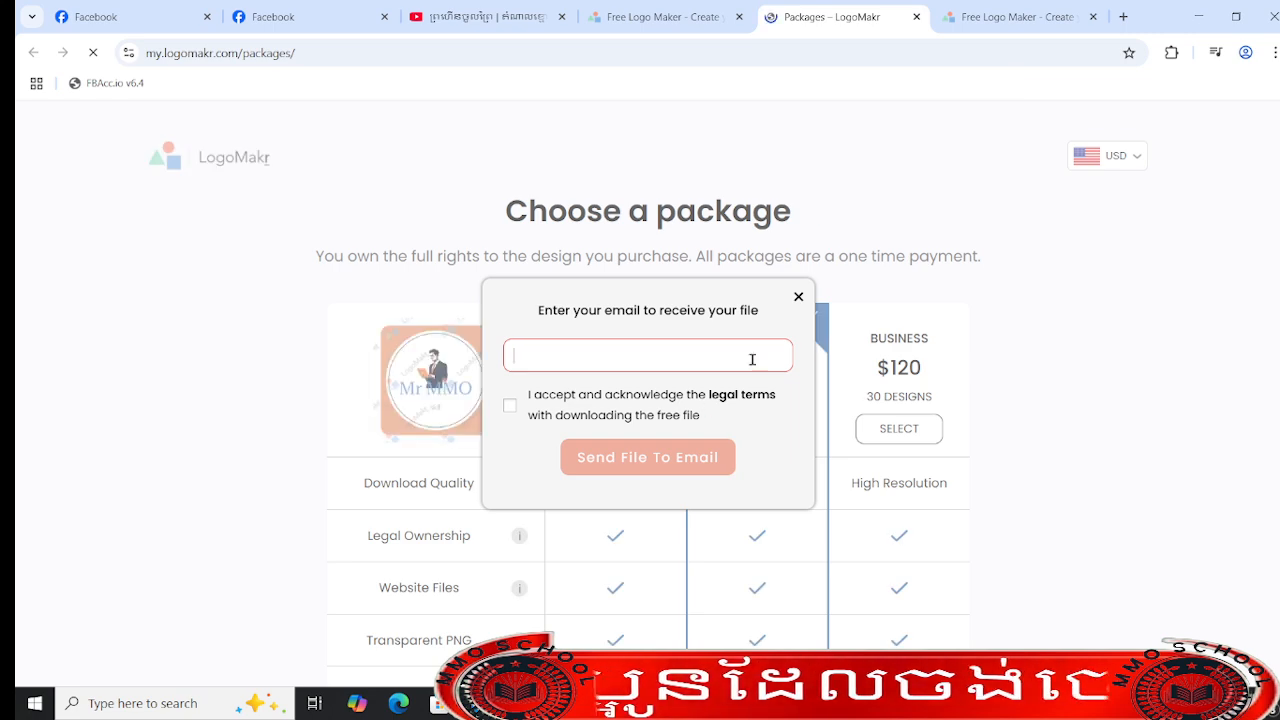
pyautogui.click(798, 297)
pyautogui.scroll(-4, 655, 397)
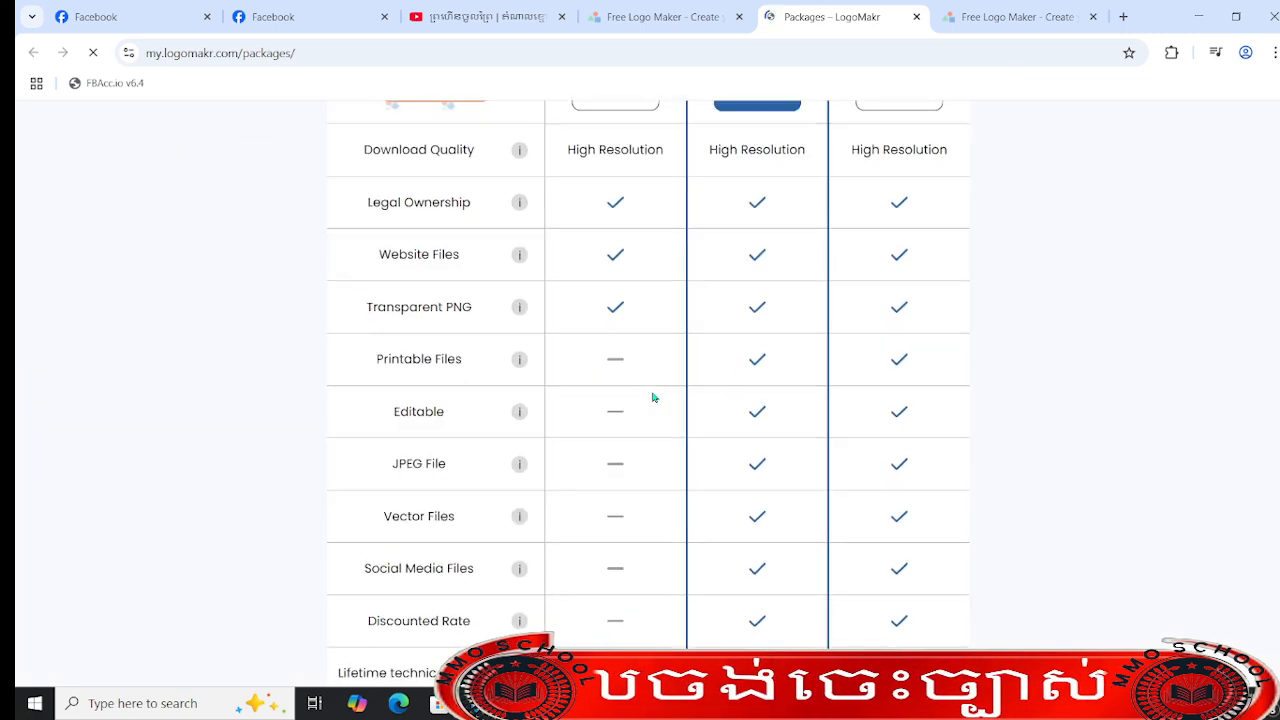
pyautogui.scroll(4, 654, 397)
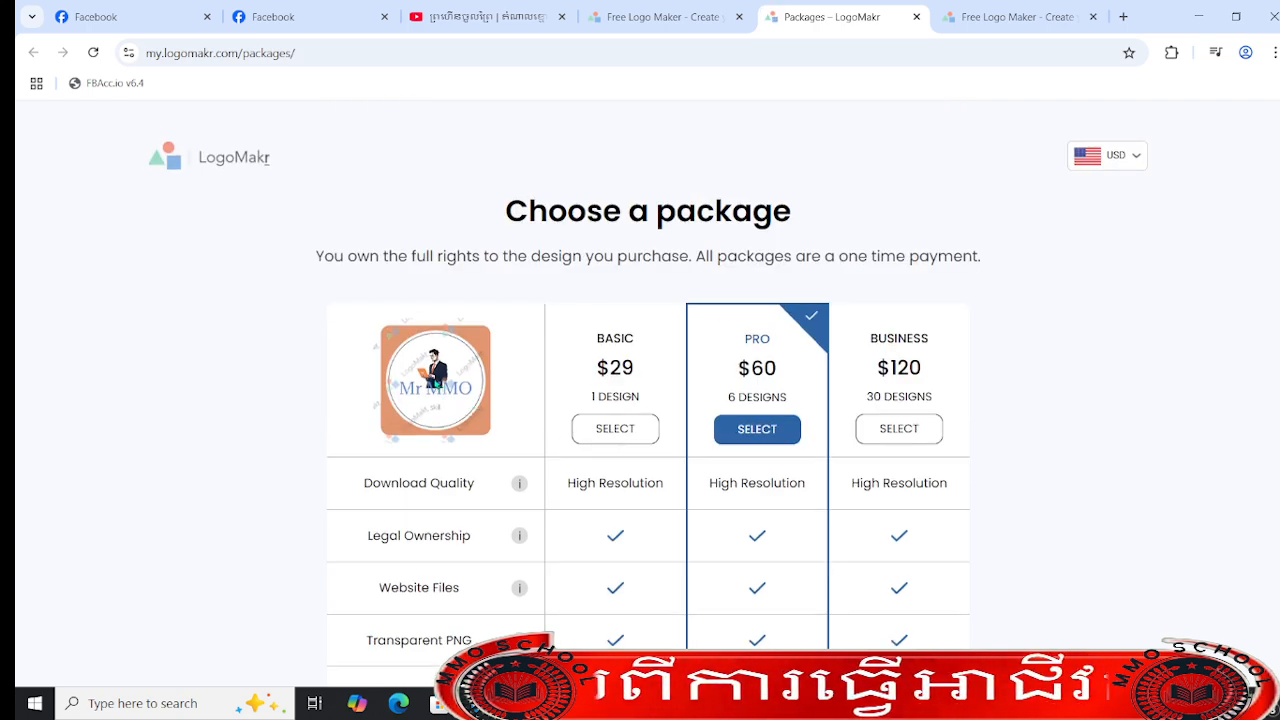
# - Enlarge the packages page to examine the watermarked logo preview, and close that page
pyautogui.hotkey('ctrl', '+')
pyautogui.hotkey('ctrl', '+')
pyautogui.hotkey('ctrl', '+')
pyautogui.hotkey('ctrl', '+')
pyautogui.scroll(-4, 380, 466)
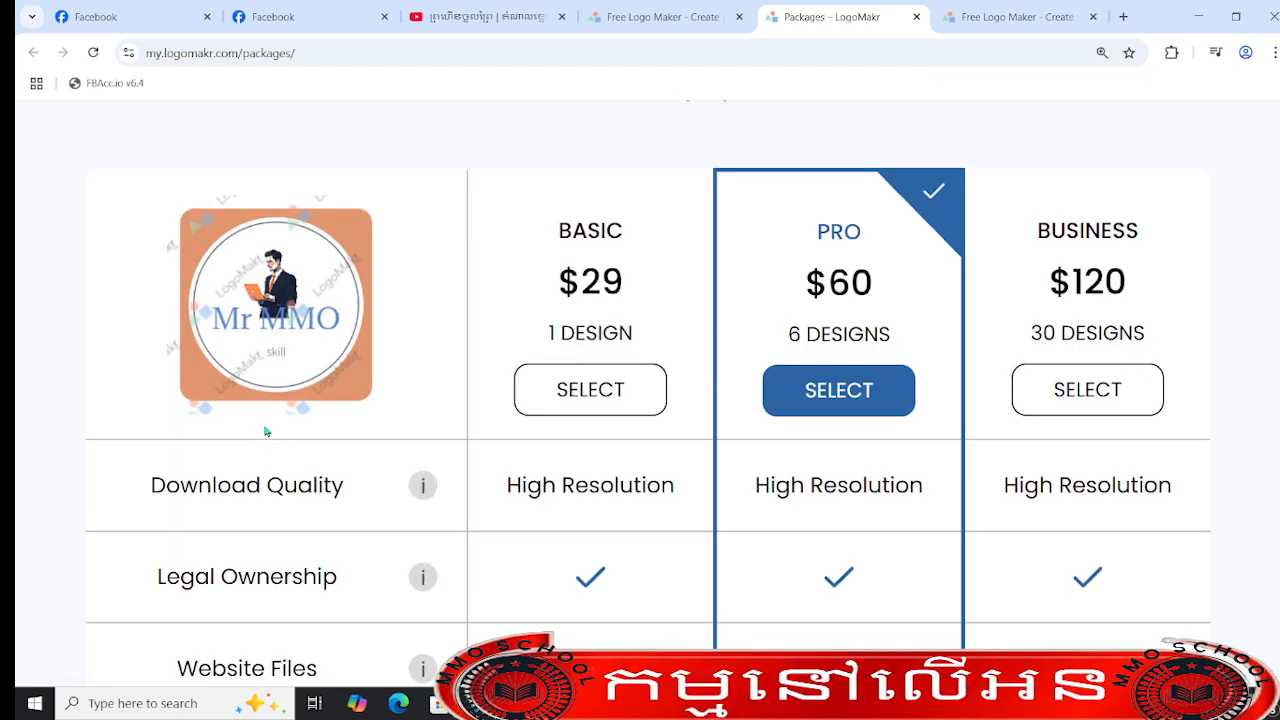
pyautogui.hotkey('ctrl', '+')
pyautogui.hotkey('ctrl', '+')
pyautogui.hotkey('ctrl', '+')
pyautogui.scroll(-5, 323, 503)
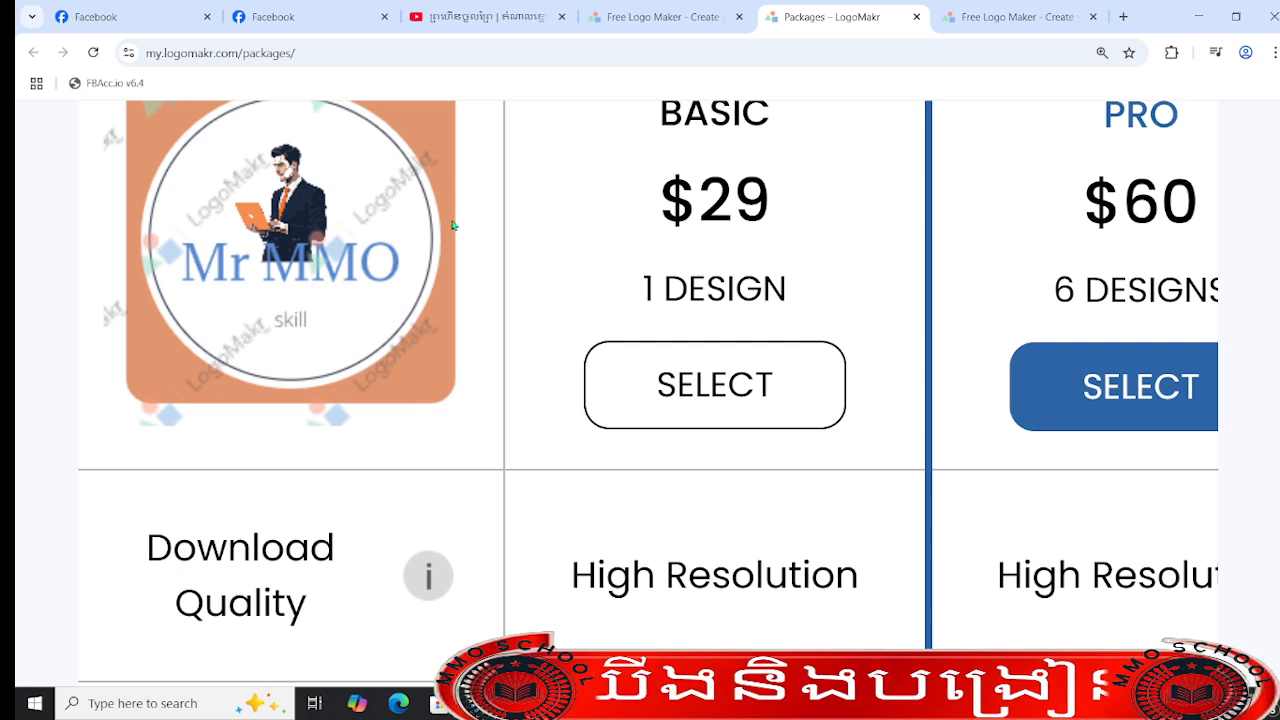
pyautogui.scroll(3, 440, 240)
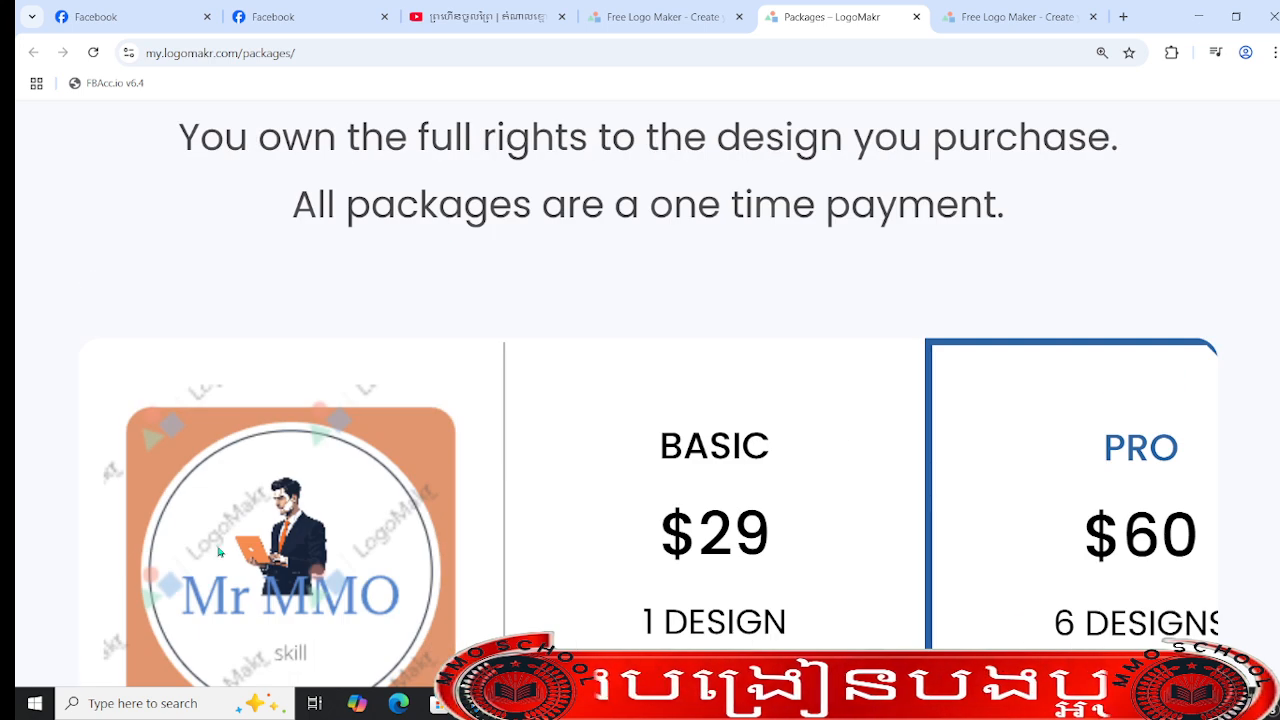
pyautogui.click(916, 17)
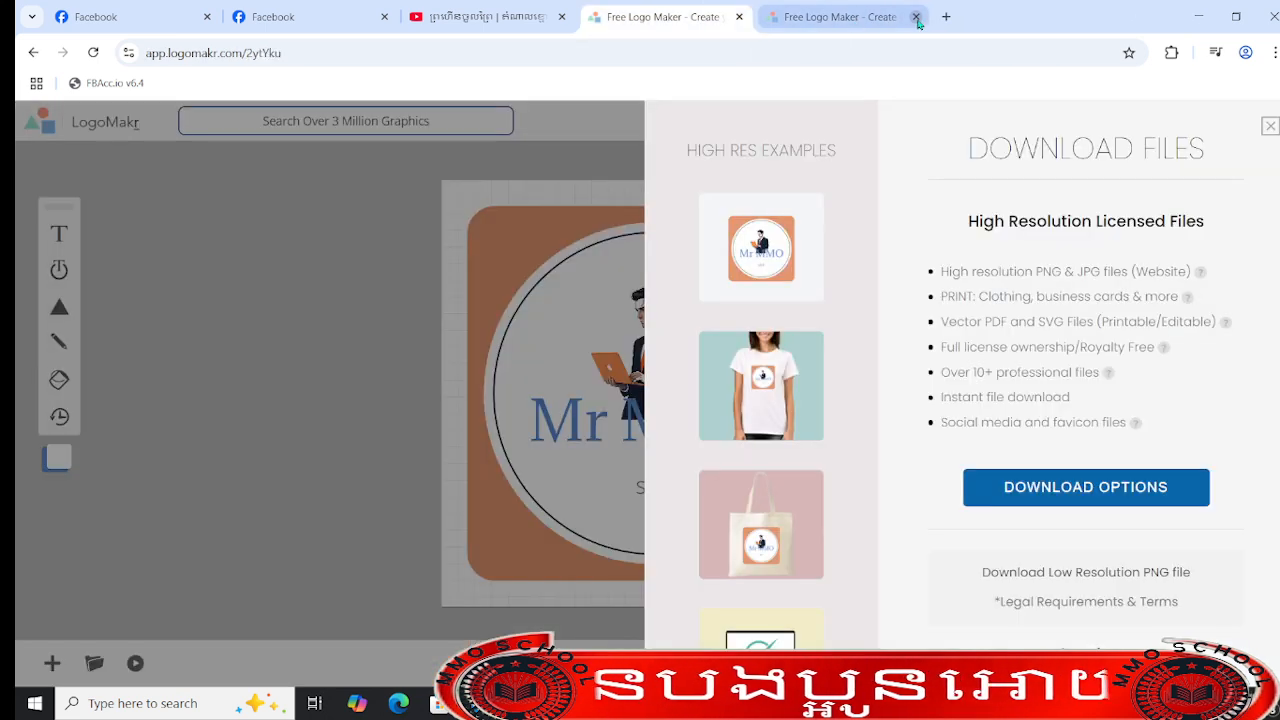
# - Close the download panel and capture a screenshot of just the logo's orange square from the canvas
pyautogui.click(1270, 126)
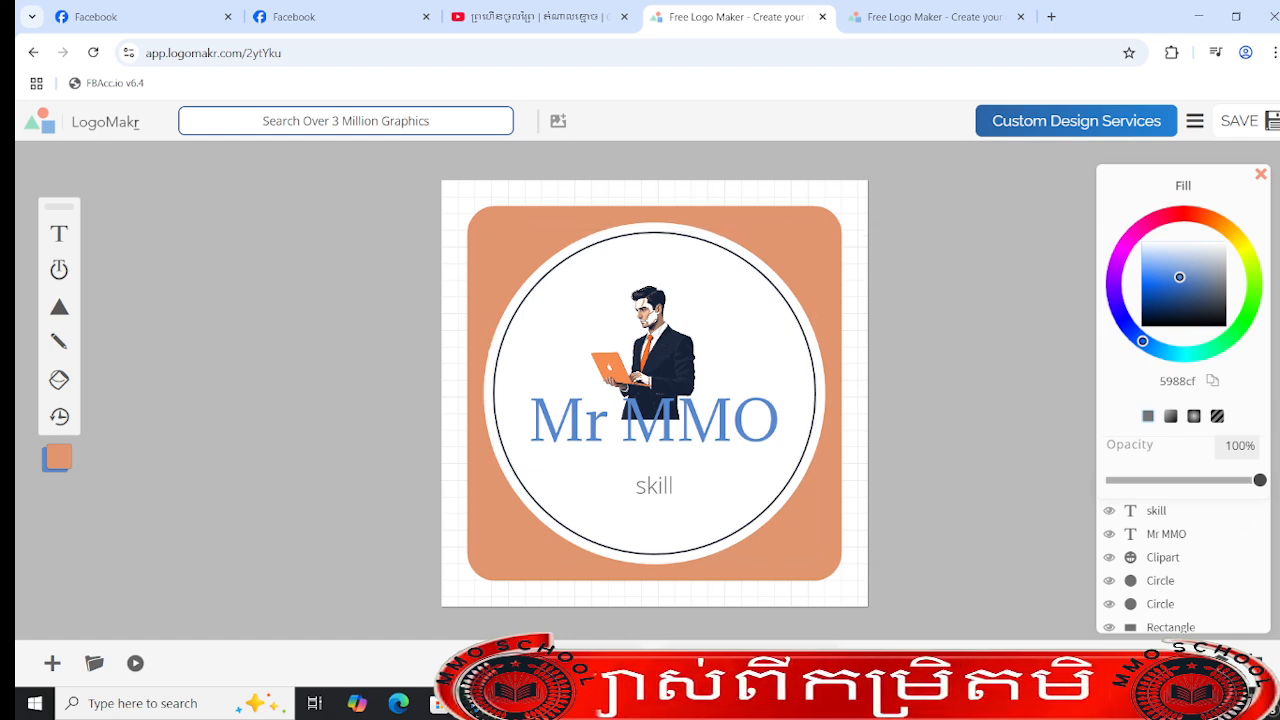
pyautogui.press('Print')
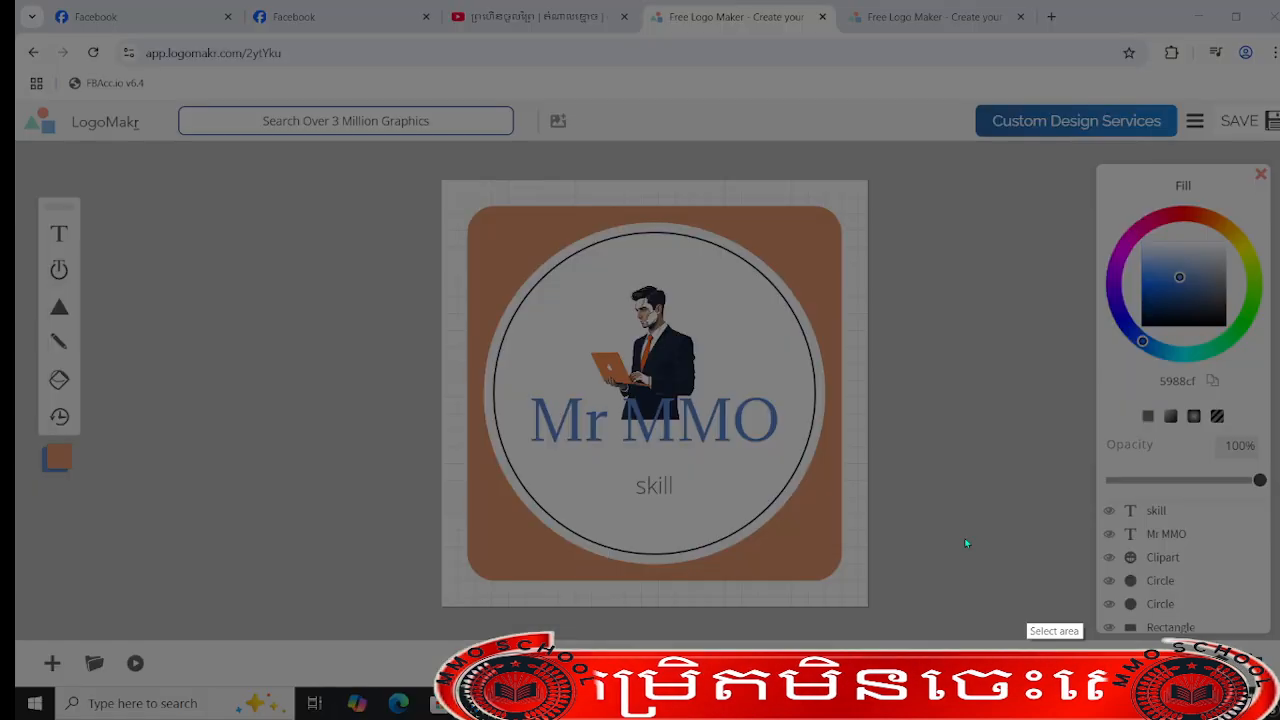
pyautogui.moveTo(477, 219); pyautogui.dragTo(830, 577)
pyautogui.click(790, 590)
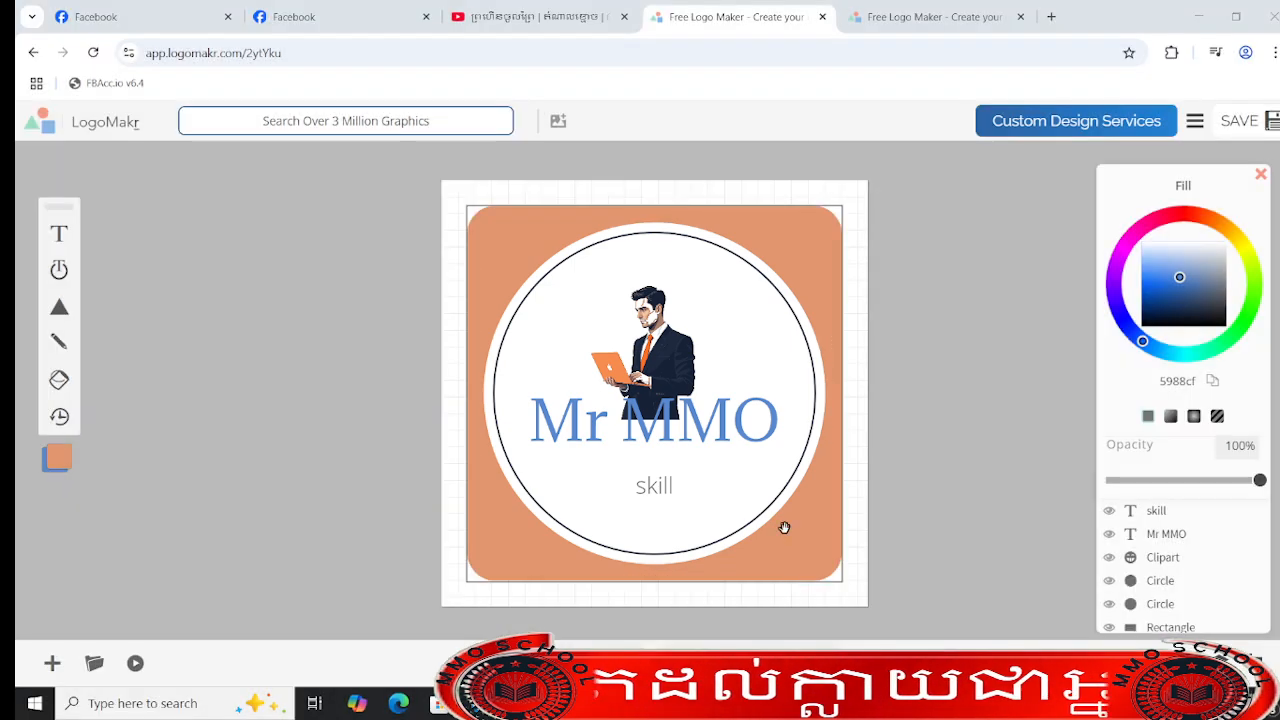
# - Switch to the Mr MMO Facebook page and publish a public post containing the captured logo image
pyautogui.click(88, 9)
pyautogui.scroll(-1, 806, 572)
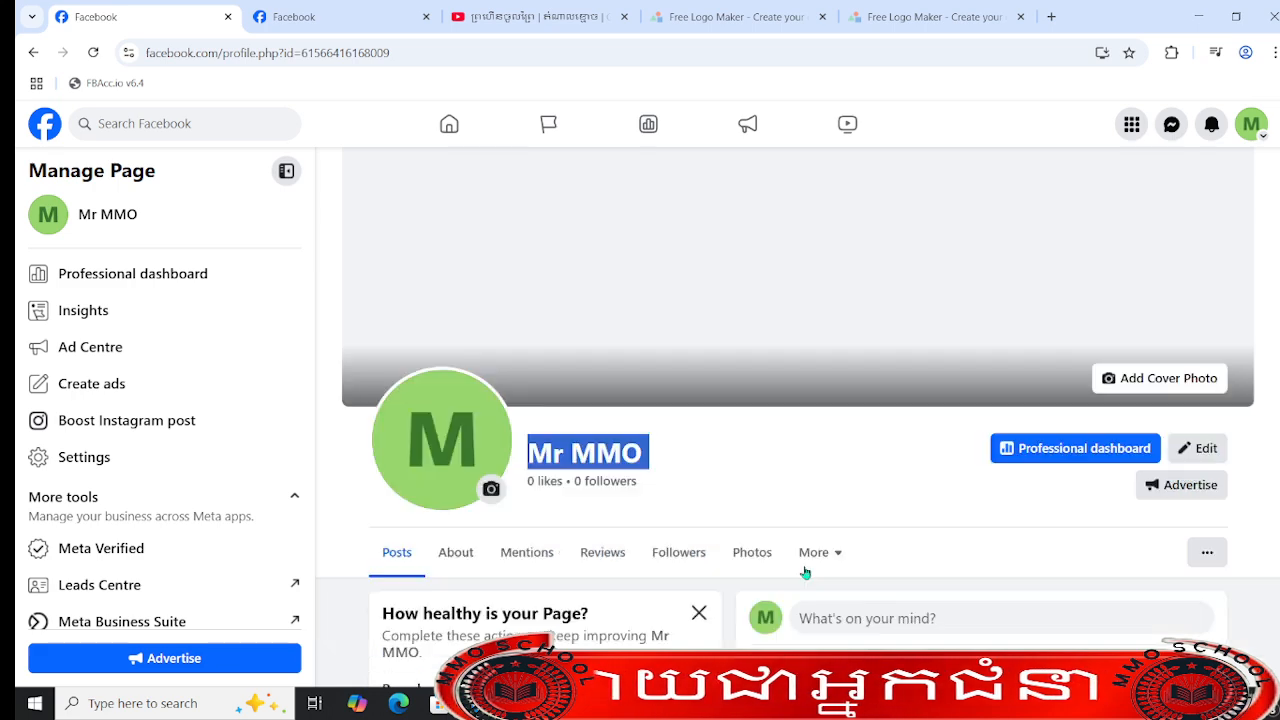
pyautogui.scroll(-3, 806, 572)
pyautogui.click(967, 362)
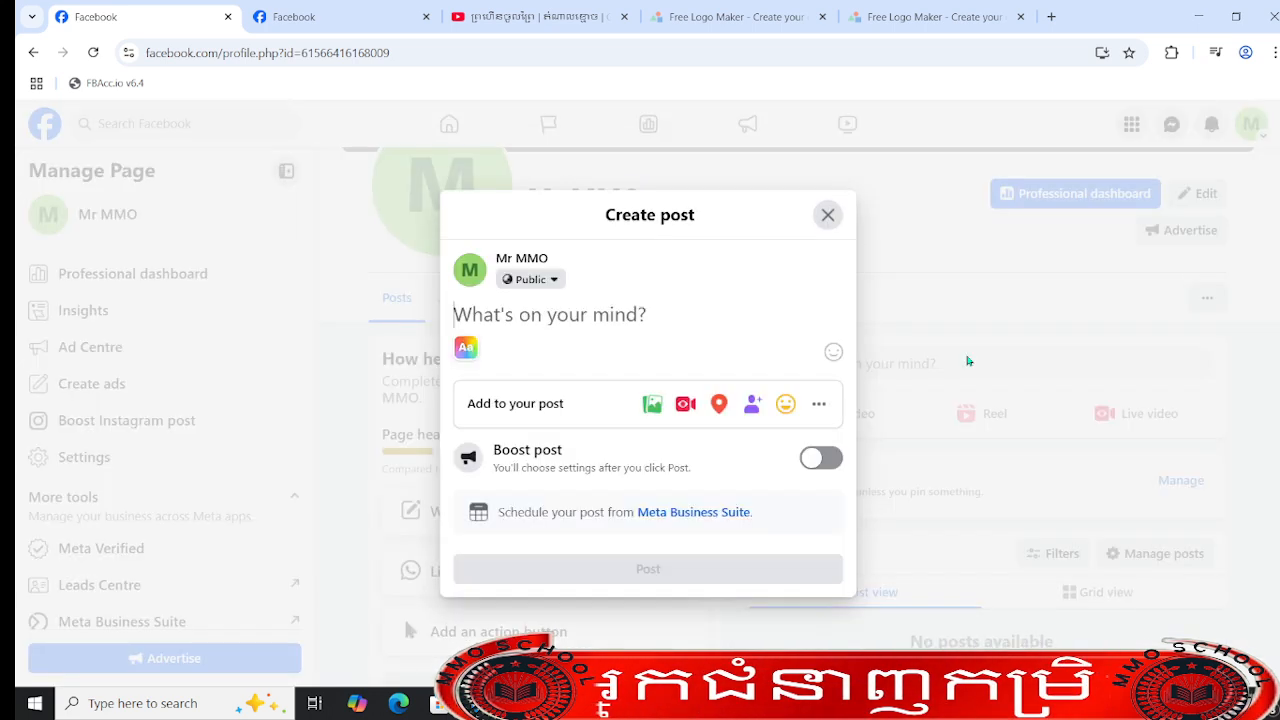
pyautogui.hotkey('ctrl', 'v')
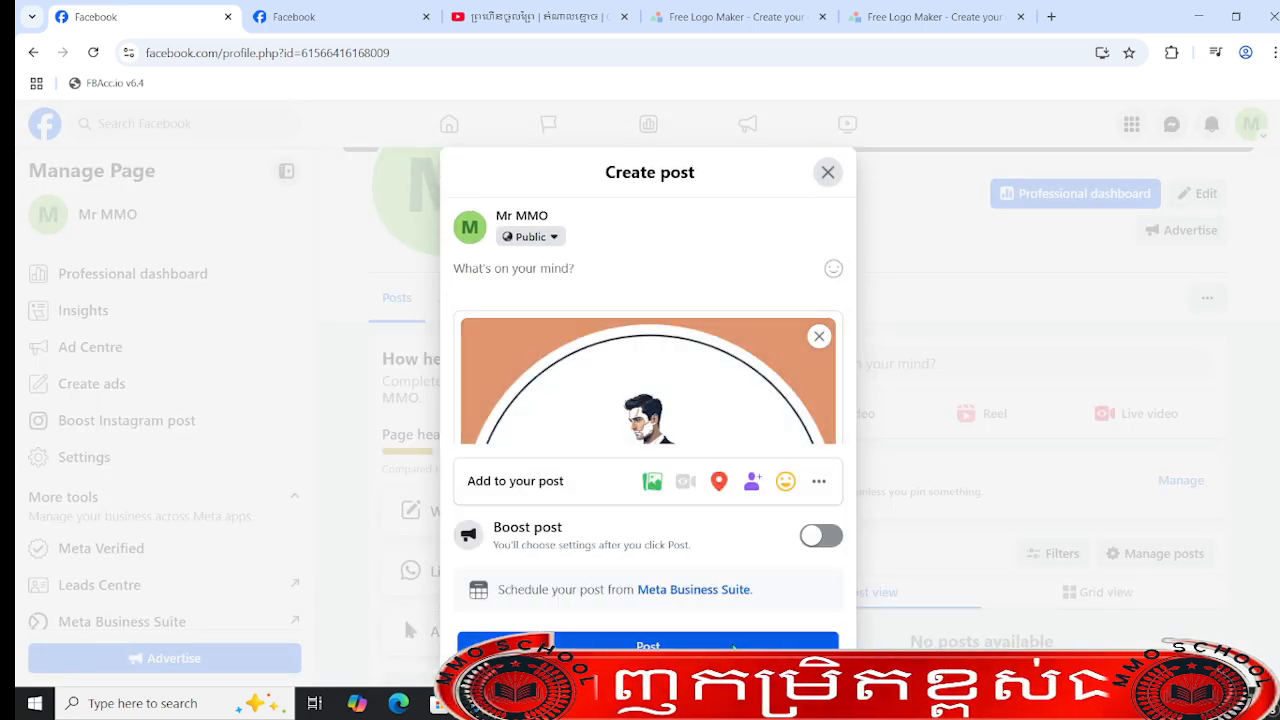
pyautogui.click(733, 647)
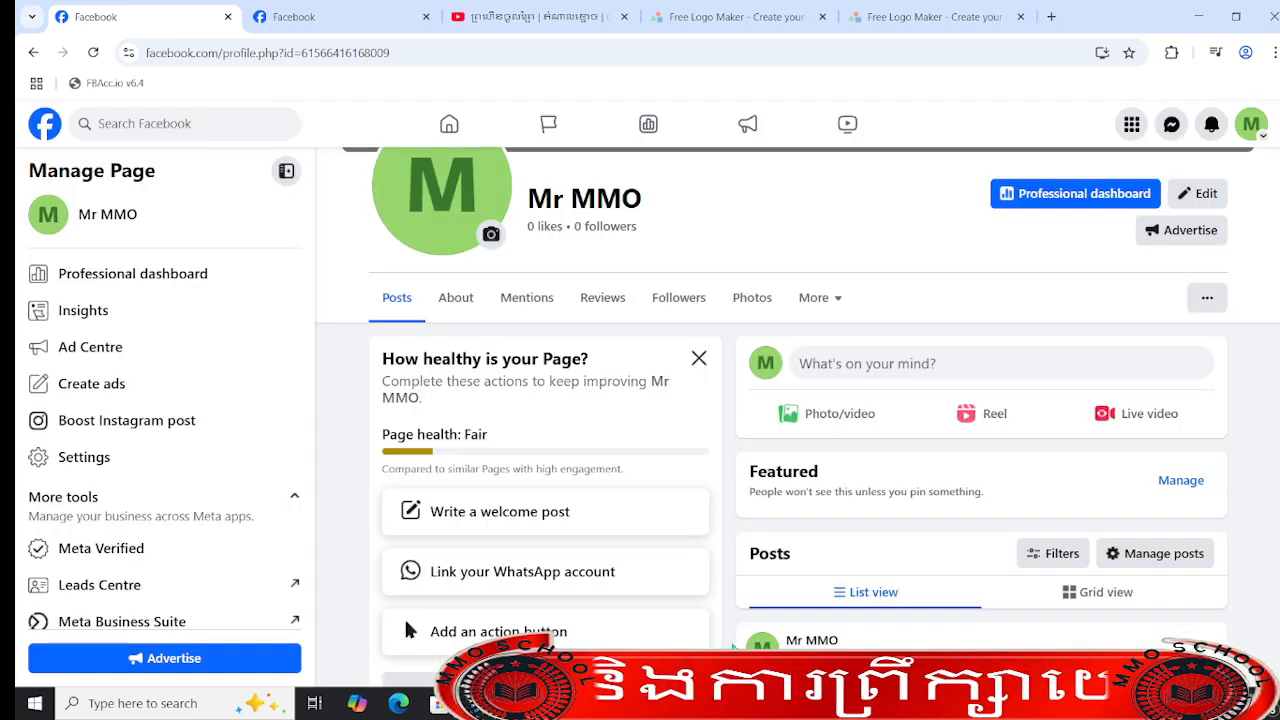
pyautogui.scroll(-5, 880, 416)
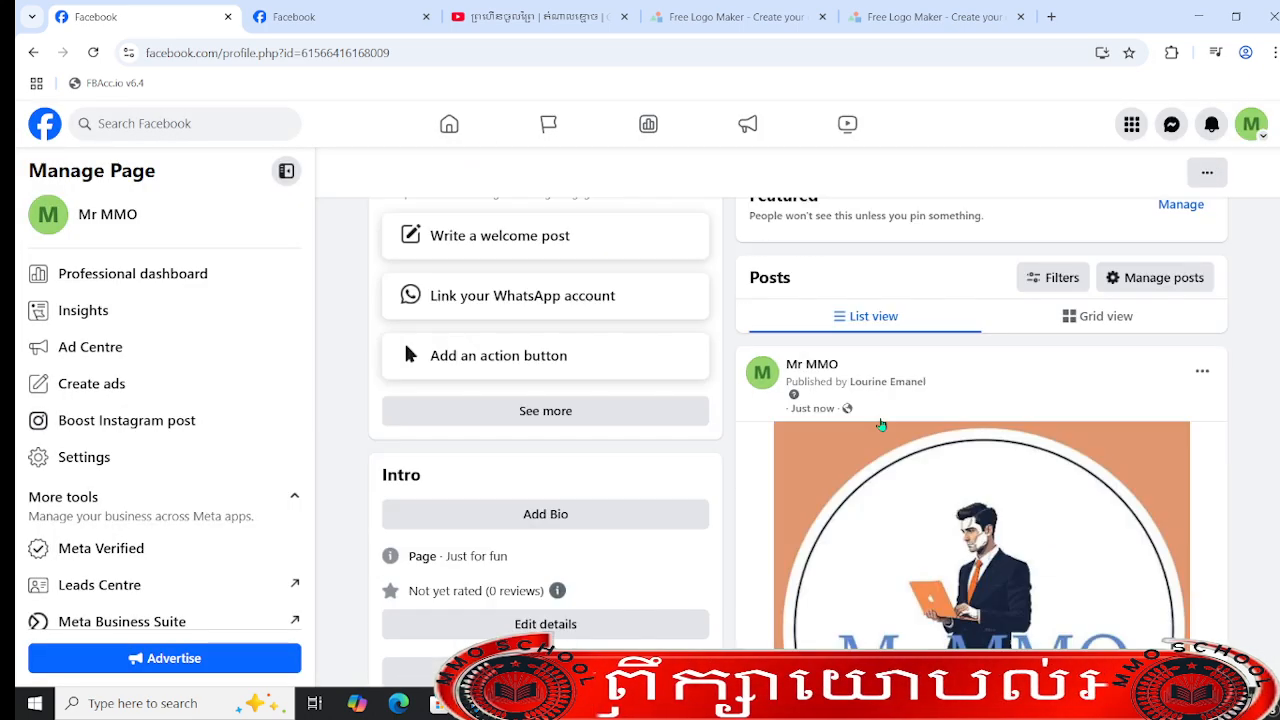
pyautogui.scroll(3, 912, 472)
pyautogui.scroll(3, 610, 370)
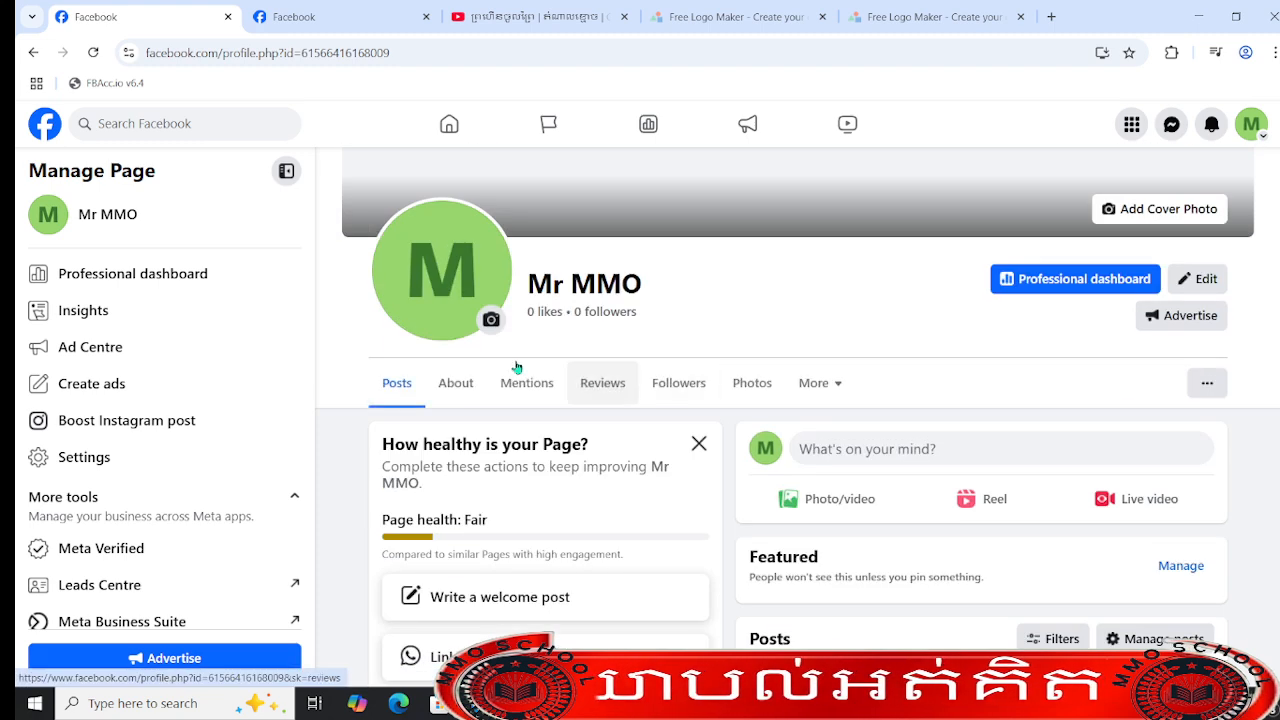
pyautogui.click(492, 322)
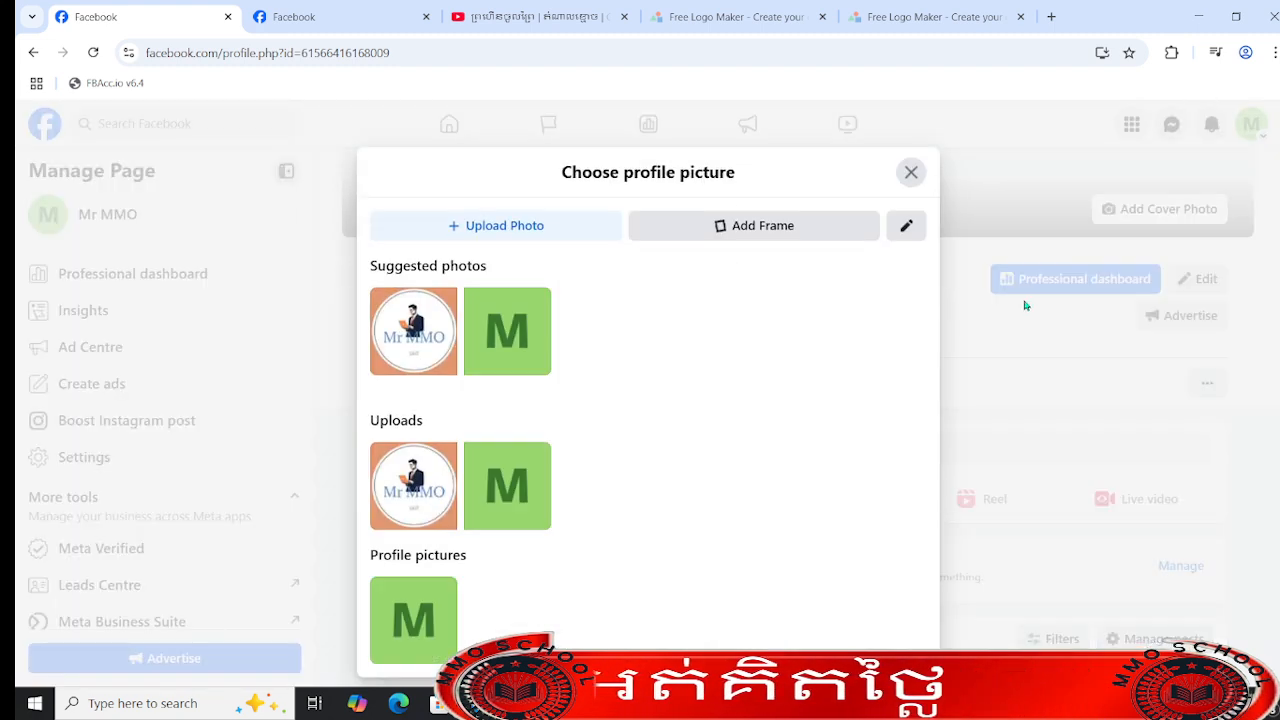
pyautogui.click(912, 172)
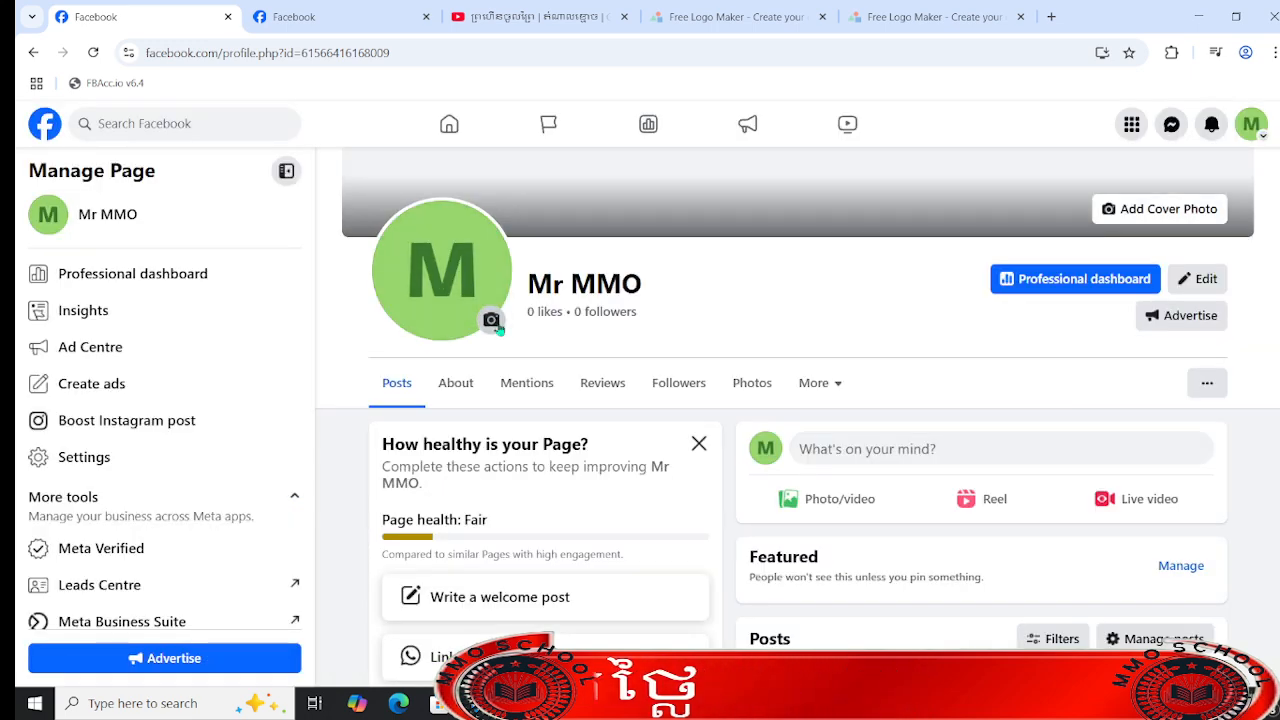
pyautogui.click(490, 320)
pyautogui.click(414, 323)
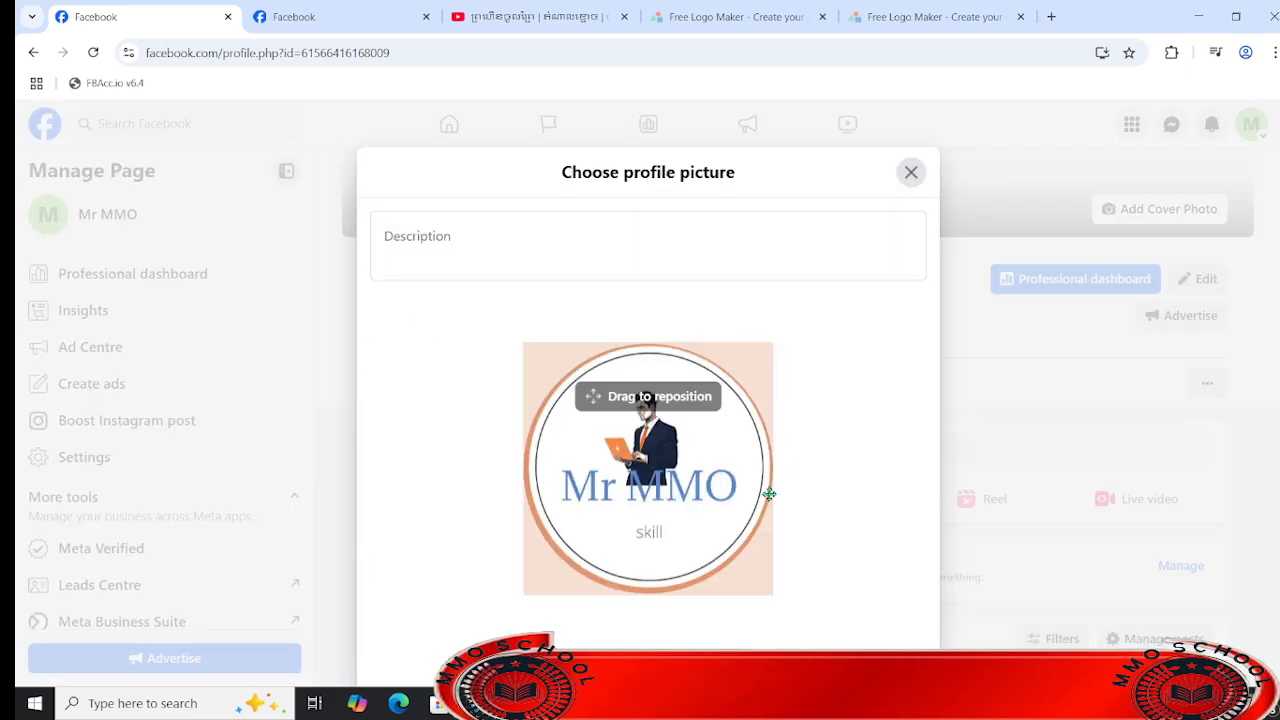
pyautogui.scroll(-3, 770, 495)
pyautogui.click(889, 615)
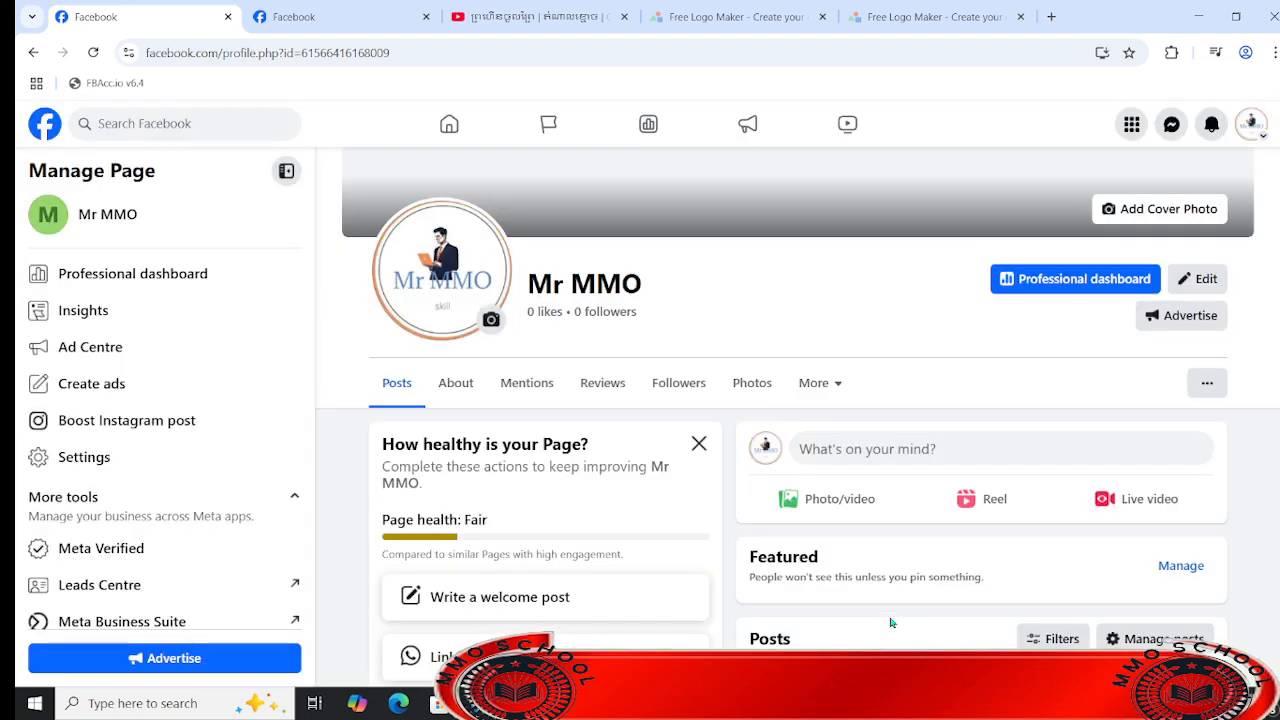
pyautogui.scroll(-5, 838, 578)
pyautogui.scroll(8, 835, 560)
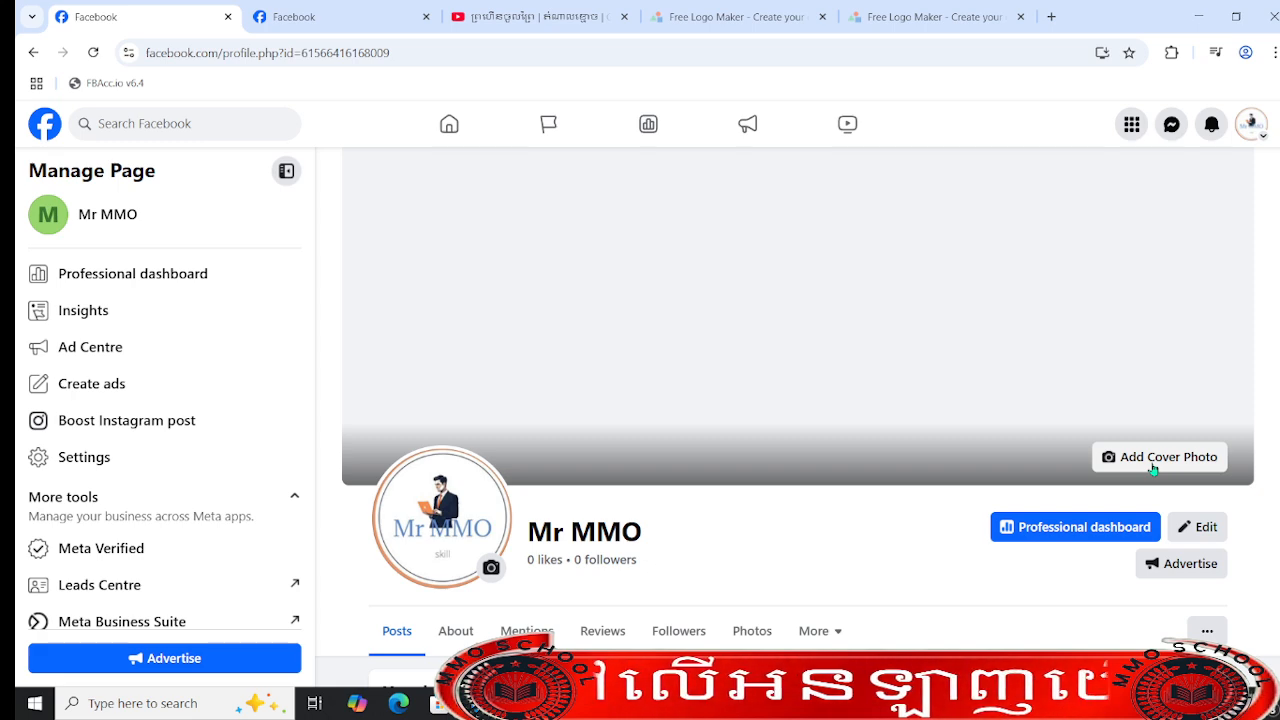
pyautogui.scroll(-6, 1053, 441)
pyautogui.scroll(6, 1055, 440)
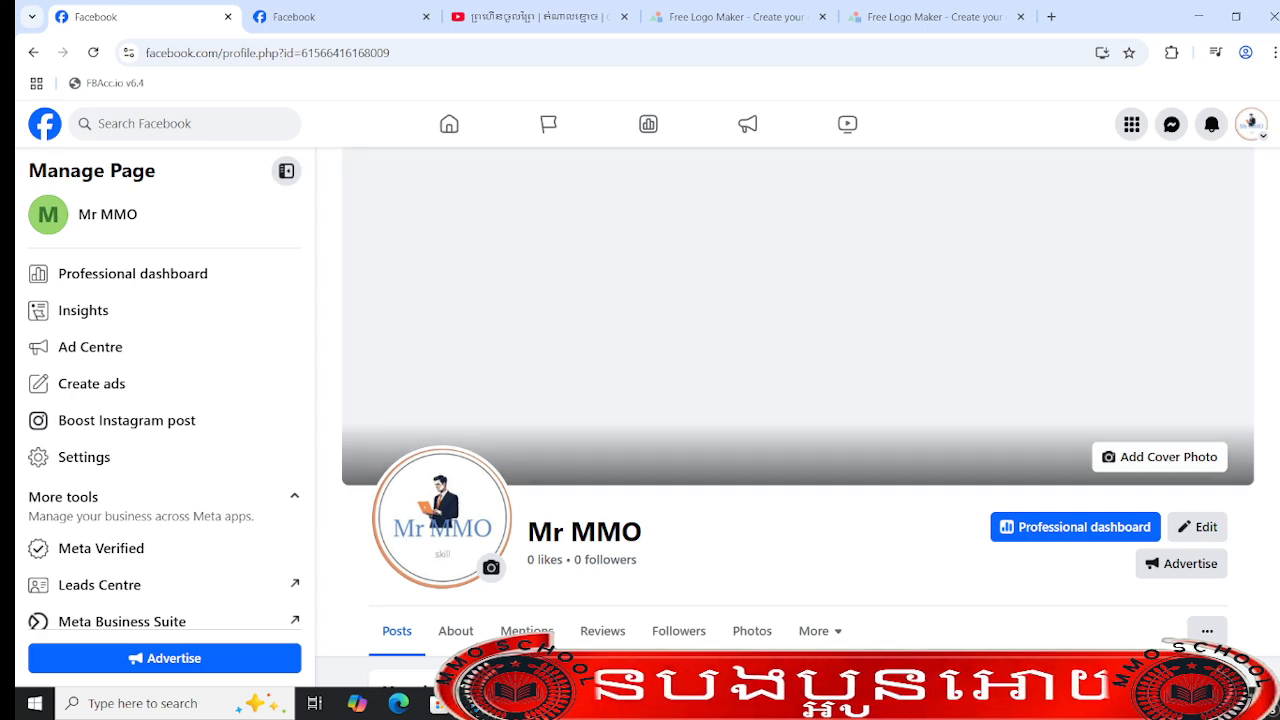
pyautogui.scroll(-5, 1268, 289)
pyautogui.scroll(4, 1268, 289)
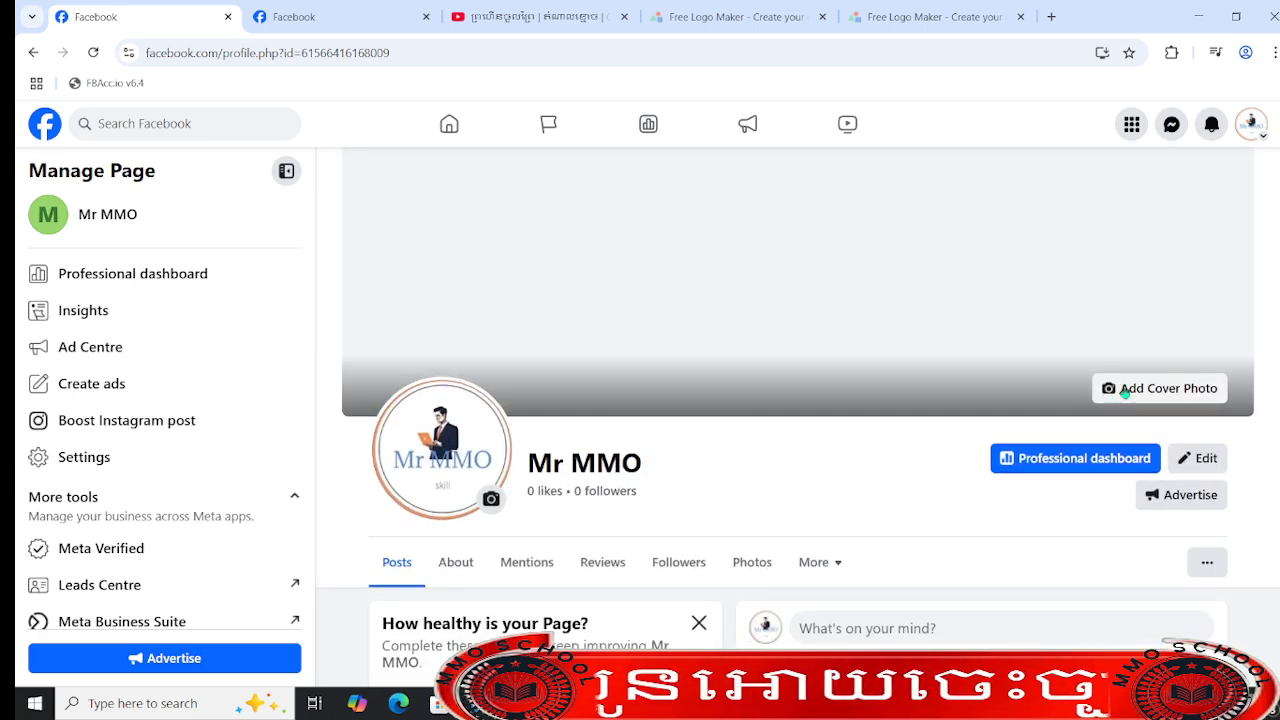
# - Add the second recent logo photo as the Page's cover, reposition it to show the laptop and Mr MMO text, and save it
pyautogui.click(1125, 392)
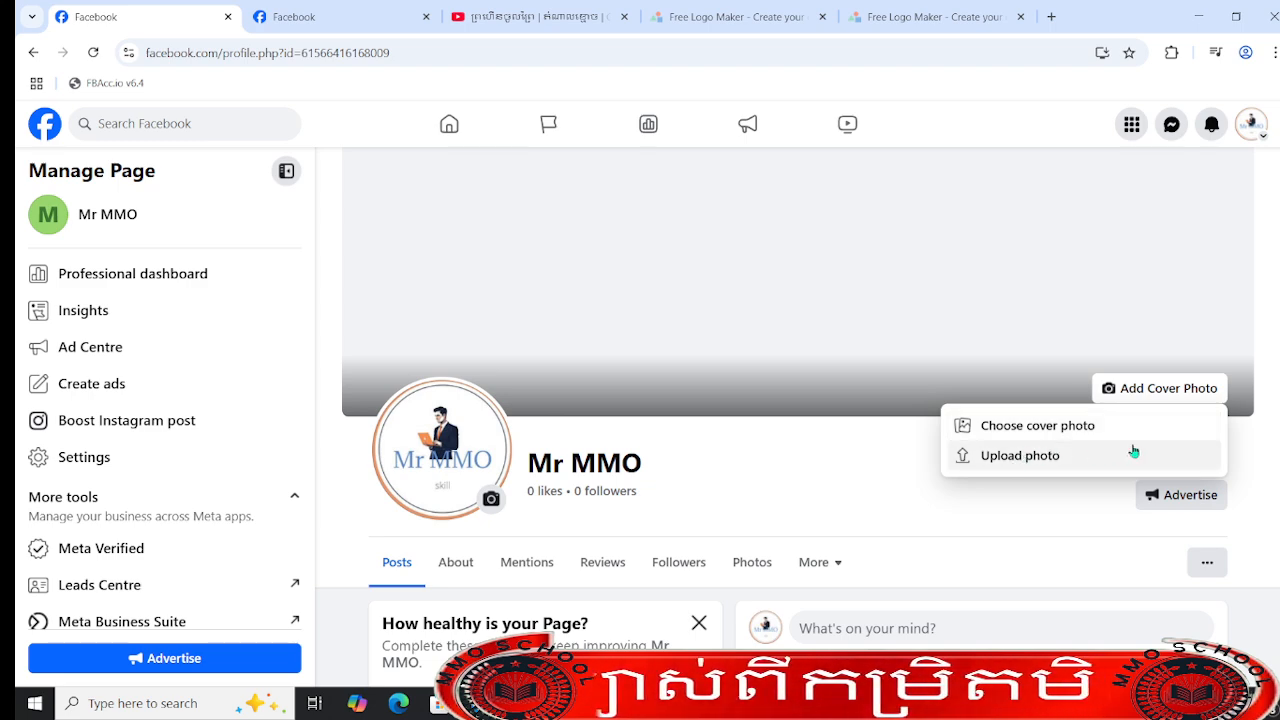
pyautogui.click(1040, 426)
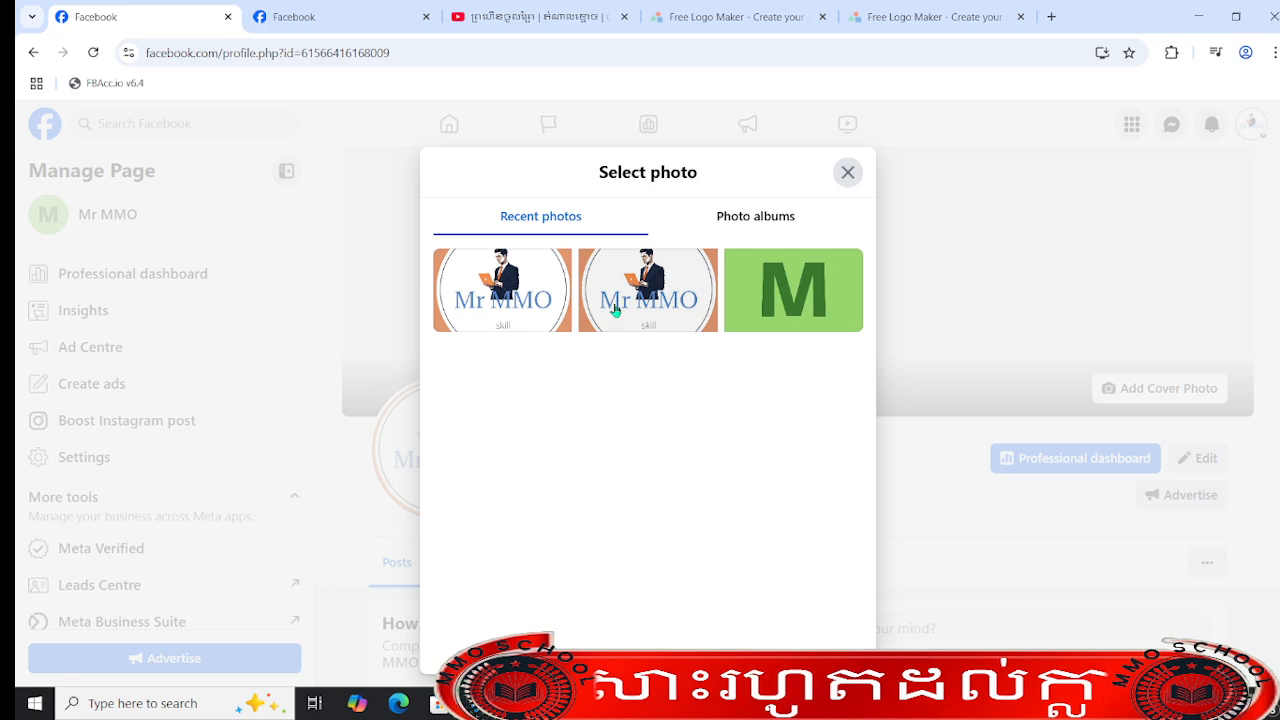
pyautogui.click(649, 290)
pyautogui.moveTo(1026, 300); pyautogui.dragTo(1049, 274)
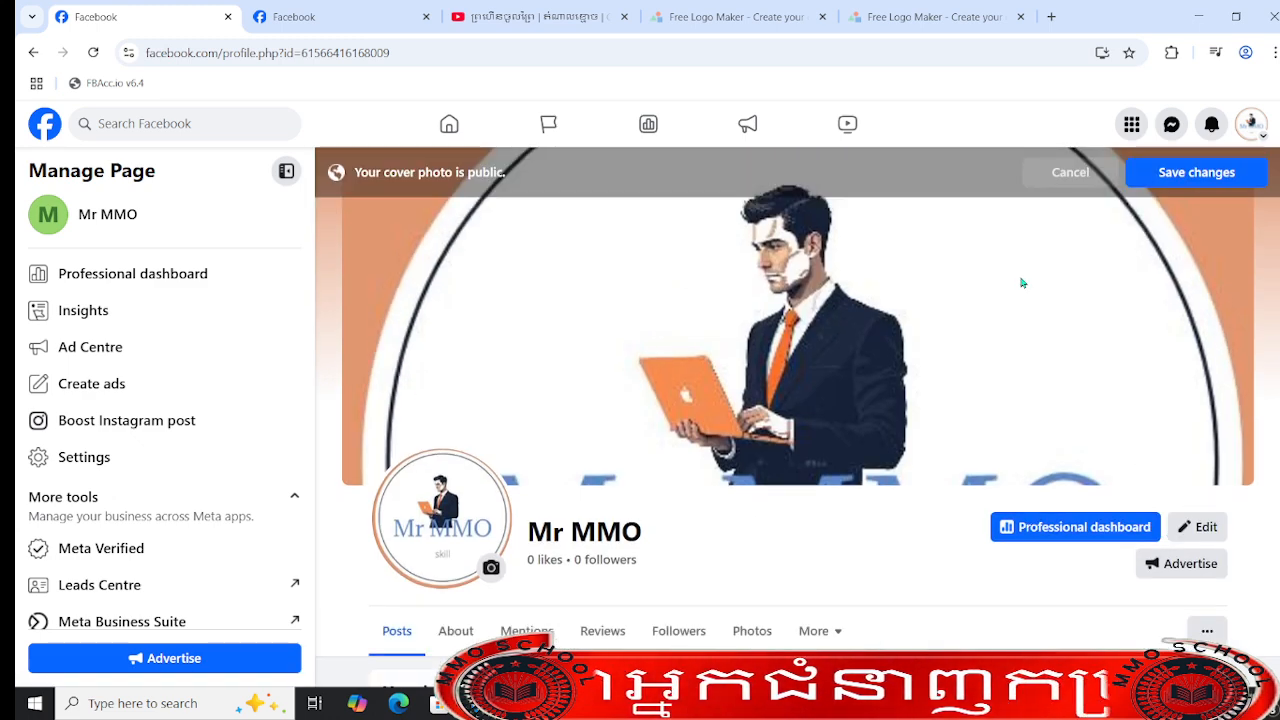
pyautogui.moveTo(1020, 277); pyautogui.dragTo(1040, 123)
pyautogui.click(1190, 172)
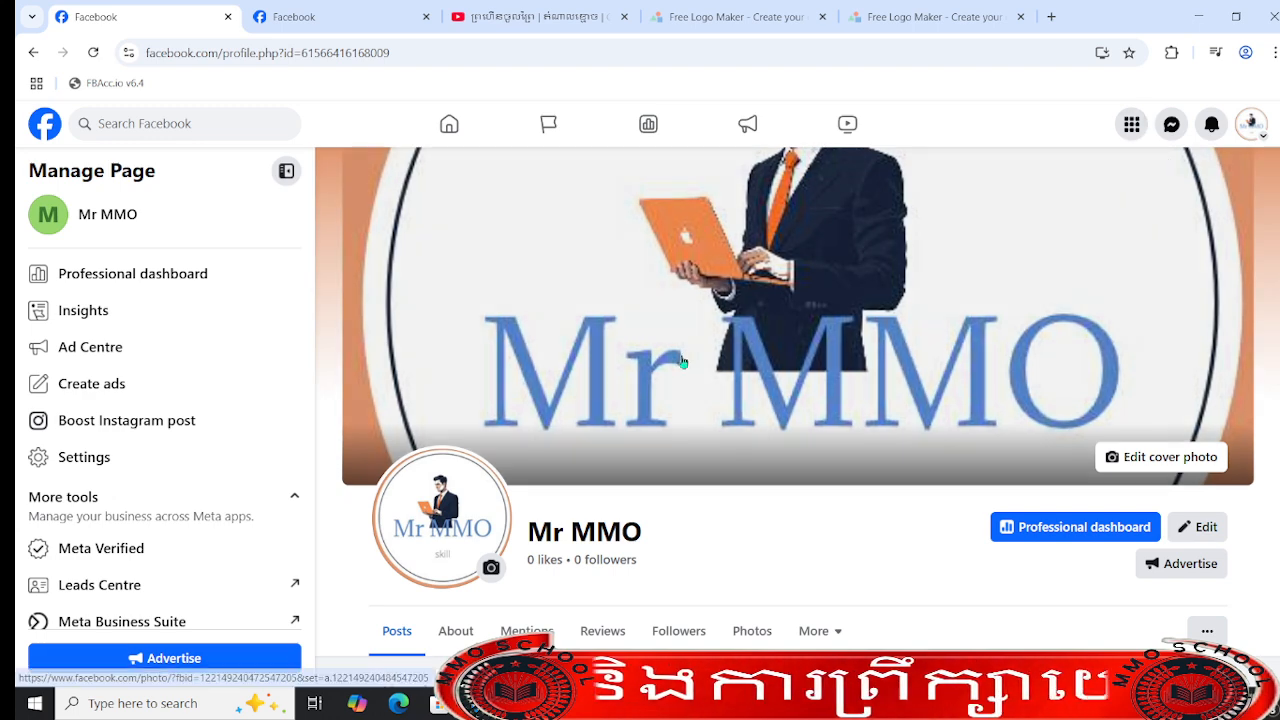
# - Add a bio to the Page's Intro section, beginning it with "welecome to mr mmo"
pyautogui.scroll(-3, 659, 491)
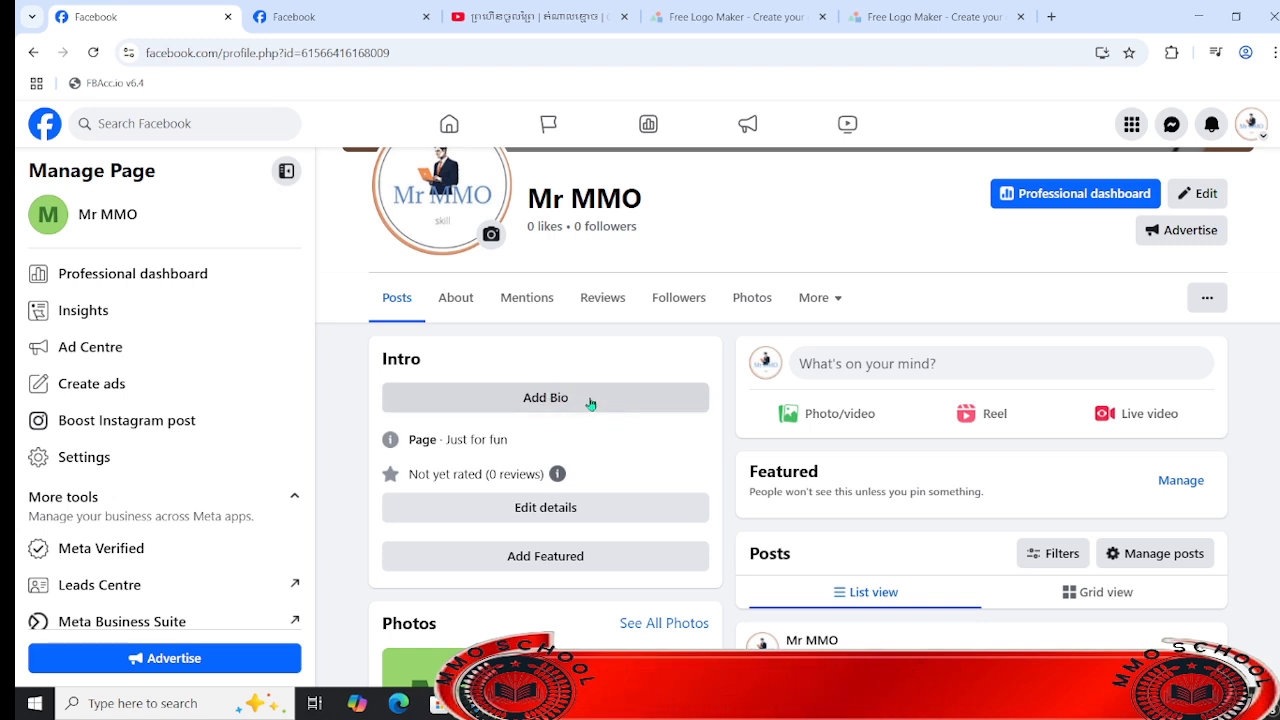
pyautogui.scroll(3, 577, 385)
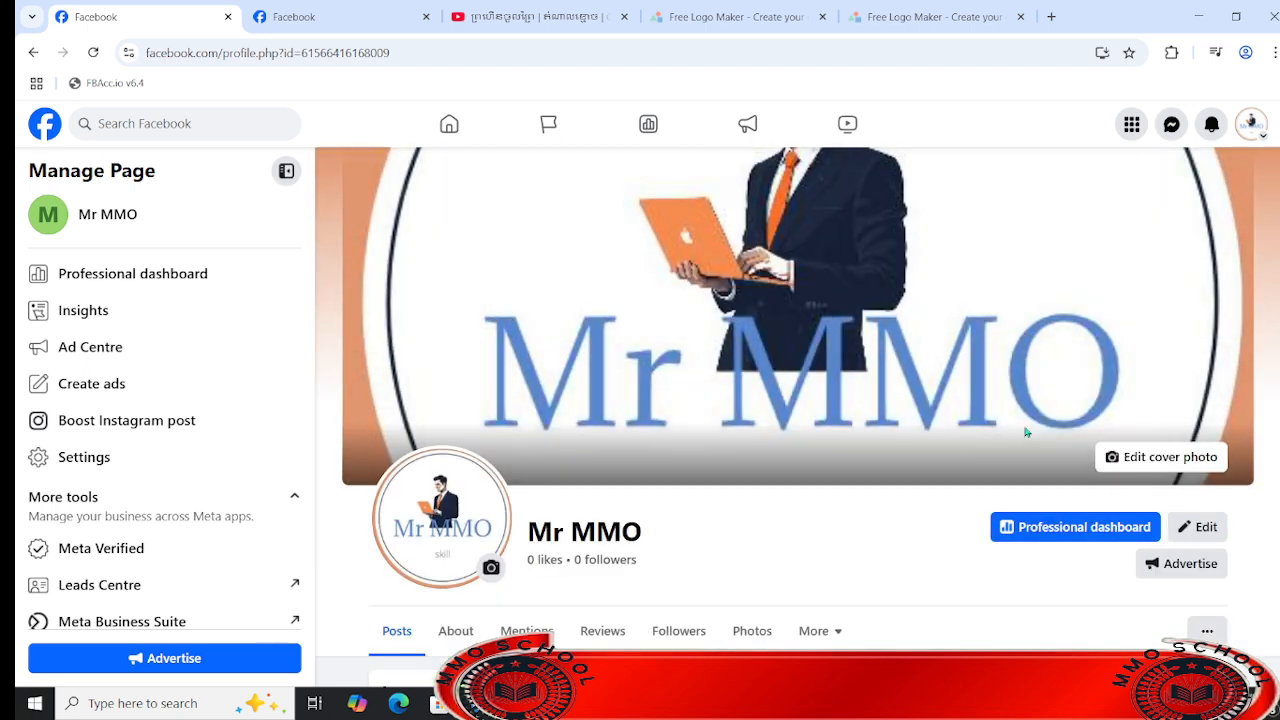
pyautogui.scroll(-3, 1026, 432)
pyautogui.click(591, 400)
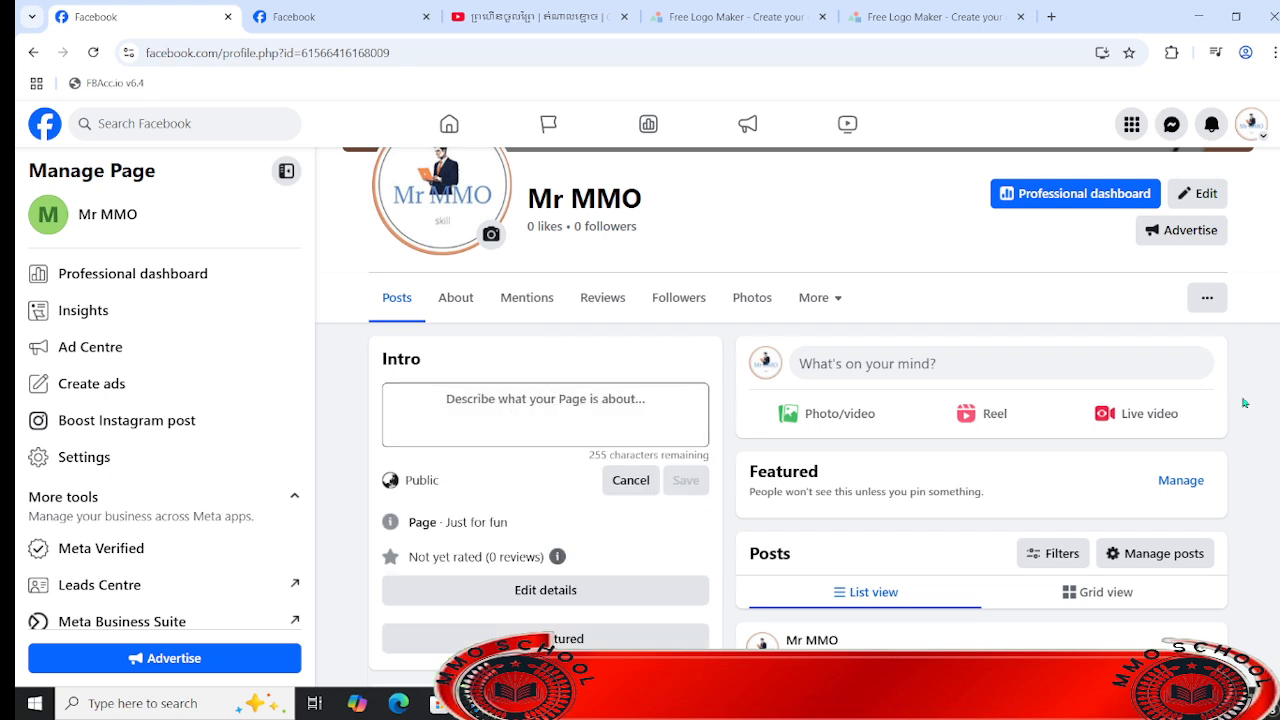
pyautogui.write('wele')
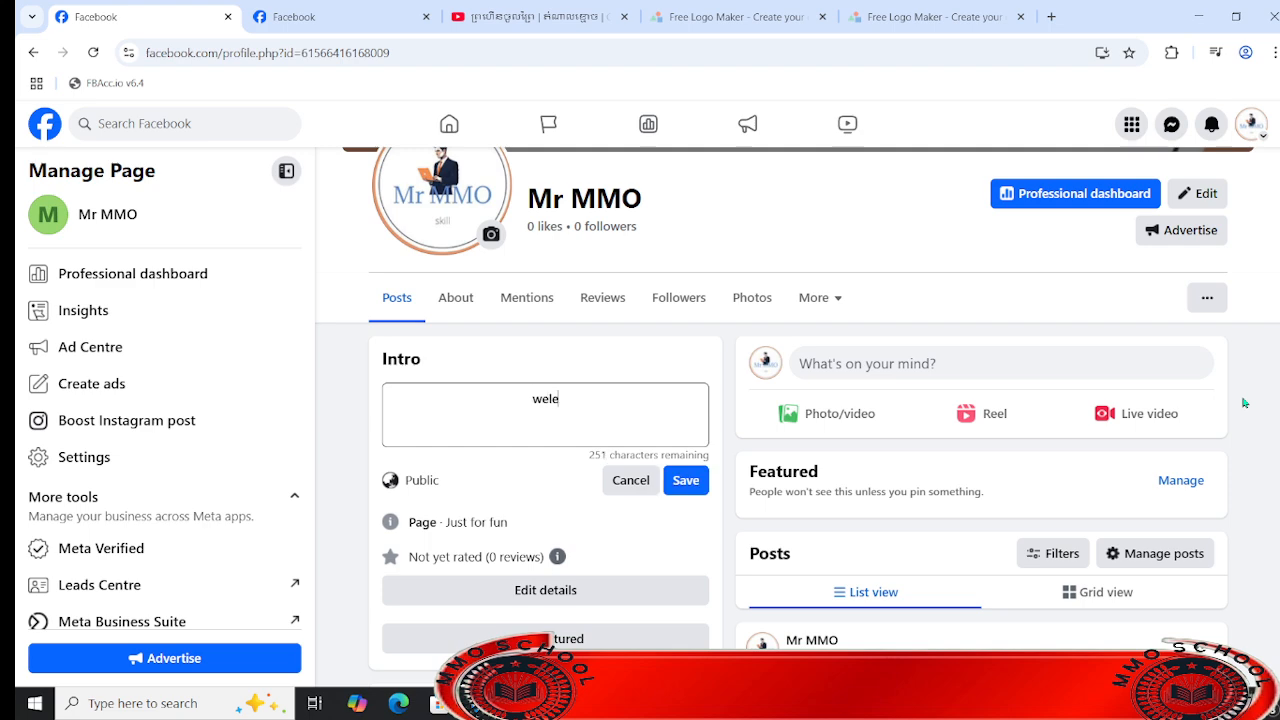
pyautogui.write('come to mmo')
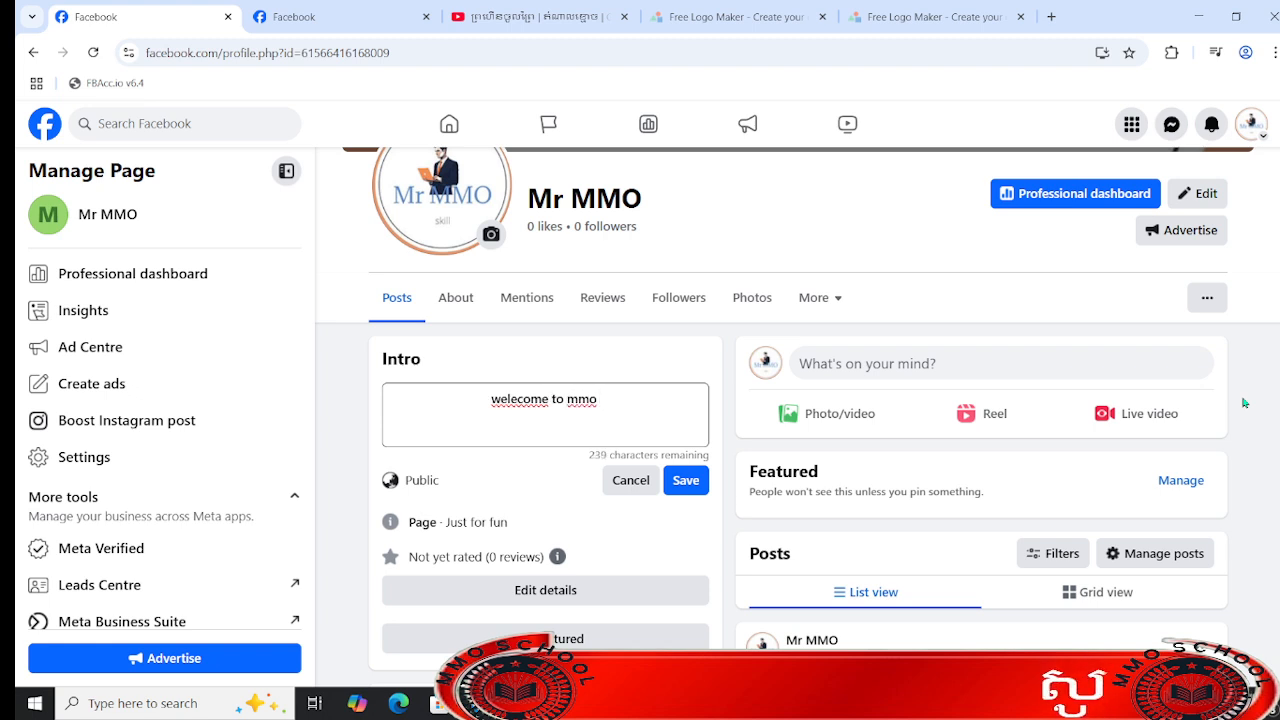
pyautogui.press('BackSpace')
pyautogui.press('BackSpace')
pyautogui.press('BackSpace')
pyautogui.press('BackSpace')
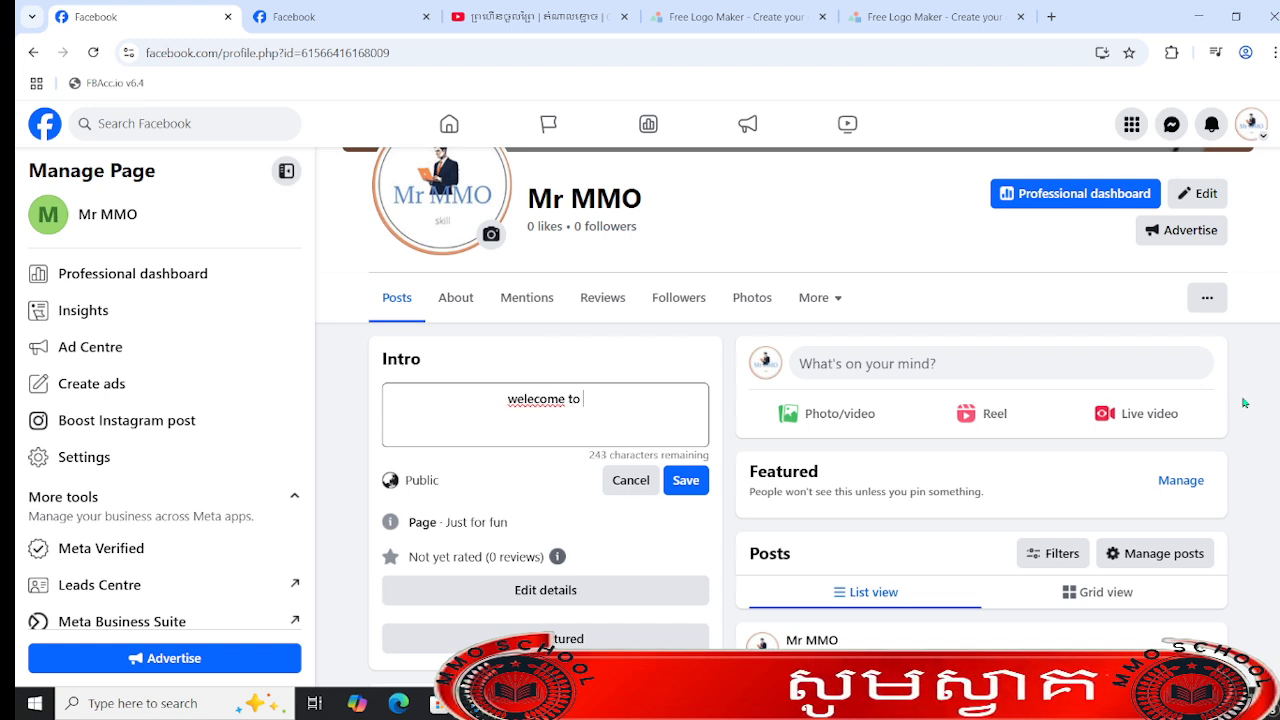
pyautogui.write('mr mmo')
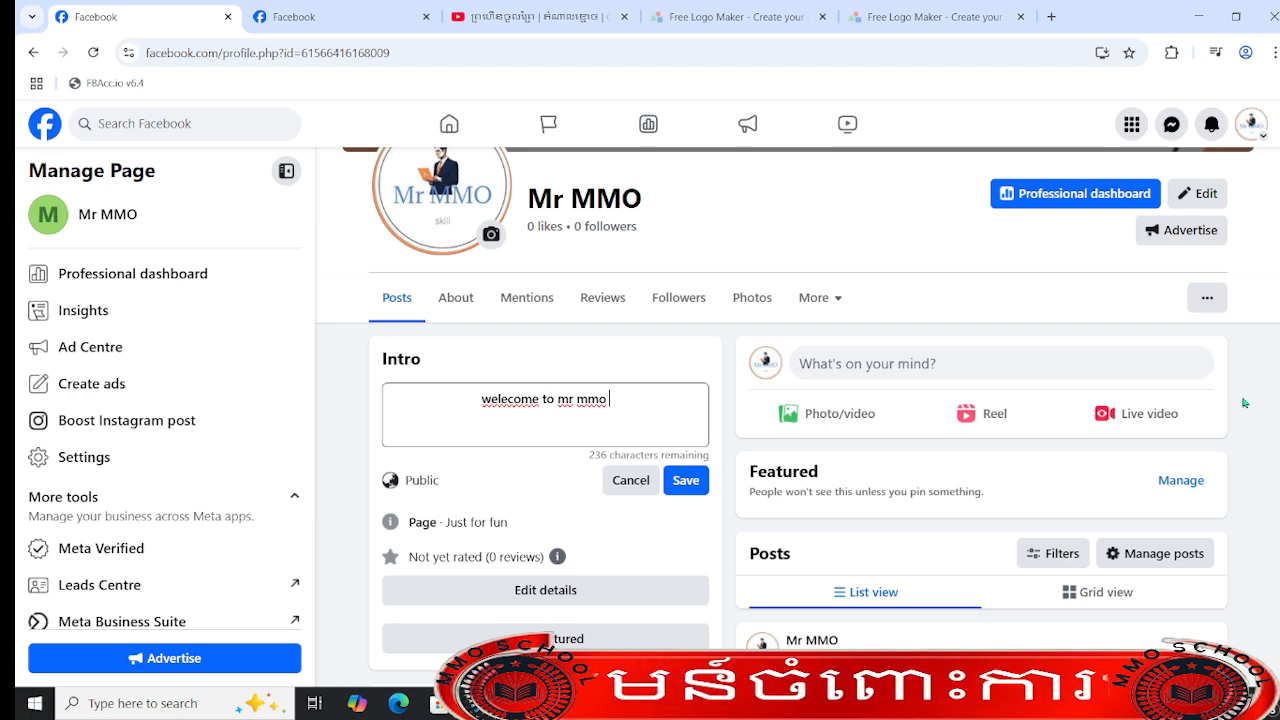
# - Continue the bio text with "we are sharring the best Learnning for you"
pyautogui.write('we are ')
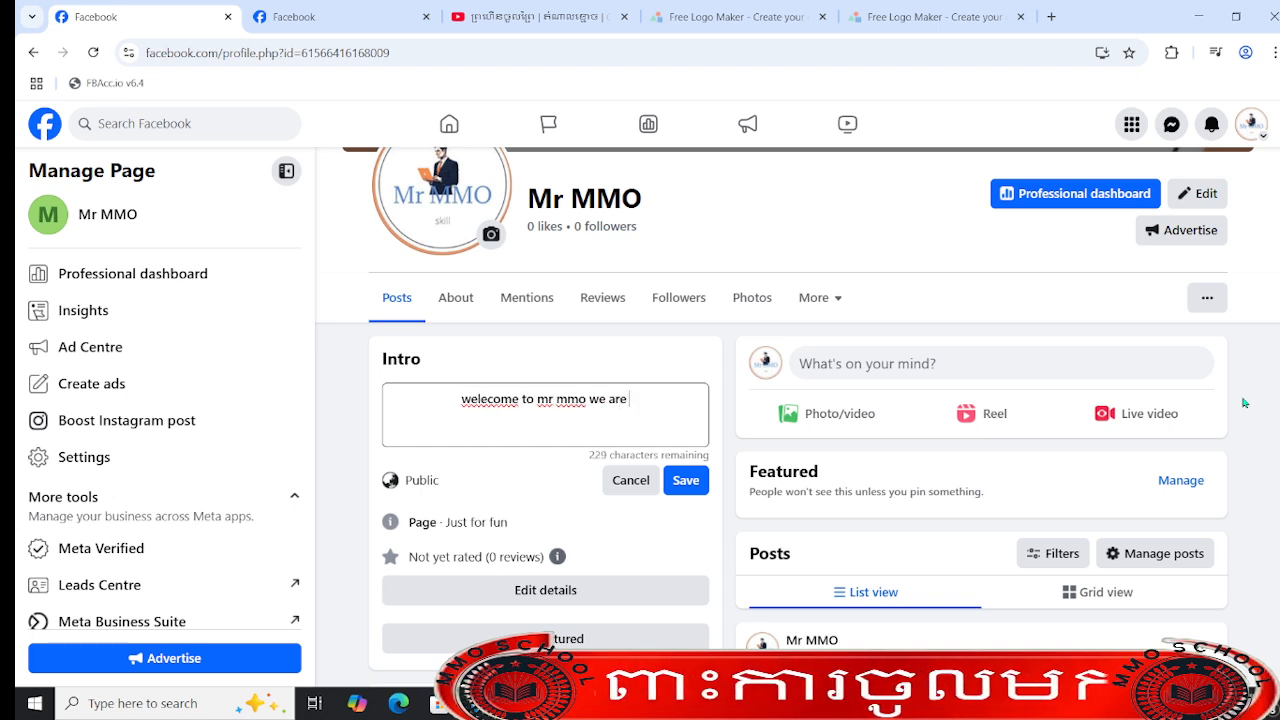
pyautogui.write('sharring ')
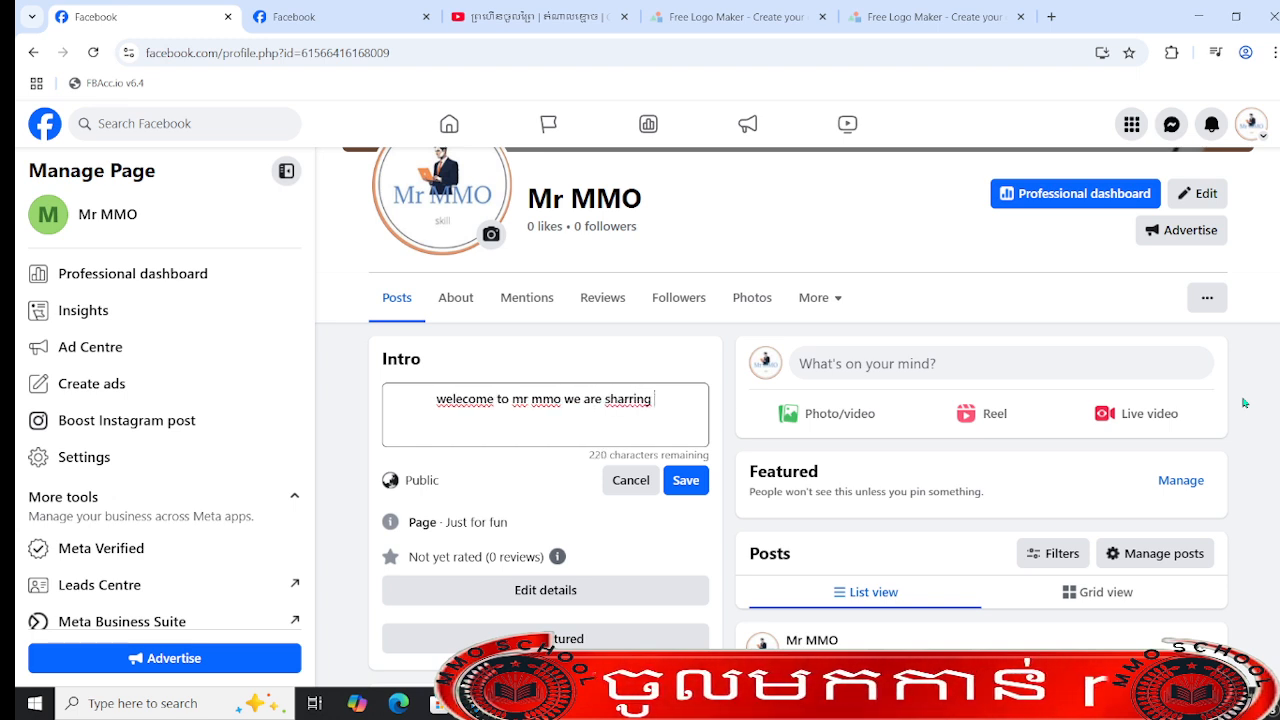
pyautogui.write('the ')
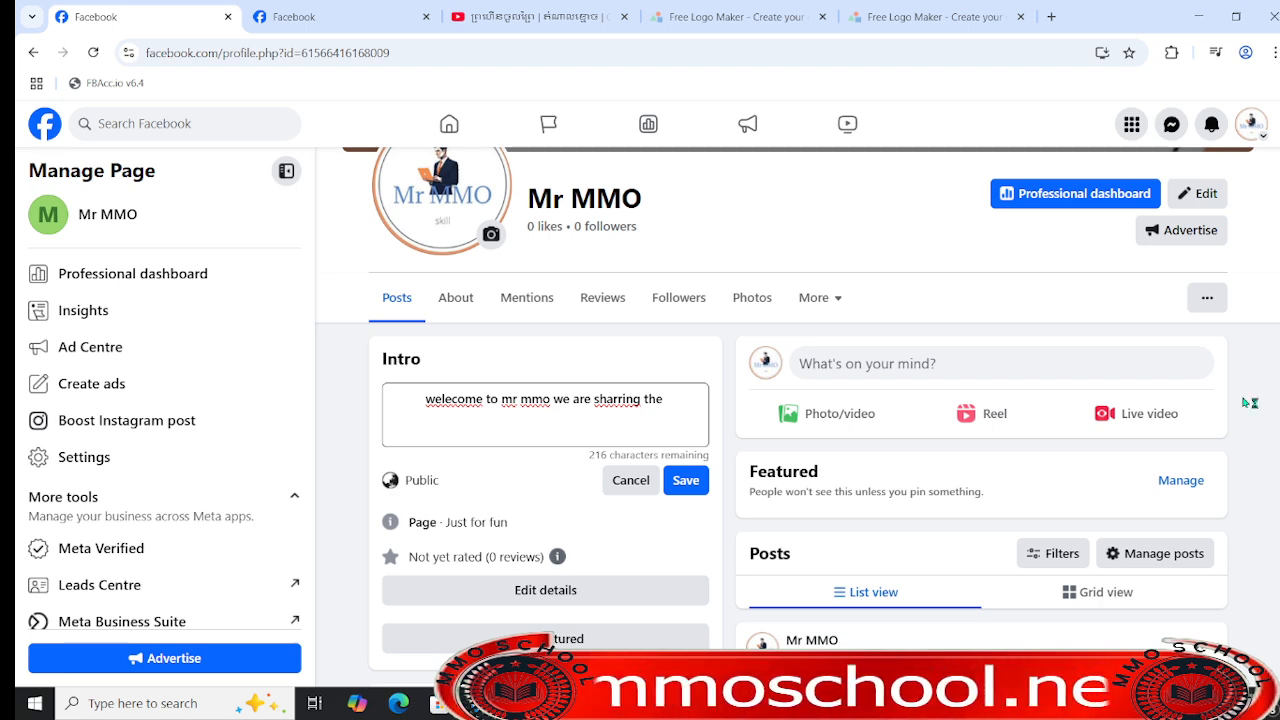
pyautogui.write('best Lea')
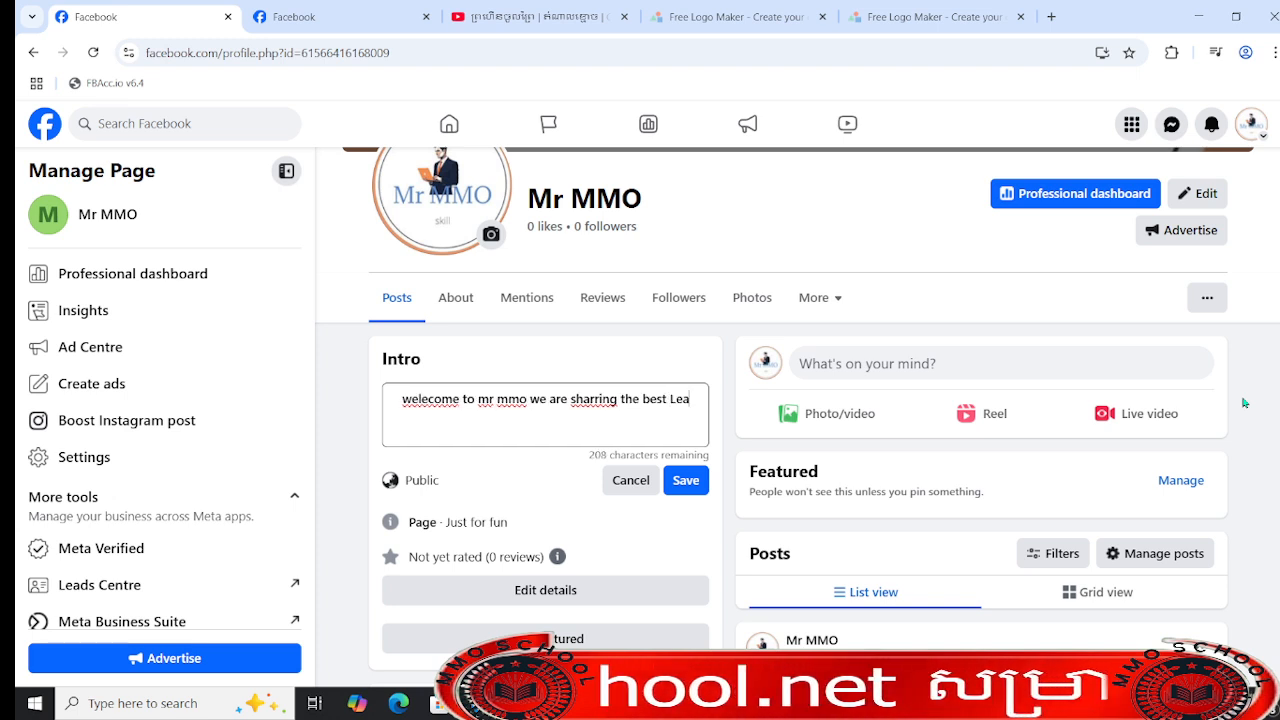
pyautogui.write('rnni')
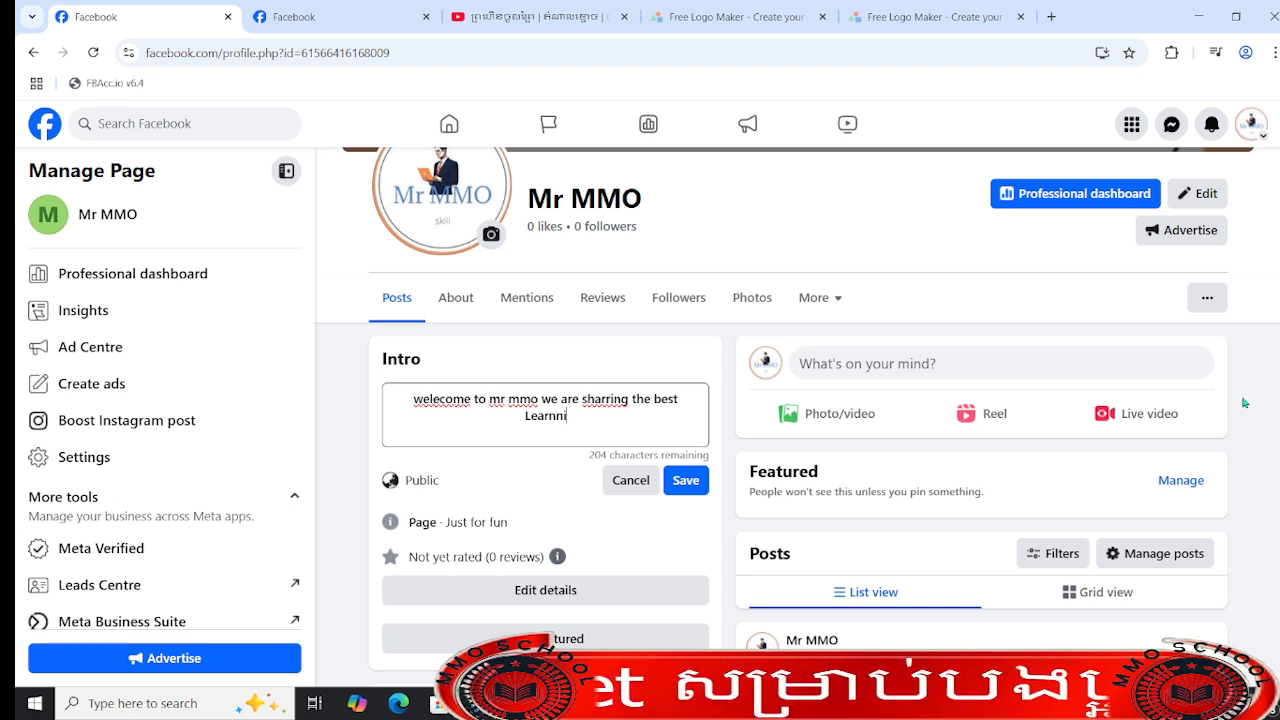
pyautogui.write('ng ')
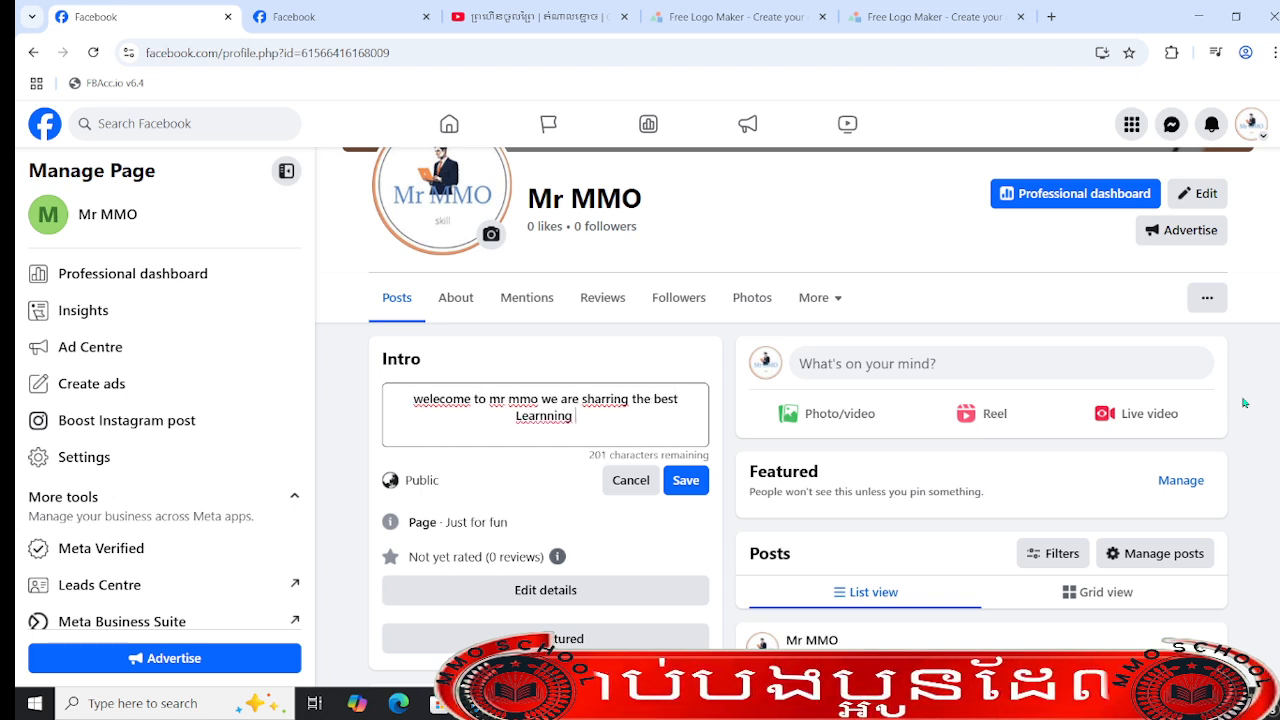
pyautogui.write('for you ')
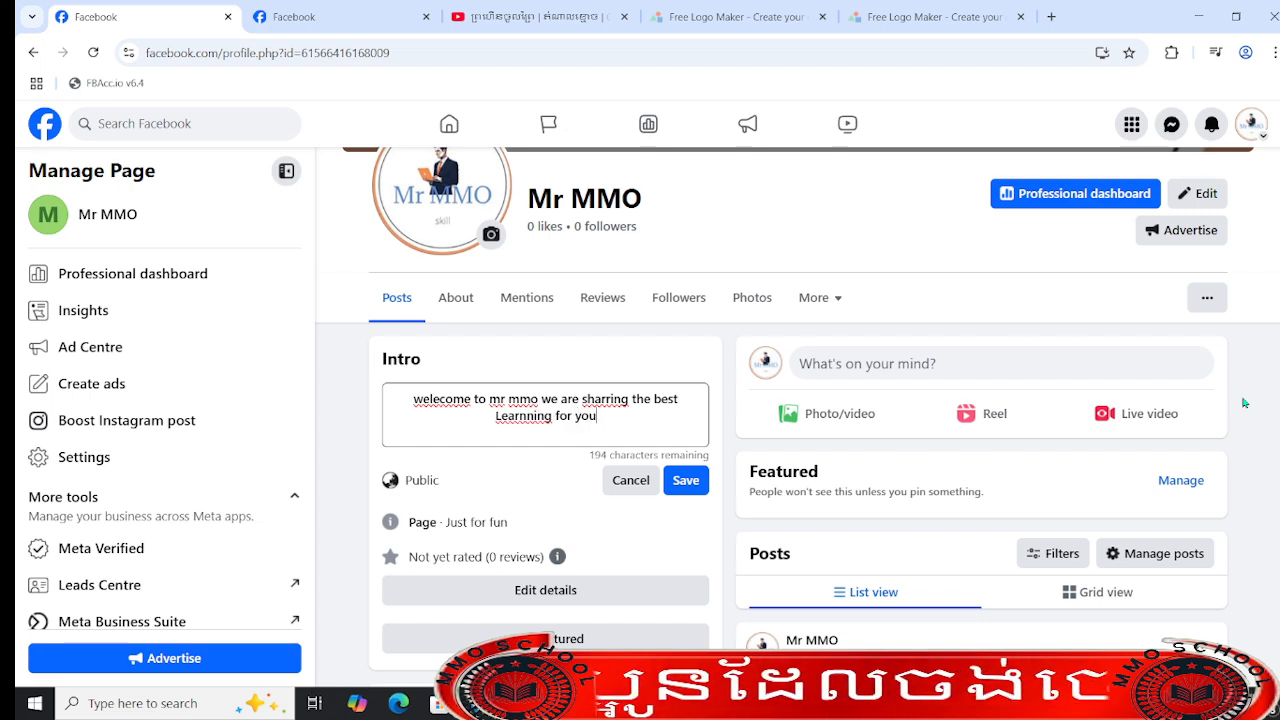
pyautogui.write('pl')
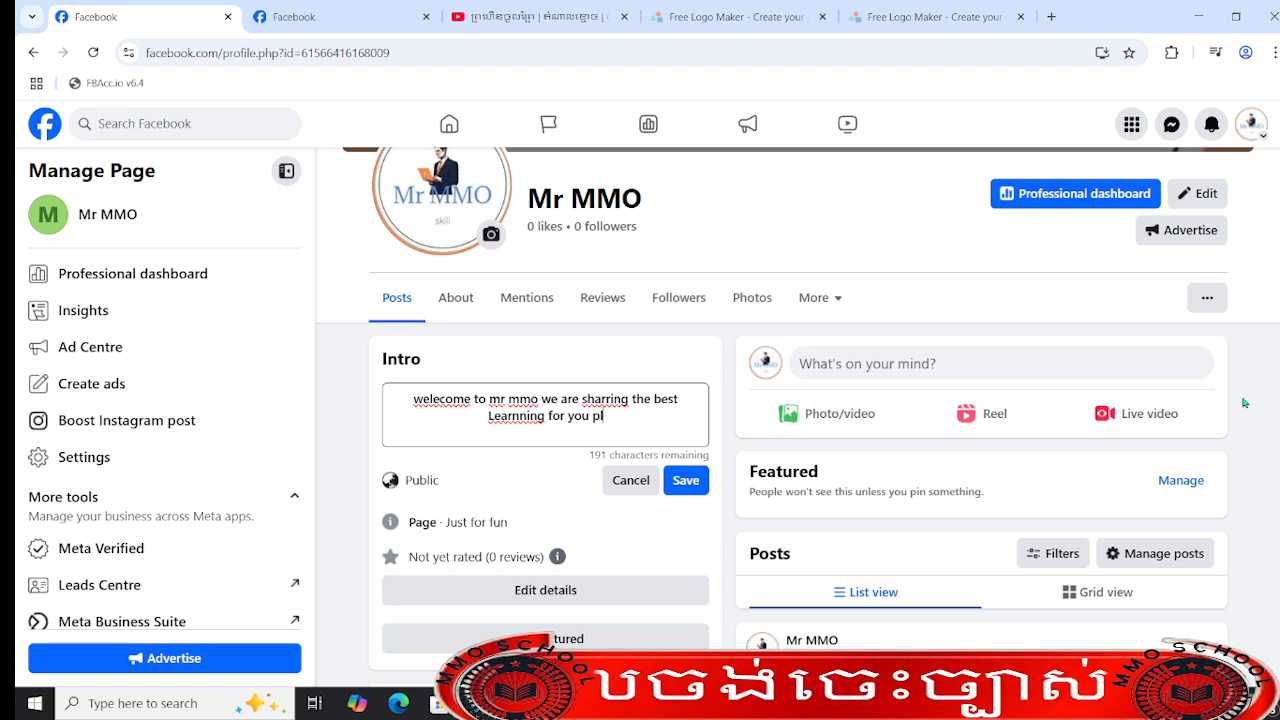
pyautogui.write('ease Like ')
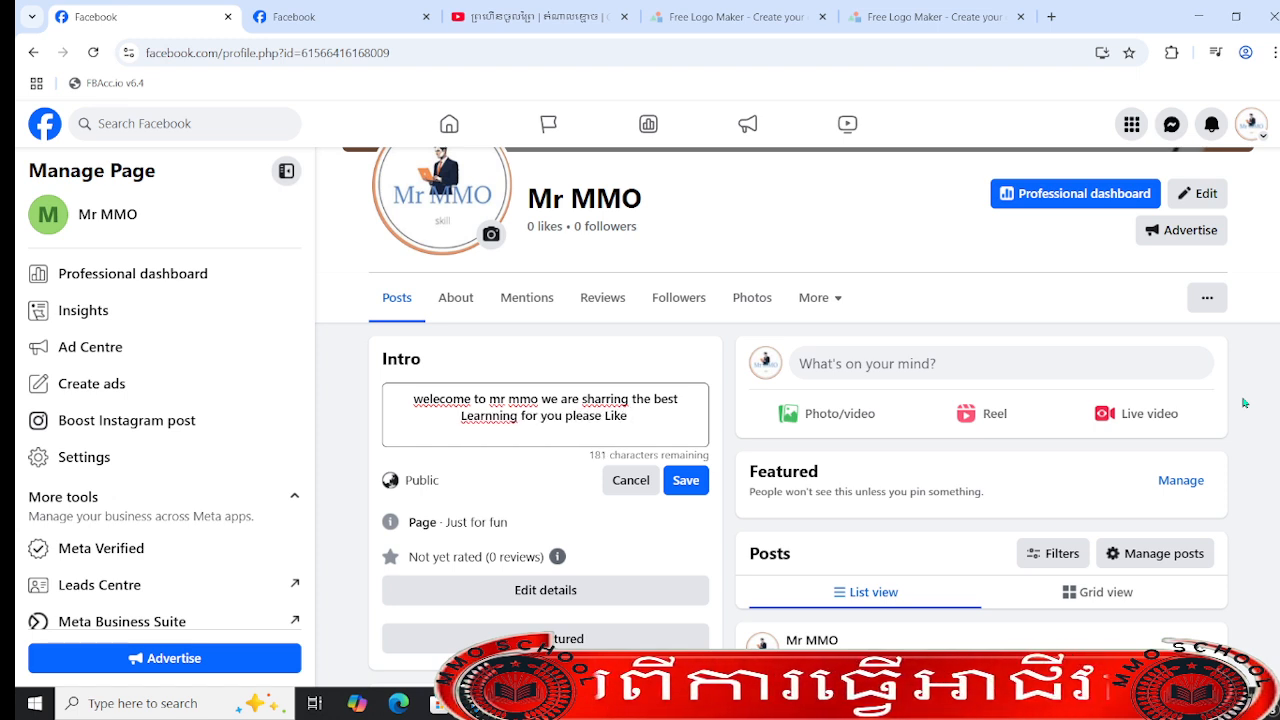
pyautogui.write('page sha')
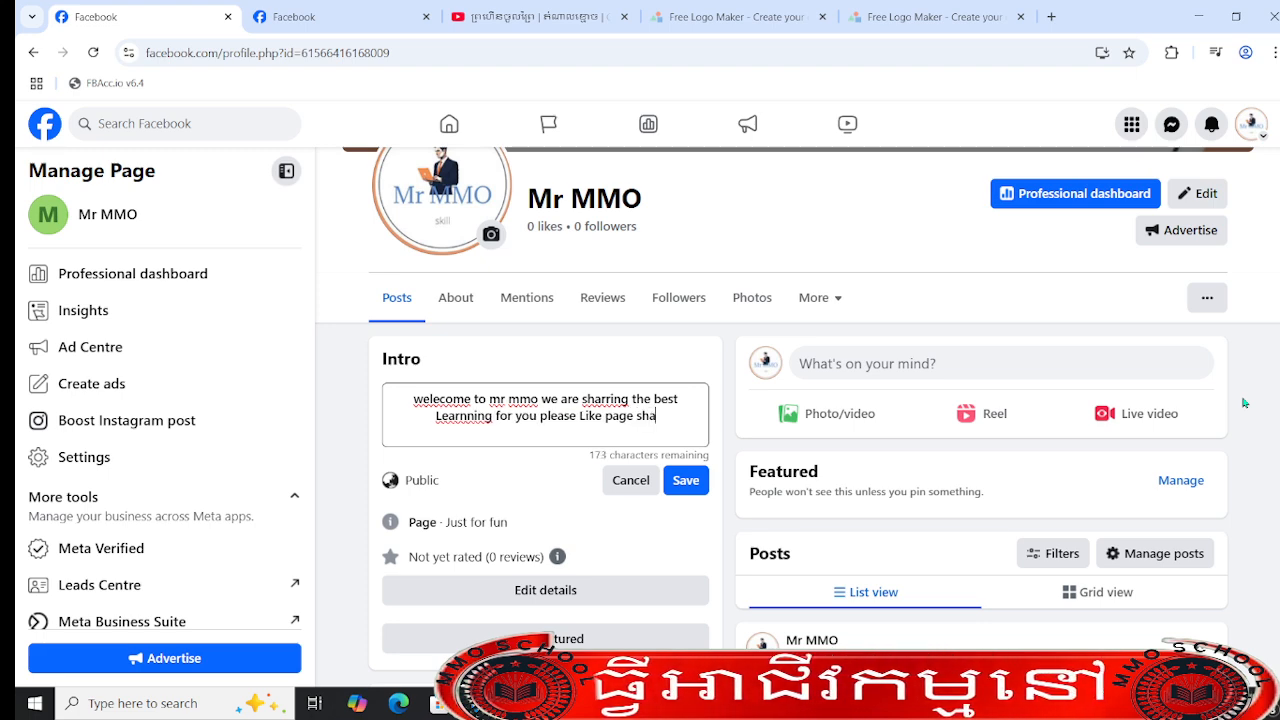
pyautogui.write('re and ')
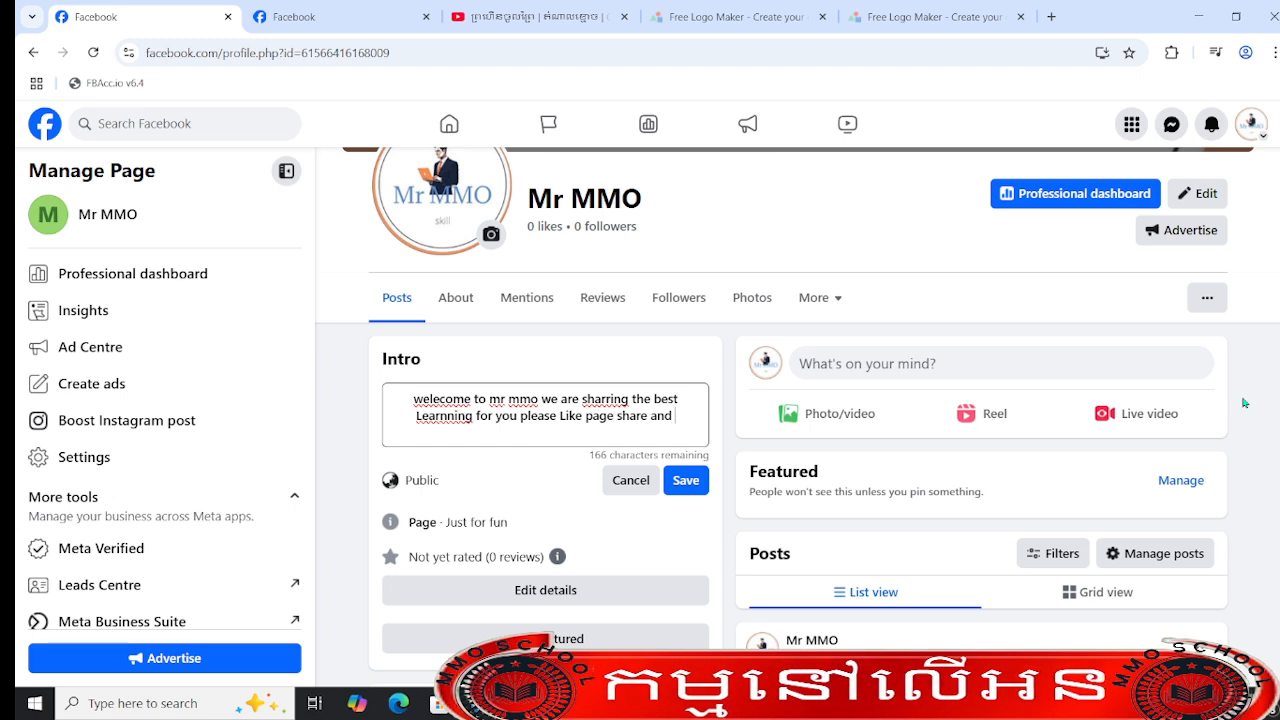
pyautogui.write('comment for get')
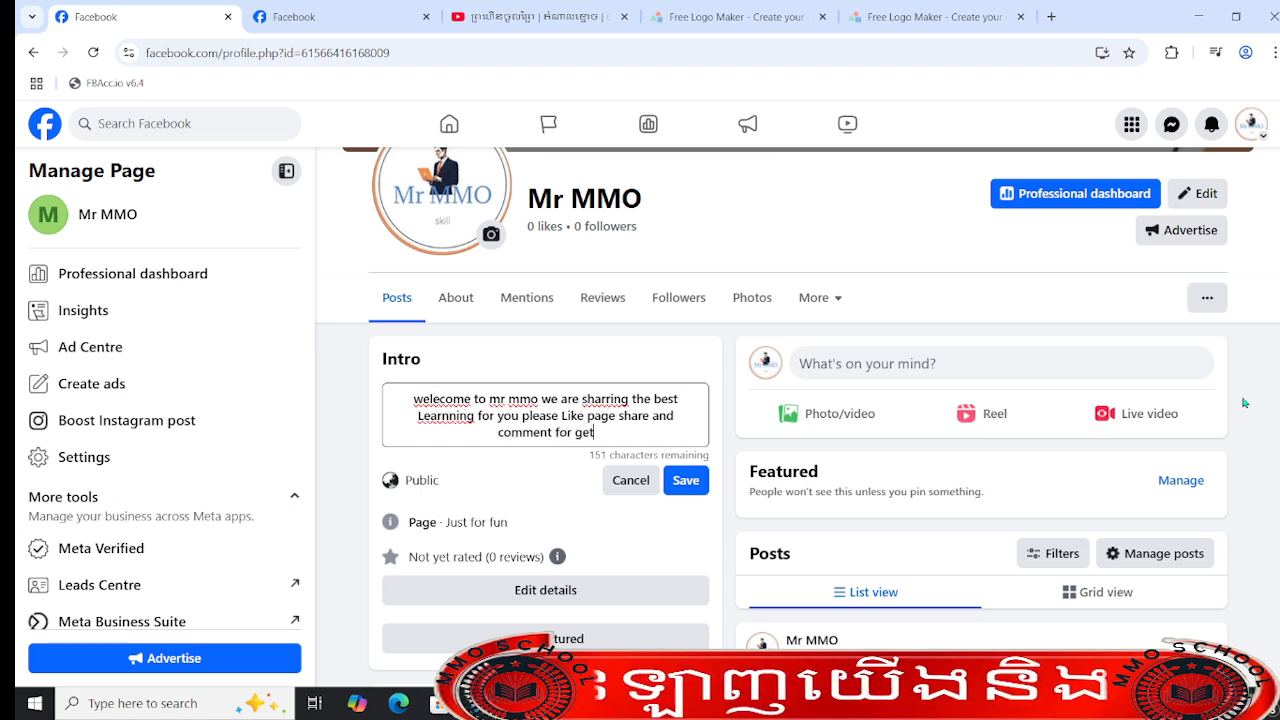
pyautogui.write('ting ')
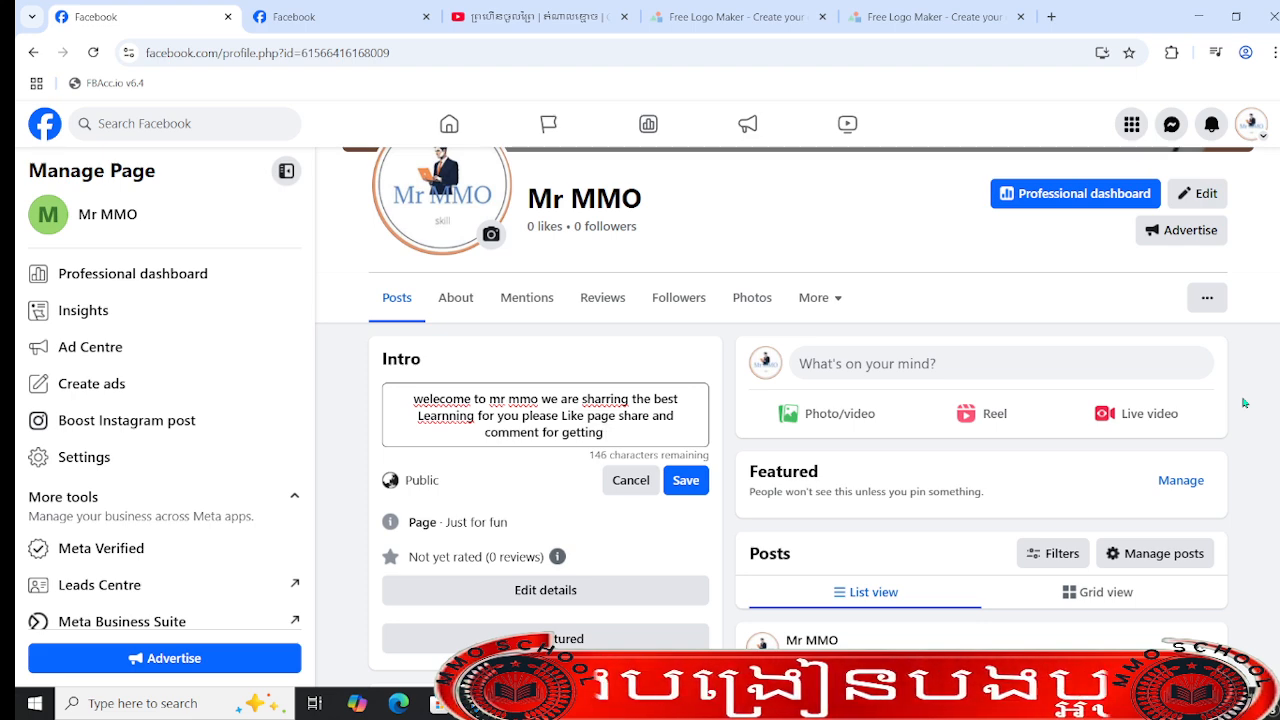
pyautogui.write('new vi')
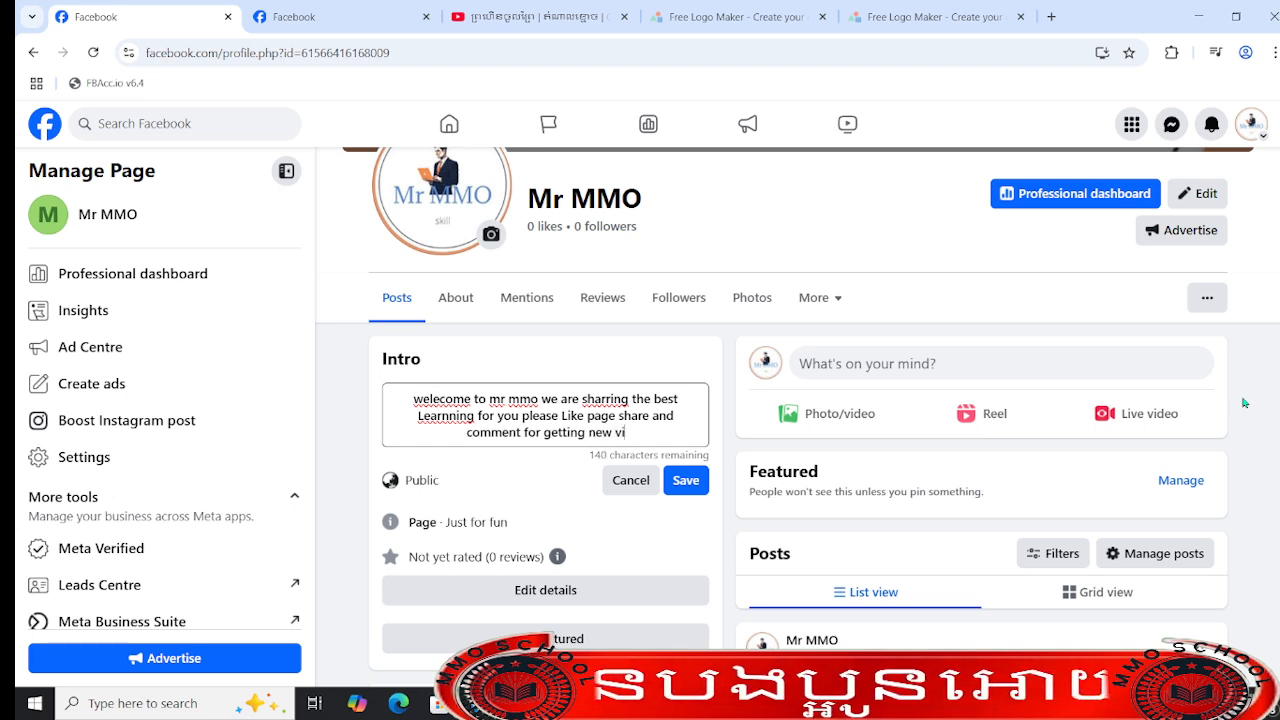
pyautogui.write('deo Le')
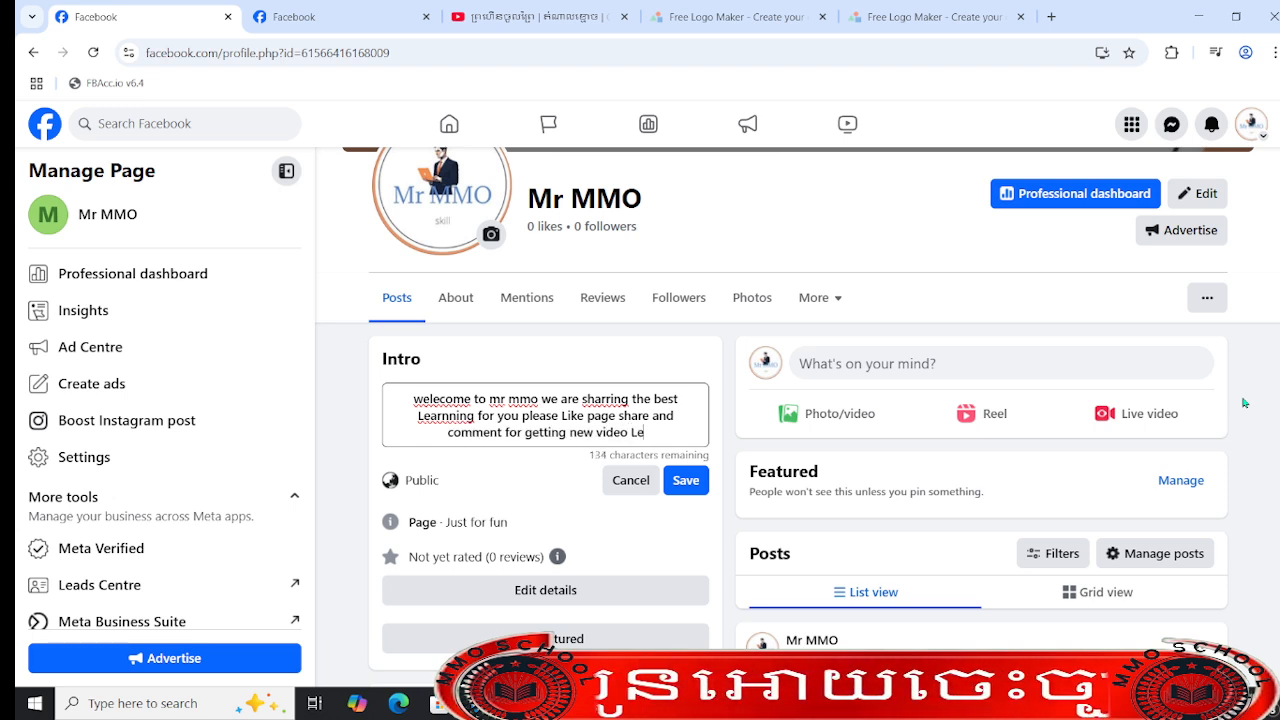
pyautogui.write('arnni')
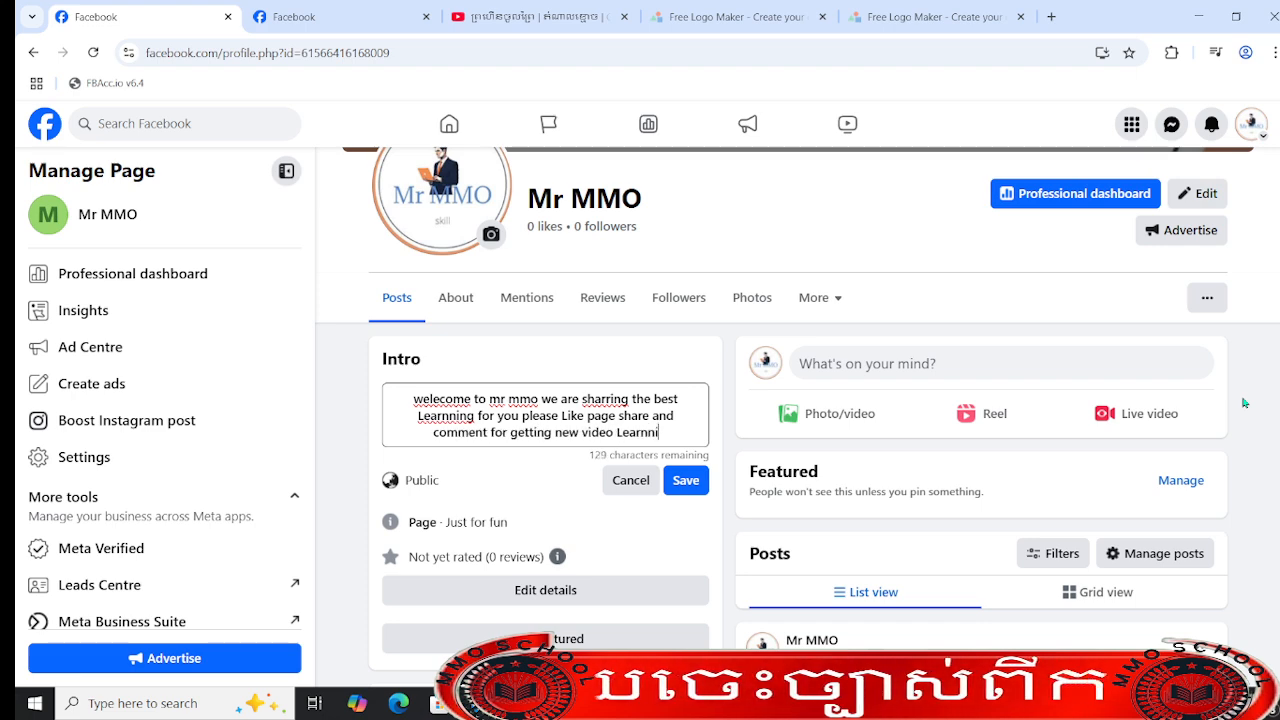
pyautogui.write('ng from ')
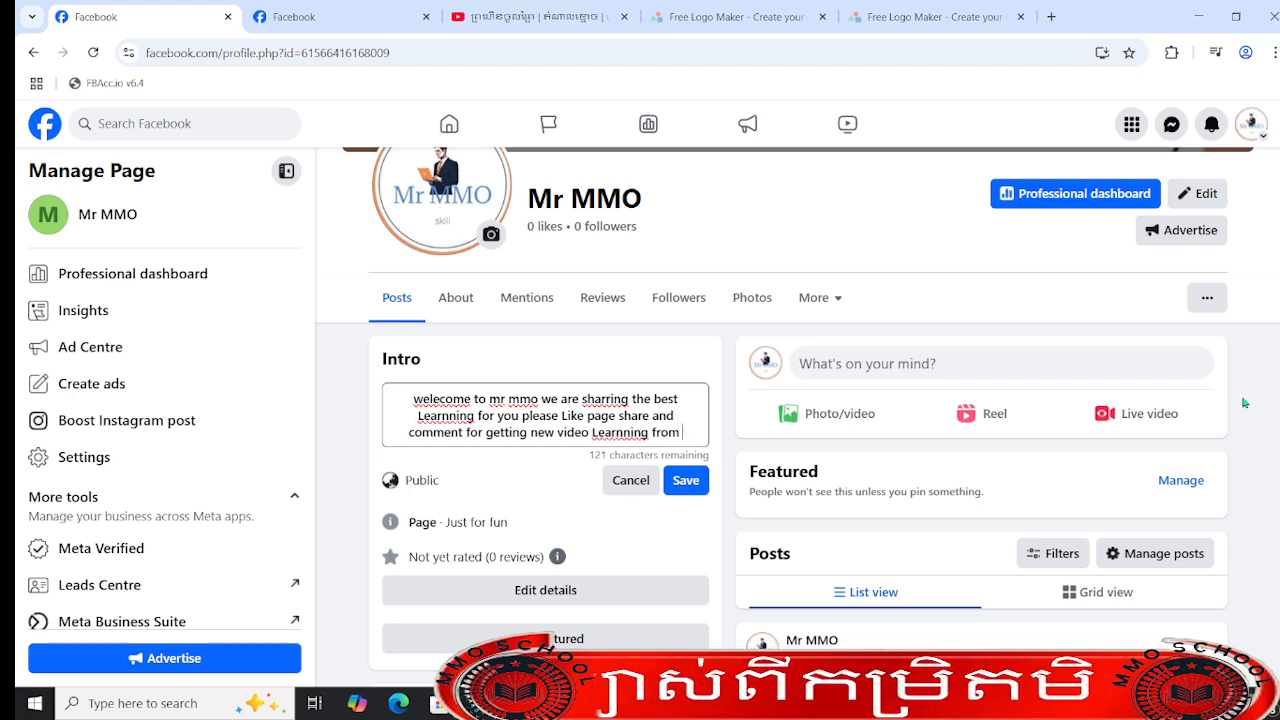
pyautogui.write('m')
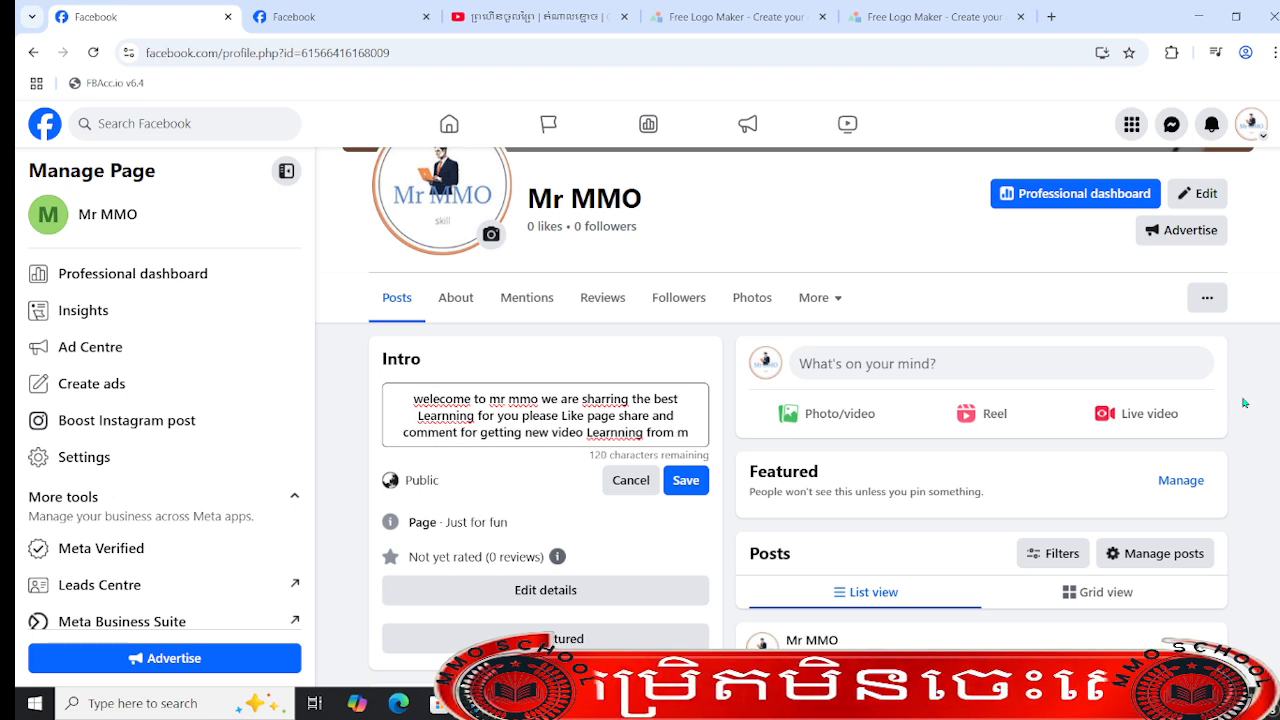
pyautogui.write('y page')
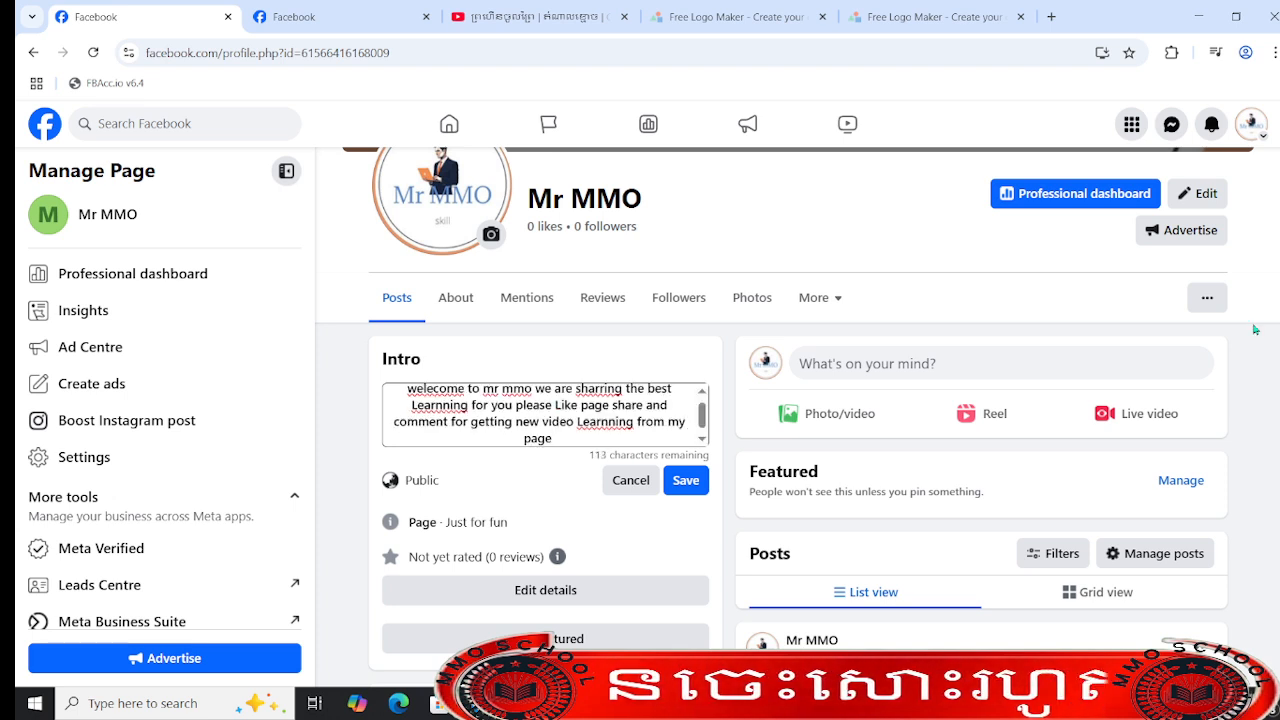
# - Finish the bio with "please Like page share and comment for getting new video Learnning from my page" and save it
pyautogui.click(680, 487)
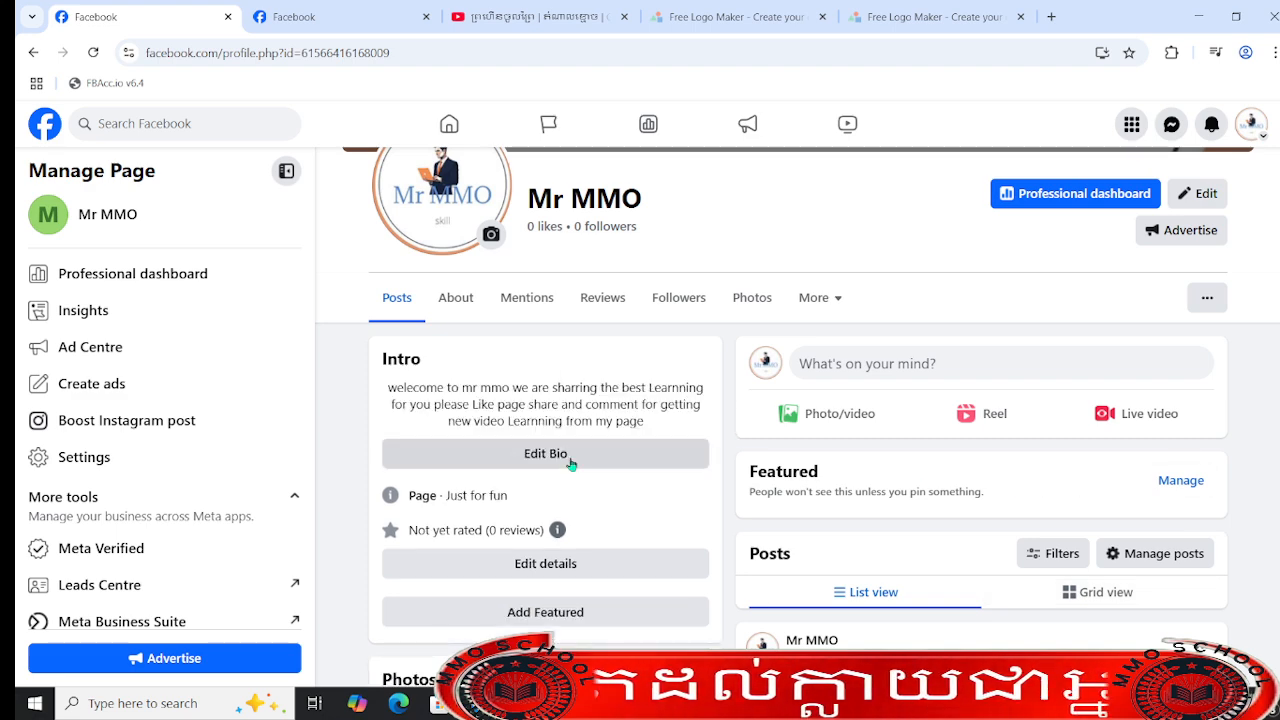
# - Review the saved bio together with the Page's cover photo, profile picture and Intro section
pyautogui.scroll(3, 568, 440)
pyautogui.scroll(-4, 580, 450)
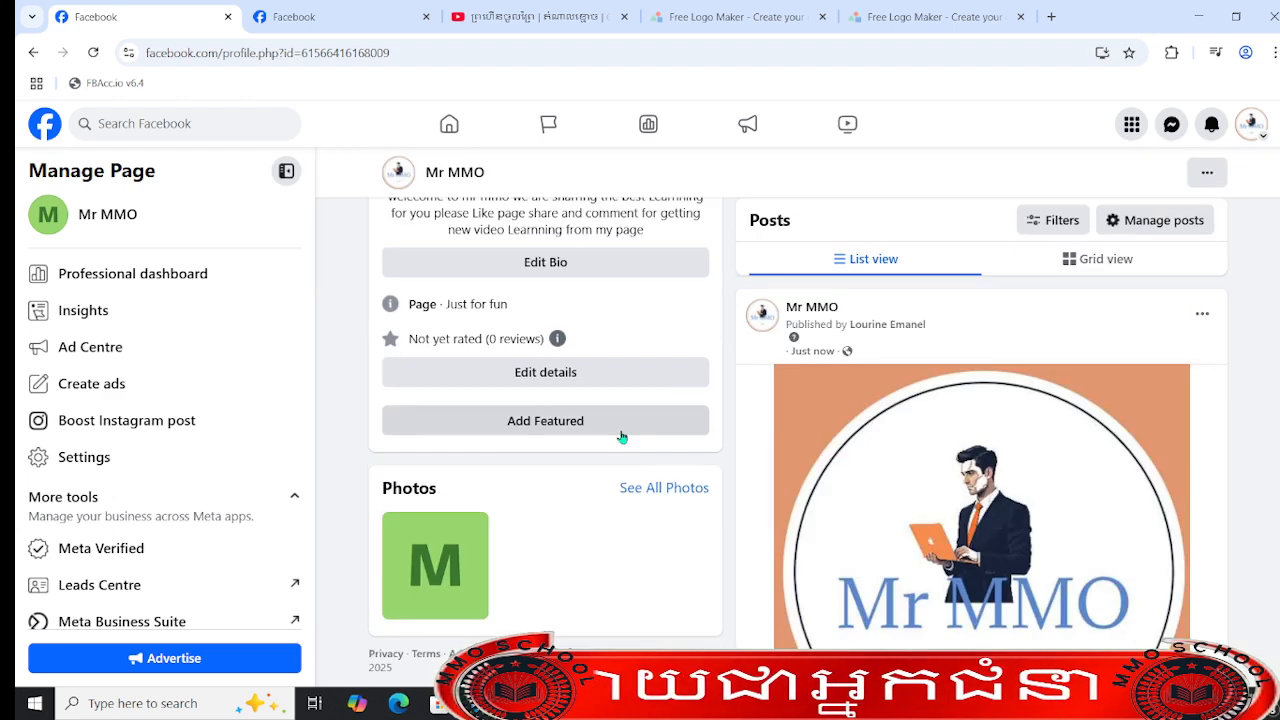
pyautogui.scroll(5, 600, 480)
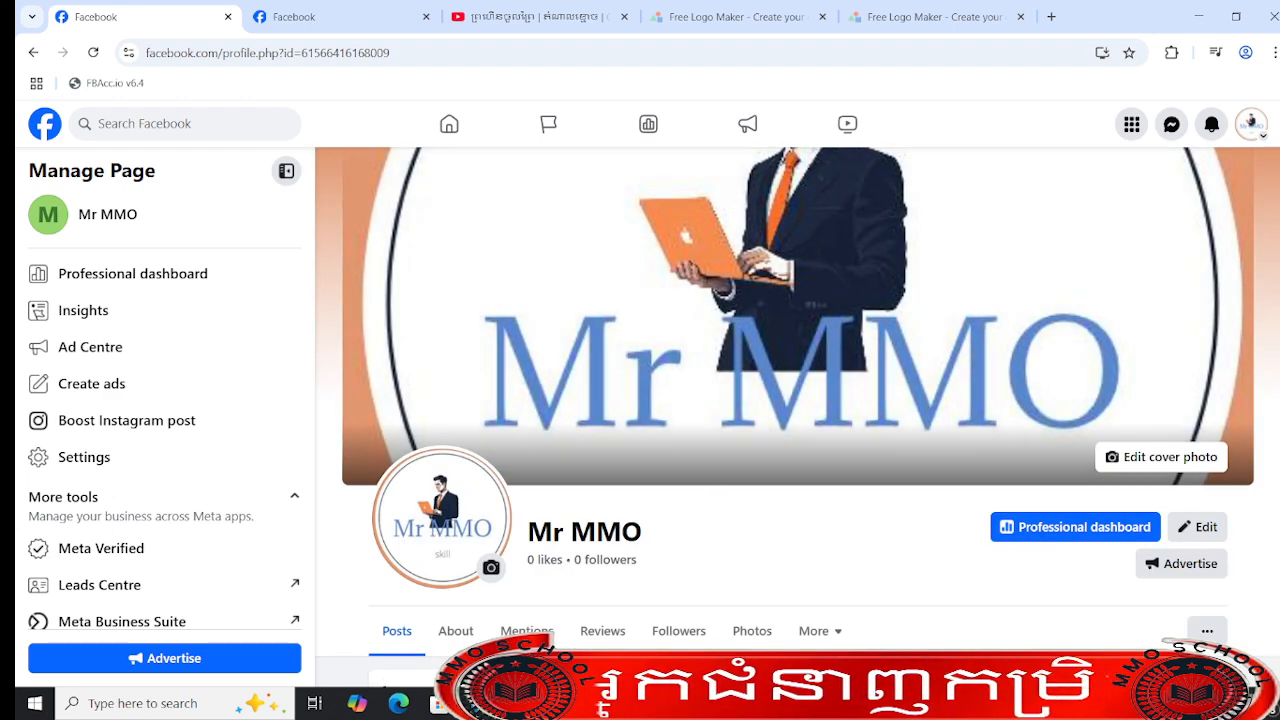
pyautogui.scroll(-2, 500, 500)
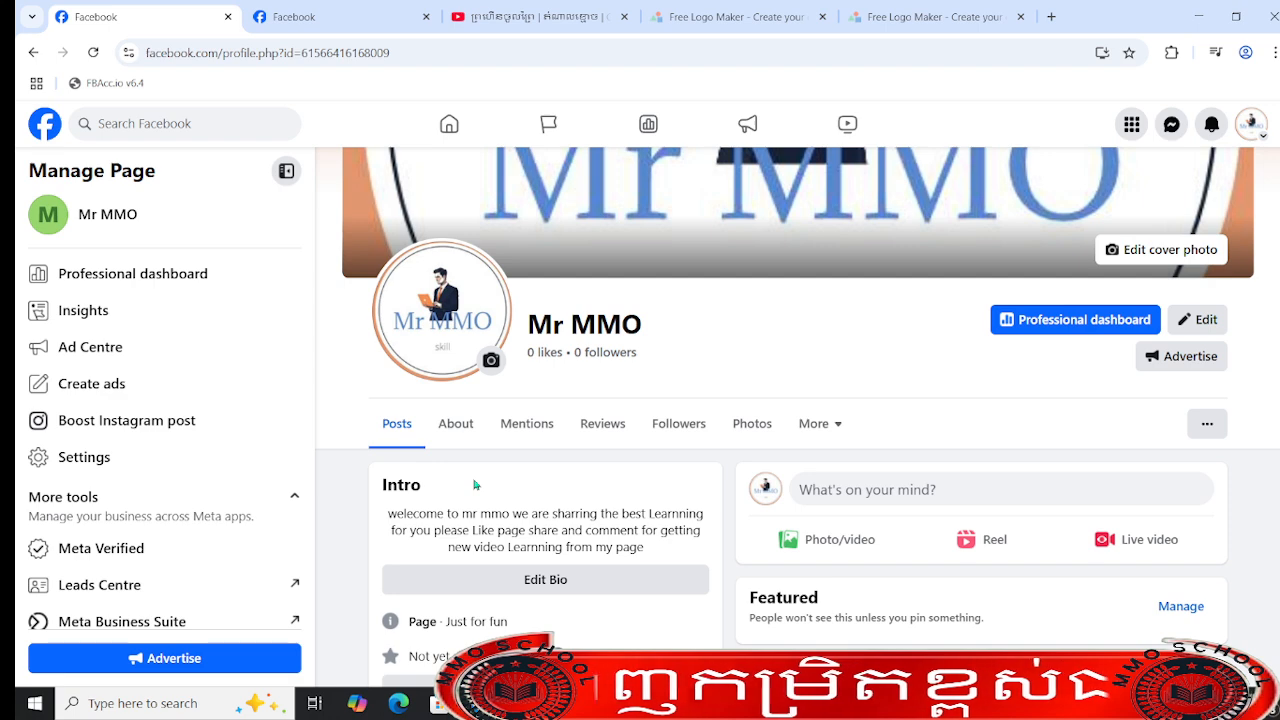
pyautogui.moveTo(388, 518); pyautogui.dragTo(678, 556)
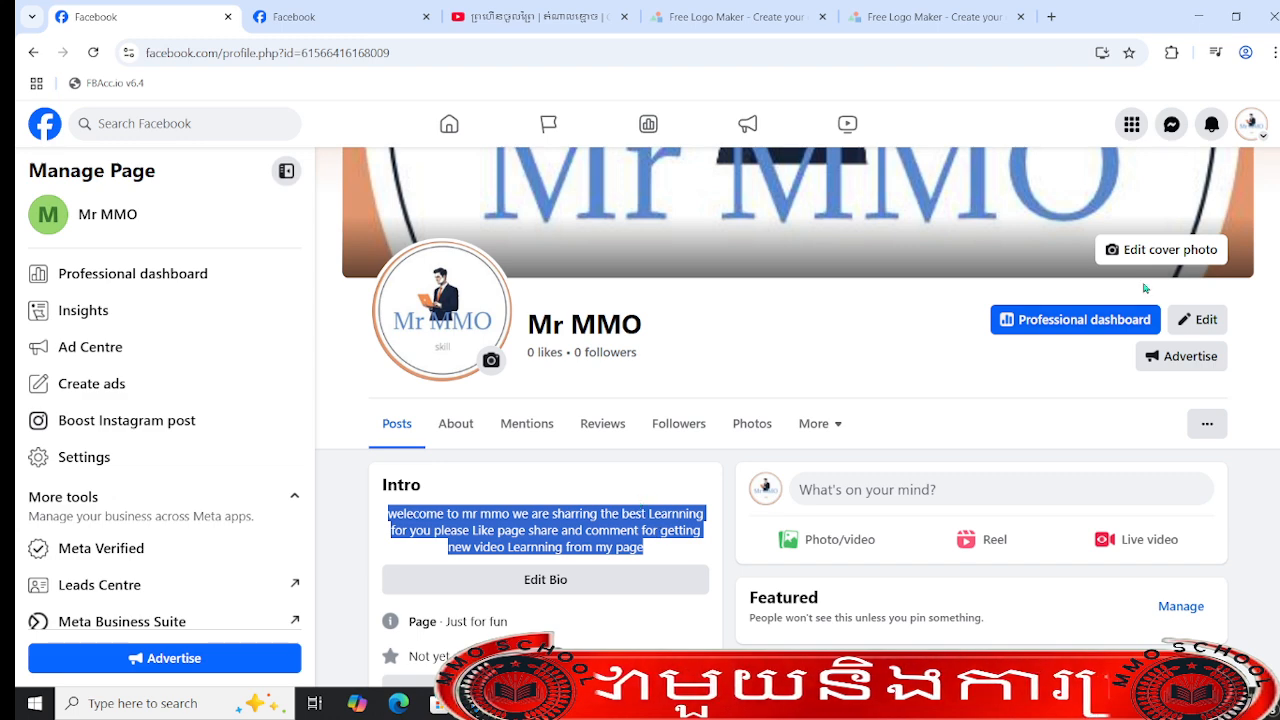
pyautogui.scroll(-3, 798, 416)
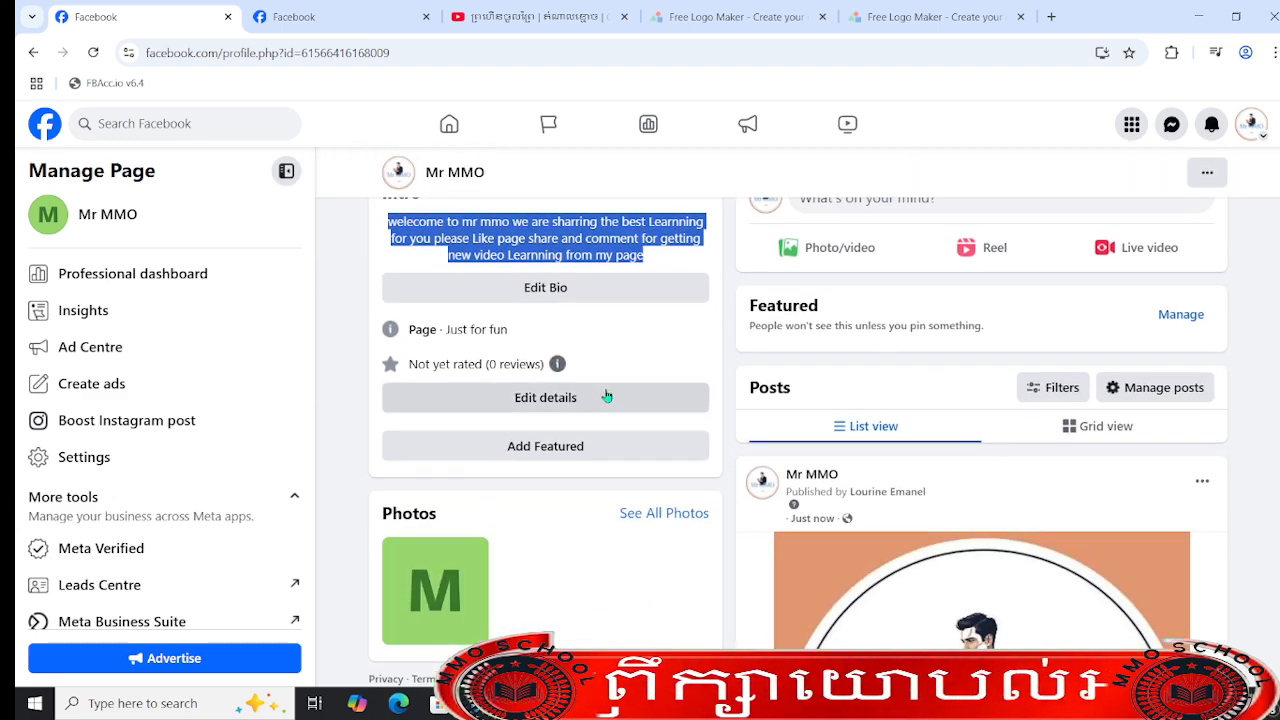
pyautogui.scroll(3, 665, 362)
pyautogui.click(604, 558)
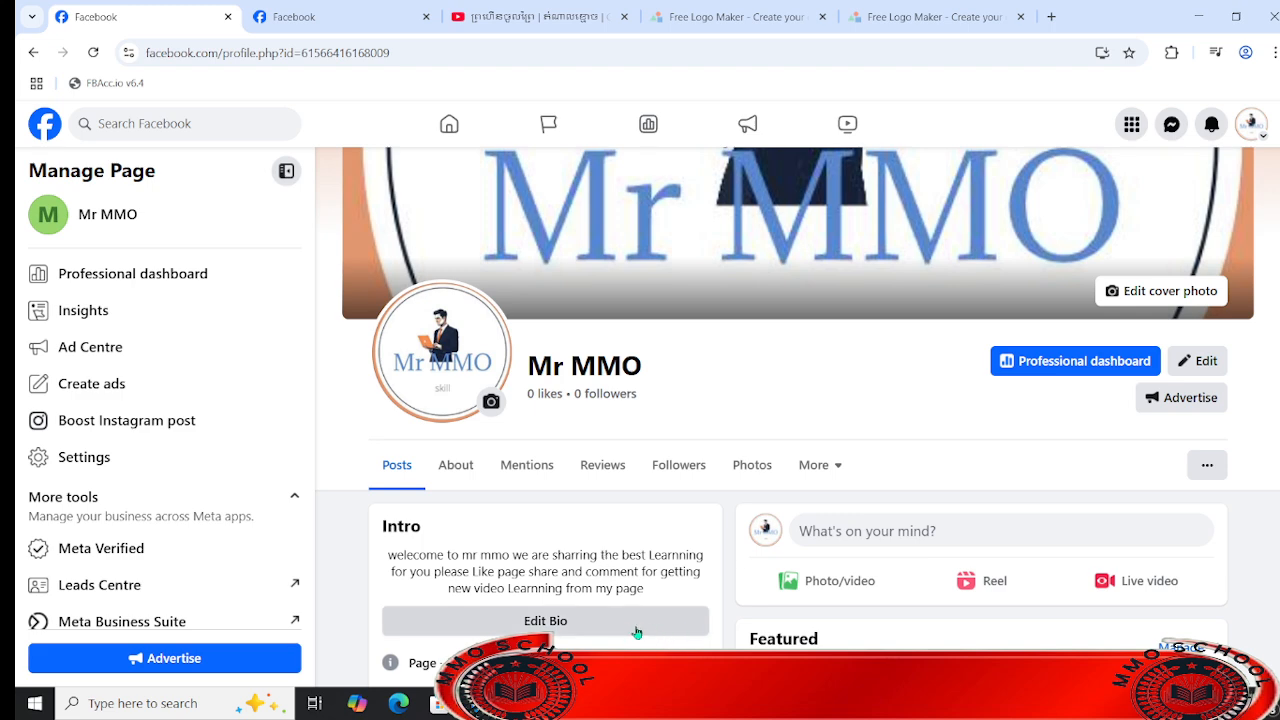
# - Open the Page's category for editing from the Intro details and remove the "Just for fun" category
pyautogui.scroll(-3, 670, 622)
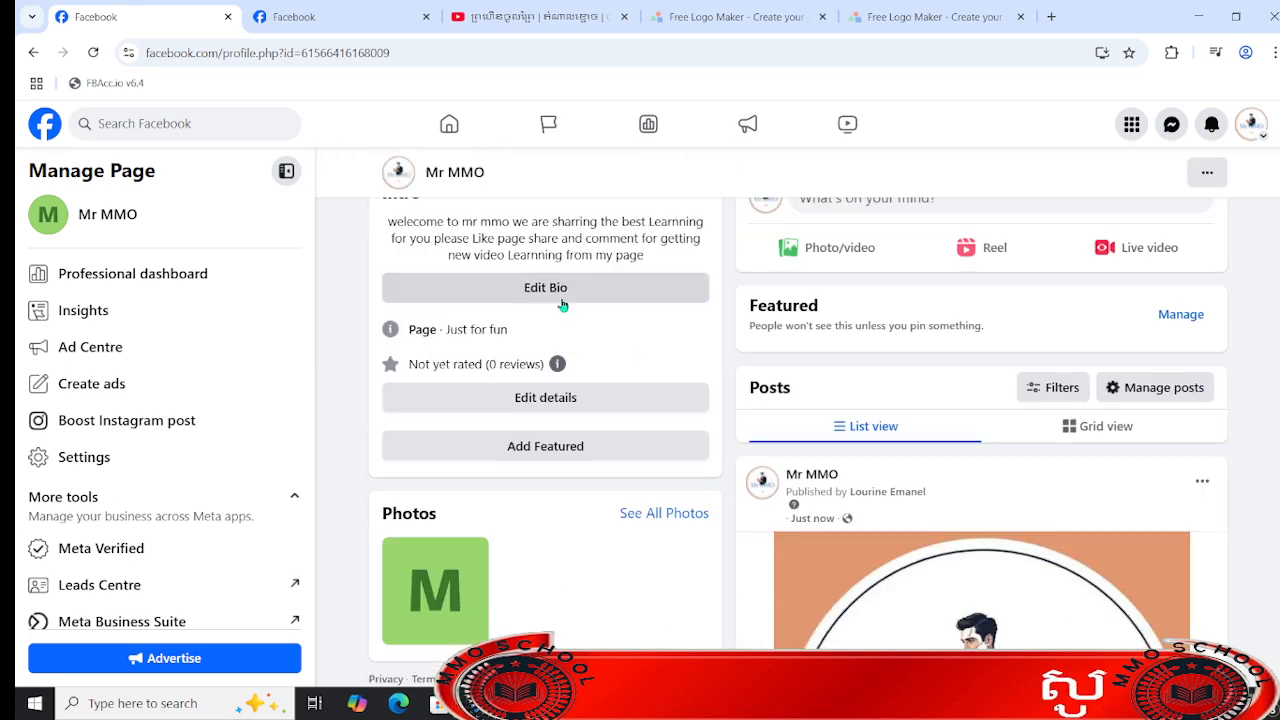
pyautogui.click(603, 407)
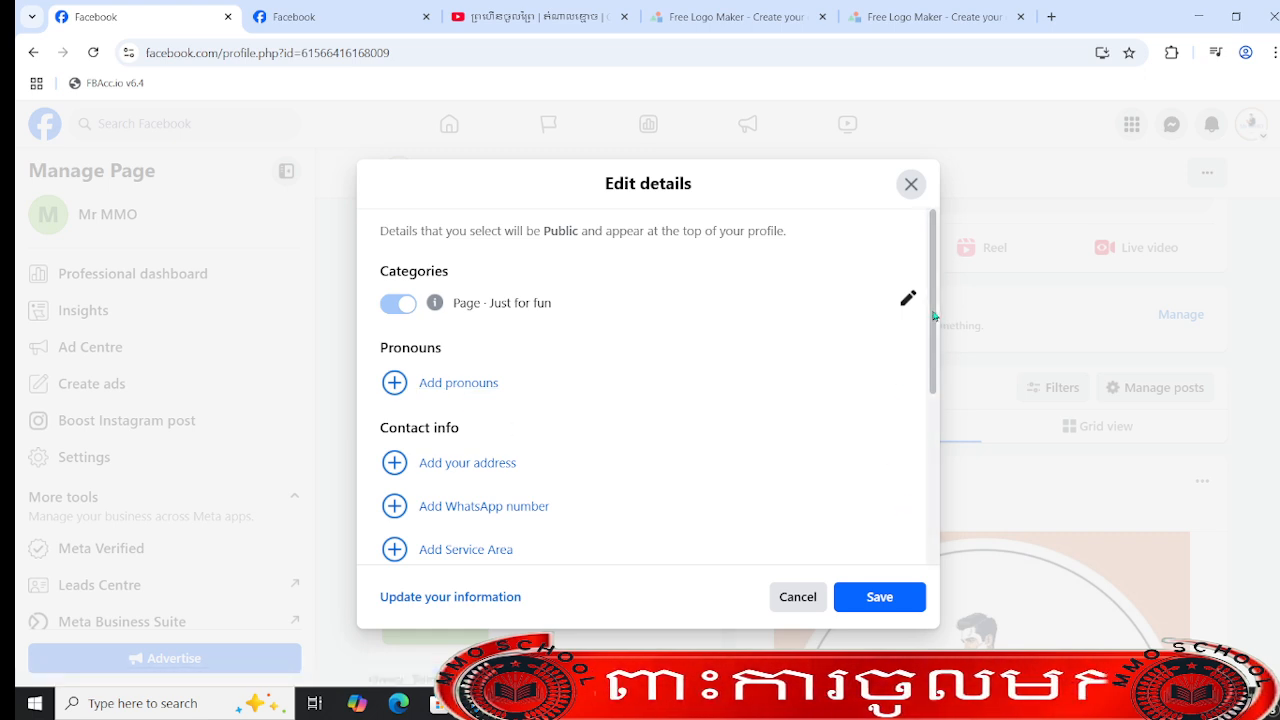
pyautogui.moveTo(935, 317)
pyautogui.mouseDown()
pyautogui.moveTo(942, 512)
pyautogui.moveTo(928, 323)
pyautogui.mouseUp()
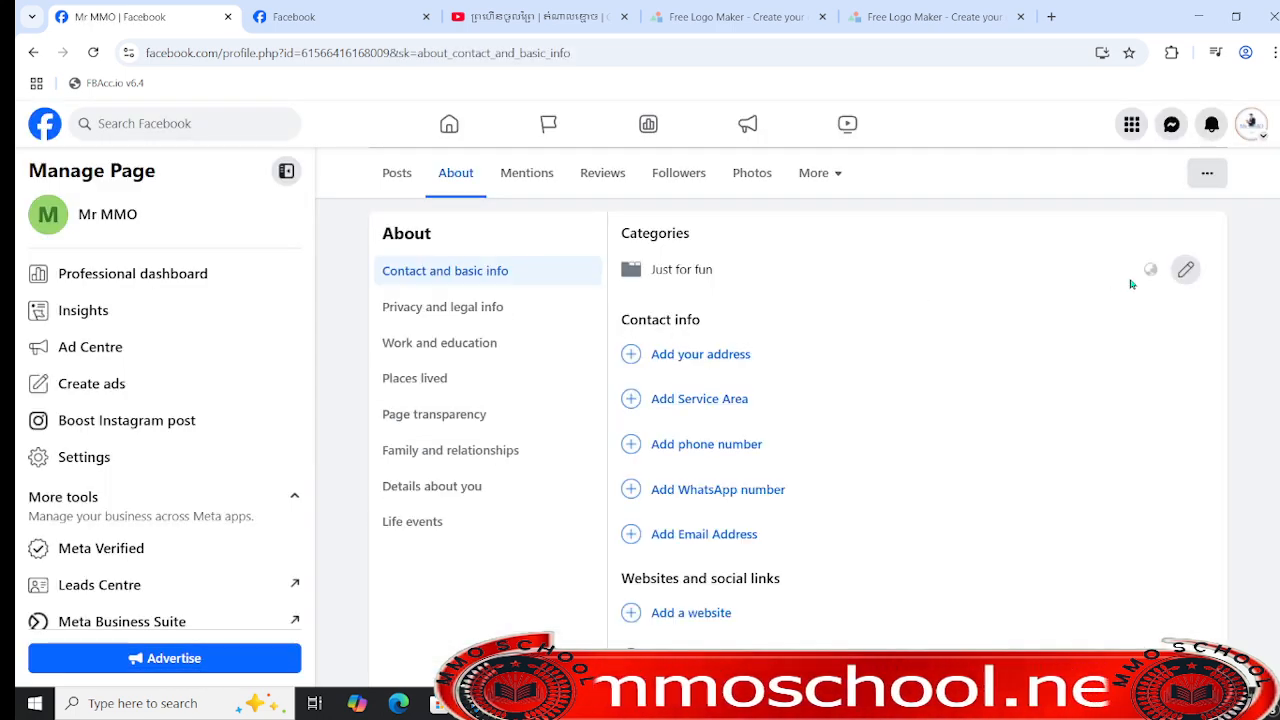
pyautogui.doubleClick(649, 232)
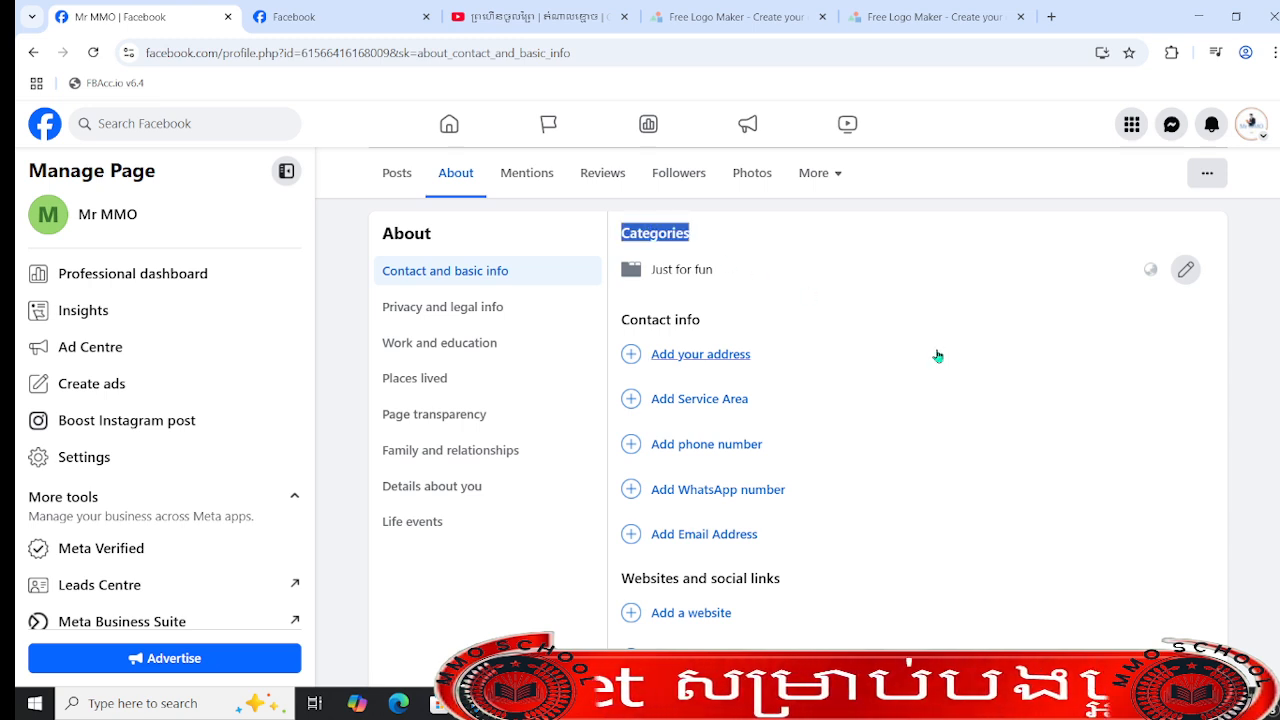
pyautogui.click(1184, 270)
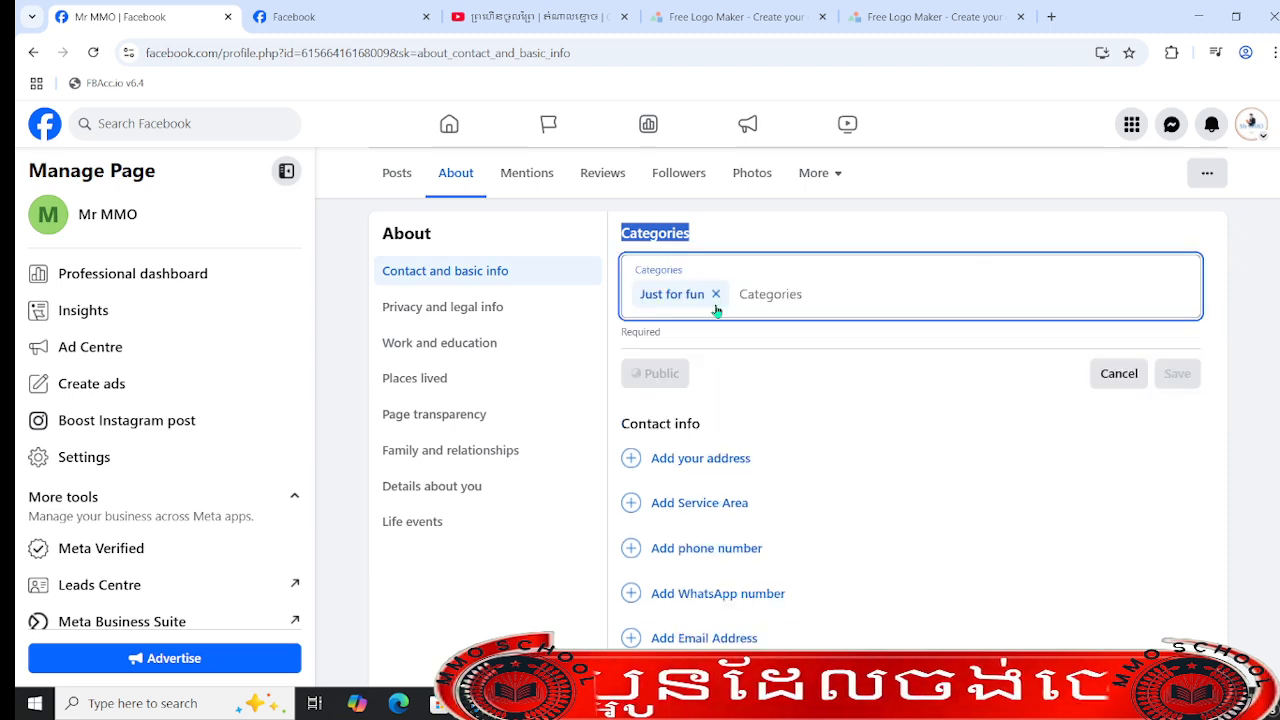
pyautogui.click(716, 294)
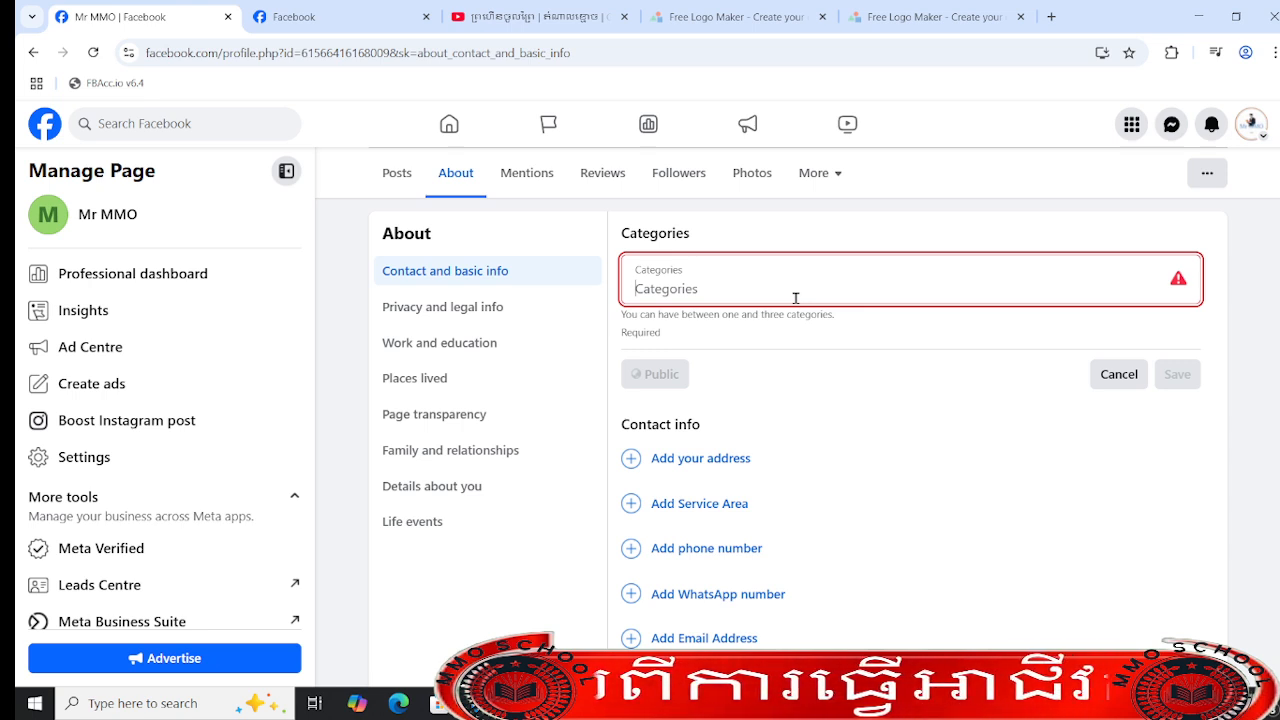
# - Try out the categories Advertising/marketing, Clothing (brand) and Health food shop in turn, removing each one again
pyautogui.write('advert')
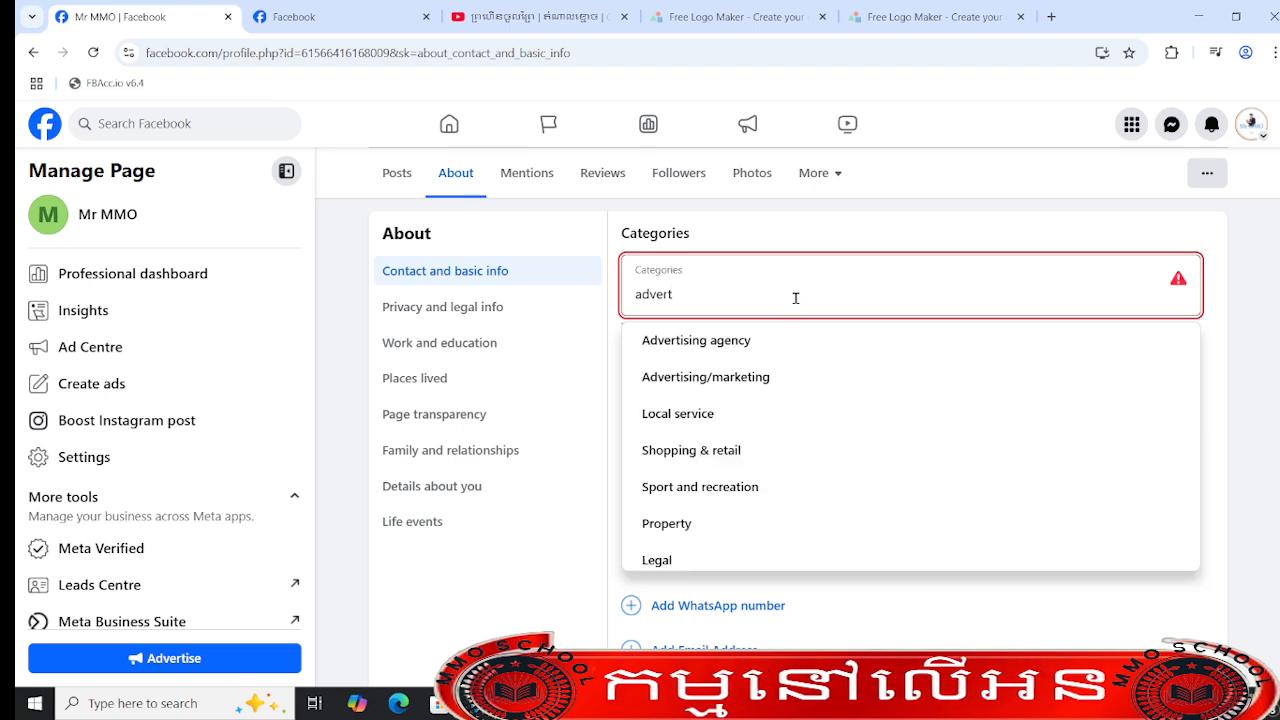
pyautogui.click(818, 377)
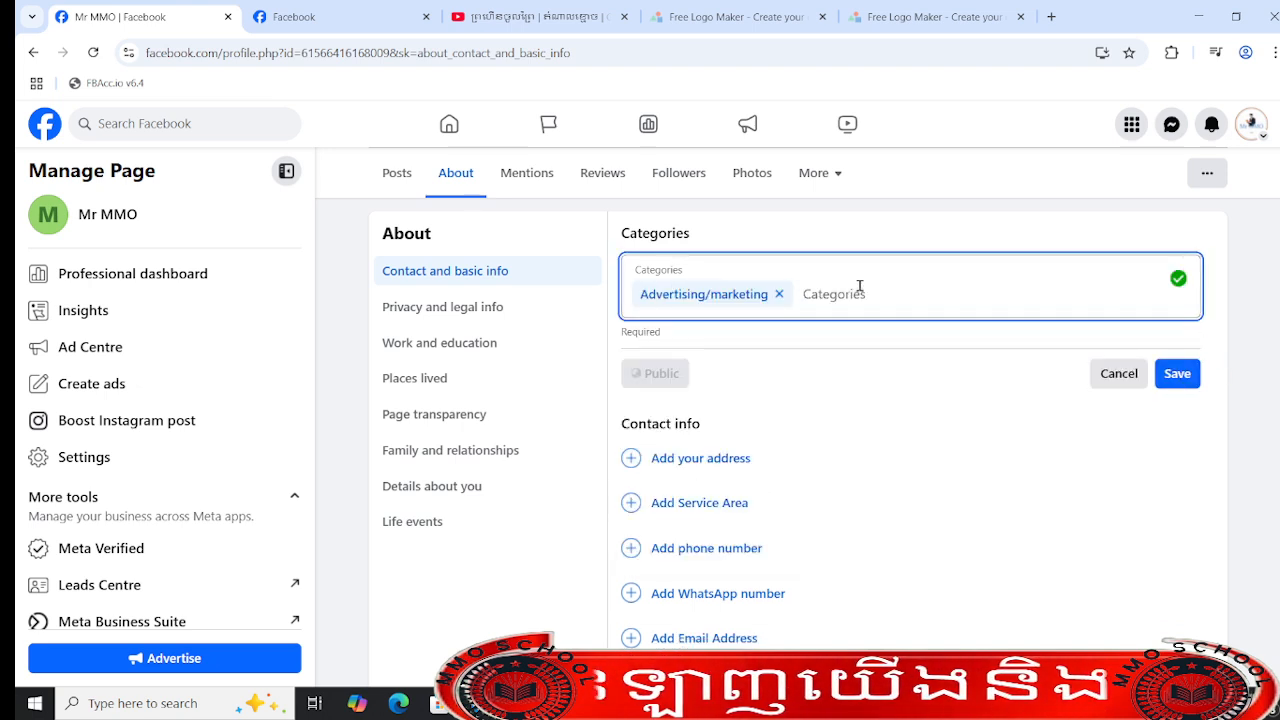
pyautogui.click(778, 294)
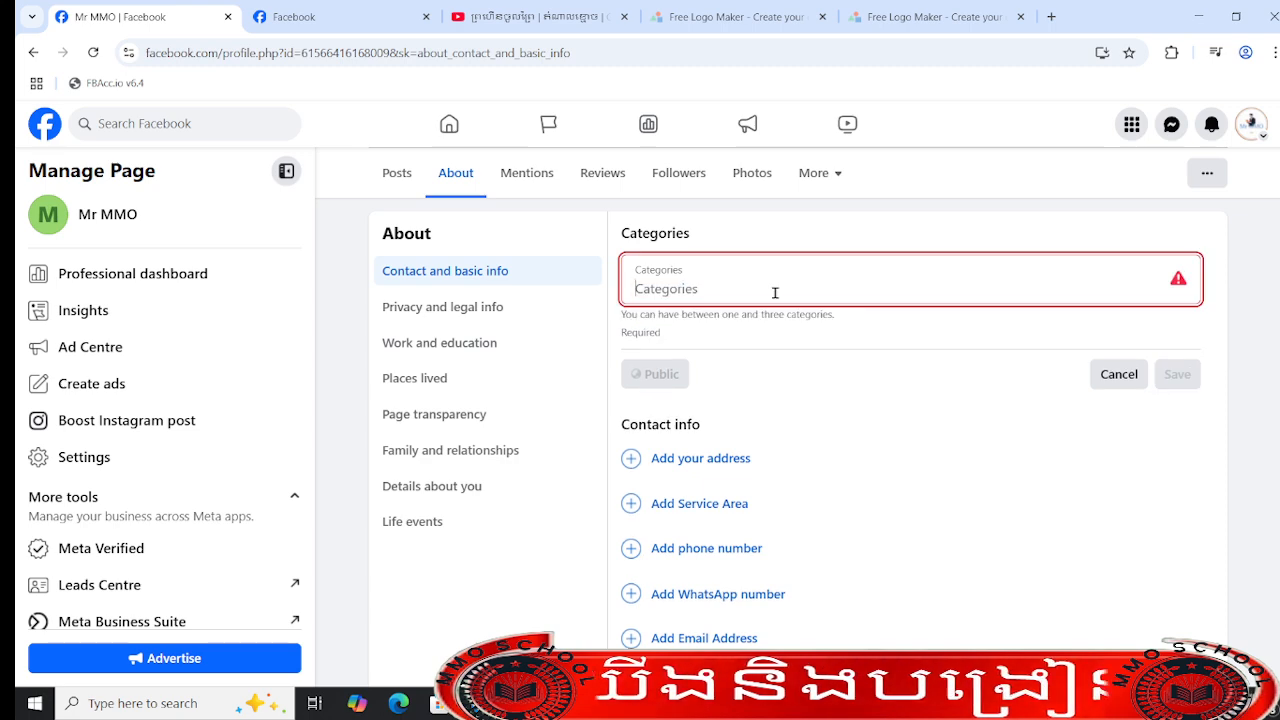
pyautogui.write('clo')
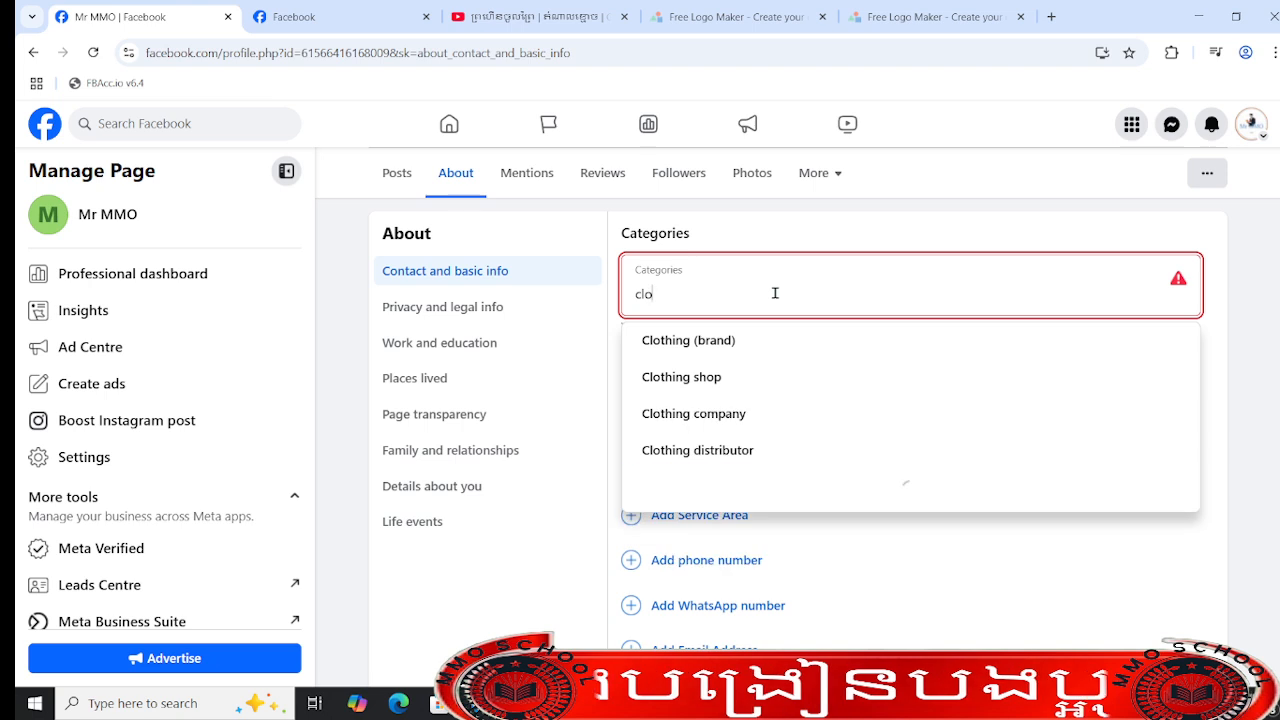
pyautogui.write('thi')
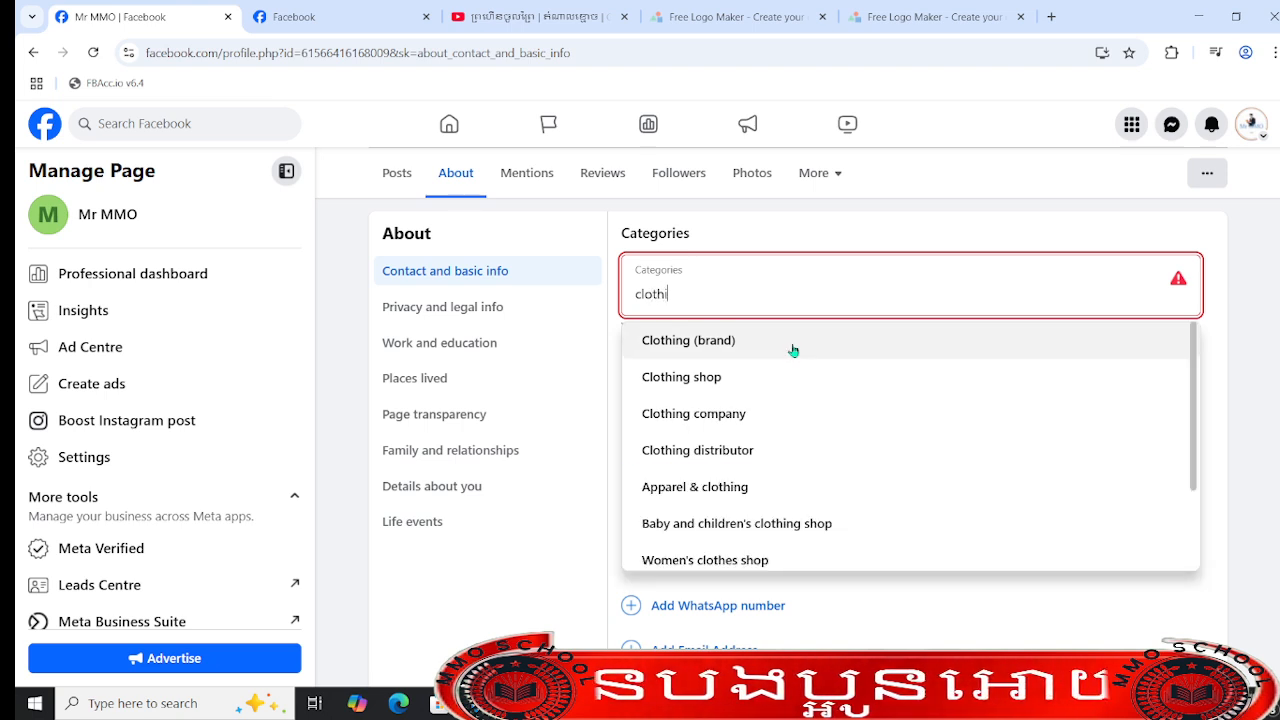
pyautogui.click(792, 345)
pyautogui.click(739, 290)
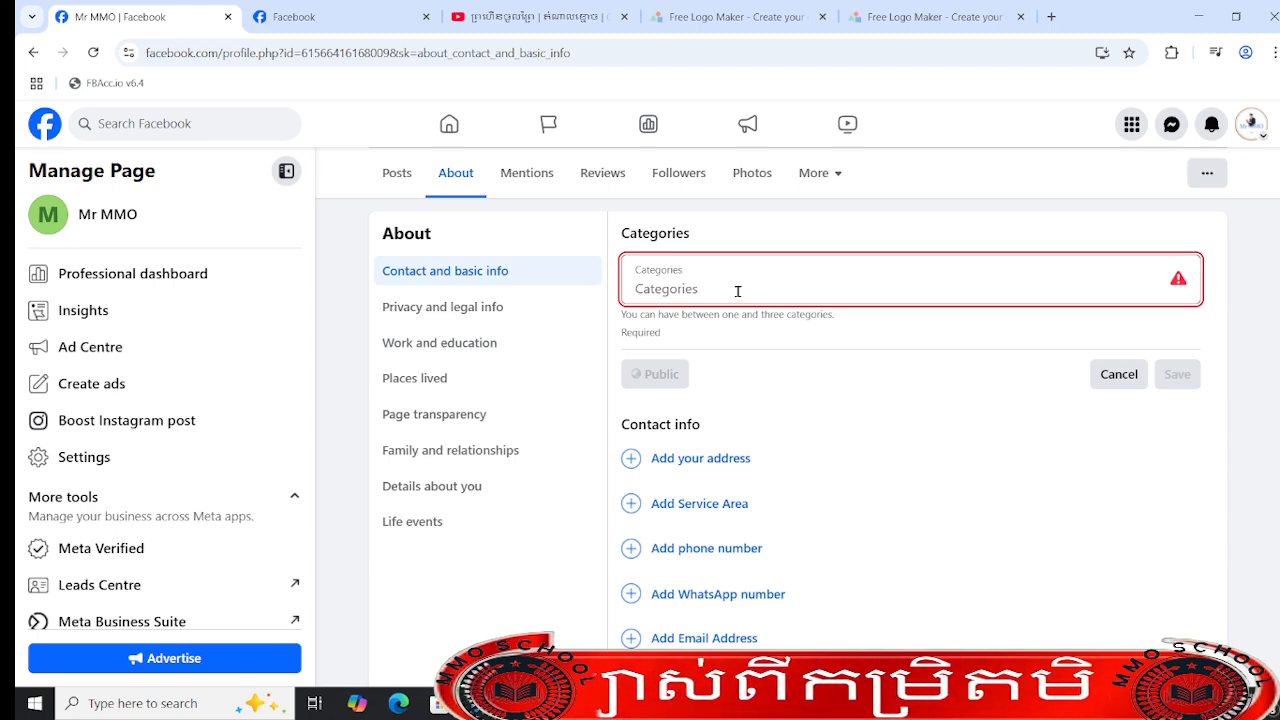
pyautogui.write('heal')
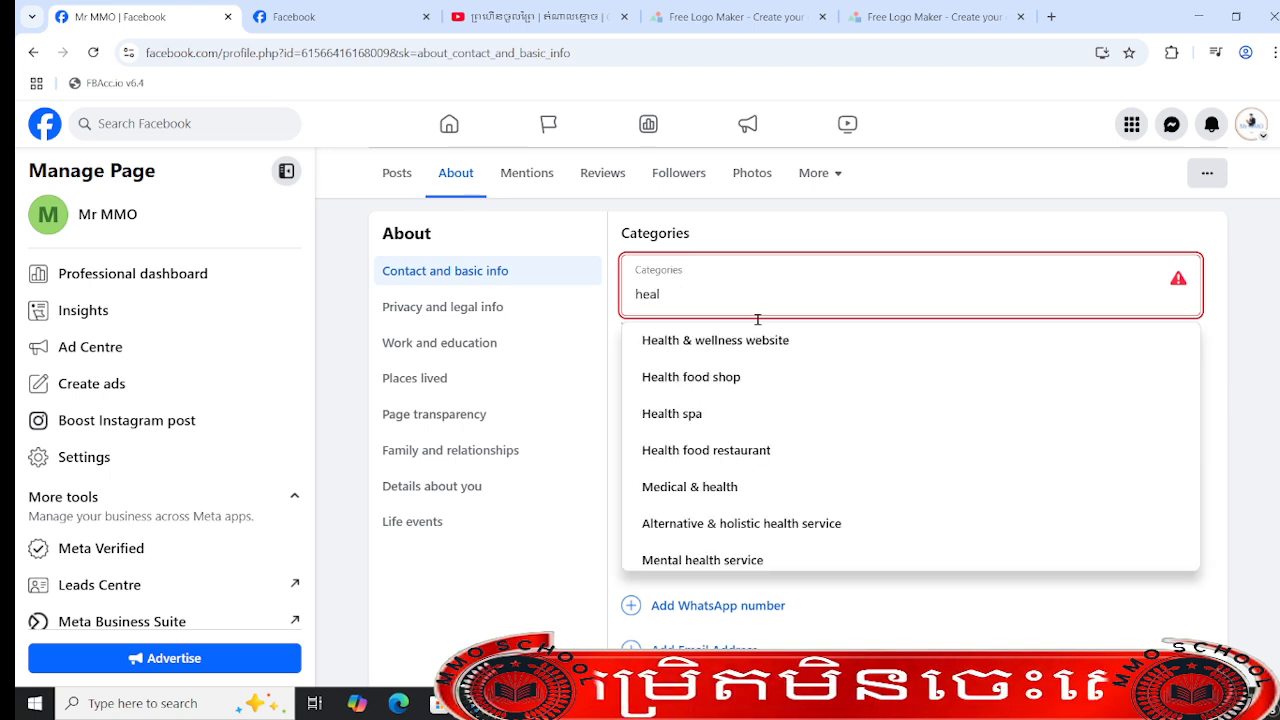
pyautogui.click(820, 398)
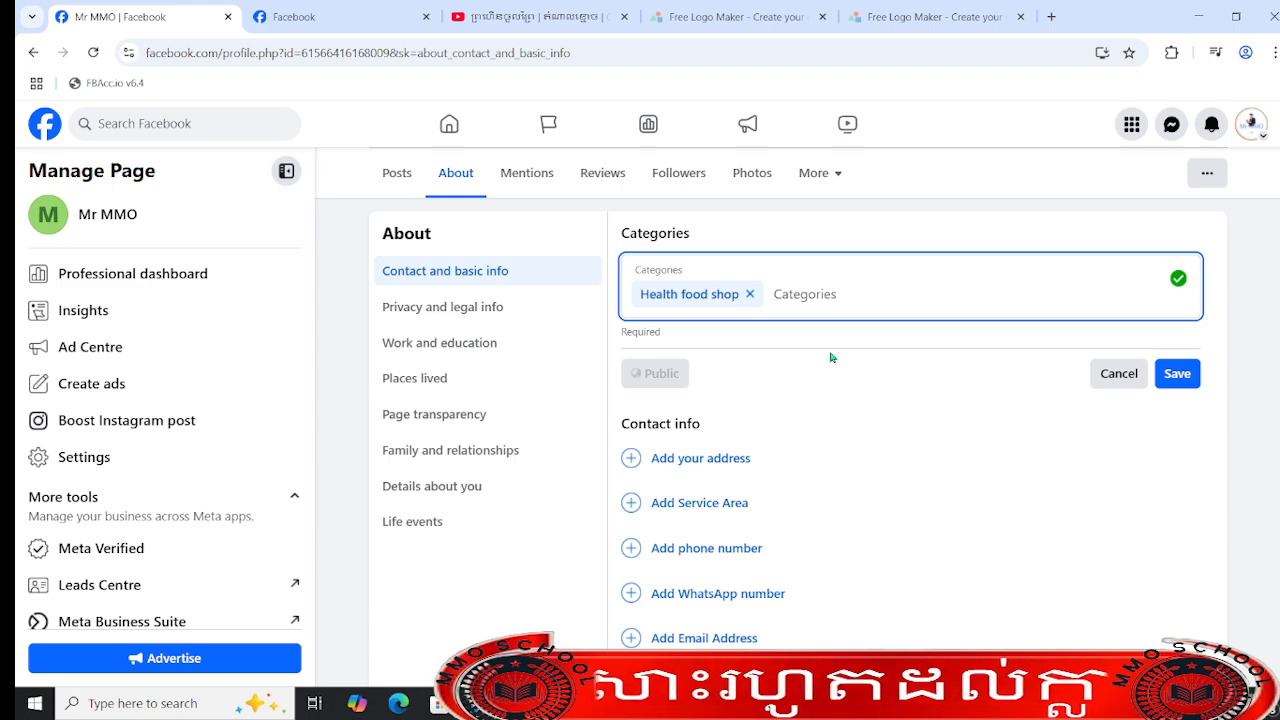
pyautogui.click(750, 296)
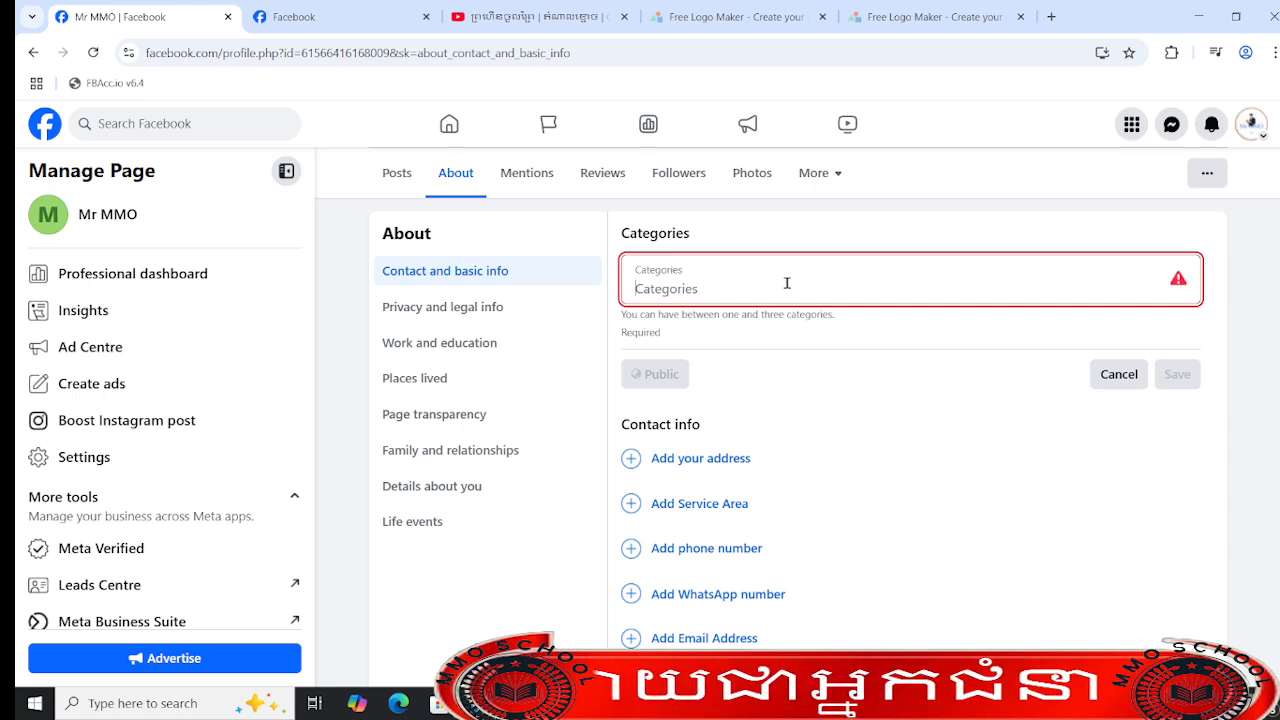
# - Set the Page's category to Advertising/marketing and save it
pyautogui.write('adve')
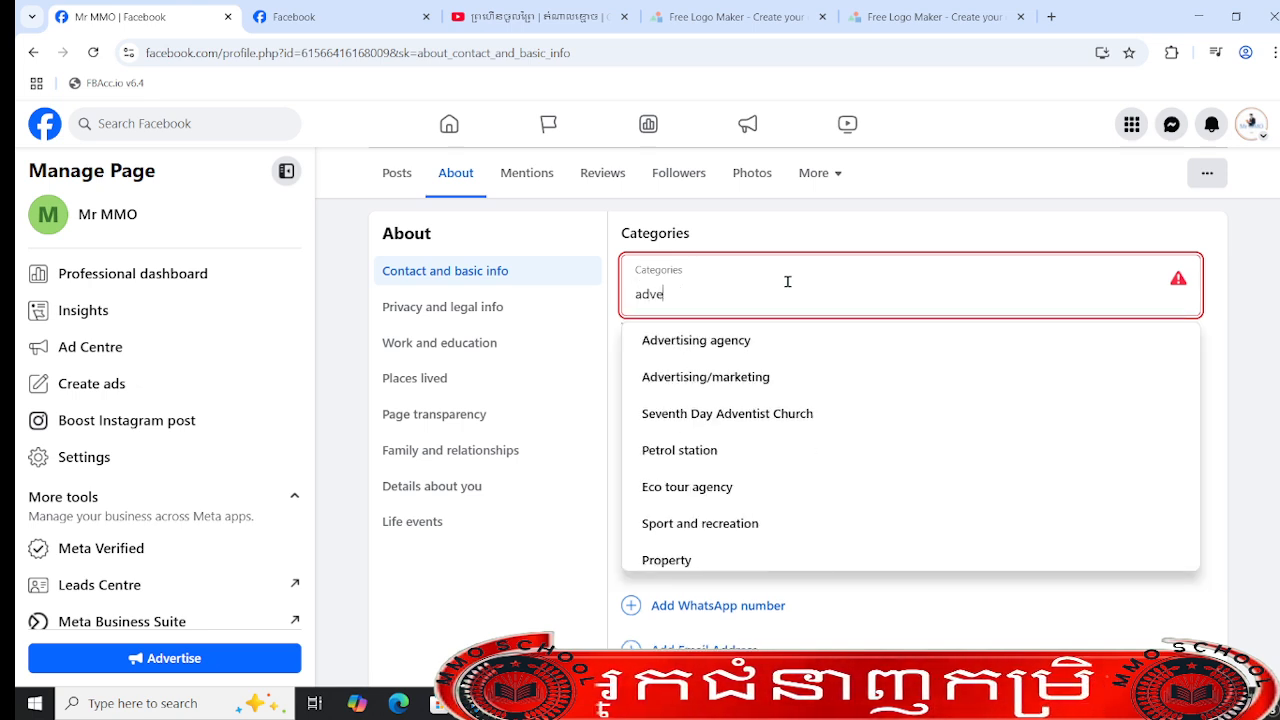
pyautogui.click(805, 372)
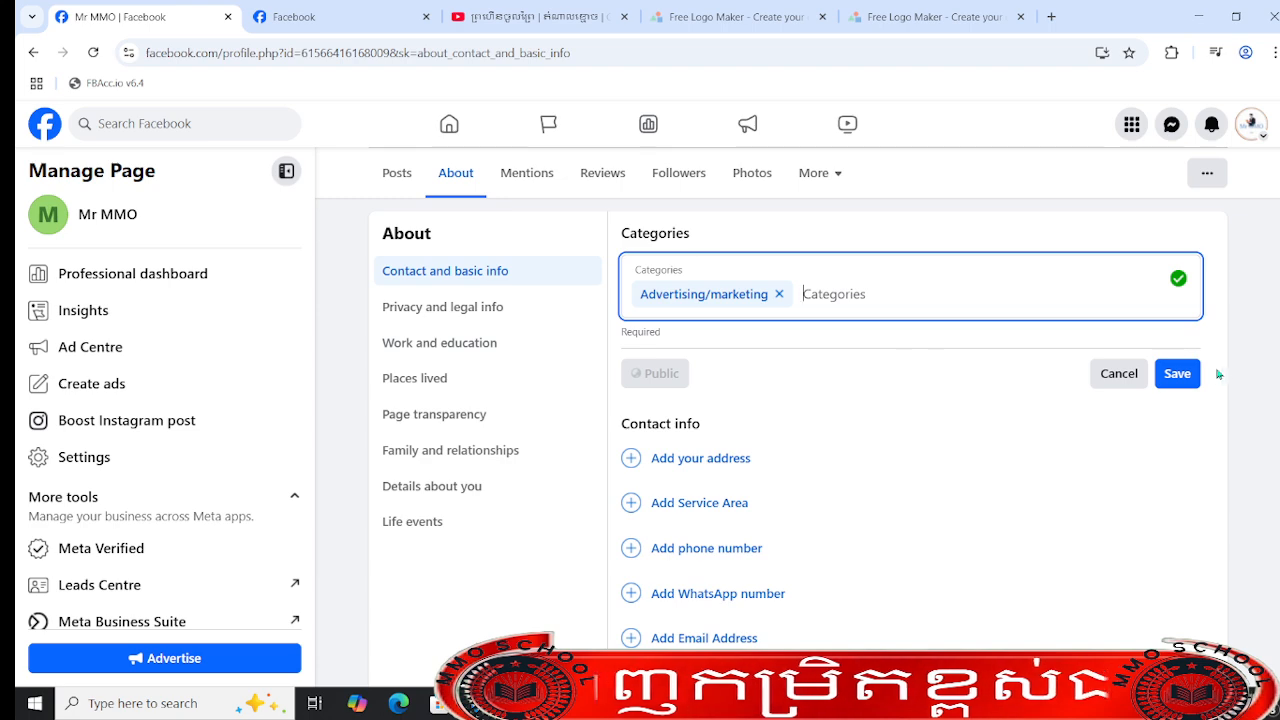
pyautogui.click(1180, 375)
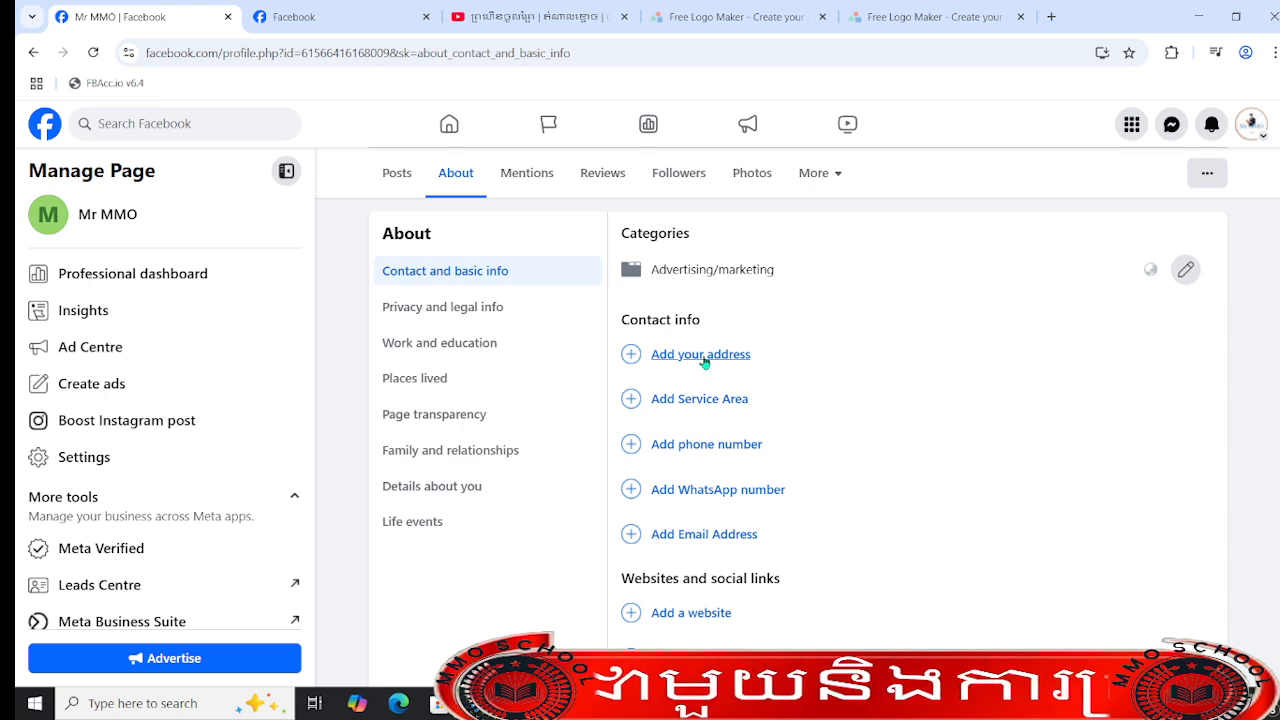
# - Start adding an address to the Page's contact info and enter the street address
pyautogui.click(708, 360)
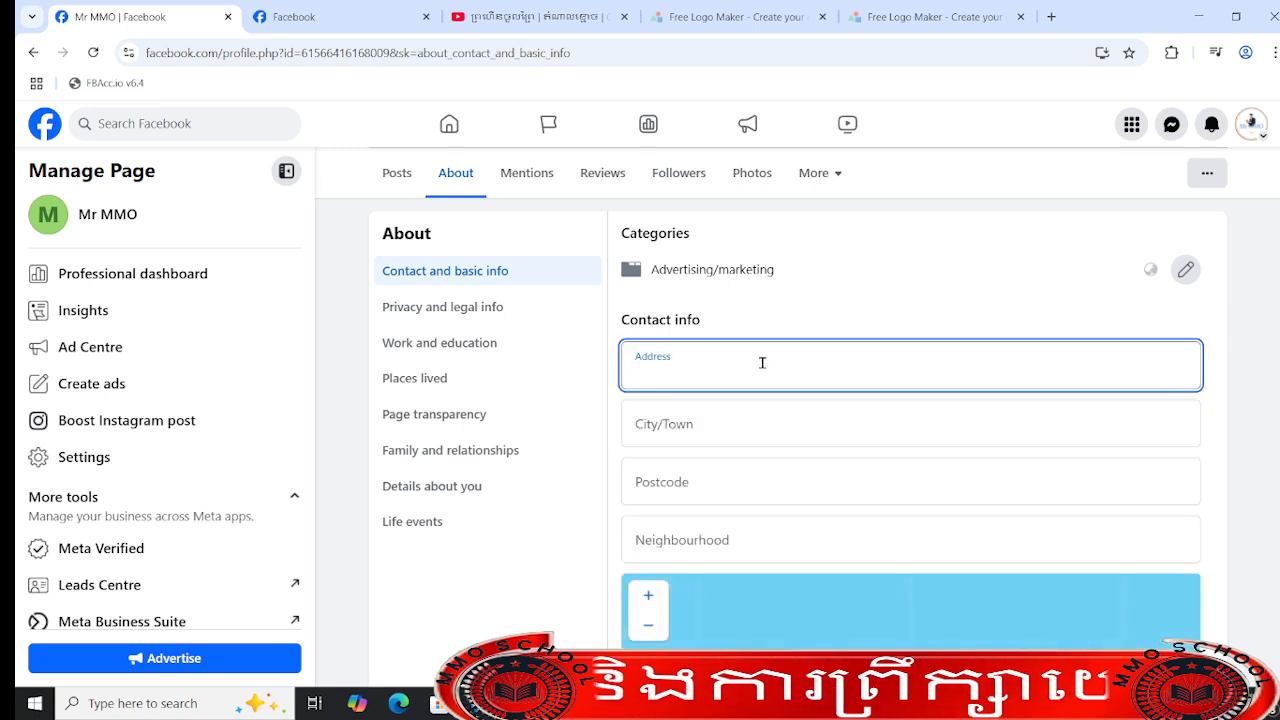
pyautogui.write('phnom ')
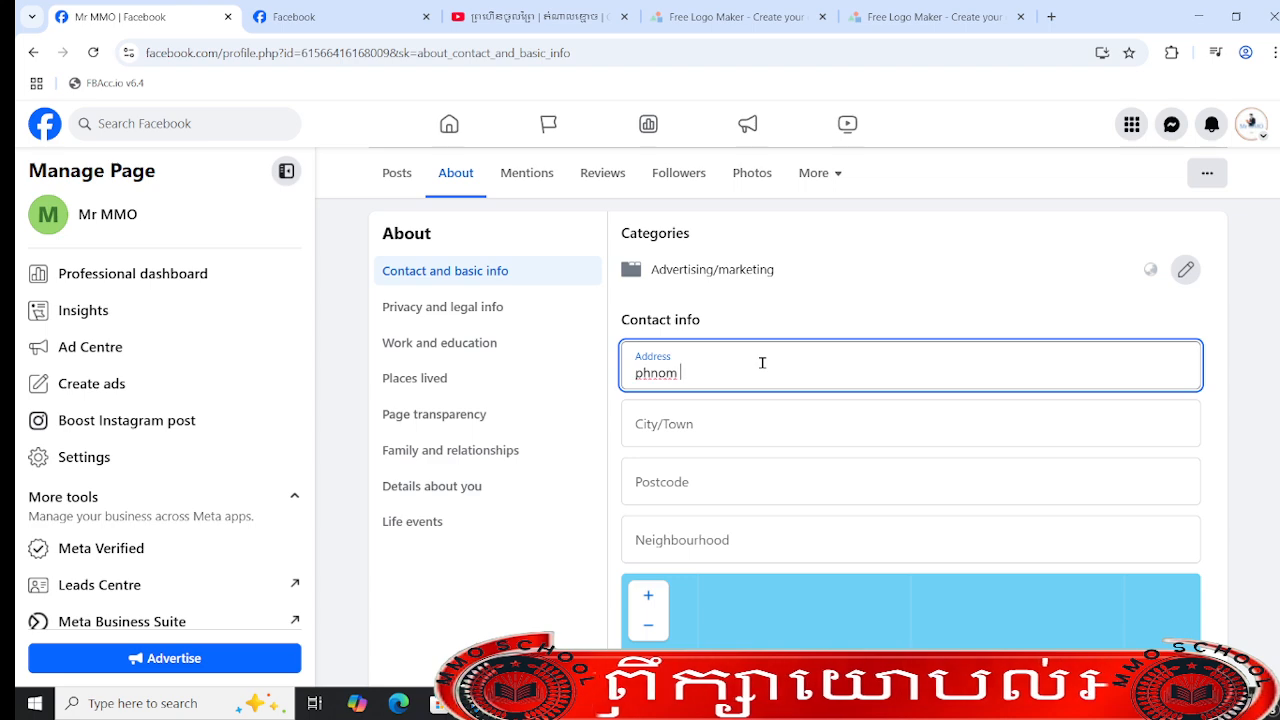
pyautogui.write('penh thm')
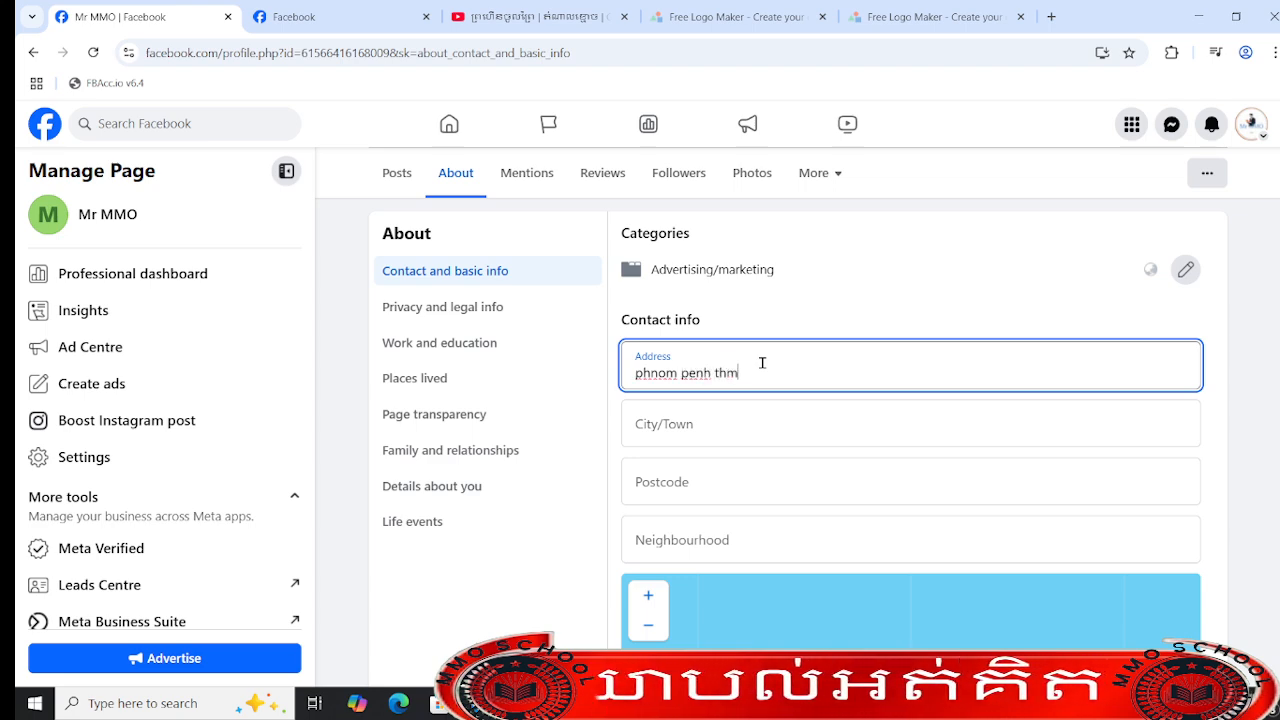
pyautogui.write('ey k')
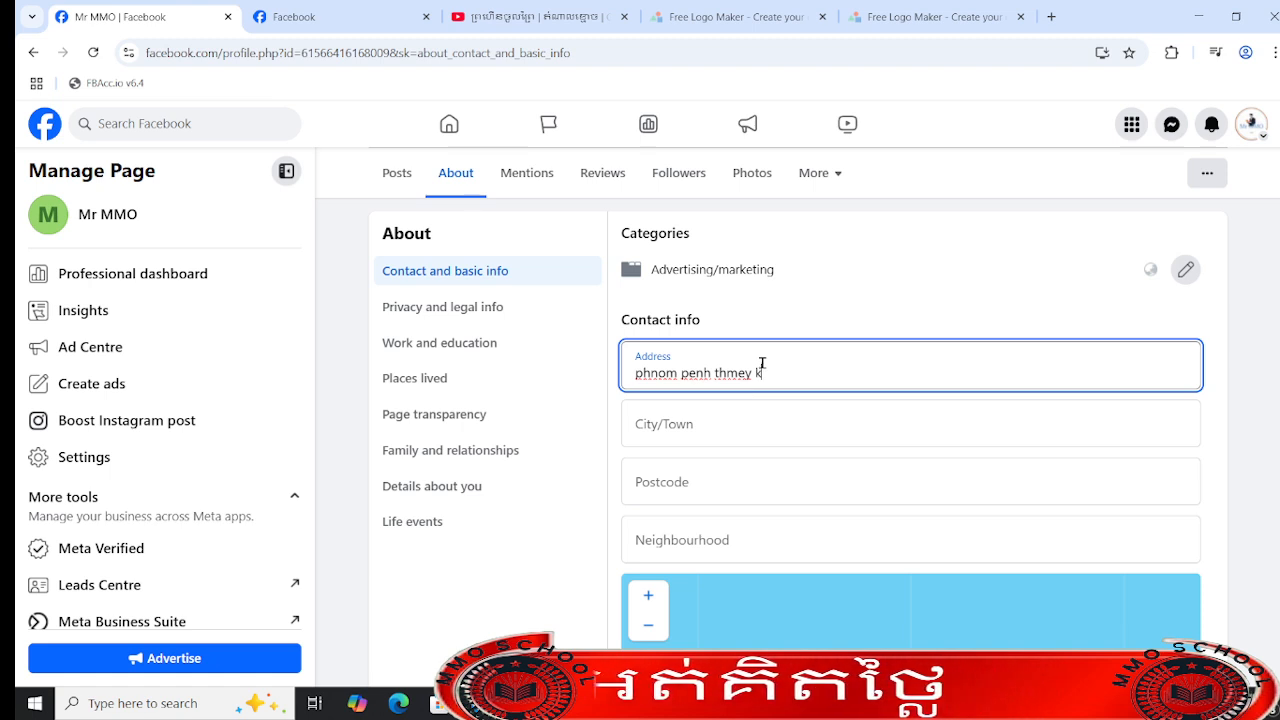
pyautogui.write('han sen sok')
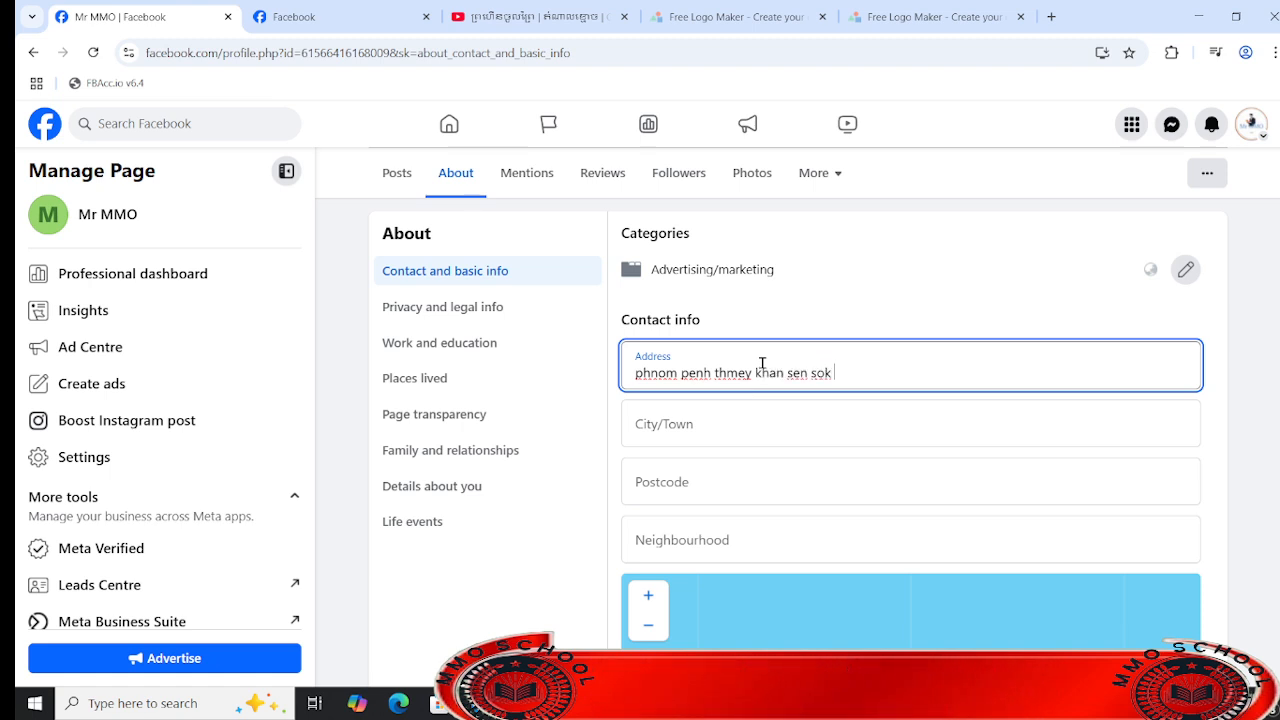
# - Choose the matching city and enter the postcode for the Page's address
pyautogui.click(804, 435)
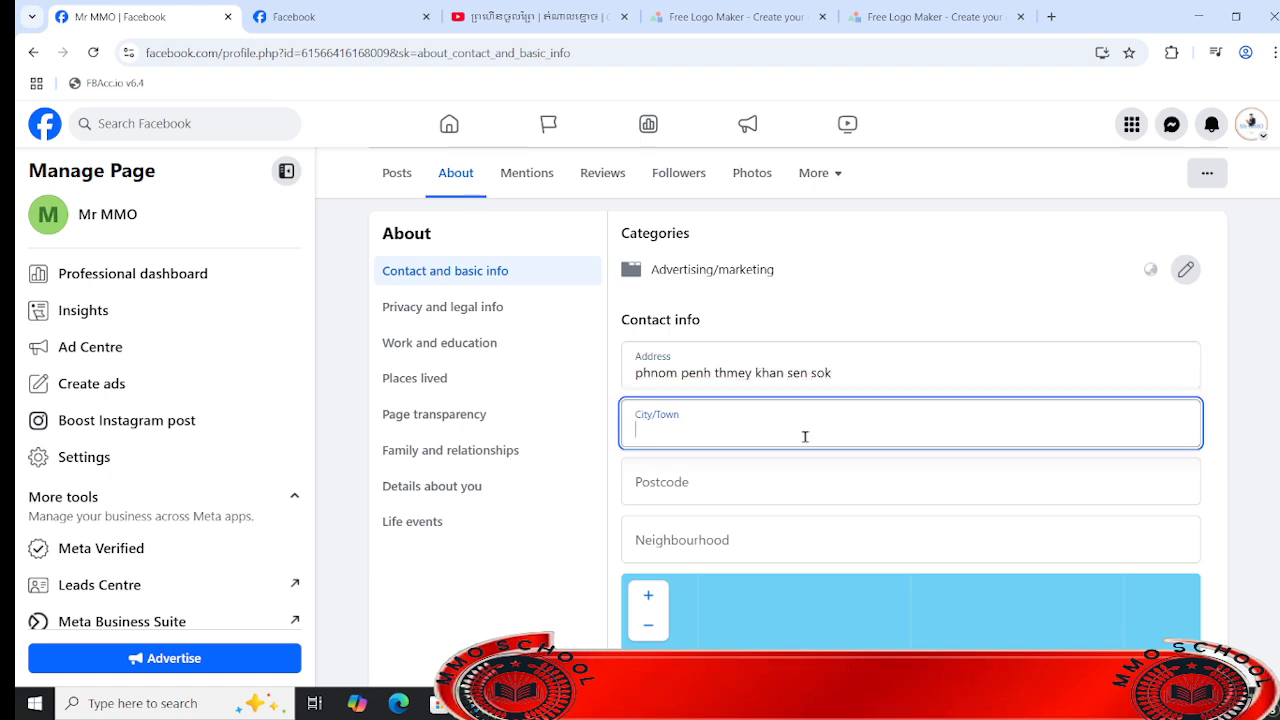
pyautogui.write('phnom')
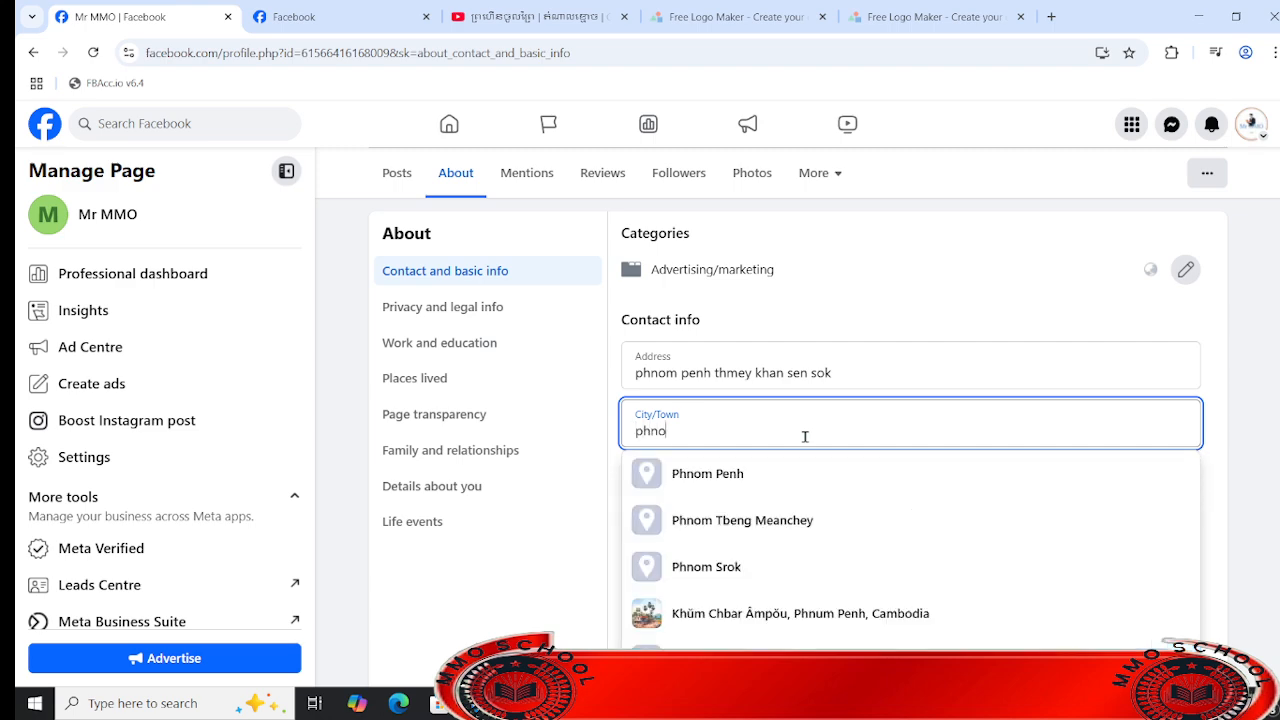
pyautogui.click(820, 470)
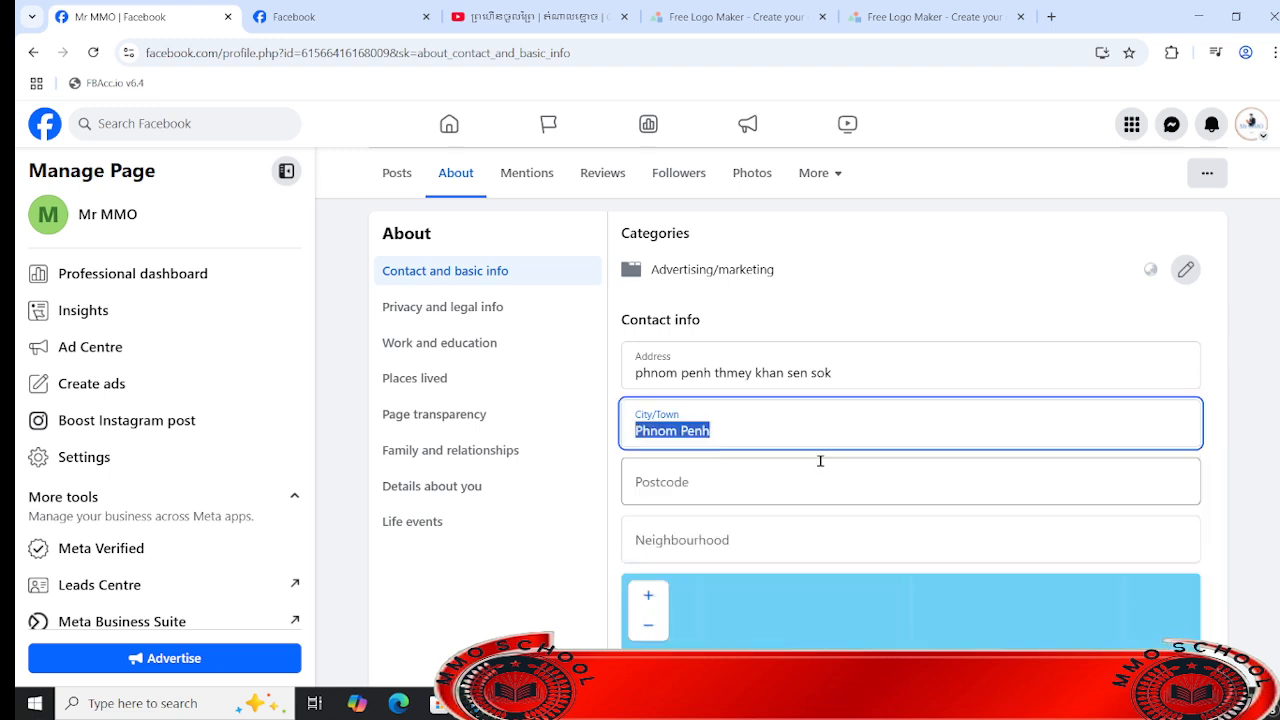
pyautogui.click(759, 482)
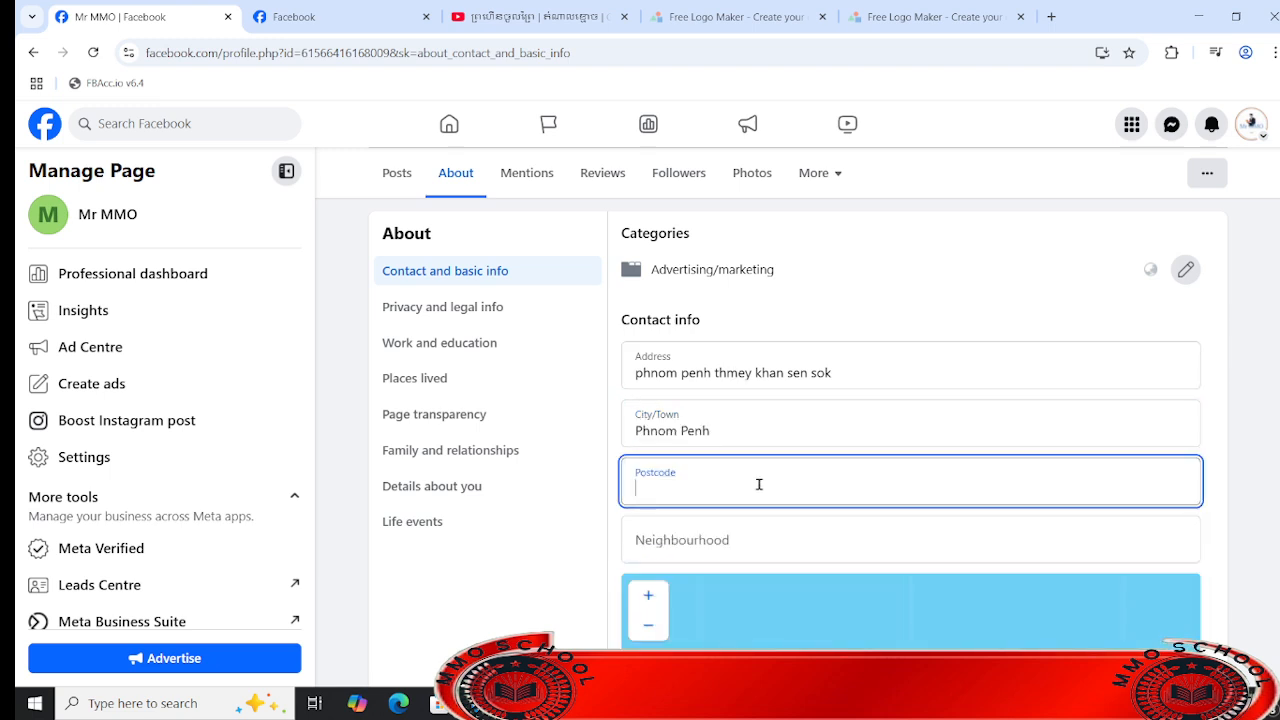
pyautogui.write('240')
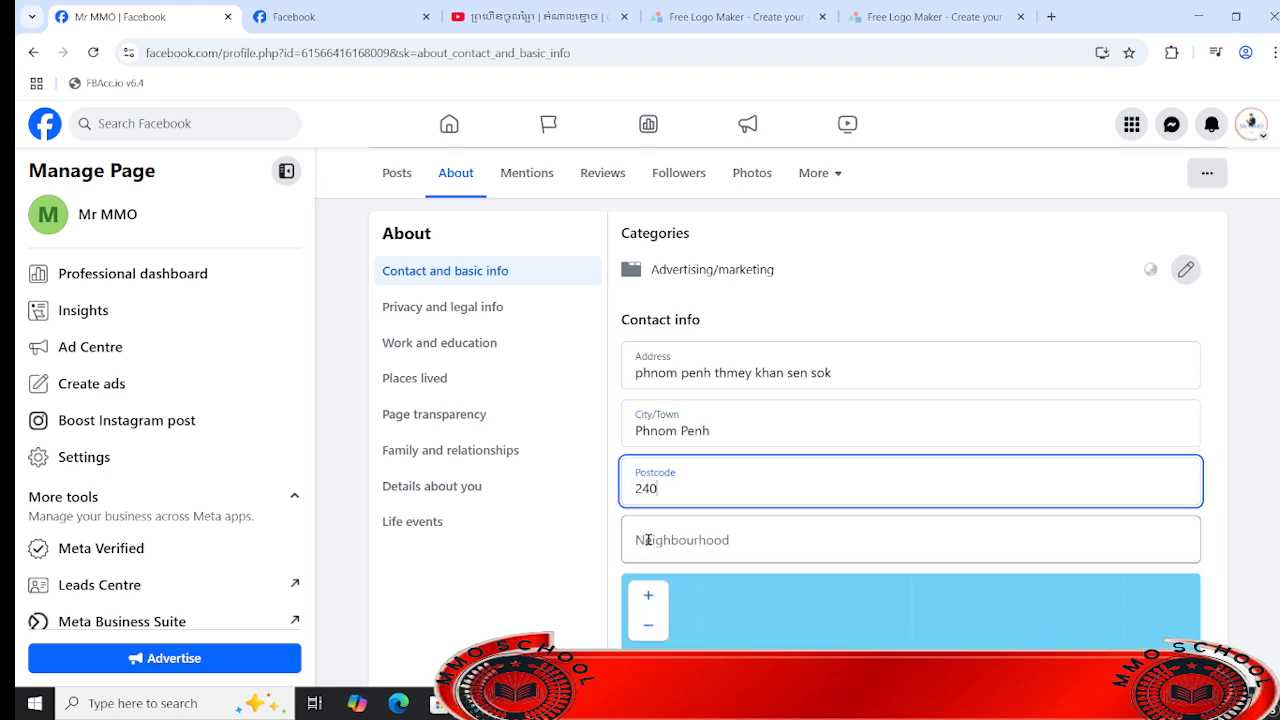
pyautogui.write('44')
pyautogui.click(775, 531)
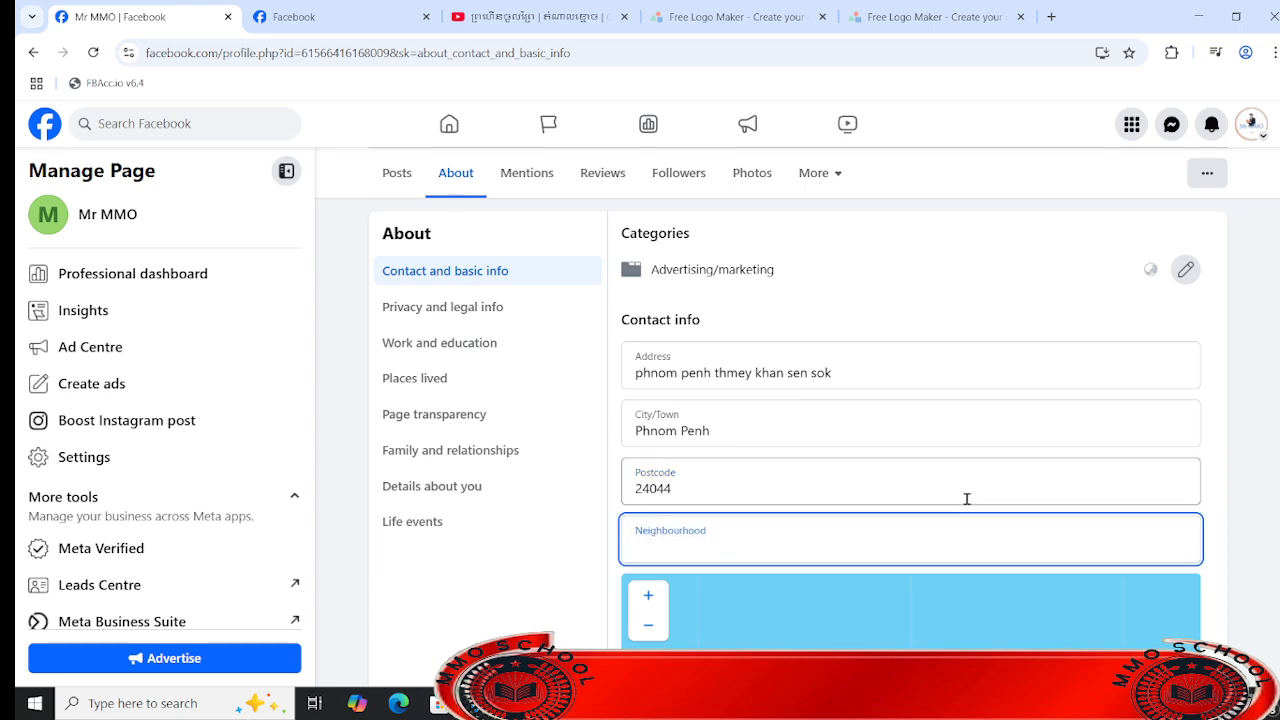
# - Save the Page's address with the neighbourhood left blank, and decline the browser's offer to store it
pyautogui.scroll(-3, 1222, 561)
pyautogui.scroll(7, 1180, 491)
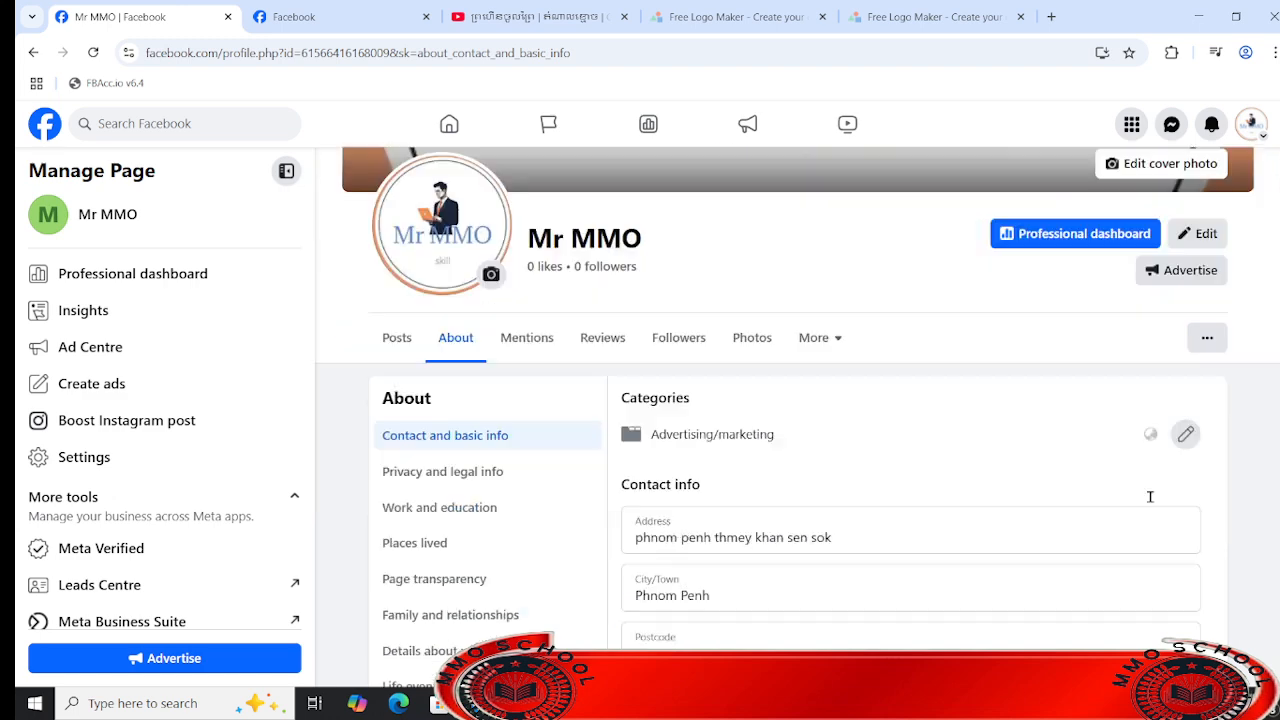
pyautogui.scroll(-4, 1151, 494)
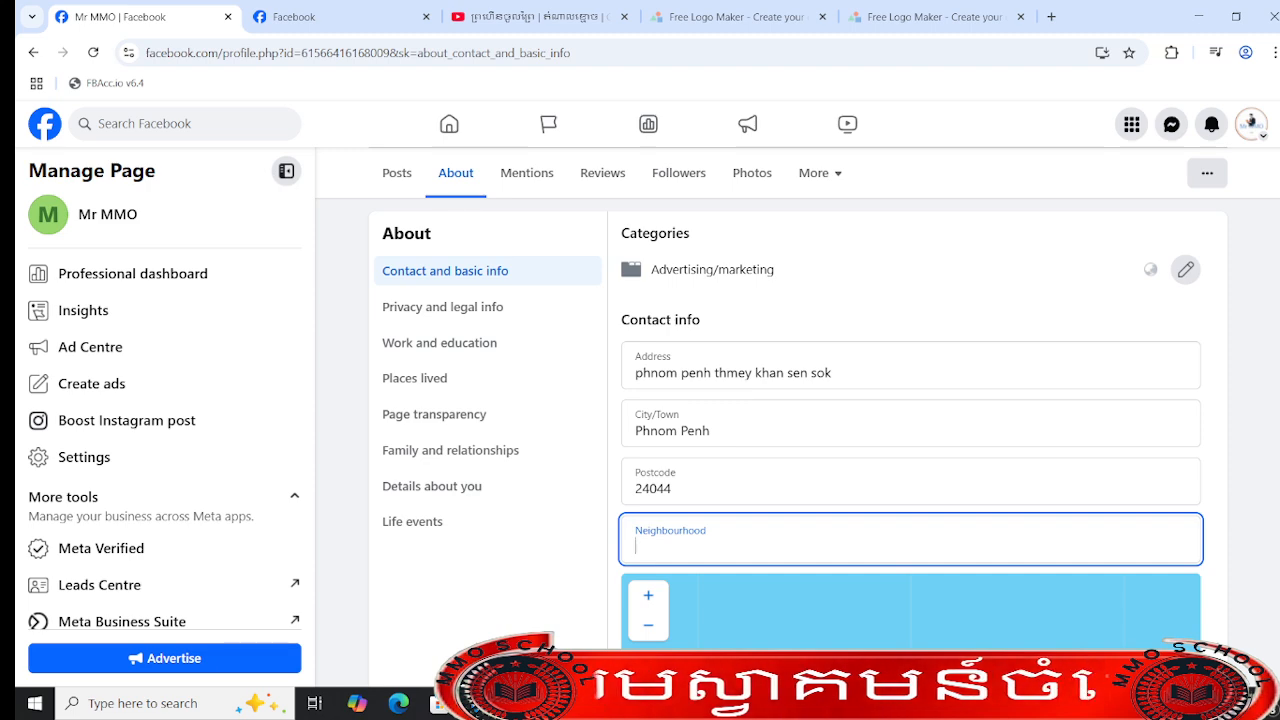
pyautogui.scroll(-3, 760, 420)
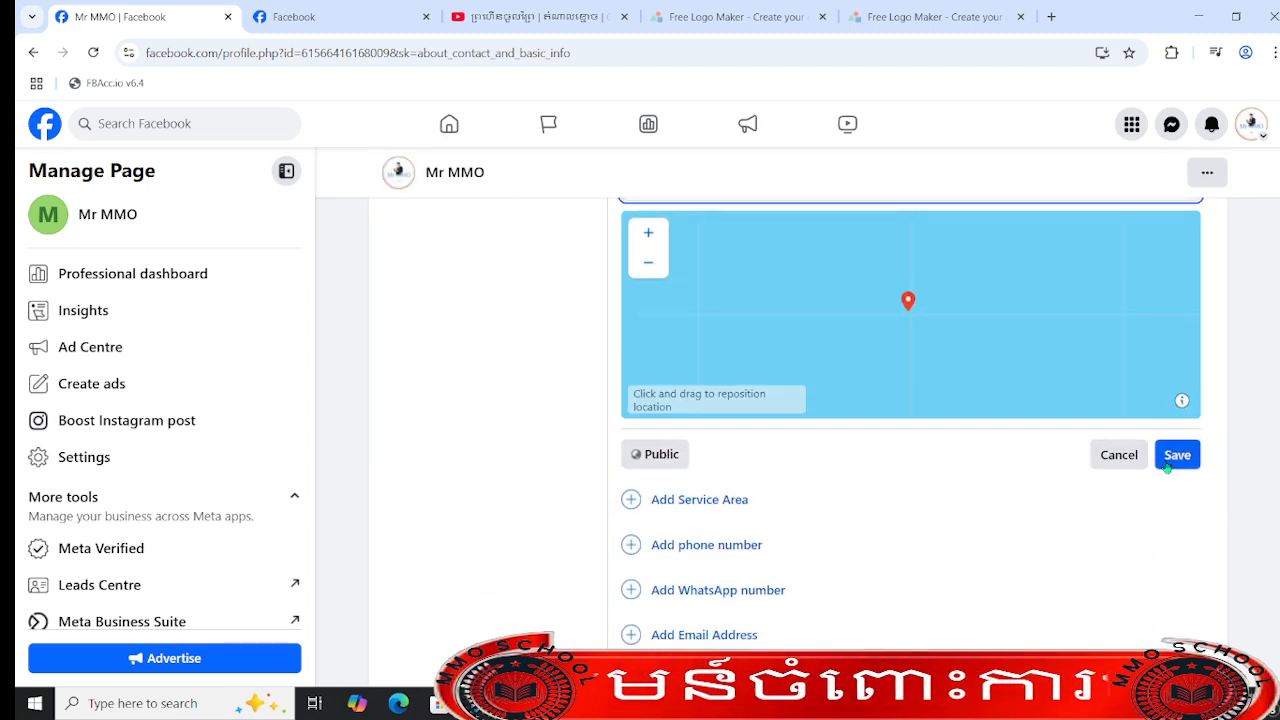
pyautogui.click(1167, 466)
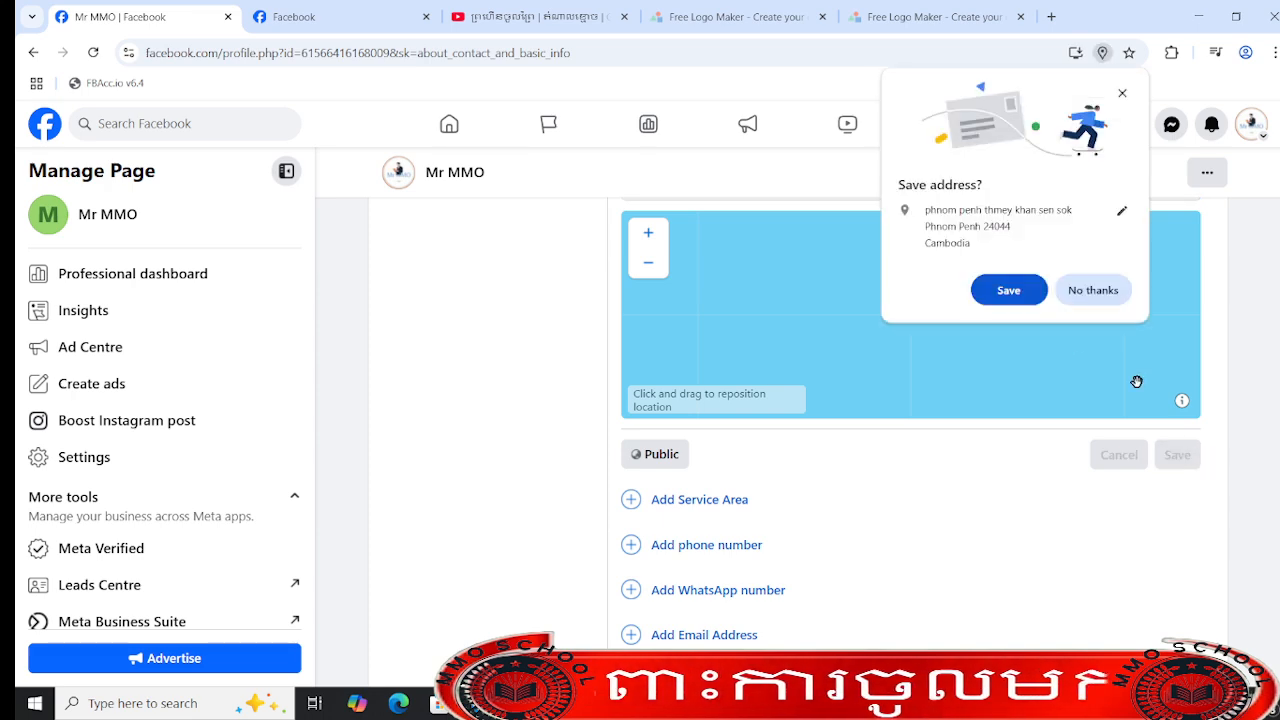
pyautogui.click(1090, 290)
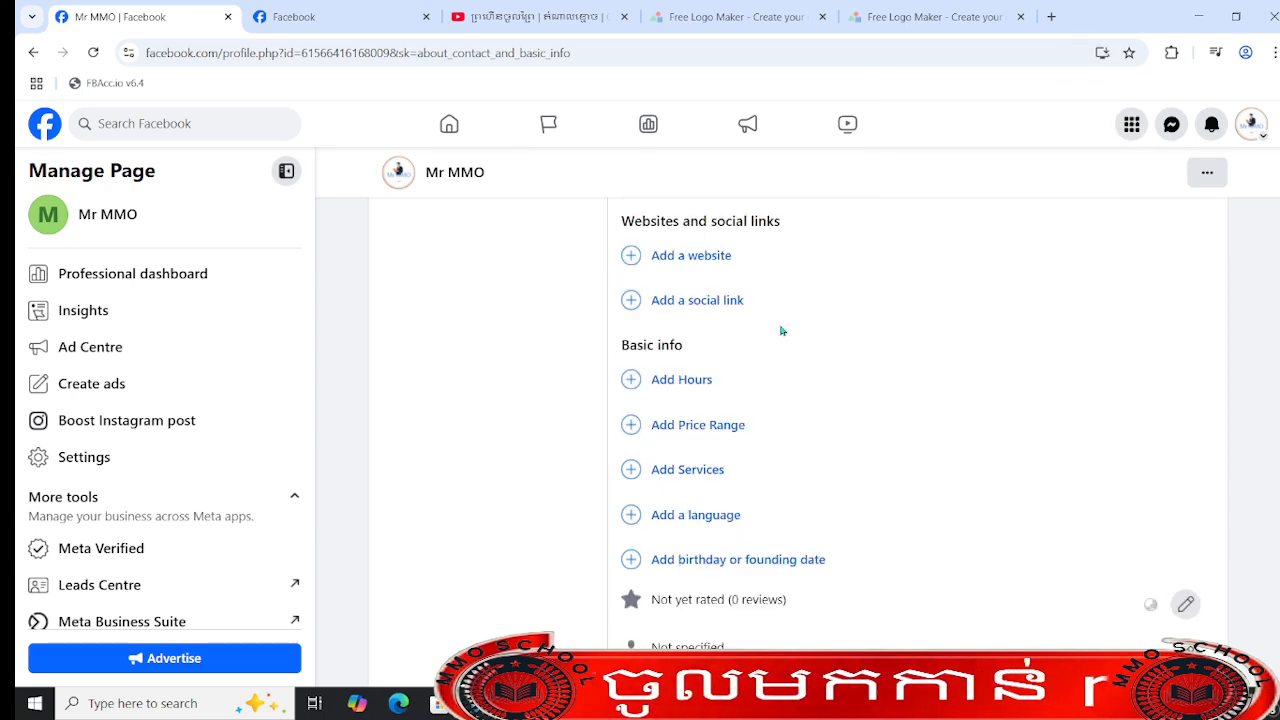
pyautogui.scroll(3, 805, 369)
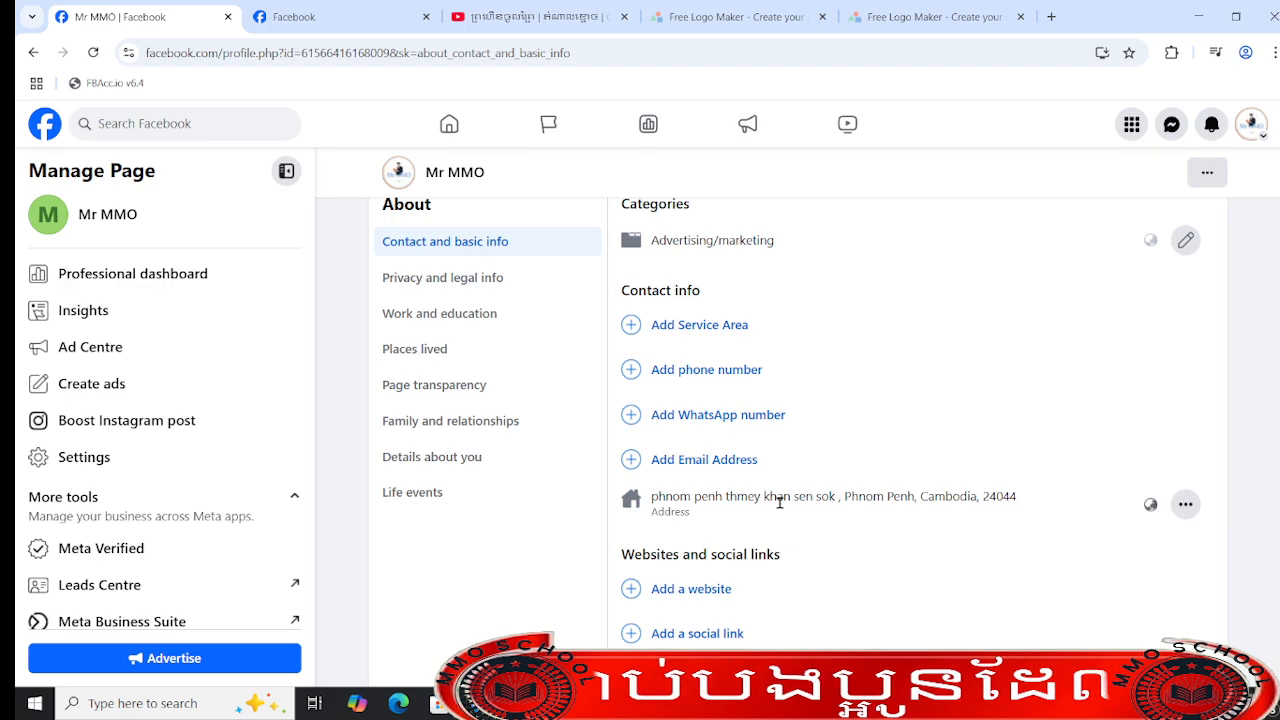
# - Add Phnom Penh, Cambodia as the Page's service area in the contact info and save it
pyautogui.scroll(-3, 716, 637)
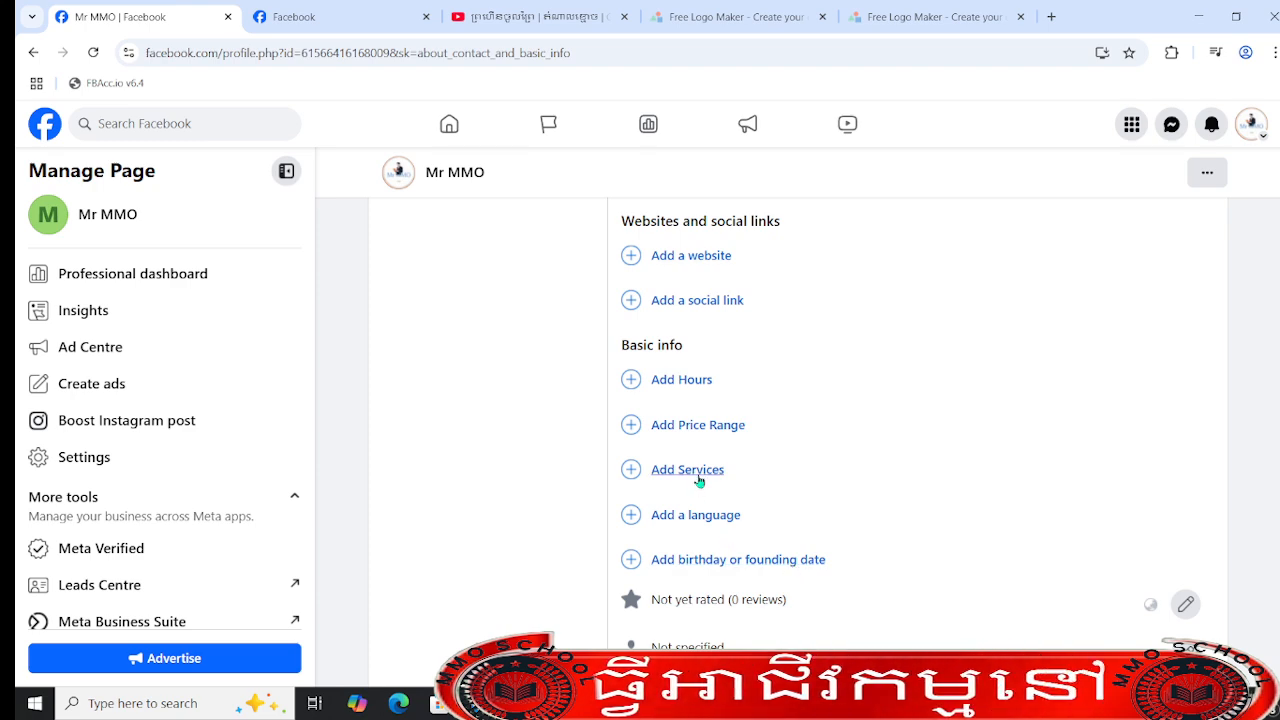
pyautogui.scroll(3, 700, 480)
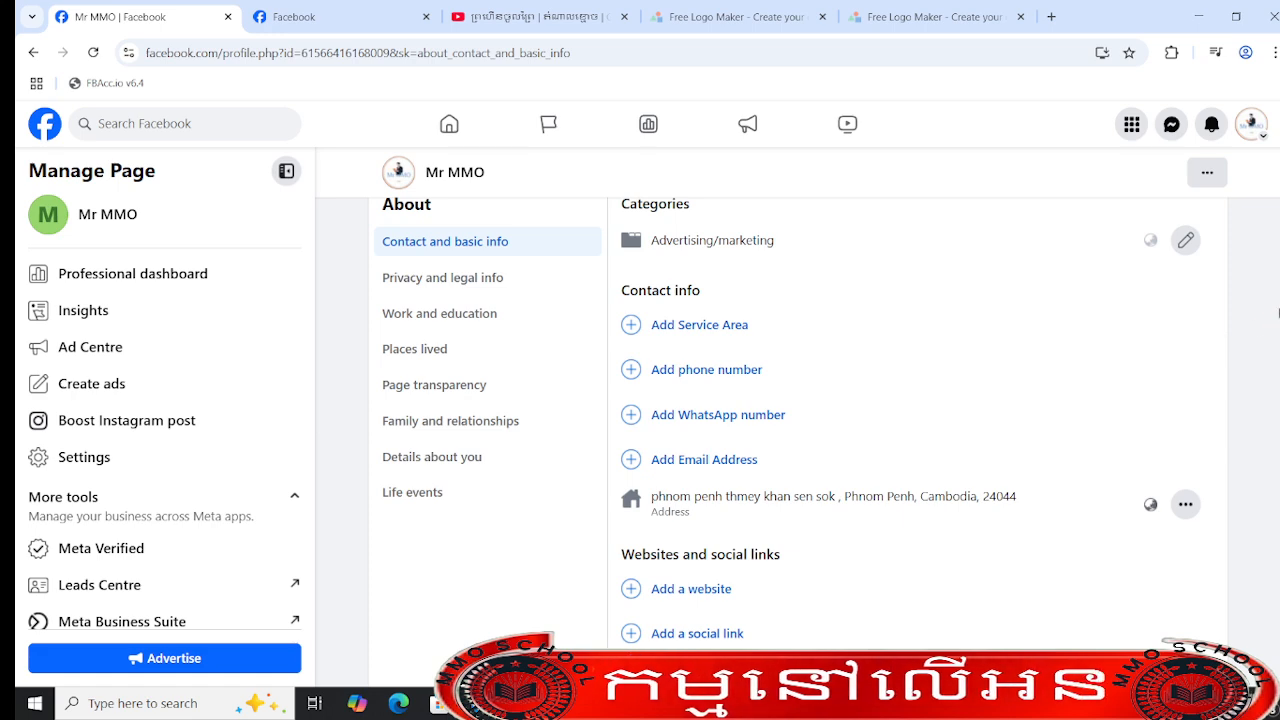
pyautogui.scroll(3, 1273, 290)
pyautogui.scroll(-2, 1273, 290)
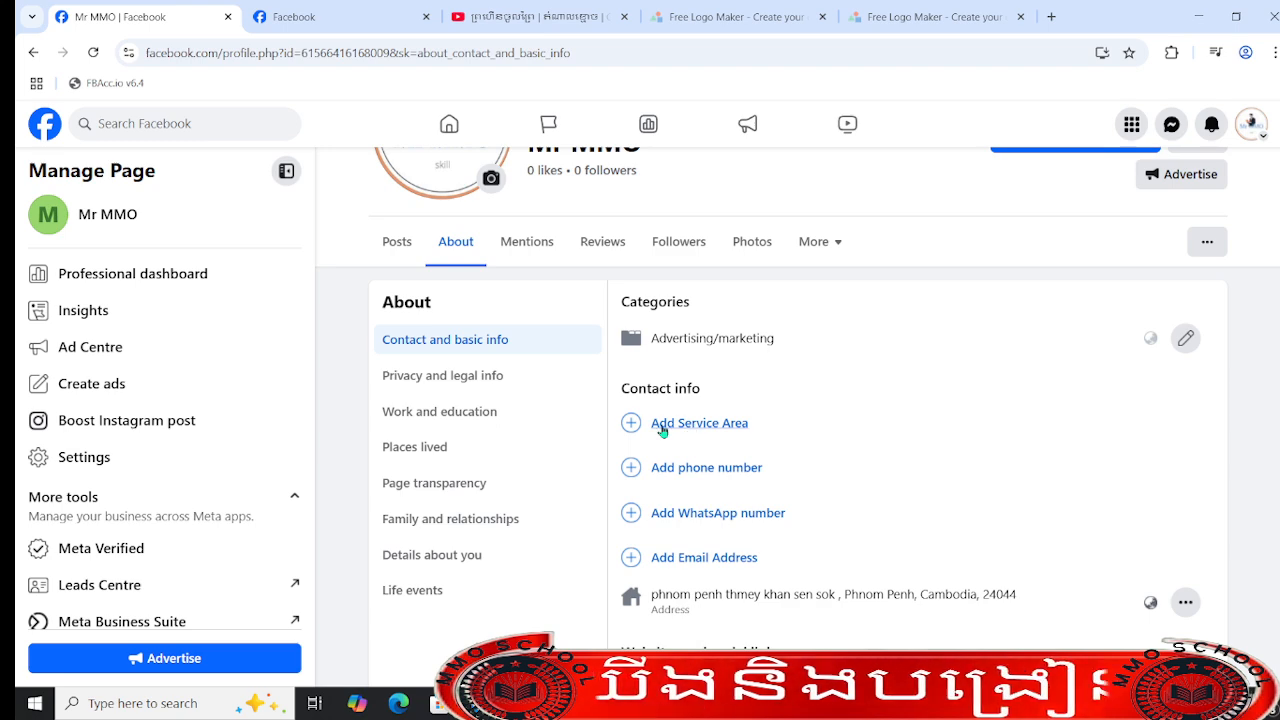
pyautogui.click(706, 425)
pyautogui.click(736, 438)
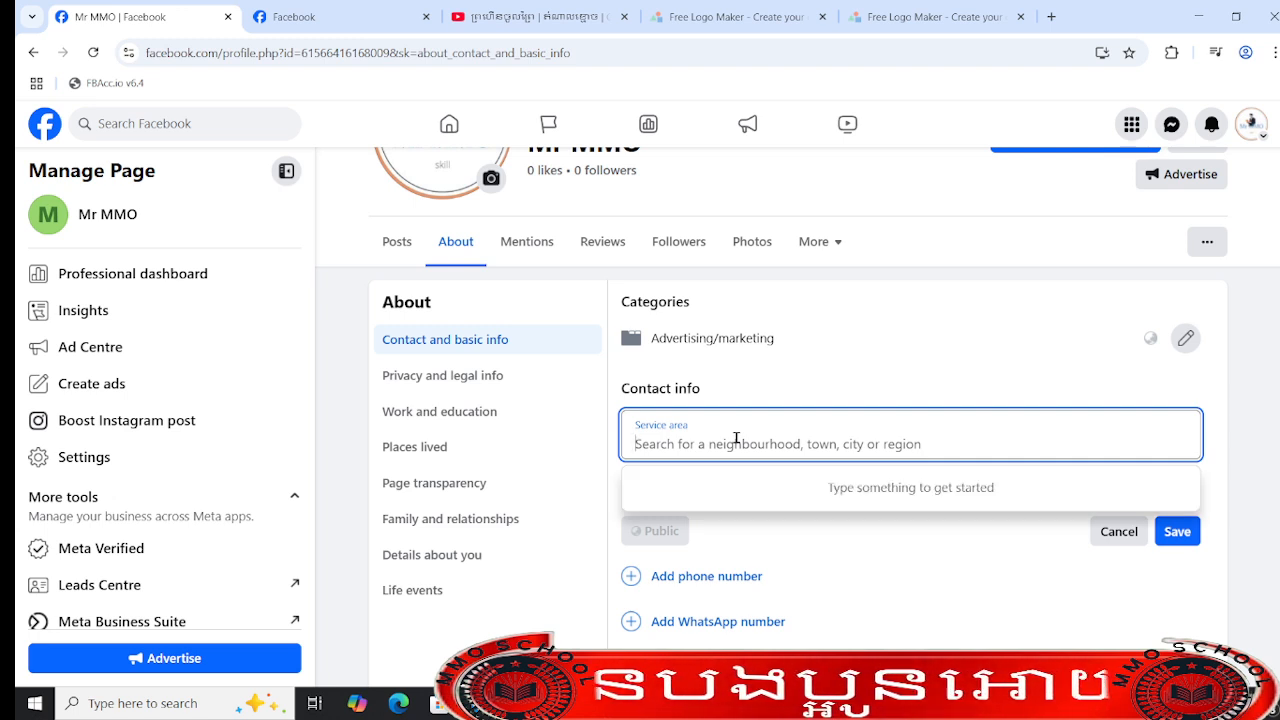
pyautogui.write('phnom')
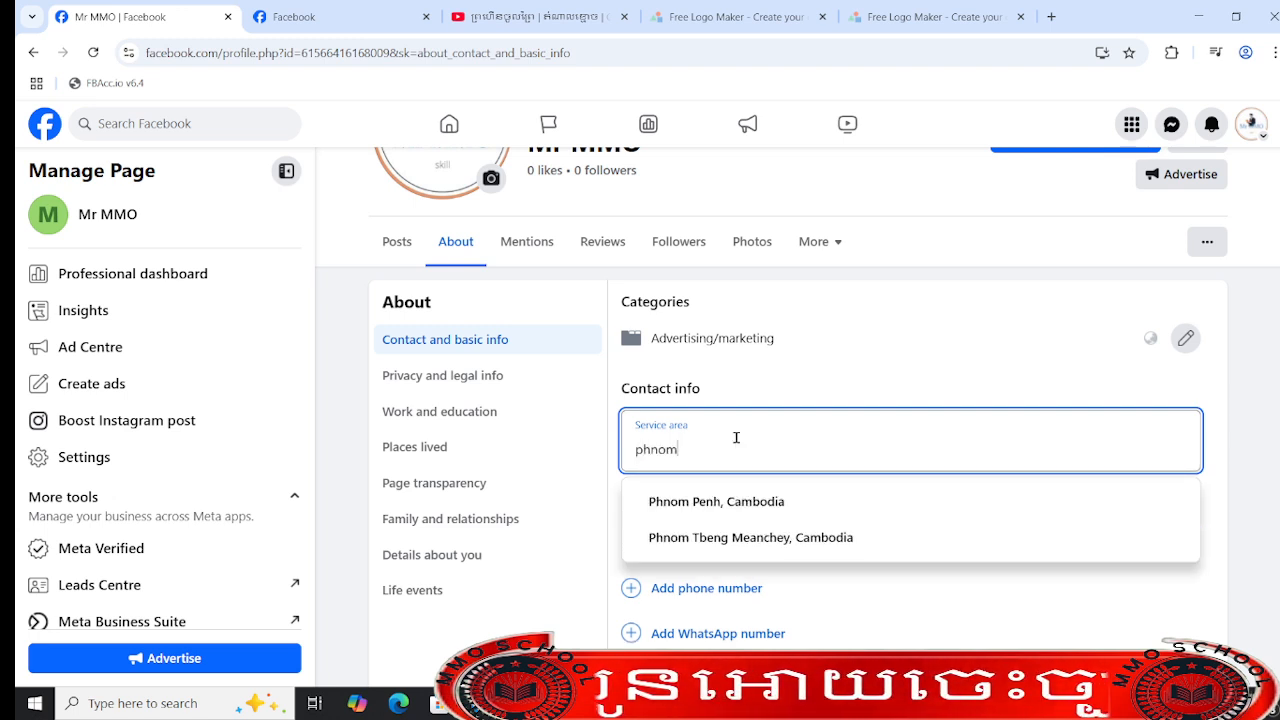
pyautogui.click(733, 501)
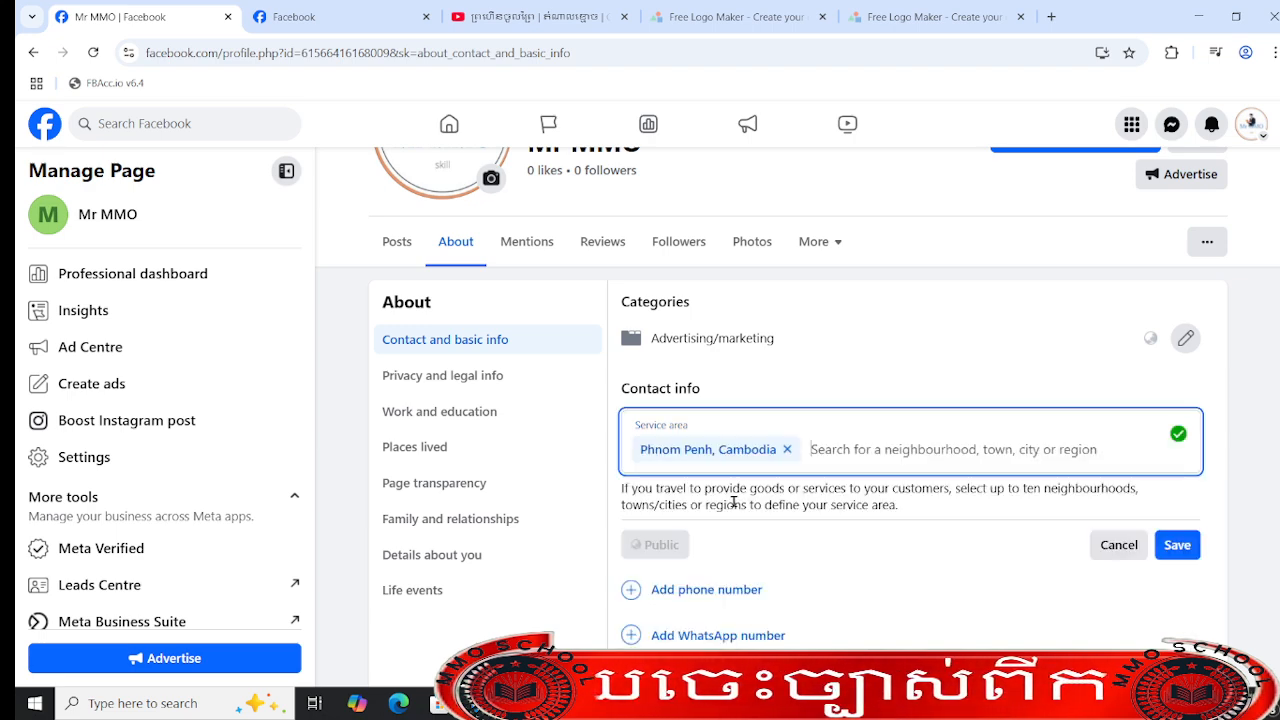
pyautogui.click(1184, 545)
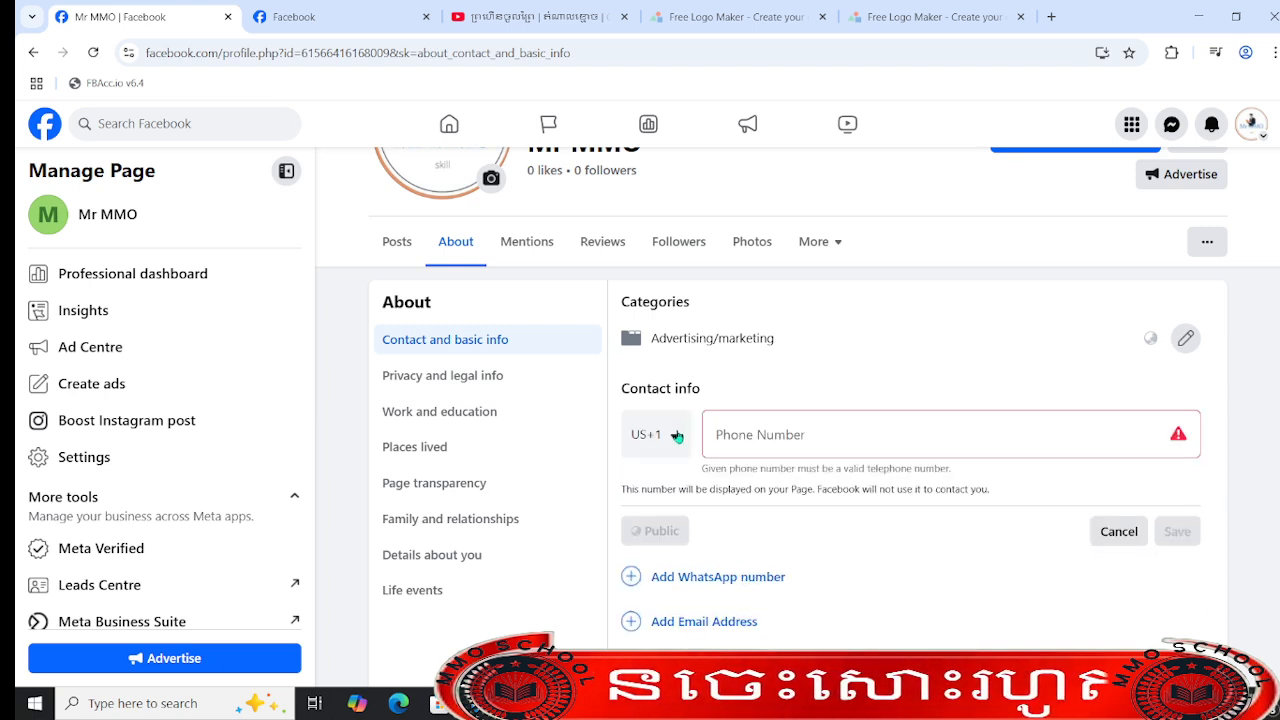
pyautogui.click(677, 436)
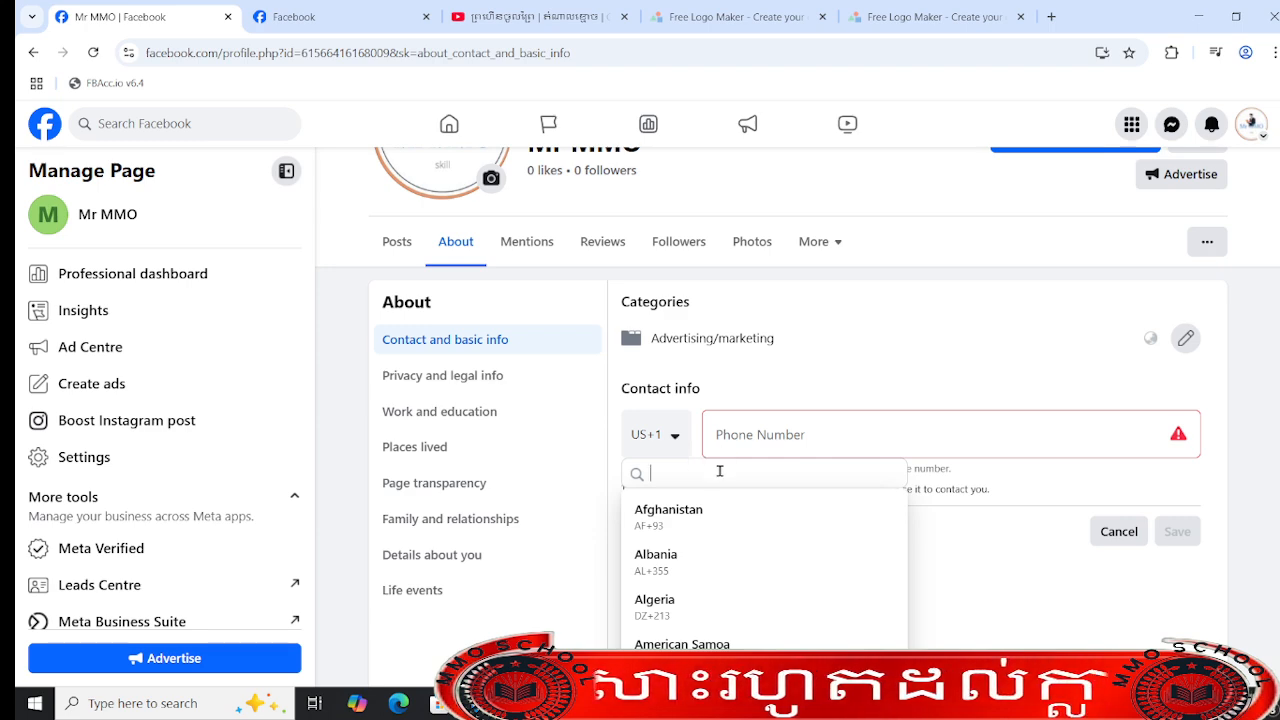
pyautogui.write('ca')
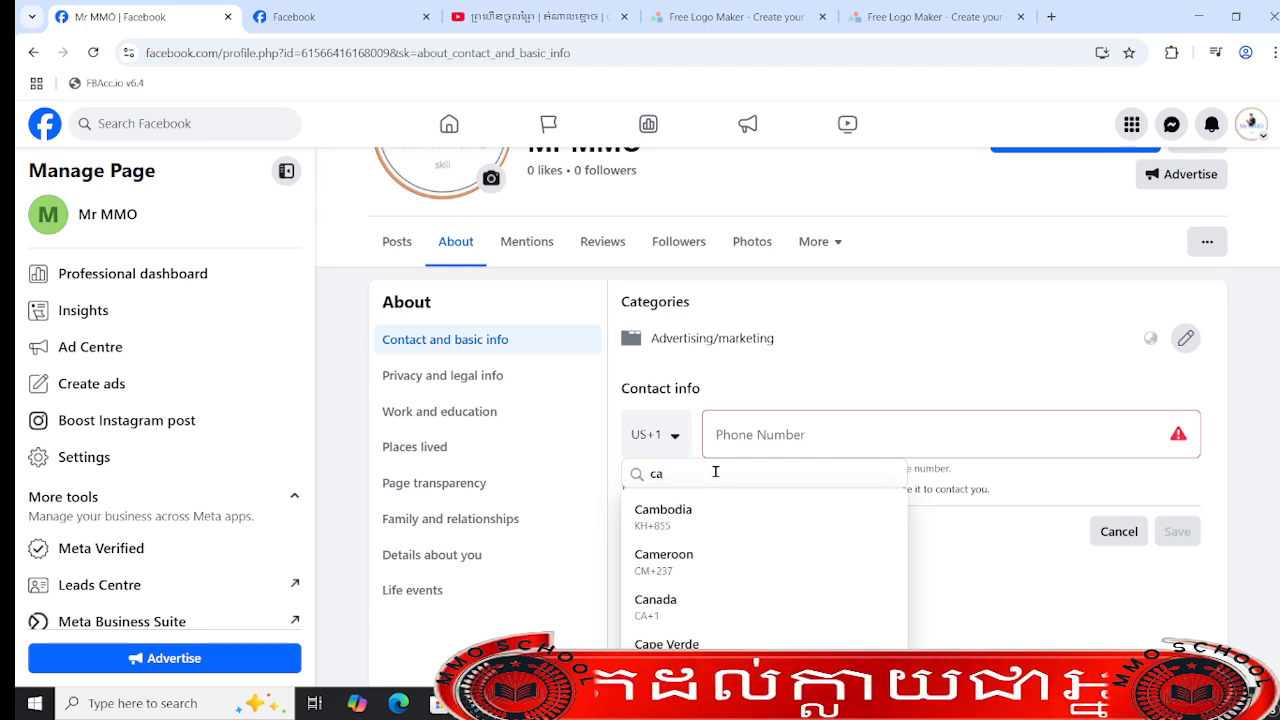
pyautogui.write('m')
pyautogui.click(716, 528)
pyautogui.click(777, 440)
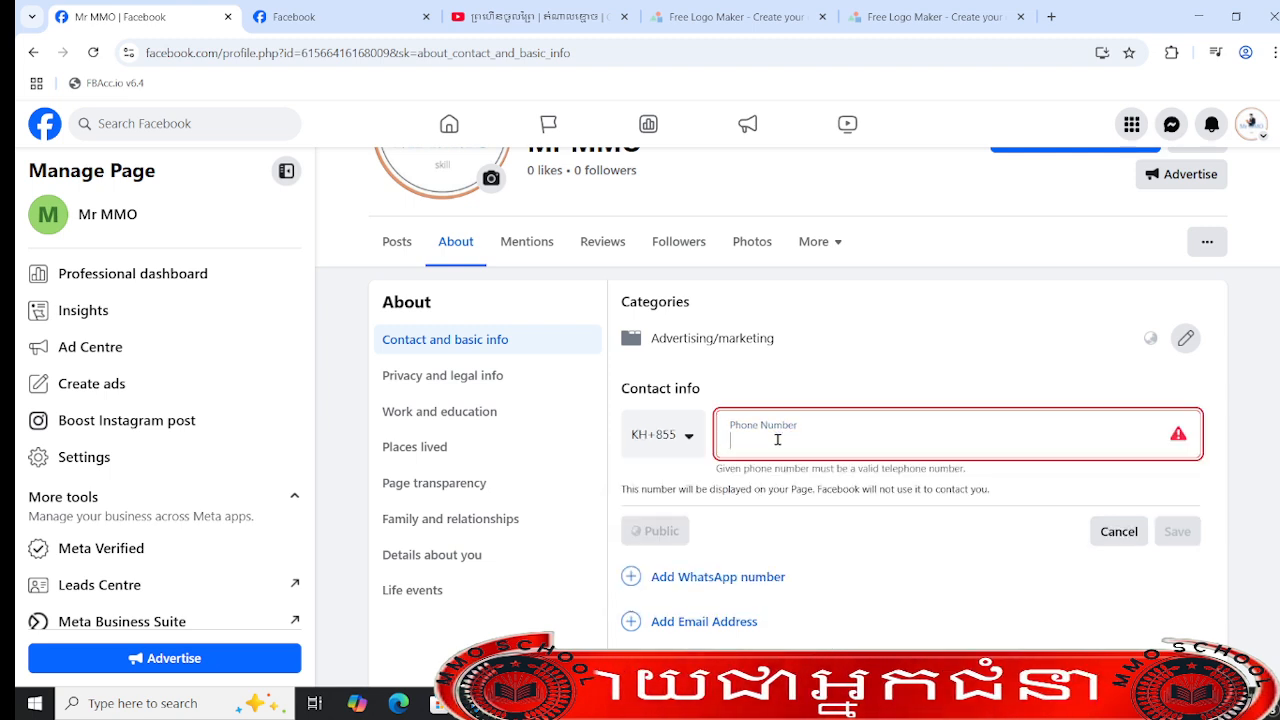
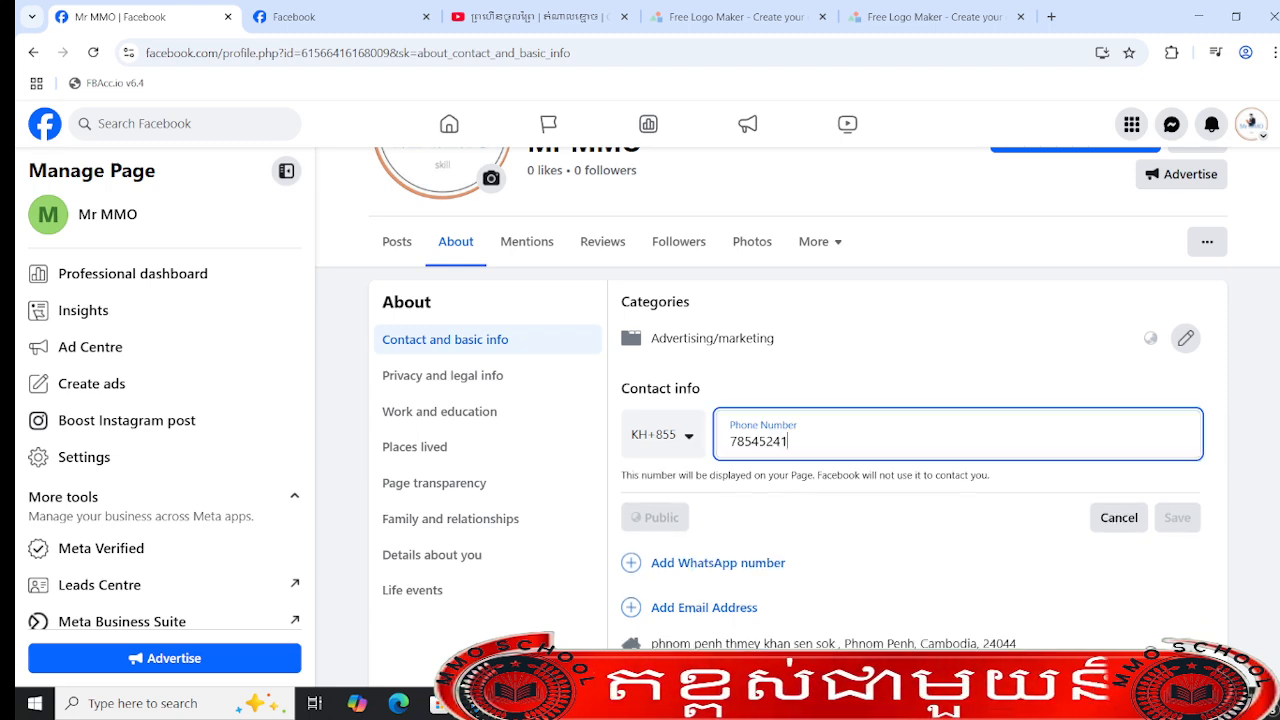
pyautogui.click(1176, 517)
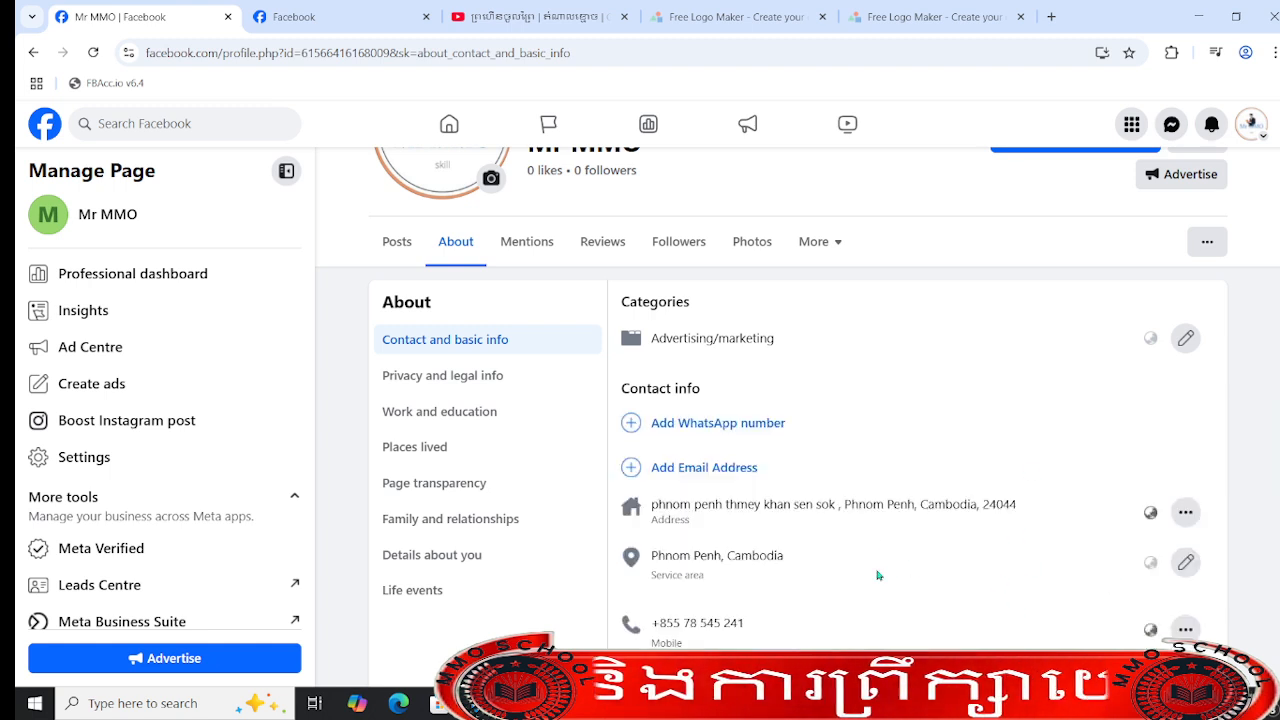
pyautogui.click(1185, 629)
pyautogui.click(1045, 563)
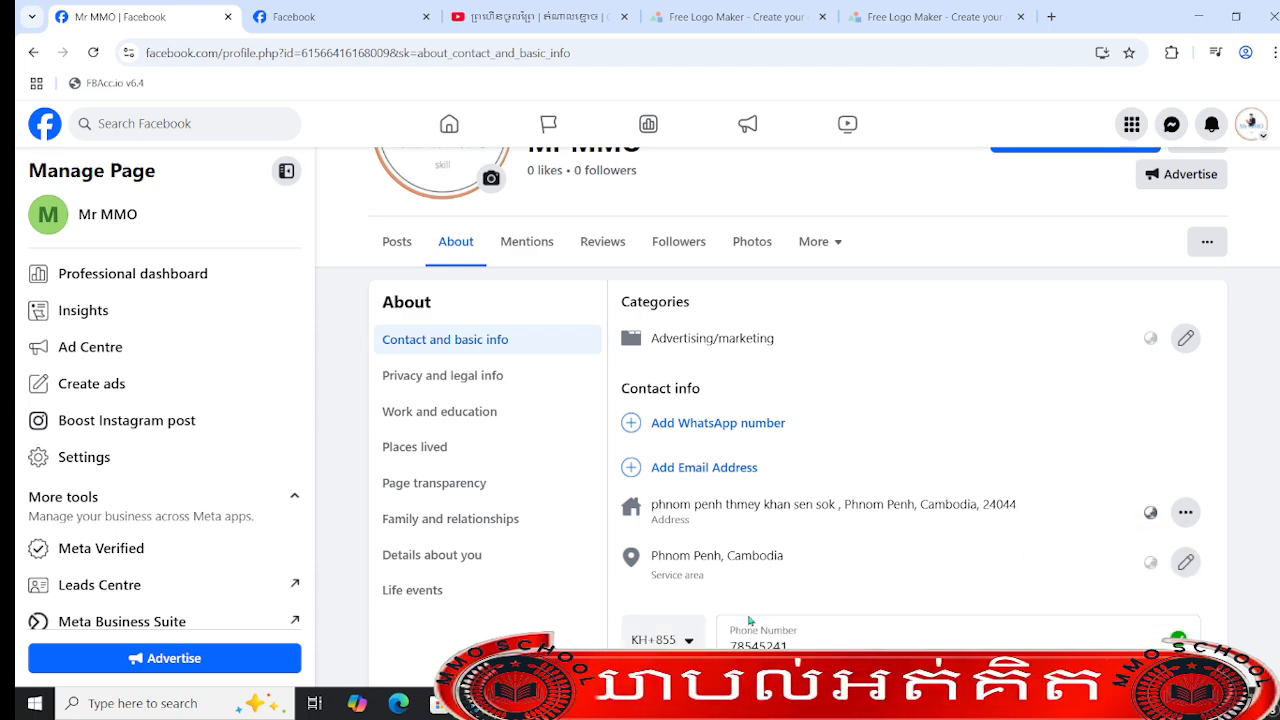
pyautogui.scroll(-3, 749, 621)
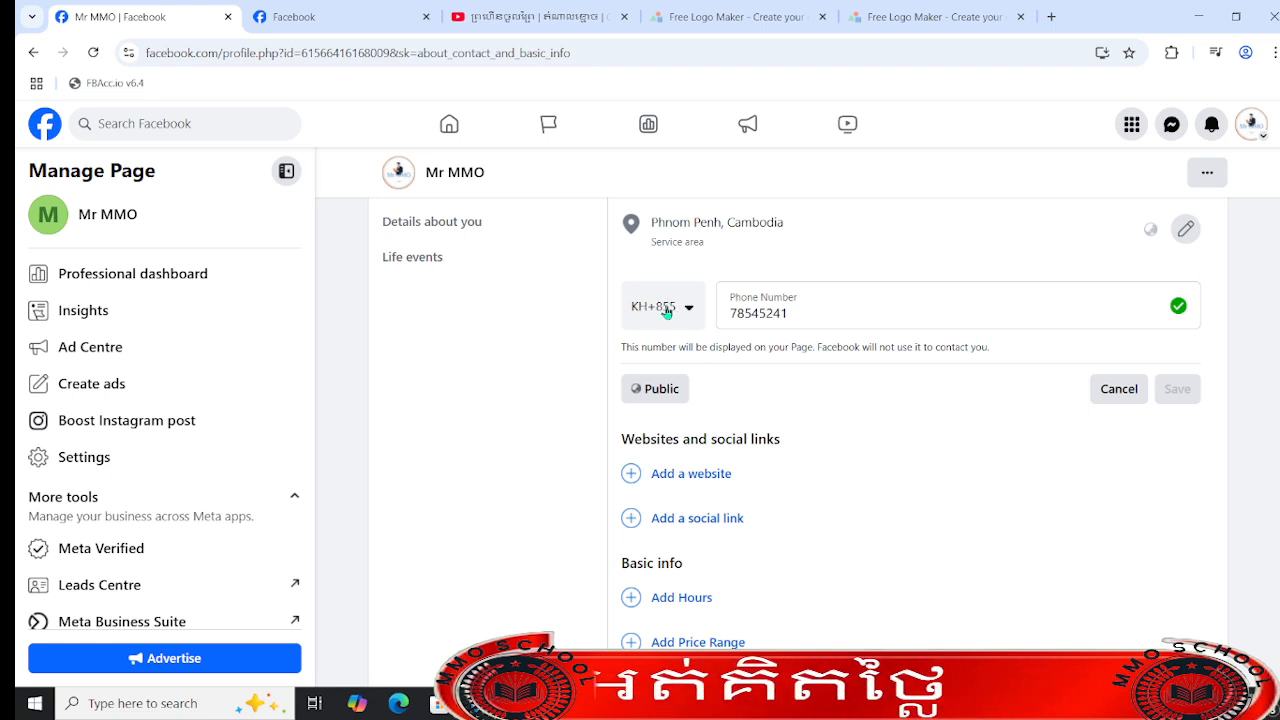
pyautogui.click(726, 313)
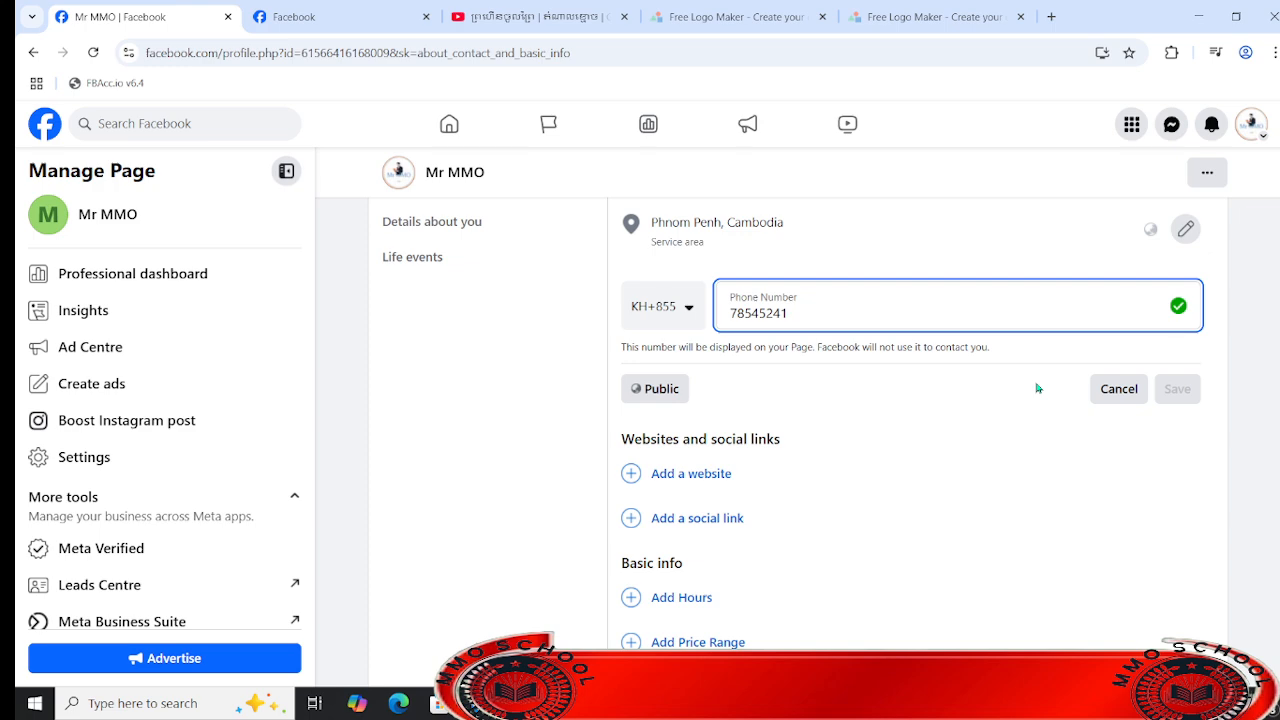
pyautogui.write('0')
pyautogui.press('BackSpace')
pyautogui.click(1119, 390)
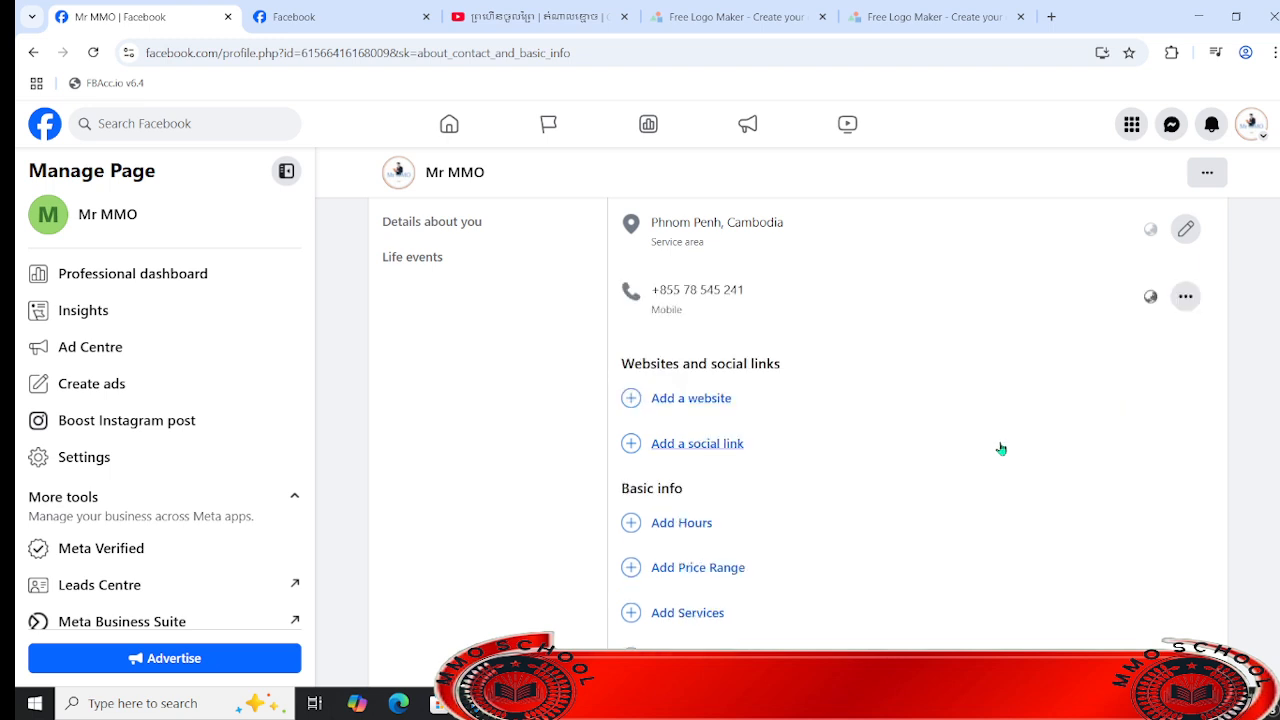
# - Add mmoschool.net as the Page's website address and save it
pyautogui.click(708, 396)
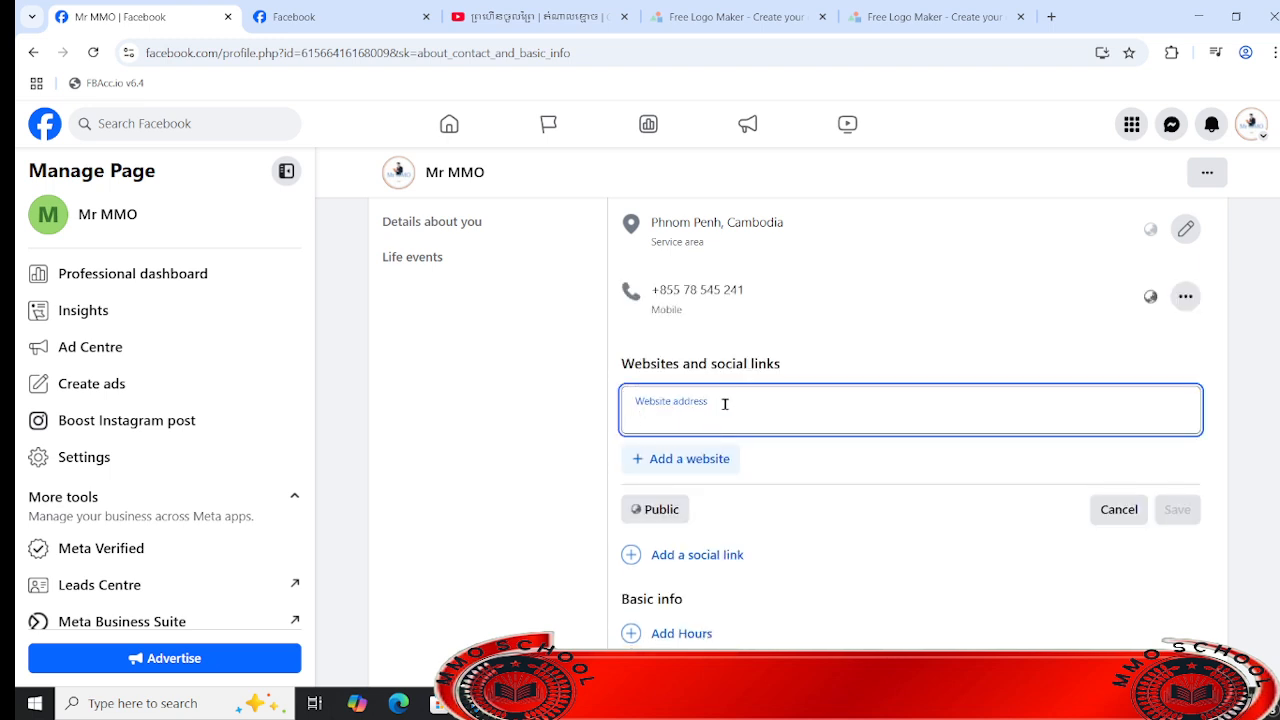
pyautogui.write('mmosc')
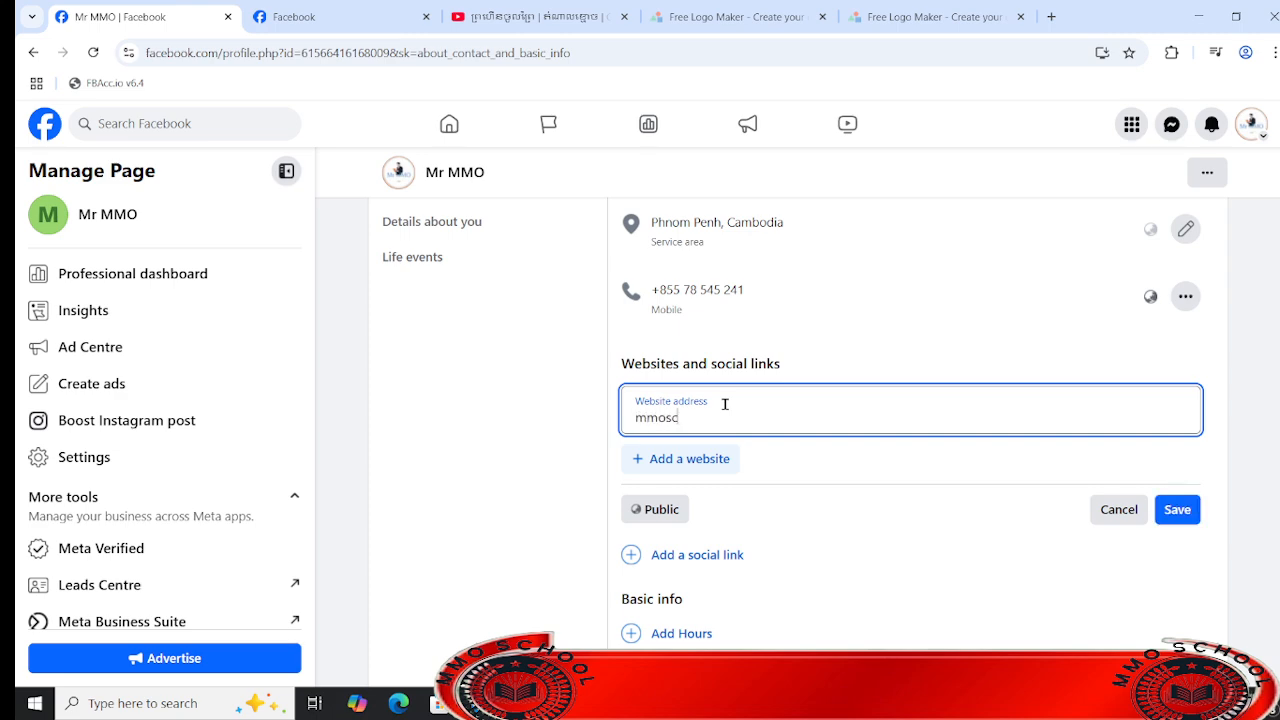
pyautogui.write('hool.net')
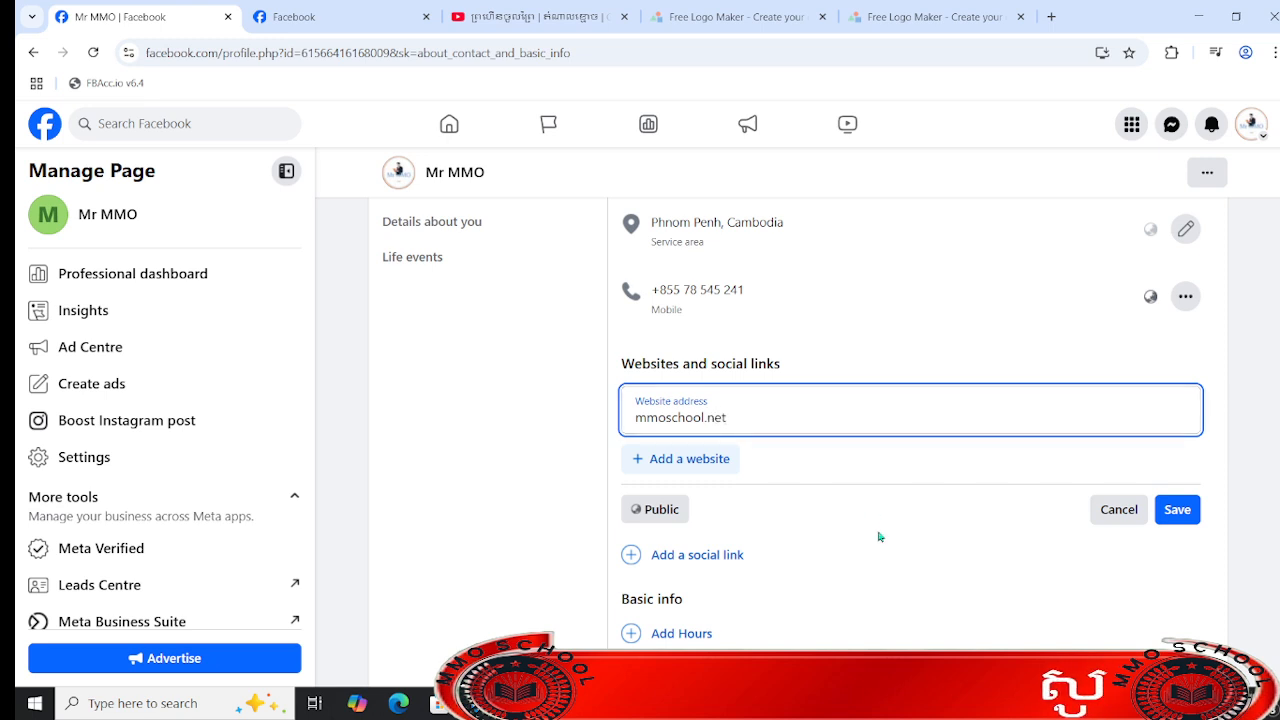
pyautogui.click(1190, 512)
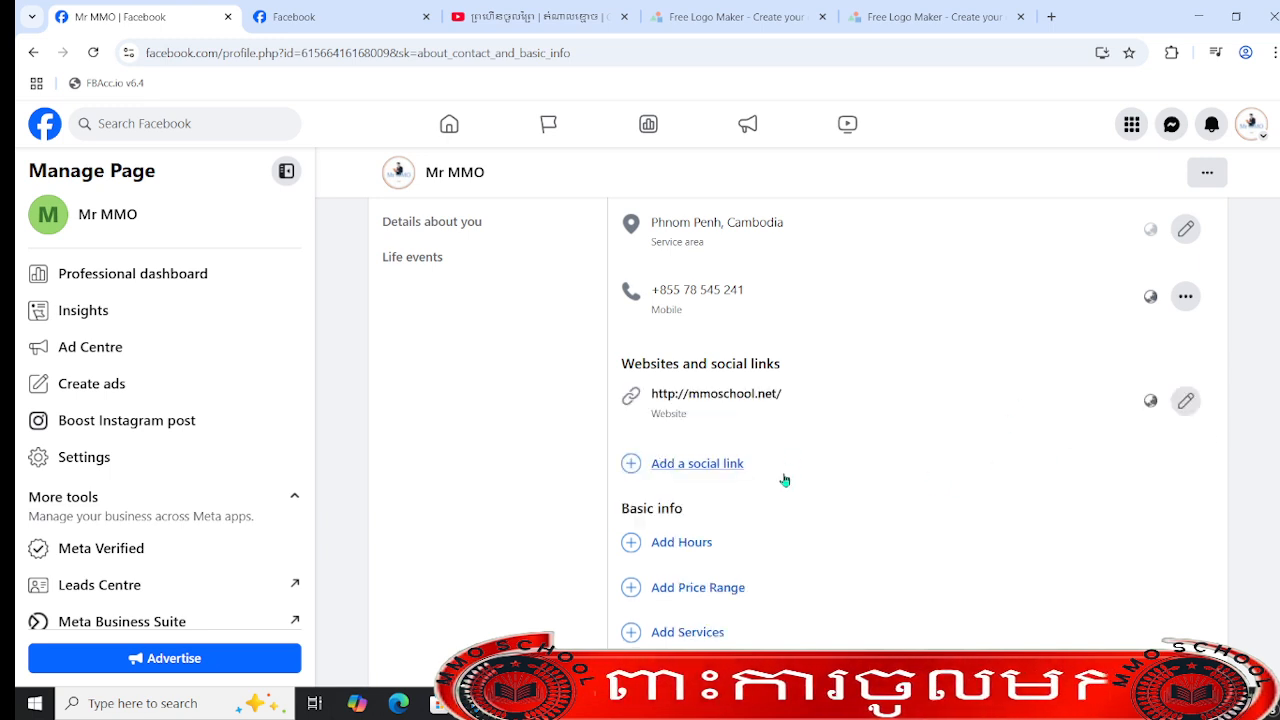
# - Start adding a social link to the Page and copy the mmoschool channel's URL from the YouTube browser window
pyautogui.click(700, 465)
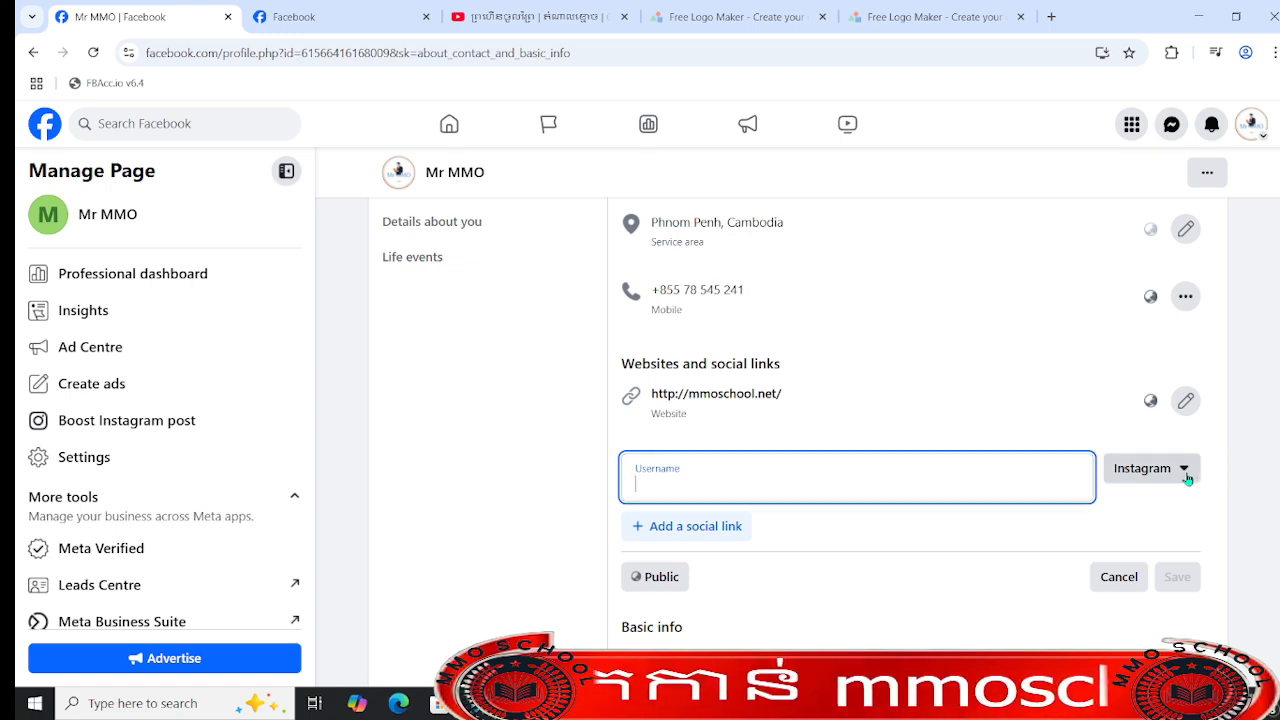
pyautogui.click(1187, 479)
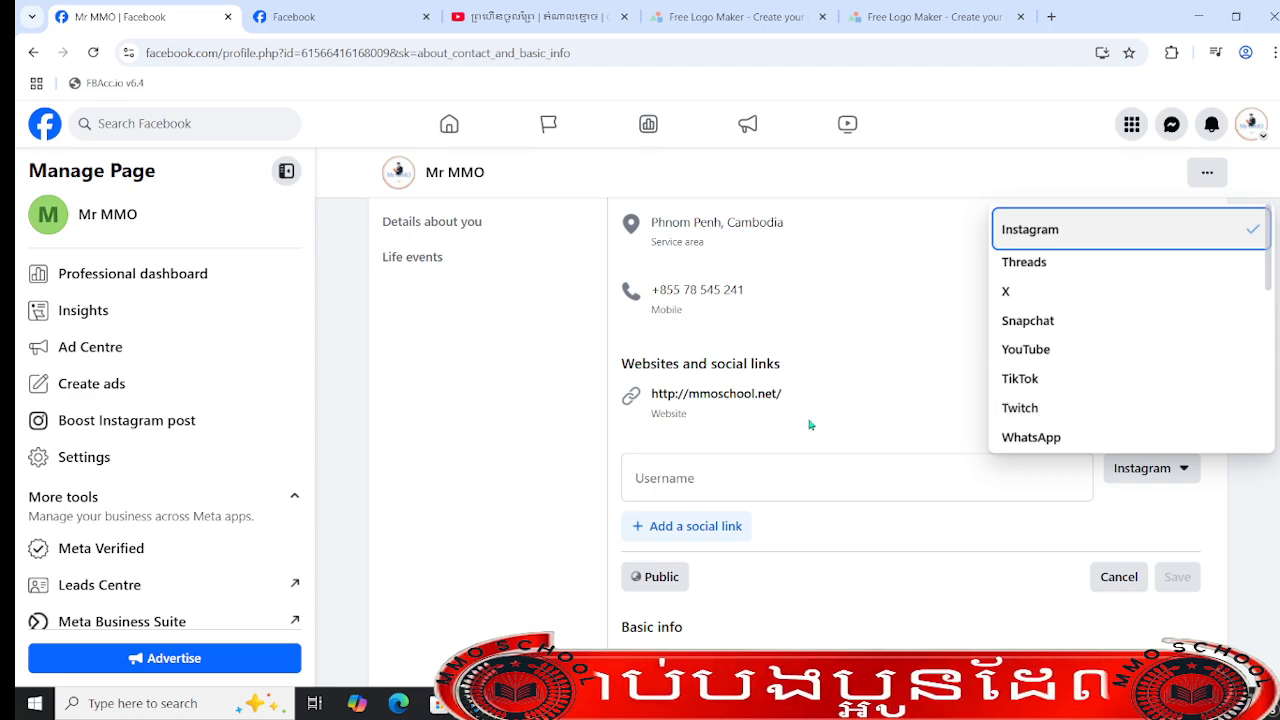
pyautogui.click(817, 459)
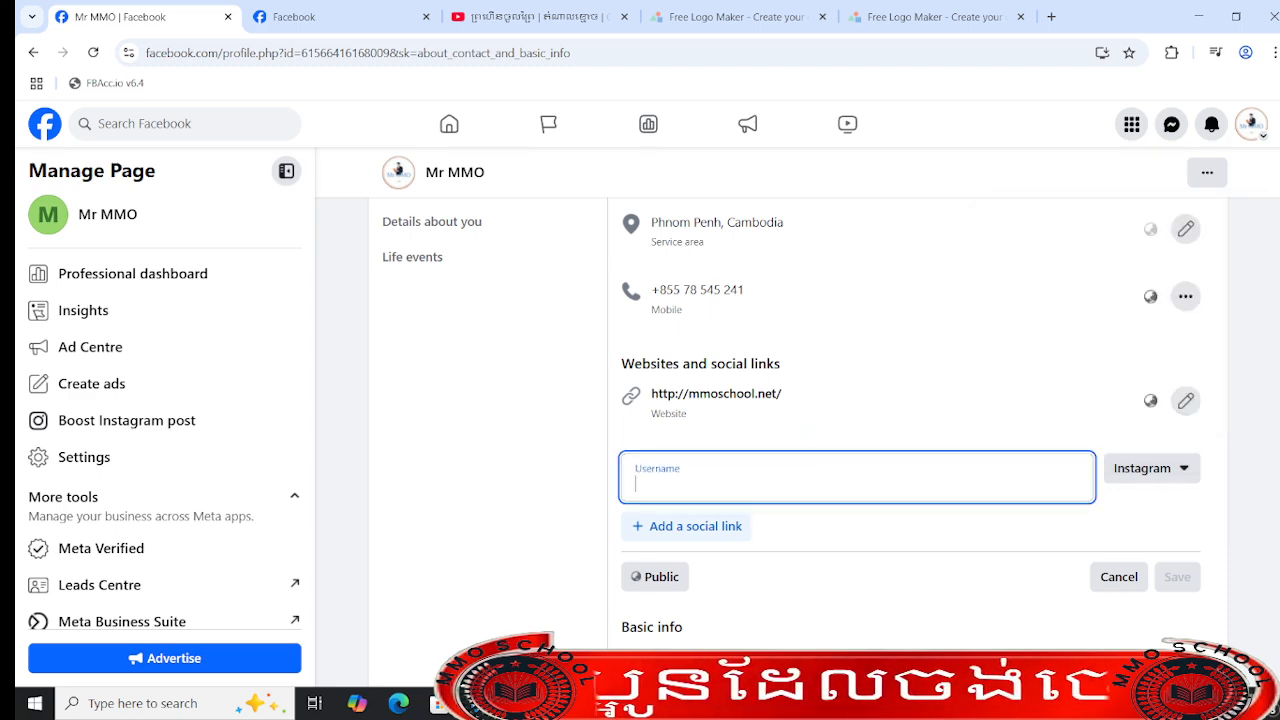
pyautogui.hotkey('alt', 'Tab')
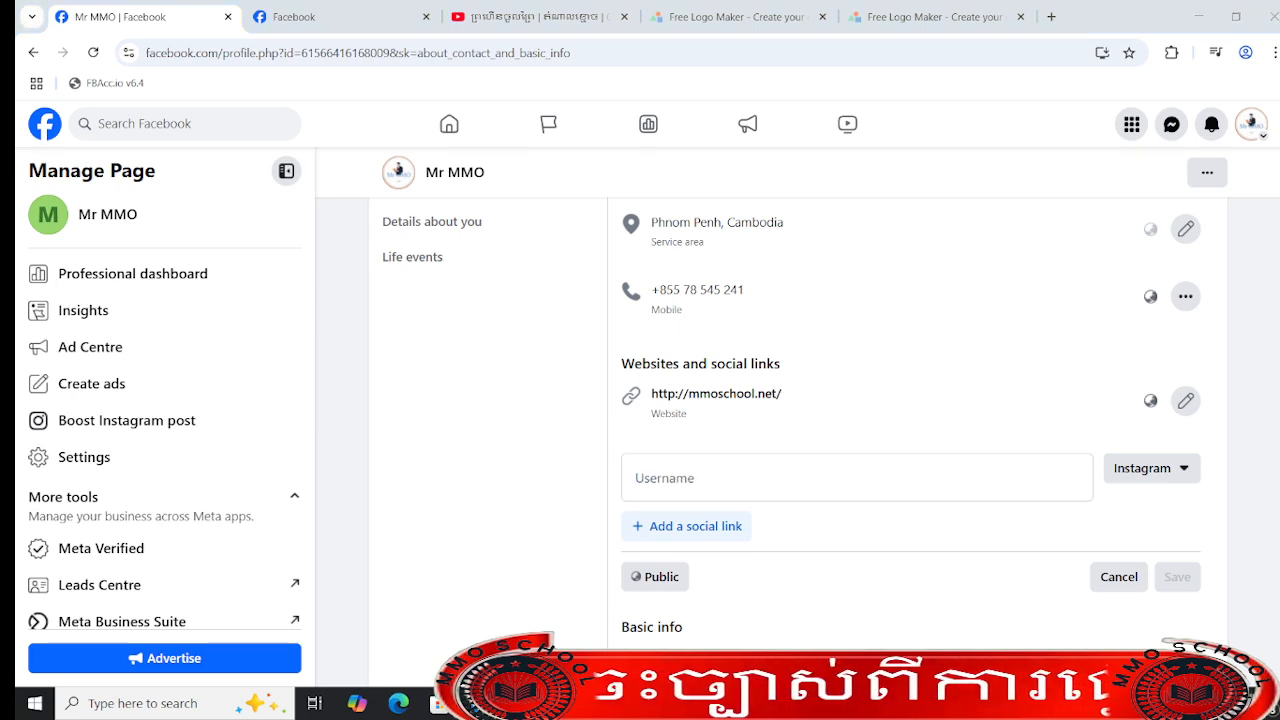
pyautogui.moveTo(880, 715); pyautogui.dragTo(978, 2)
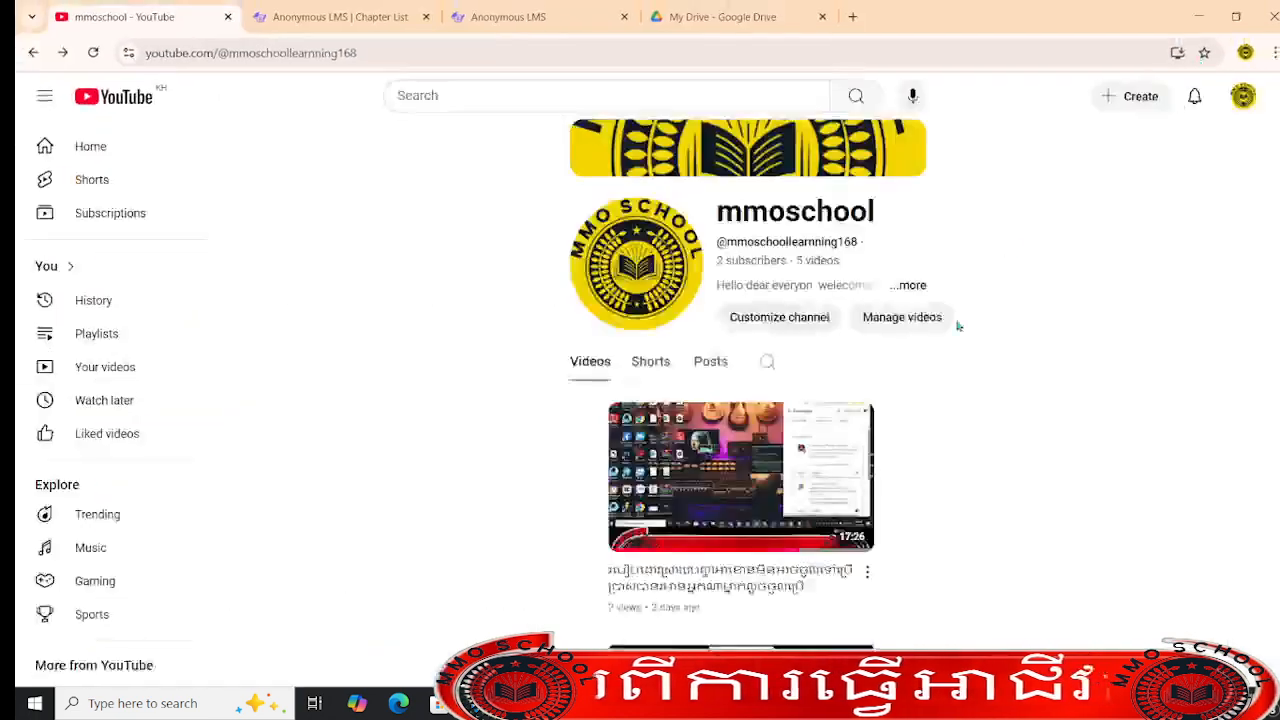
pyautogui.click(93, 52)
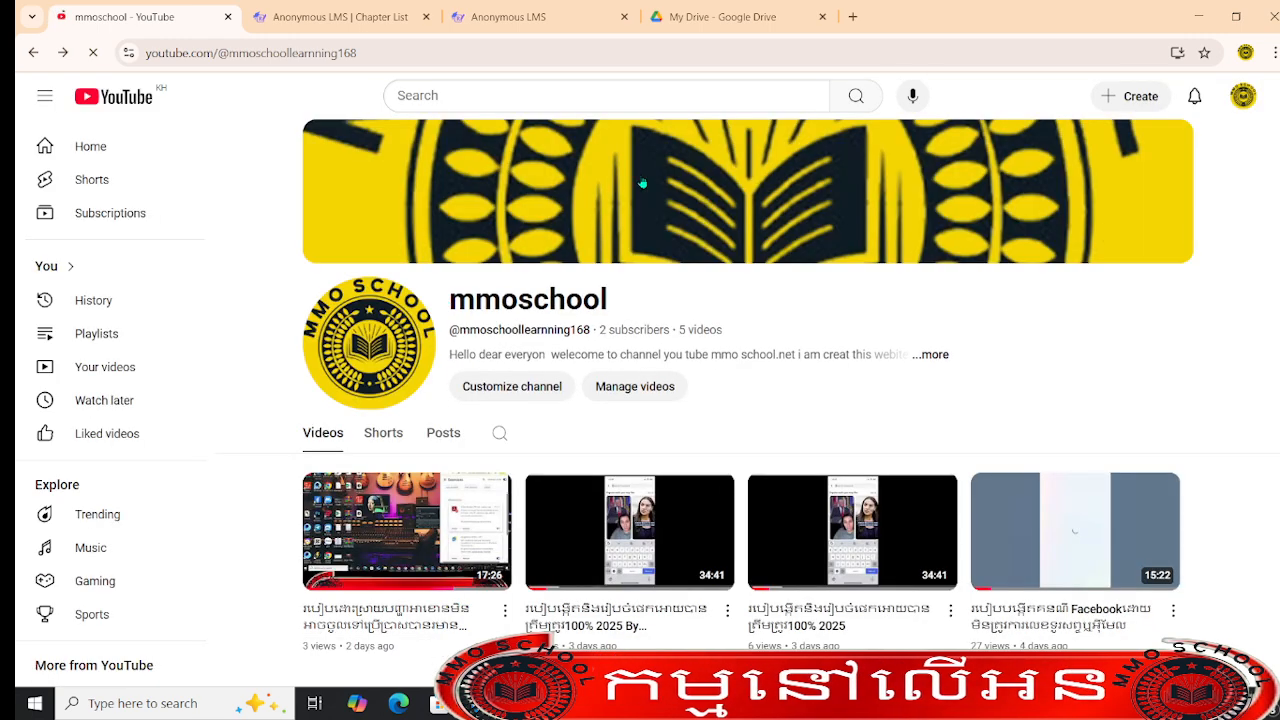
pyautogui.click(363, 50)
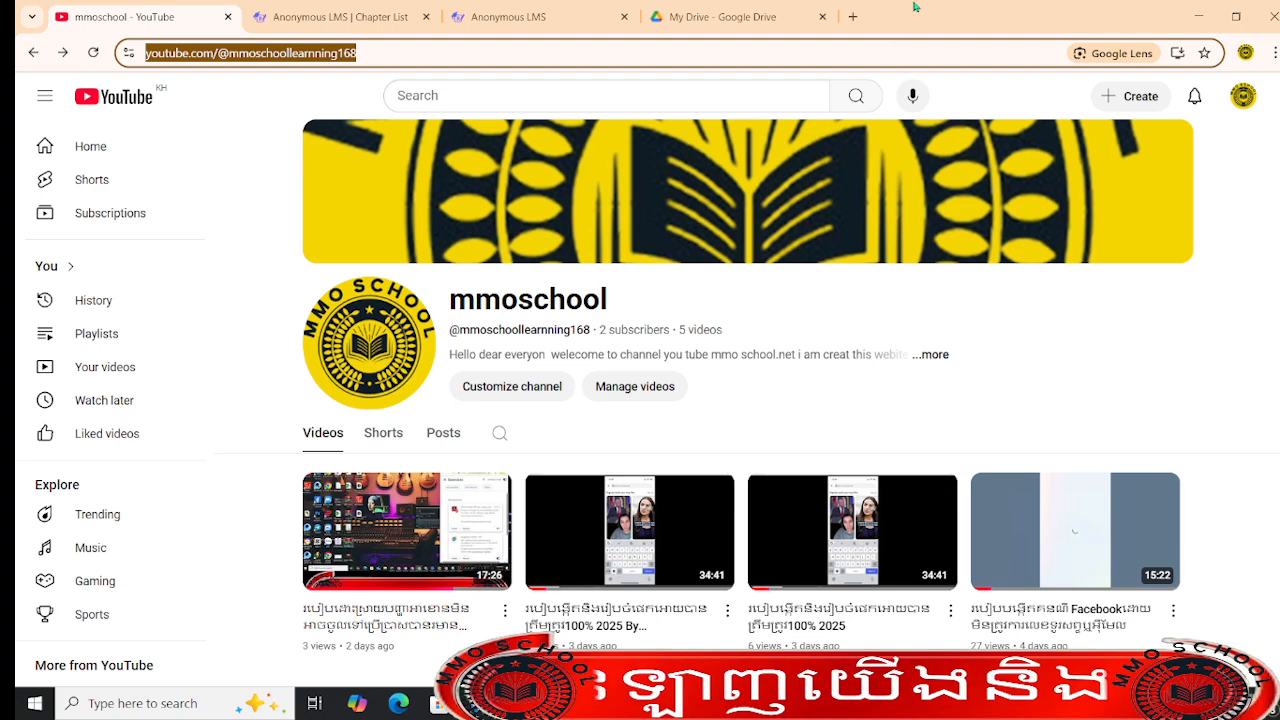
pyautogui.click(1199, 16)
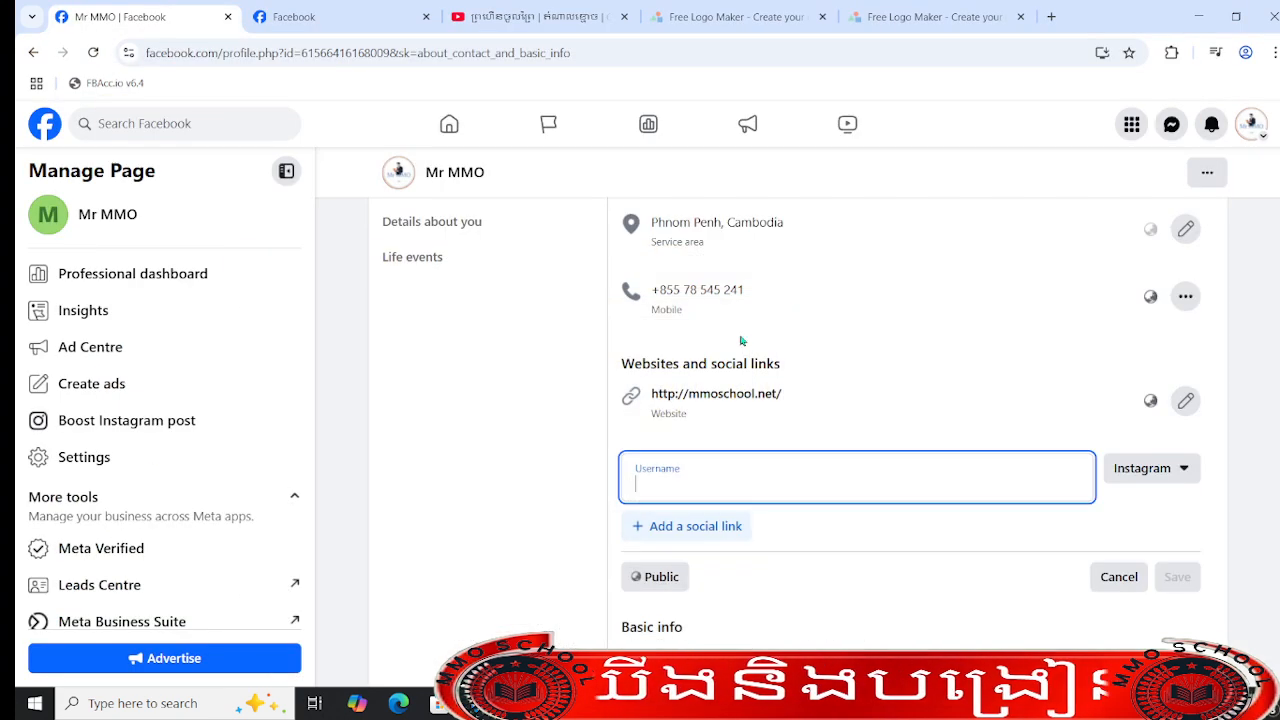
# - Paste the mmoschool channel URL as the social link, set its platform to YouTube and save it
pyautogui.write('https://www.youtube.com/@mmoschoollearnning168')
pyautogui.click(987, 427)
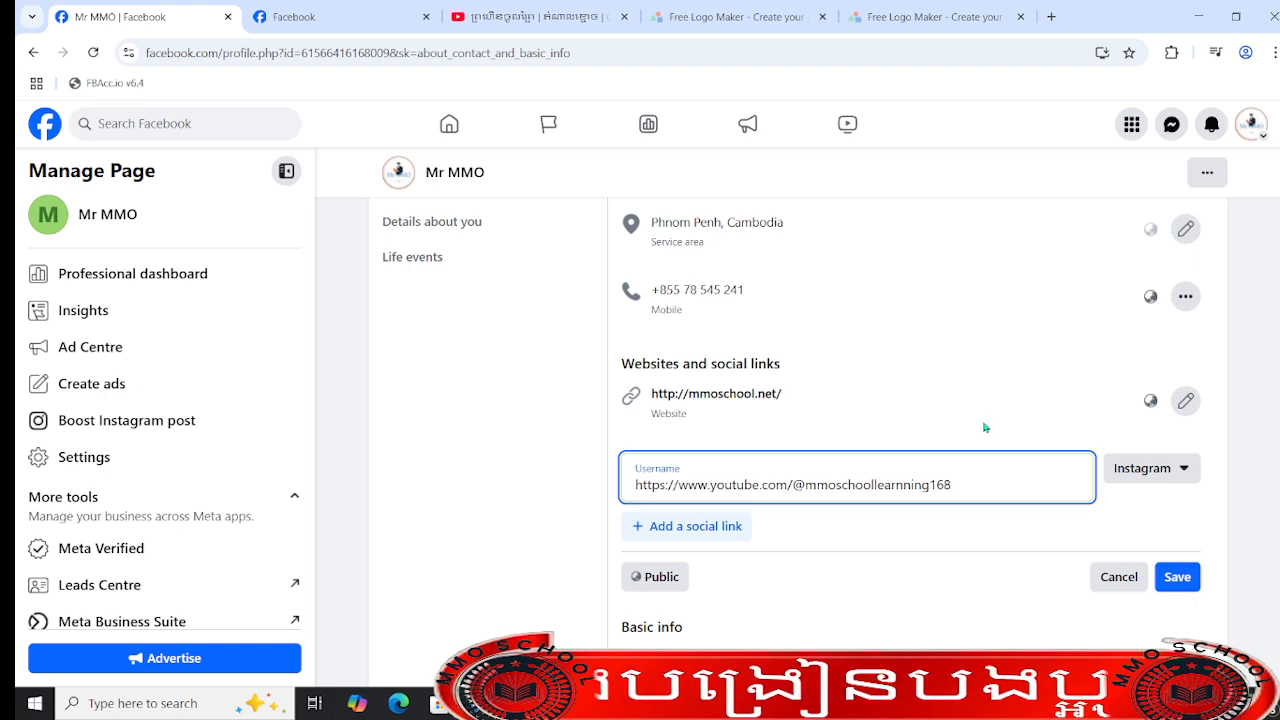
pyautogui.click(1178, 476)
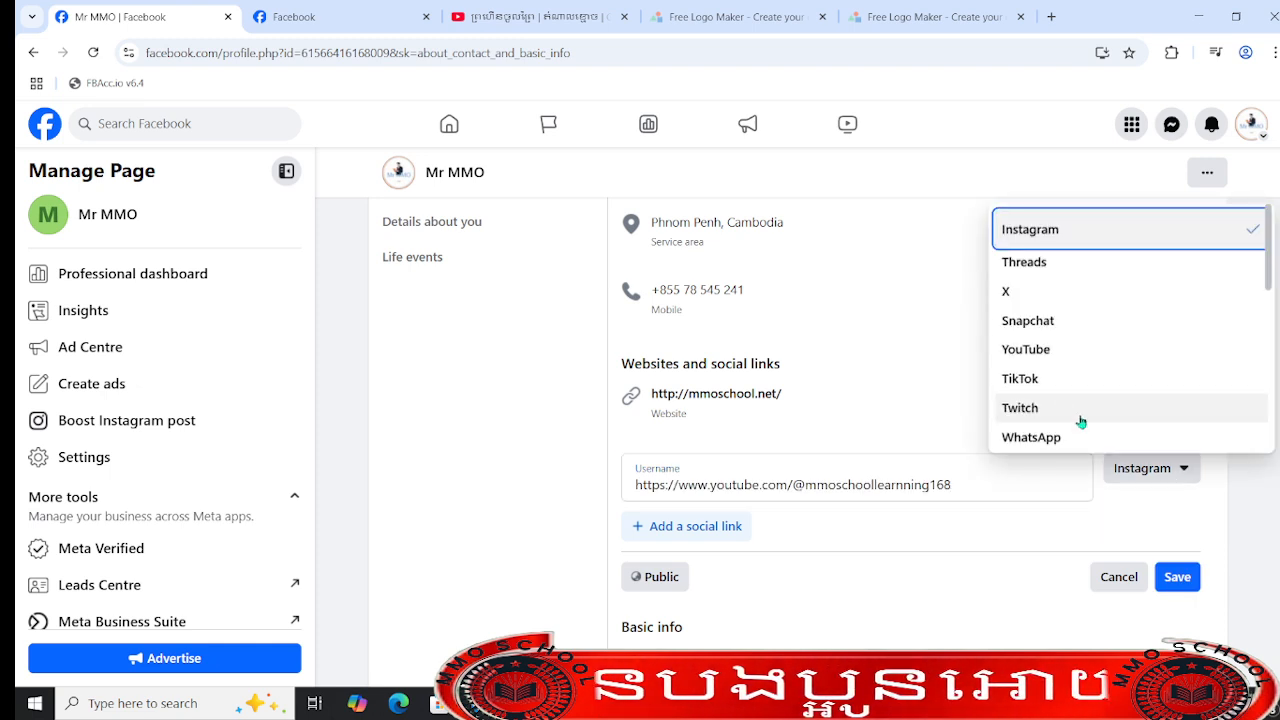
pyautogui.click(1027, 350)
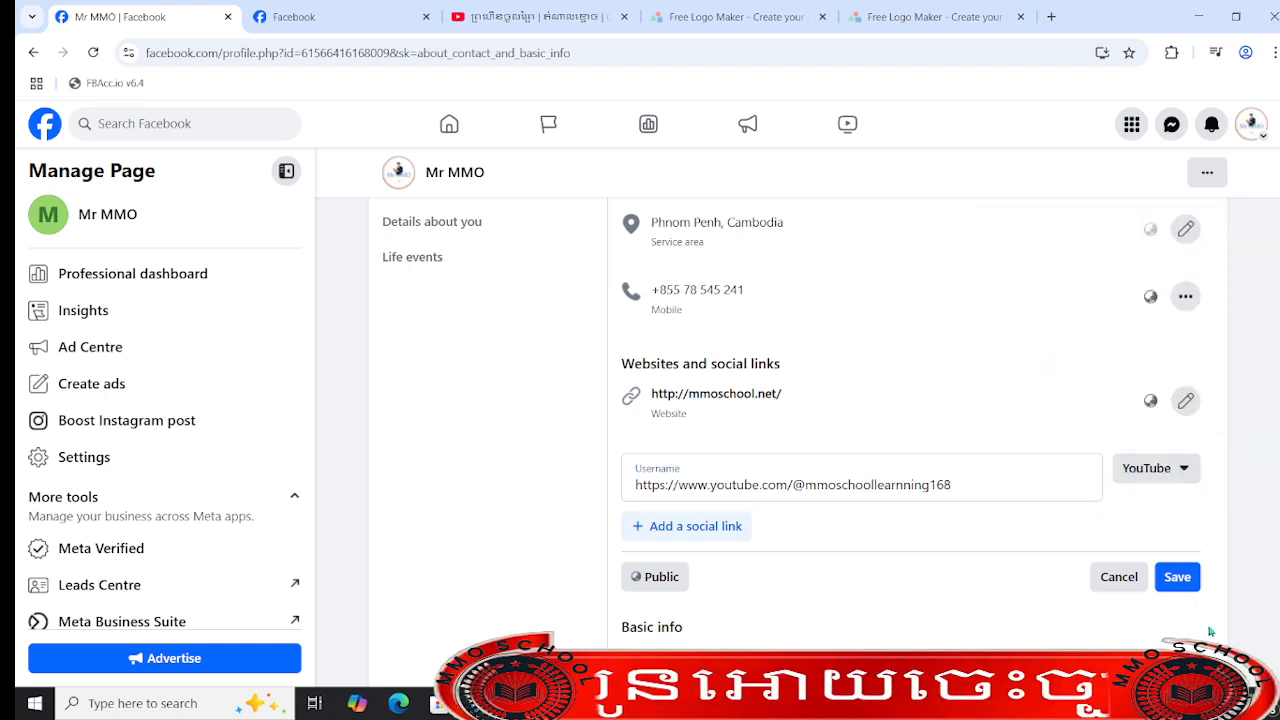
pyautogui.click(1170, 582)
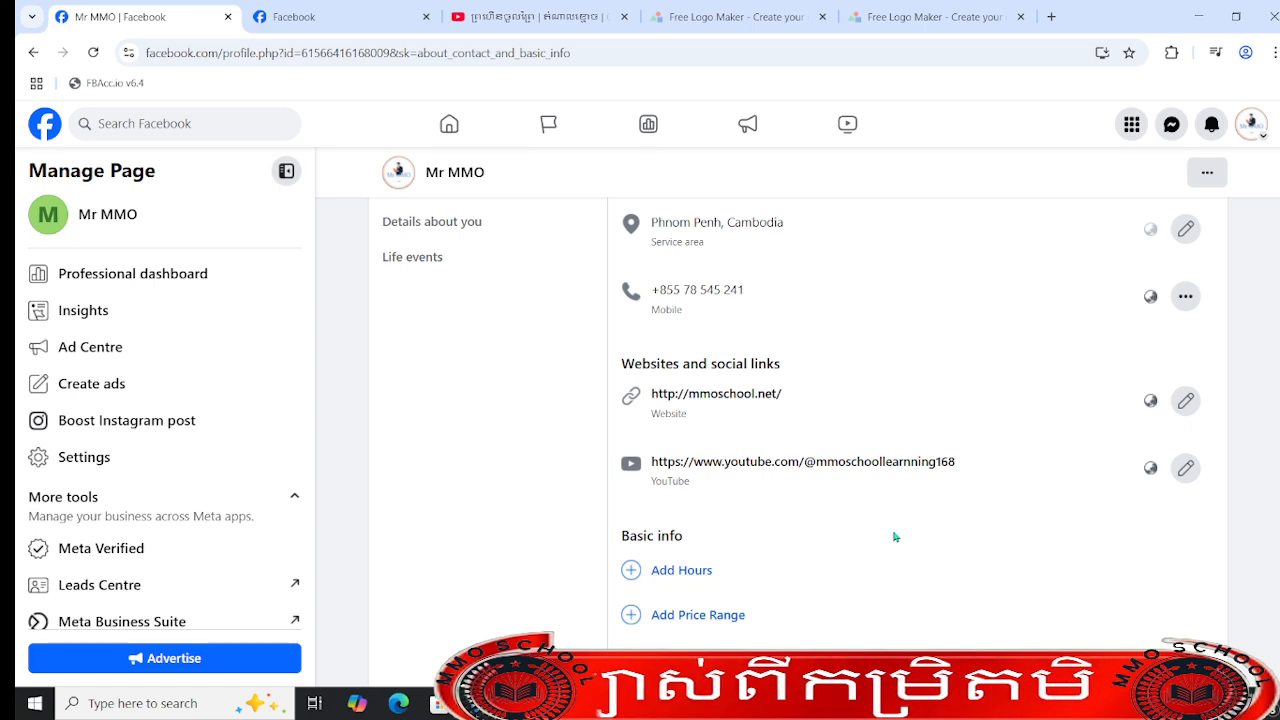
pyautogui.scroll(-3, 894, 534)
pyautogui.scroll(3, 966, 267)
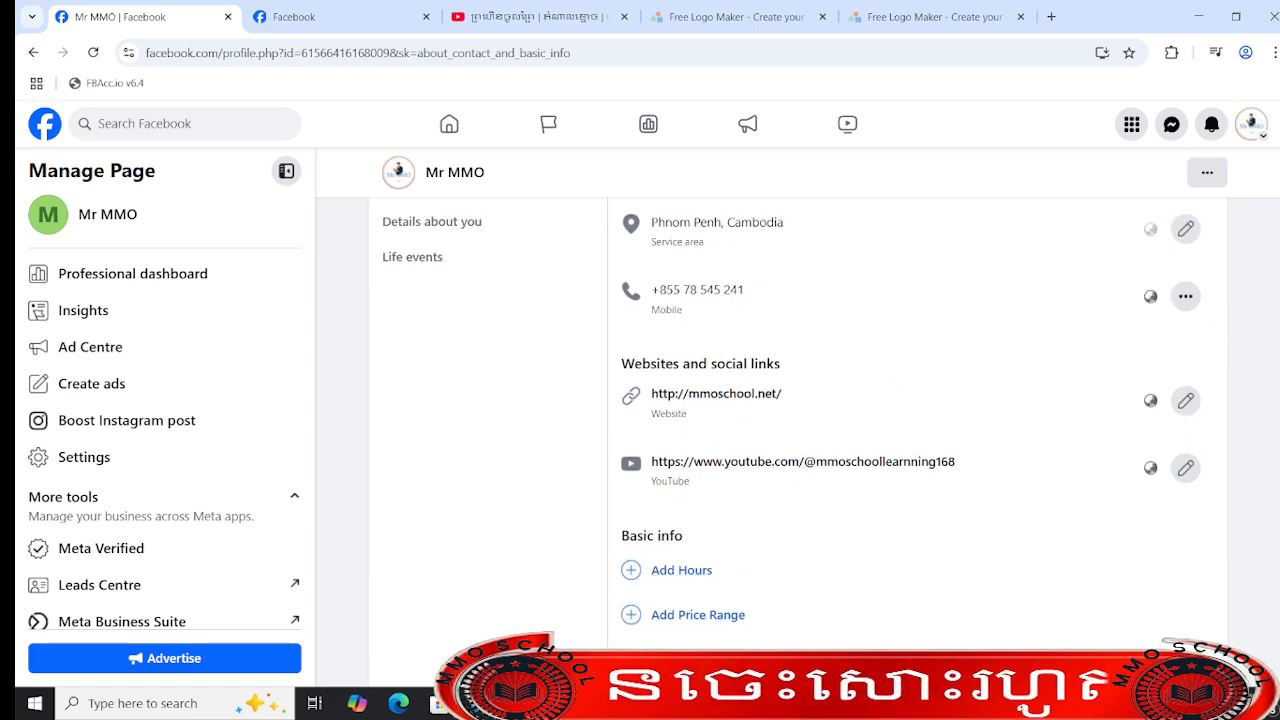
# - Set the Page's business hours to Always open in the basic info and save them
pyautogui.scroll(-2, 894, 420)
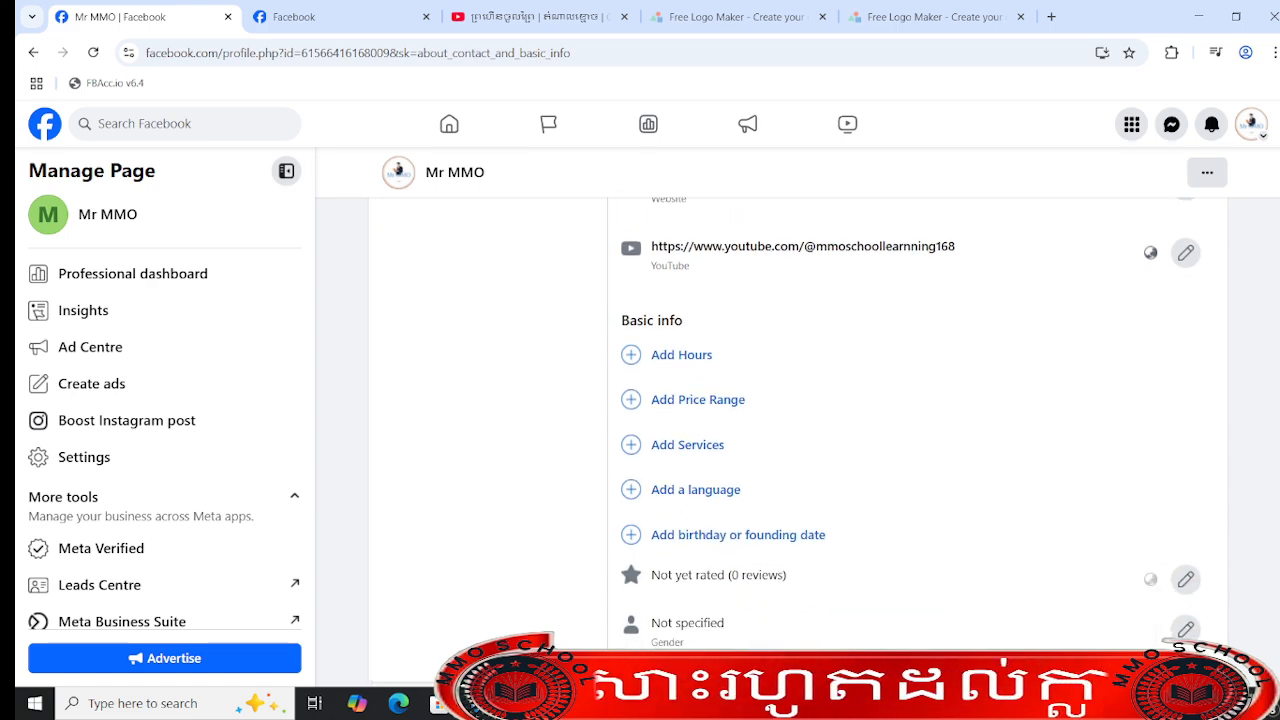
pyautogui.moveTo(616, 322); pyautogui.dragTo(696, 338)
pyautogui.doubleClick(672, 318)
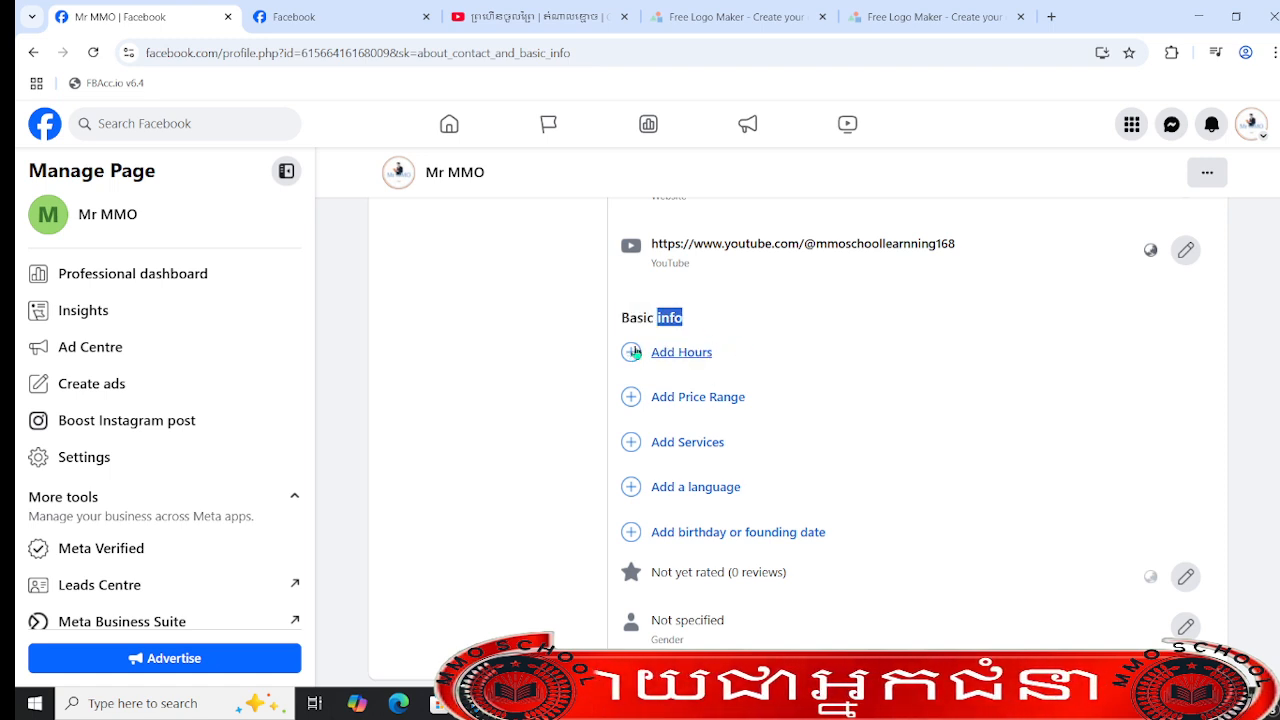
pyautogui.click(670, 355)
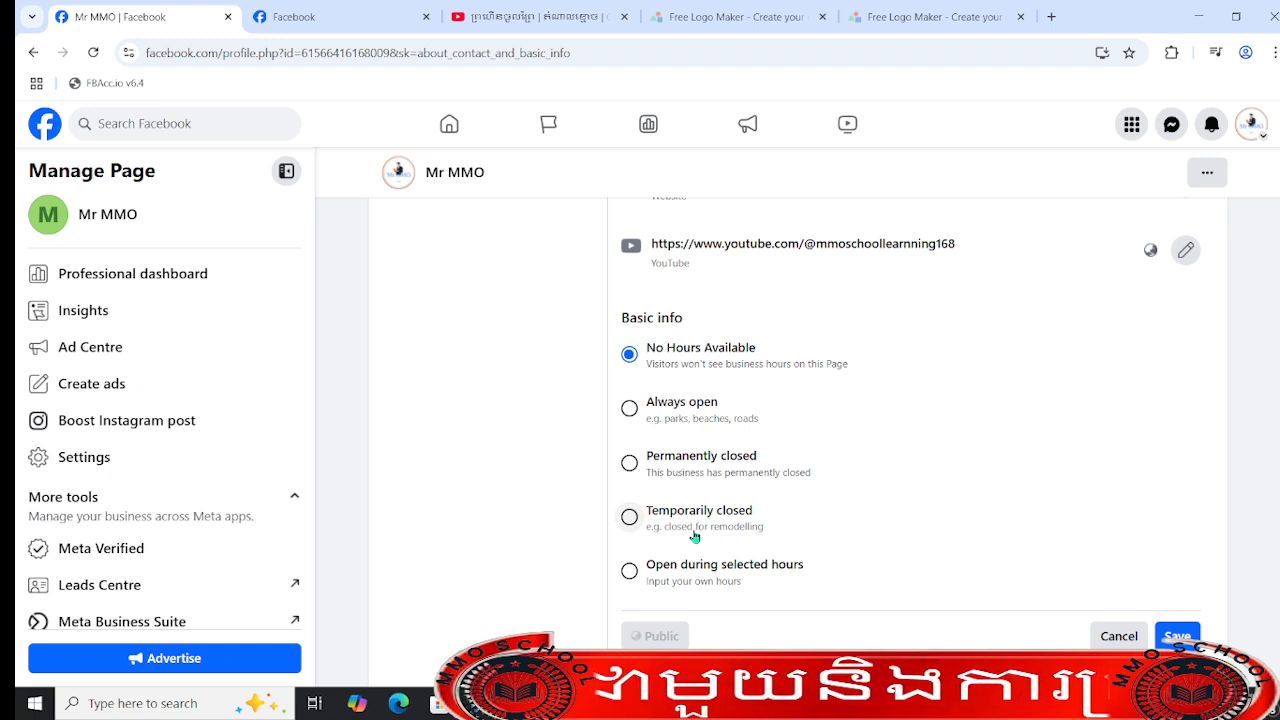
pyautogui.click(630, 410)
pyautogui.click(1178, 634)
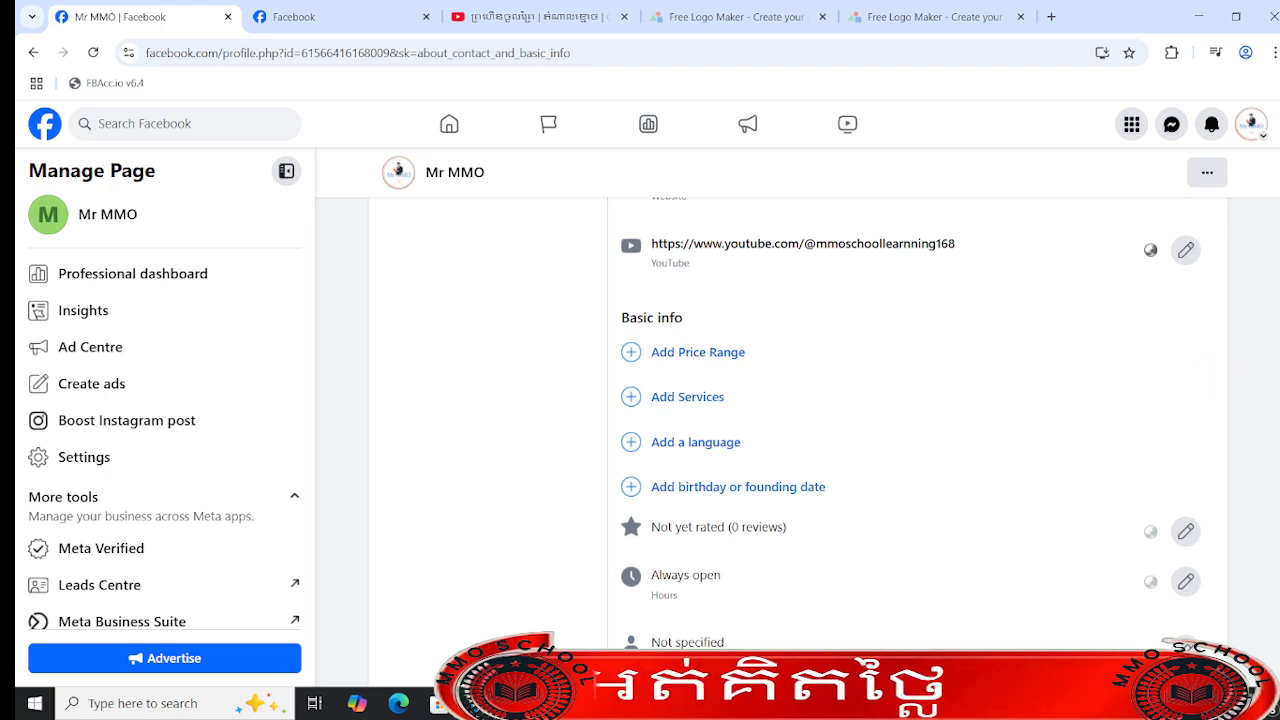
# - Start adding a price range to the Page's basic info
pyautogui.scroll(2, 643, 469)
pyautogui.scroll(-1, 643, 469)
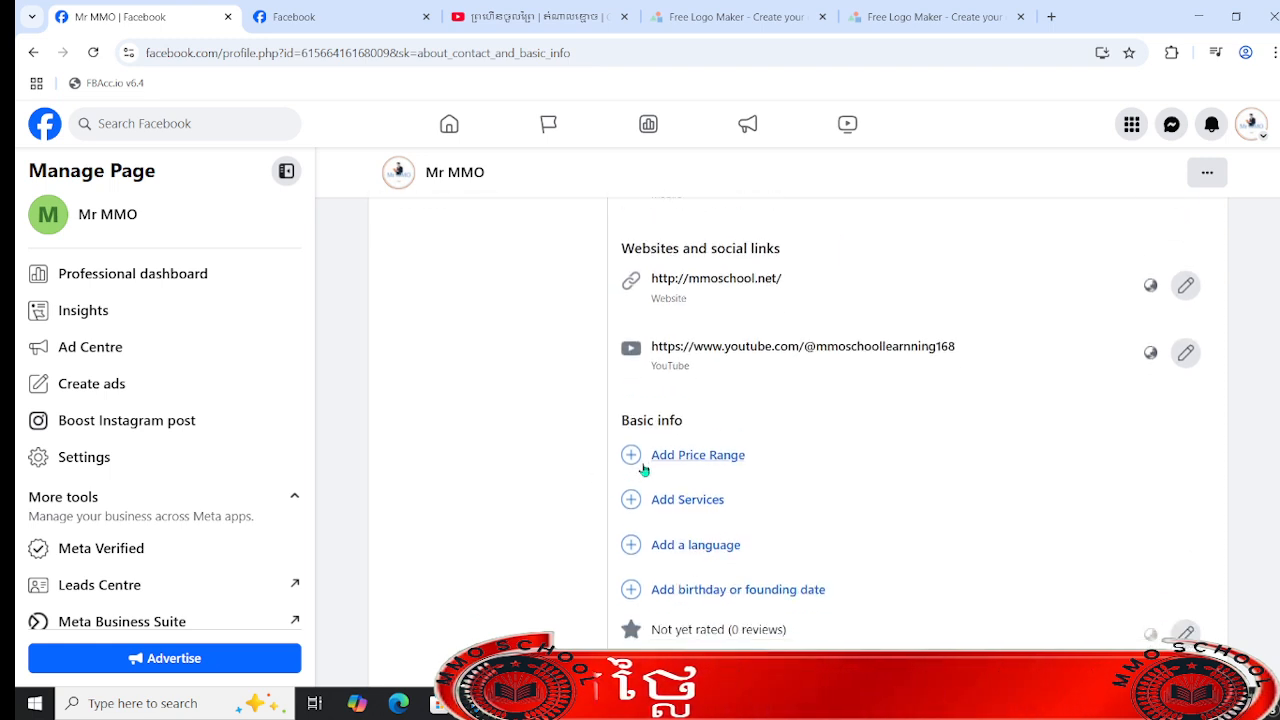
pyautogui.click(705, 470)
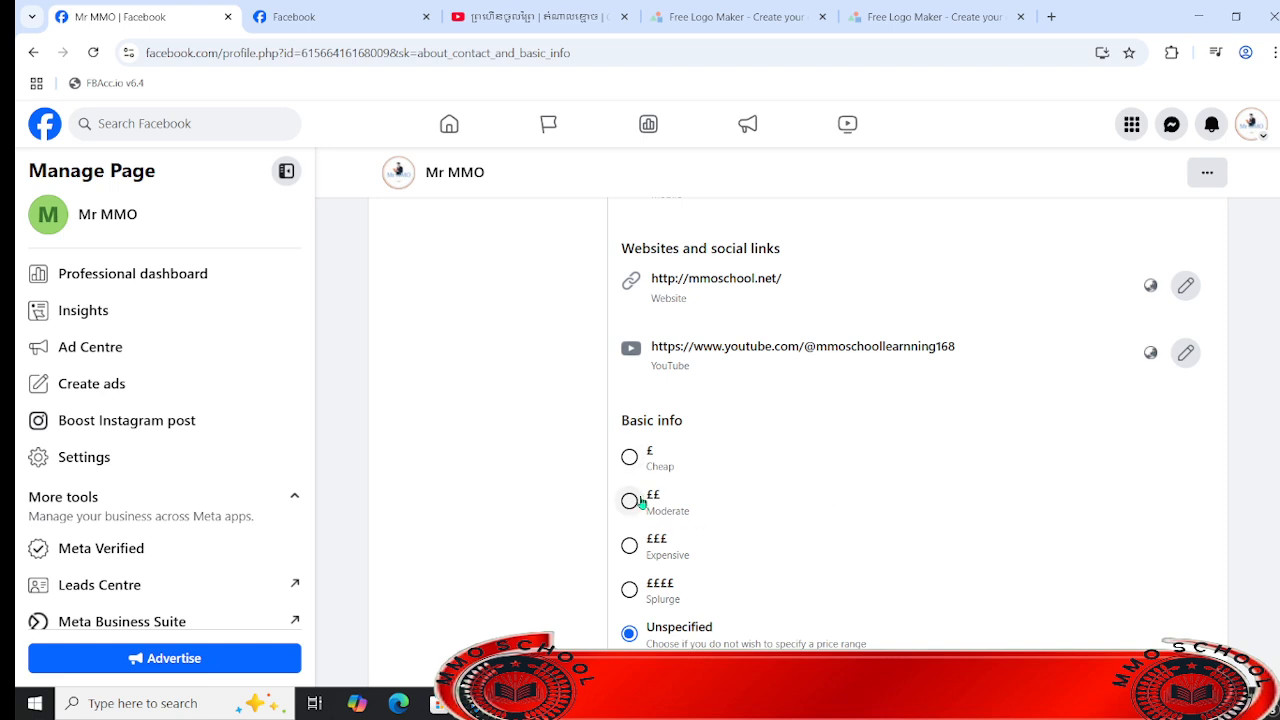
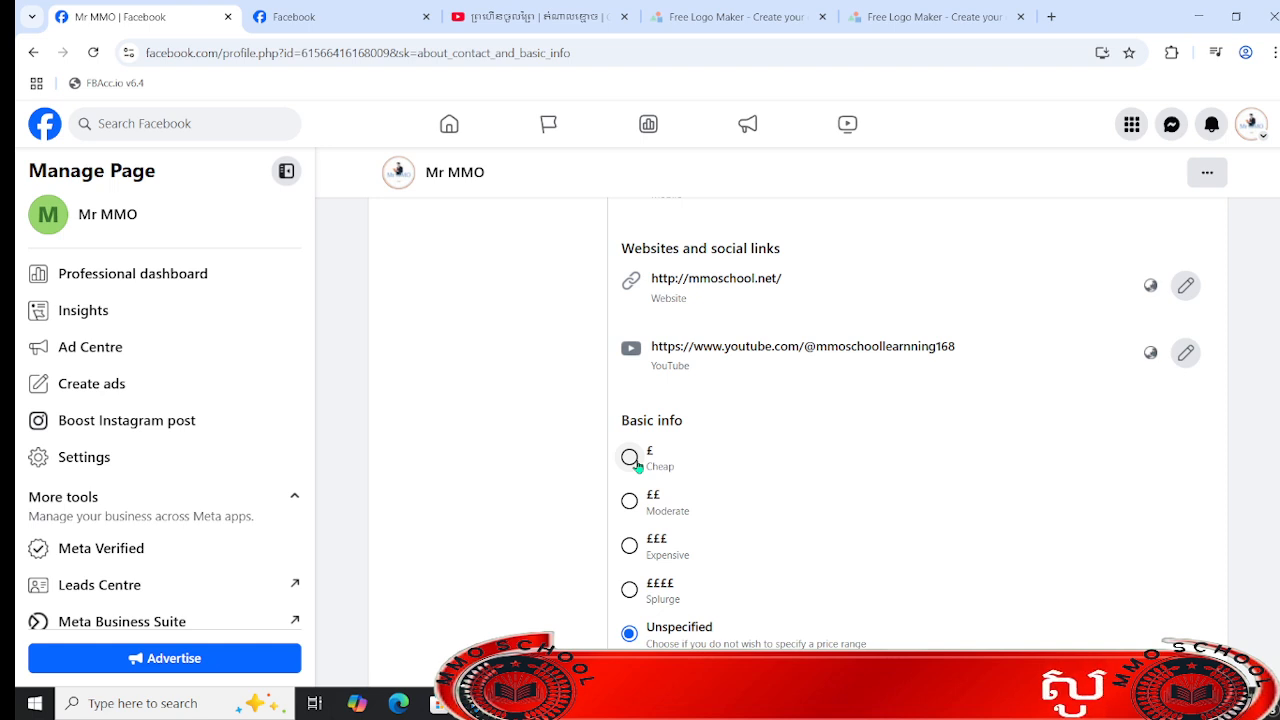
# - Set the Page's price range to ££ (Moderate) and save it
pyautogui.click(630, 458)
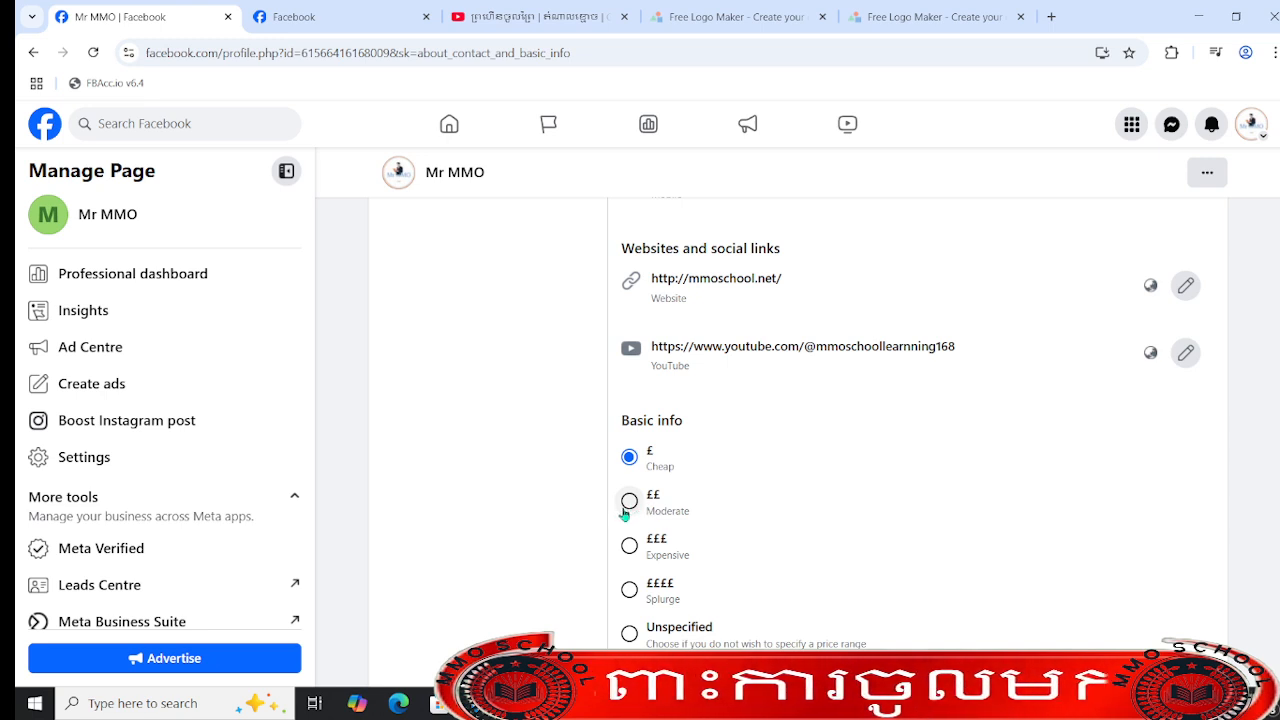
pyautogui.click(627, 503)
pyautogui.click(646, 551)
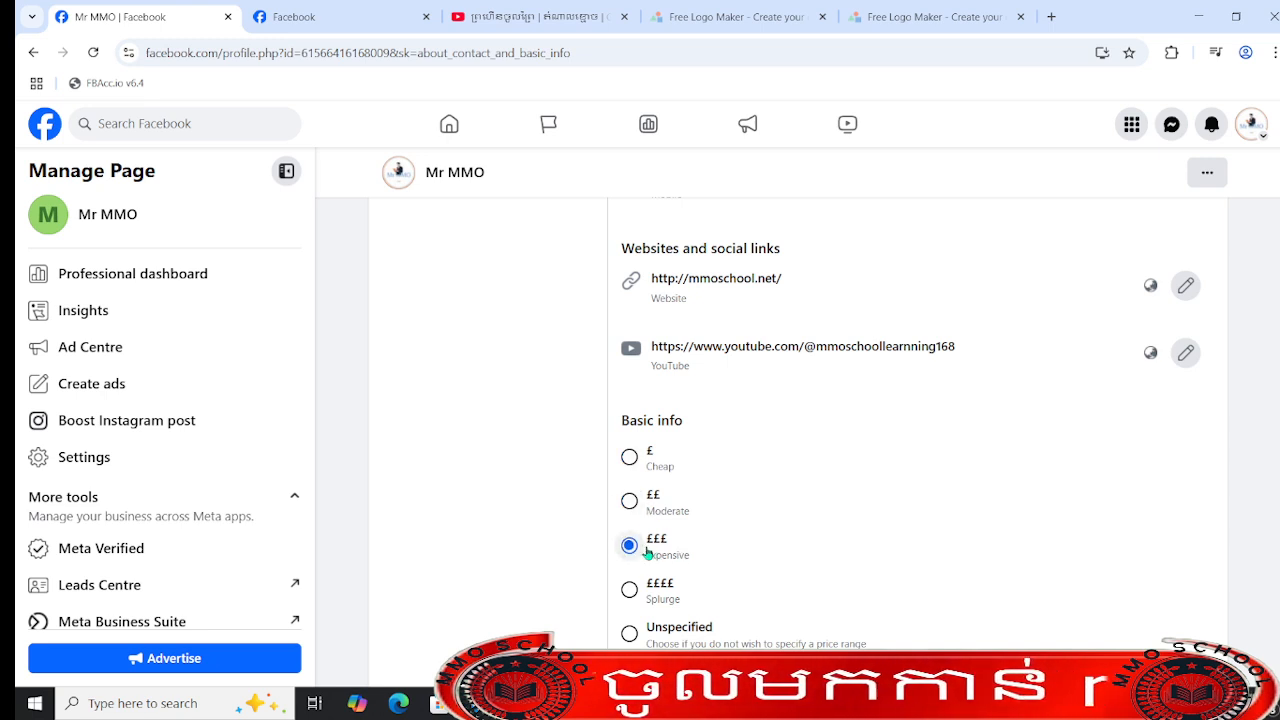
pyautogui.click(629, 457)
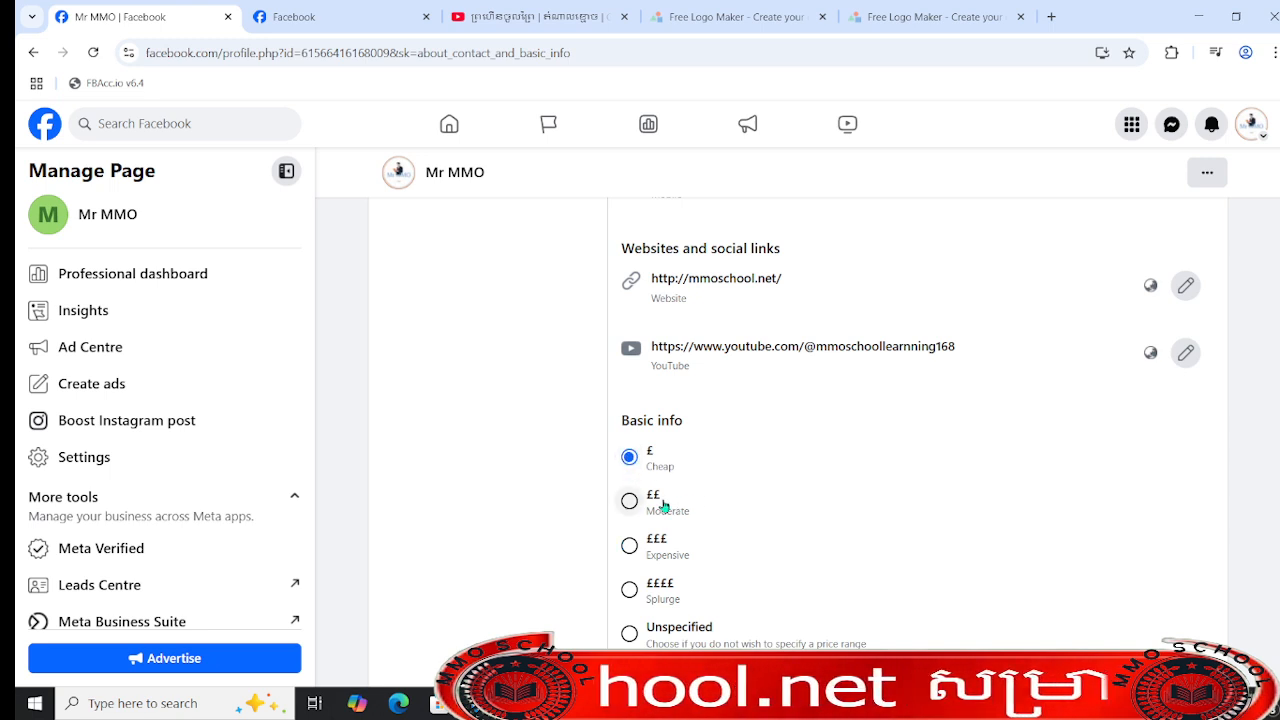
pyautogui.click(653, 506)
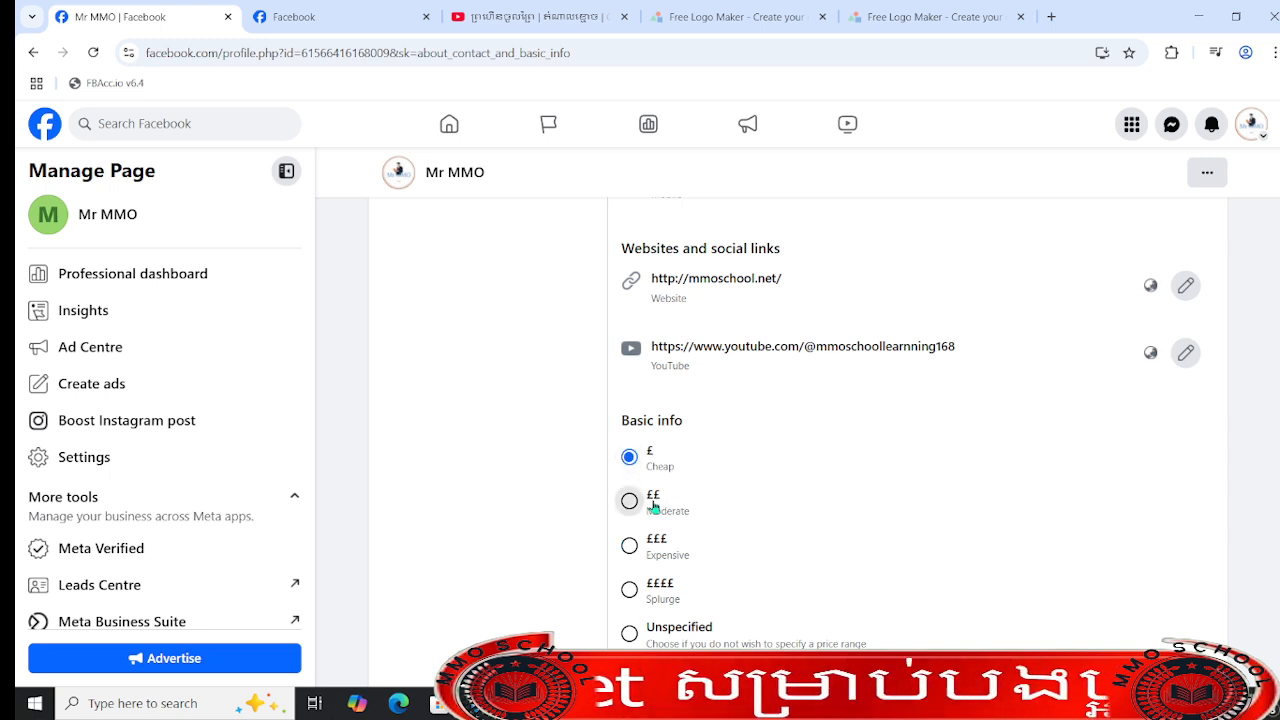
pyautogui.scroll(-3, 653, 505)
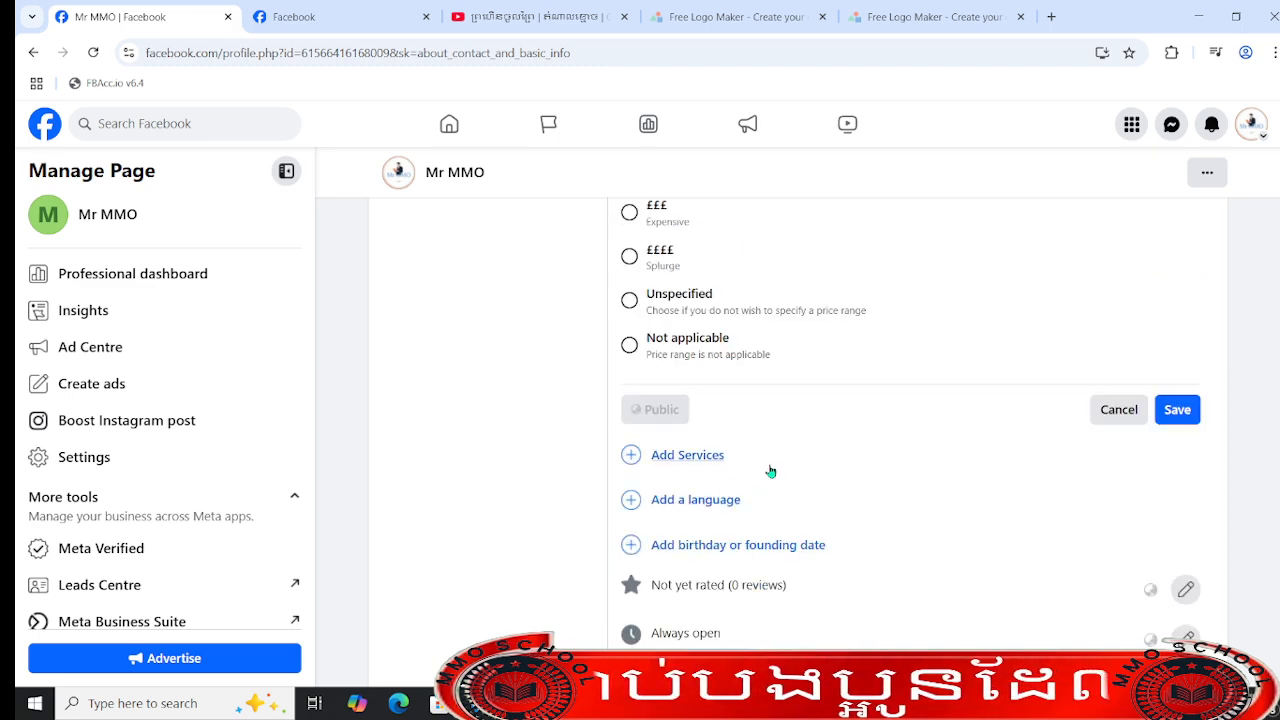
pyautogui.scroll(3, 947, 448)
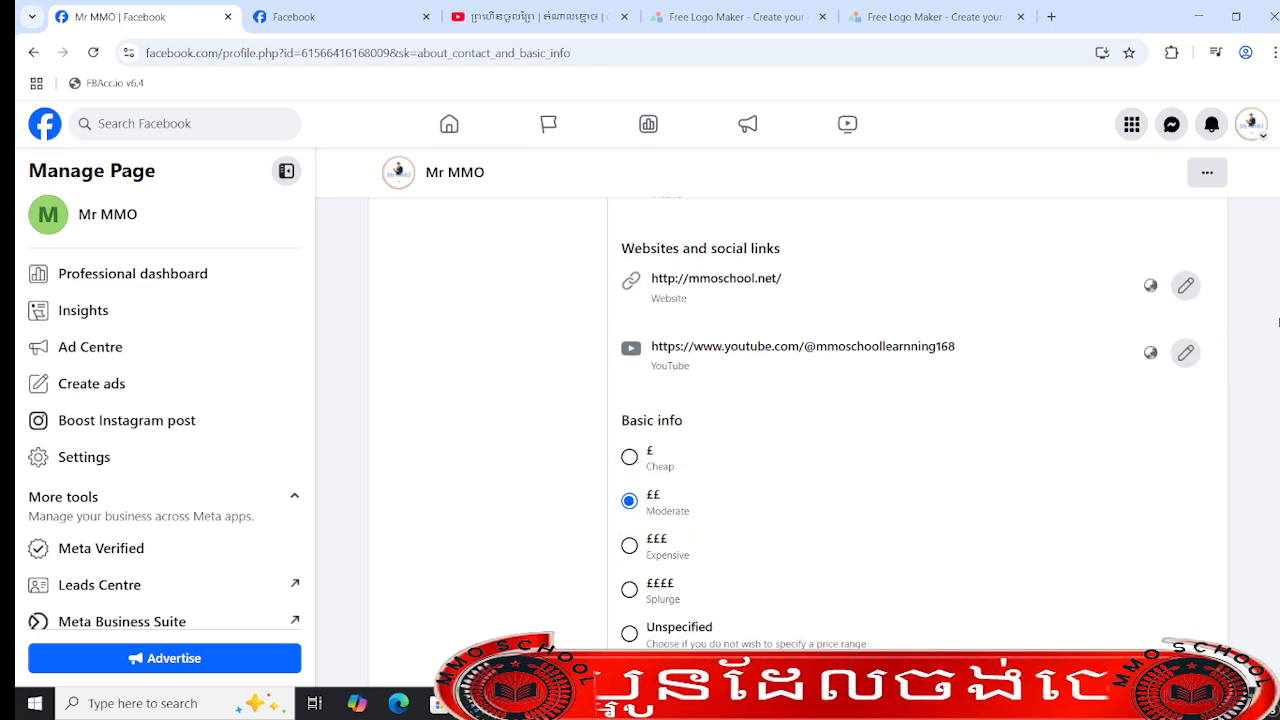
pyautogui.scroll(-4, 1250, 338)
pyautogui.scroll(1, 1185, 417)
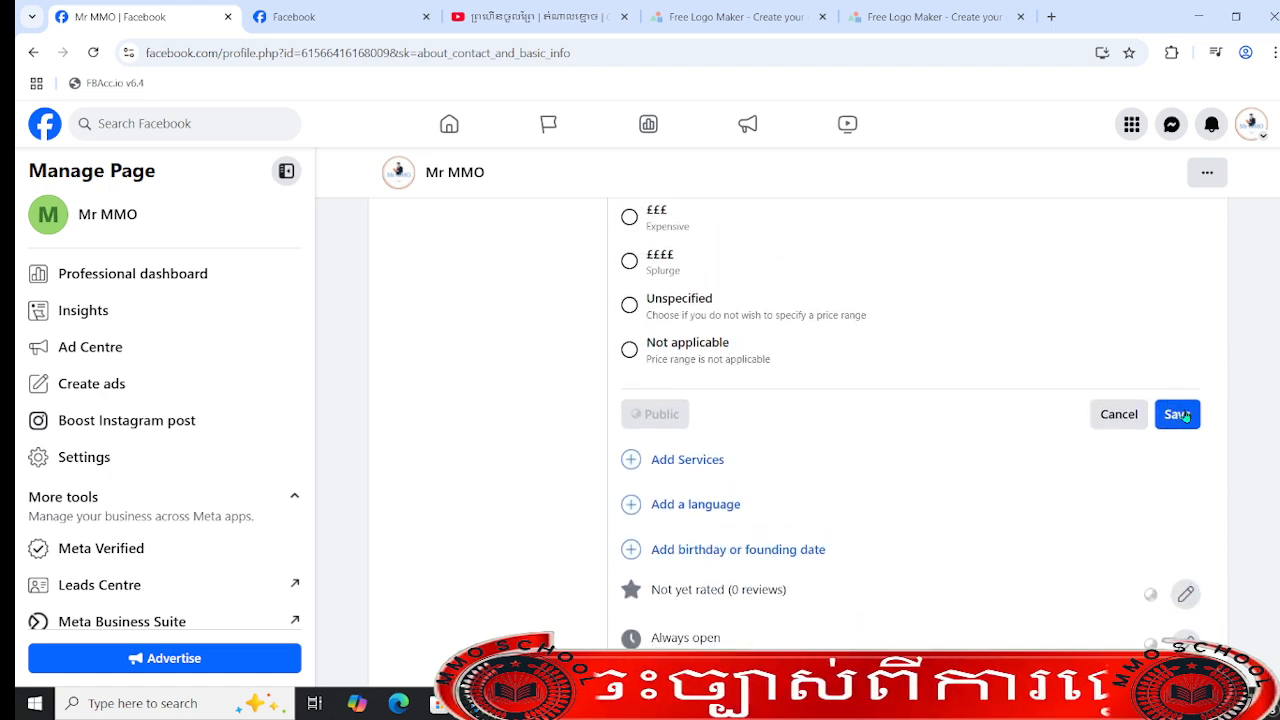
pyautogui.click(1178, 414)
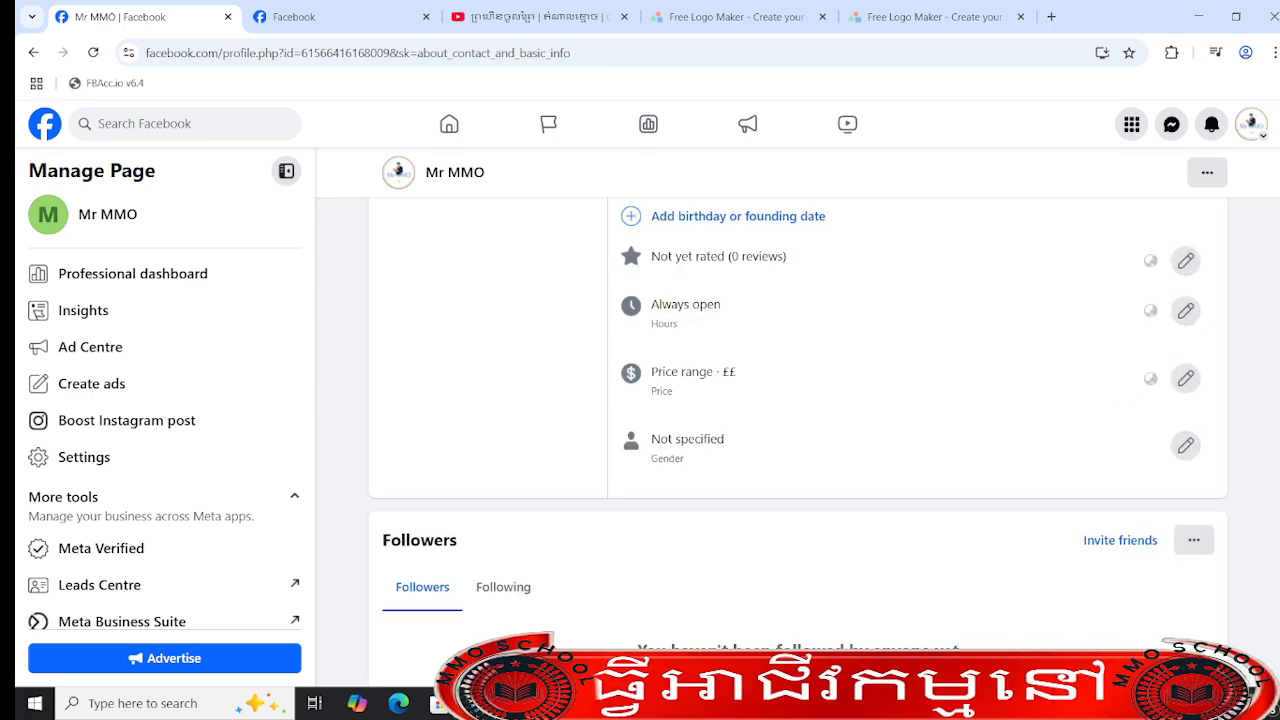
# - Add Online booking, Reservations and Roadside collection as the Page's services in the basic info and save them
pyautogui.scroll(3, 661, 437)
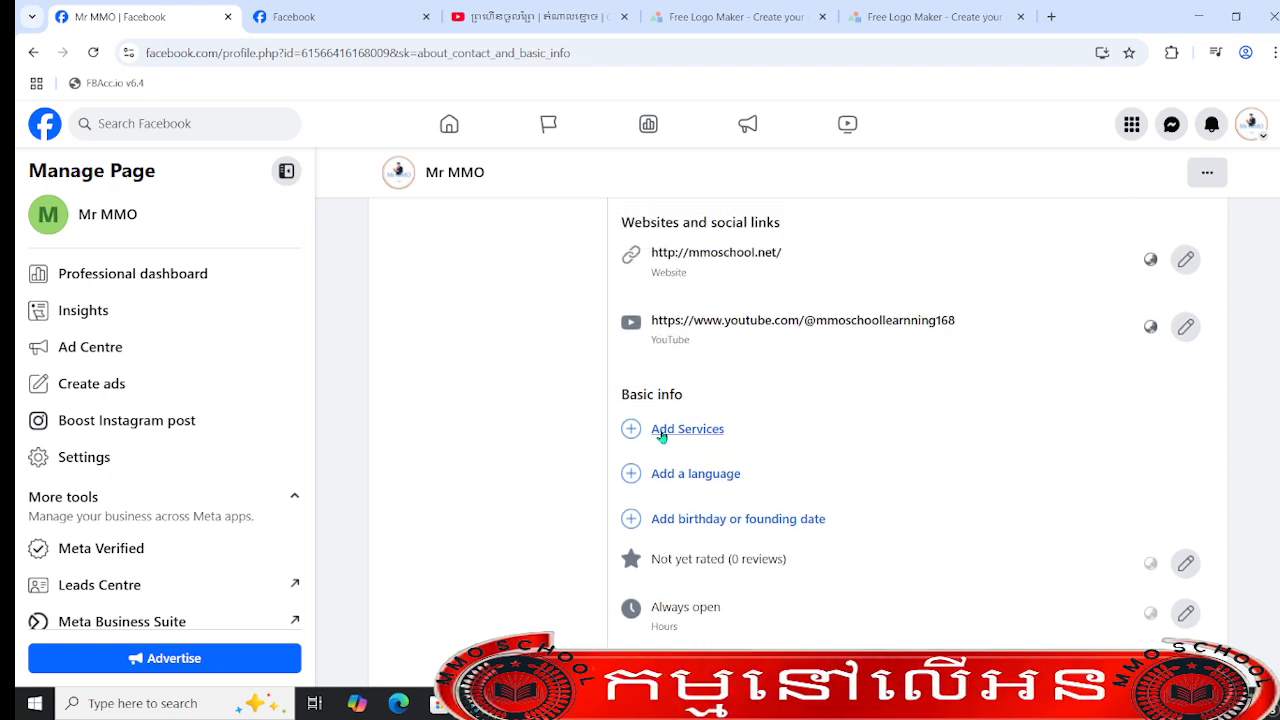
pyautogui.click(662, 432)
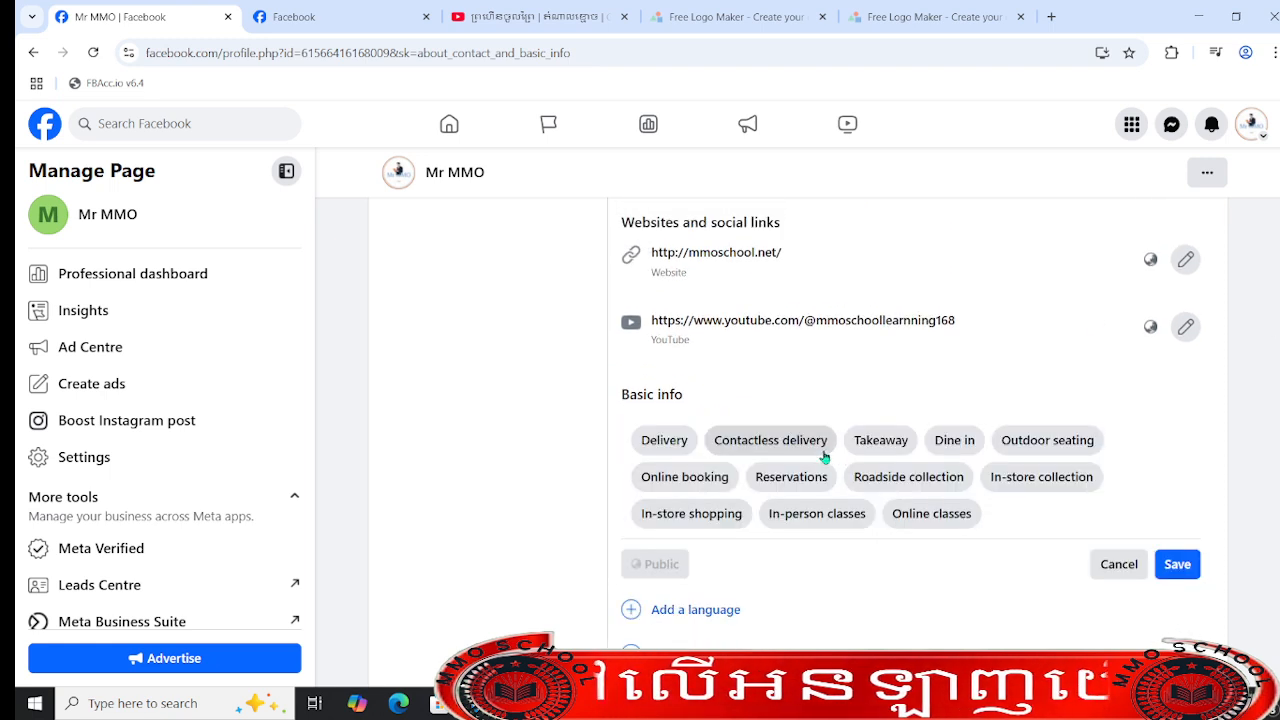
pyautogui.click(712, 484)
pyautogui.click(908, 477)
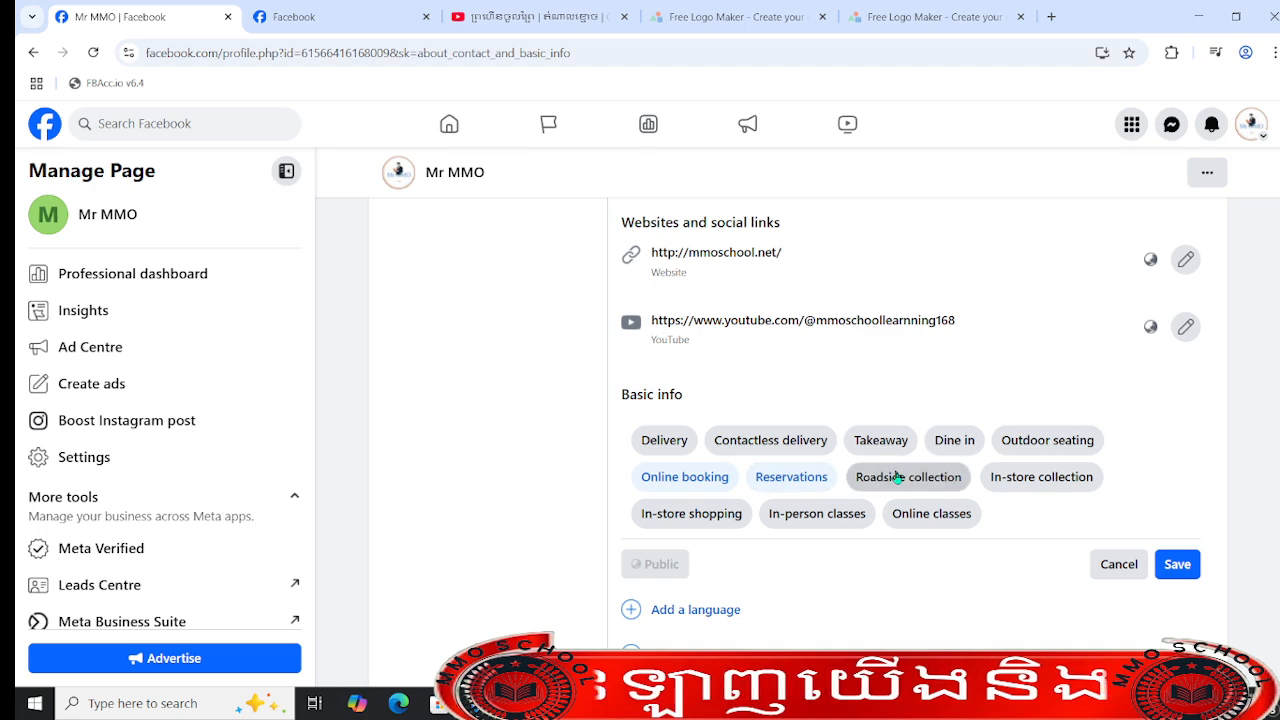
pyautogui.click(1176, 565)
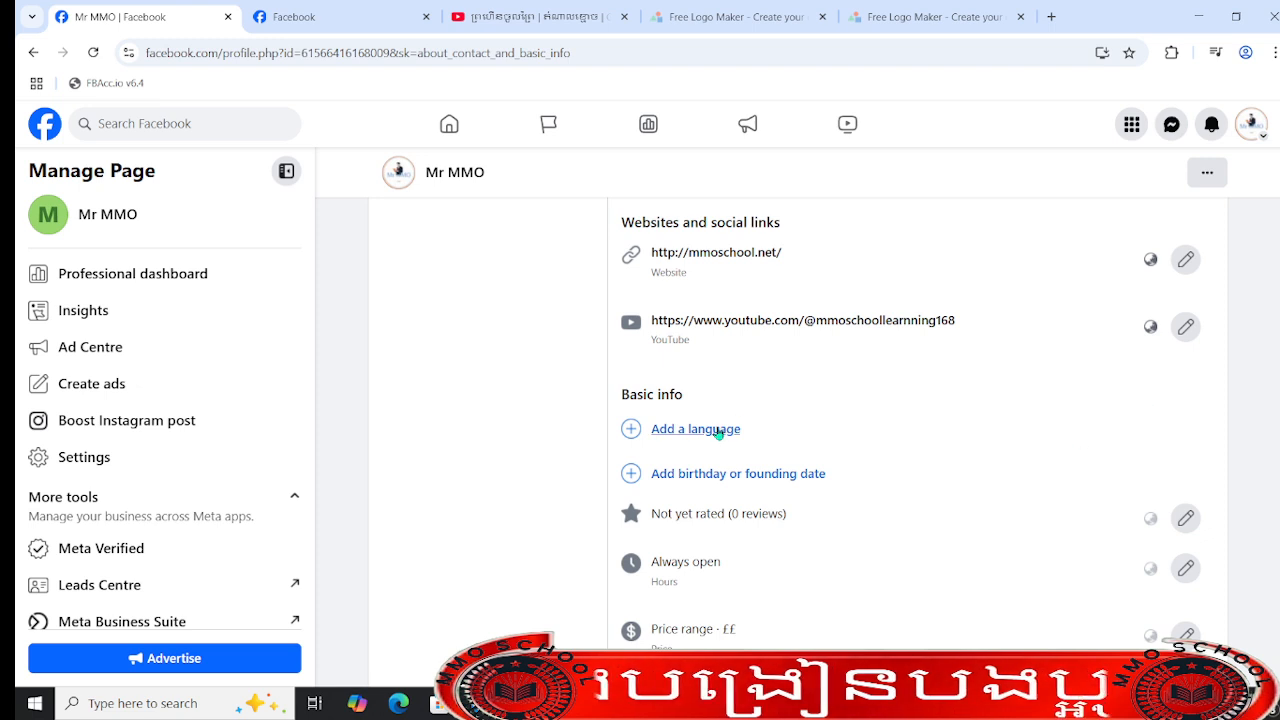
# - Add Khmer (language) as the Page's language in the basic info and save it
pyautogui.click(727, 429)
pyautogui.click(805, 440)
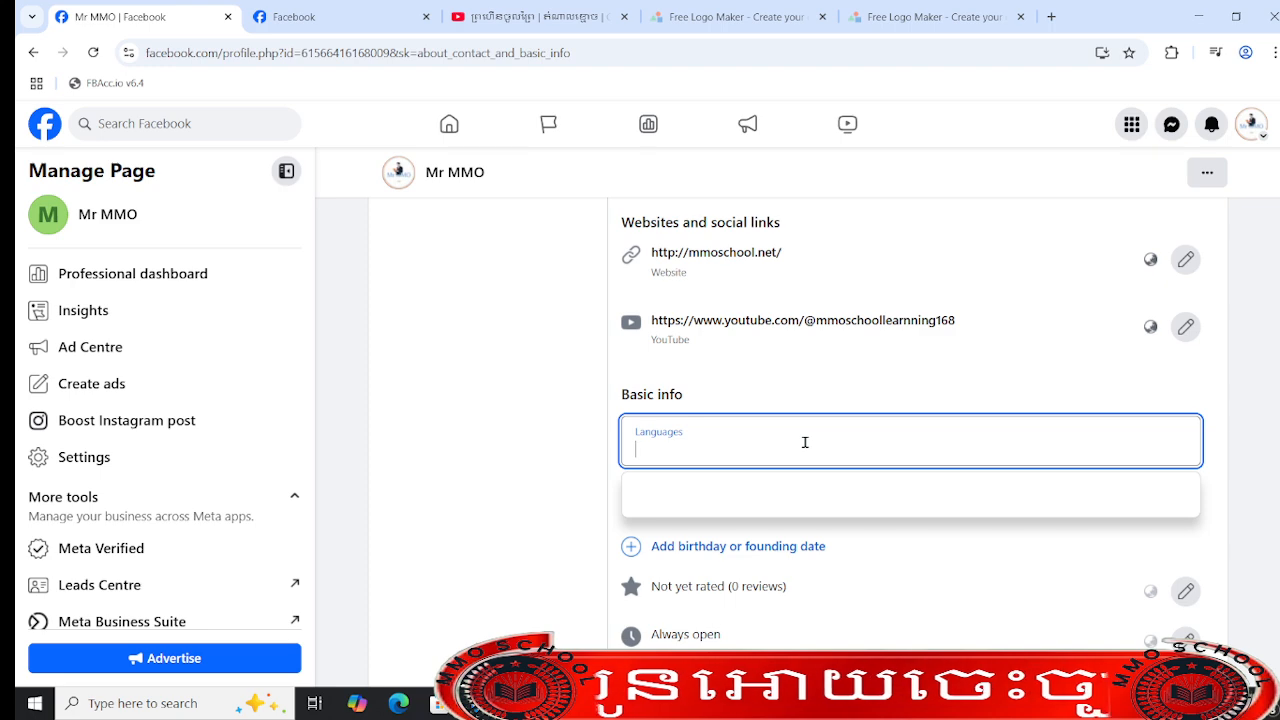
pyautogui.write('kh')
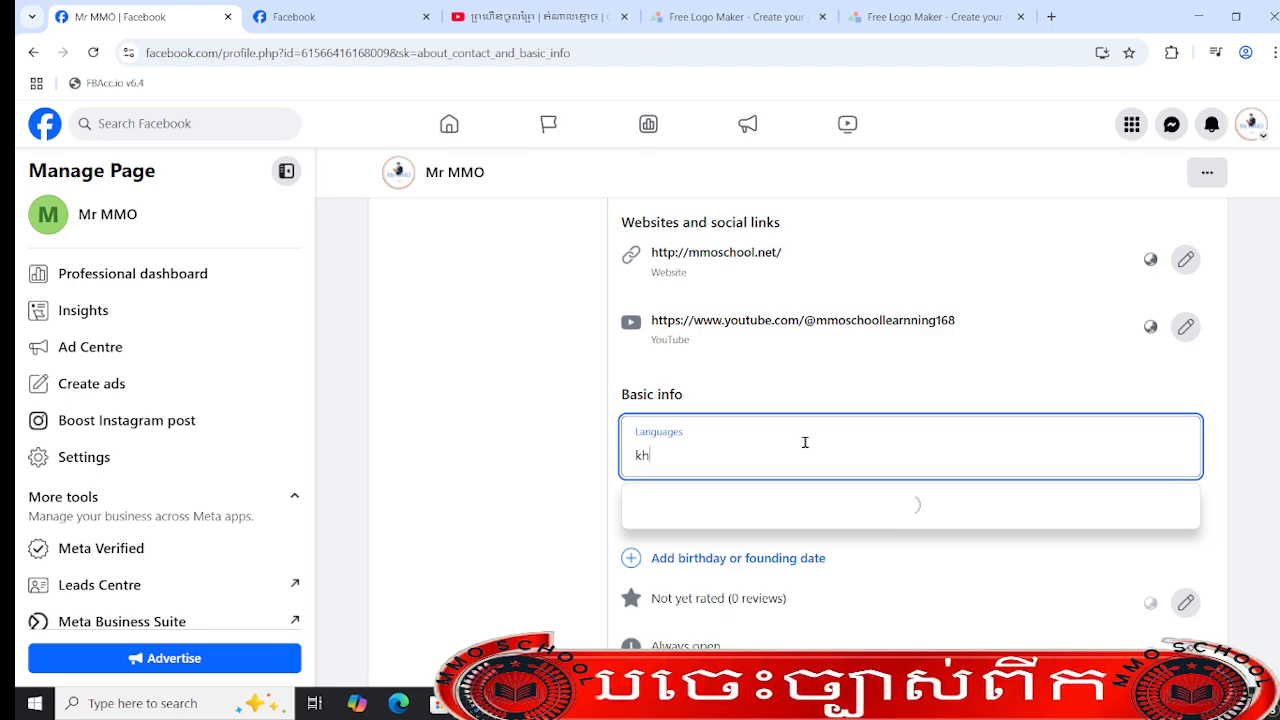
pyautogui.write('mer')
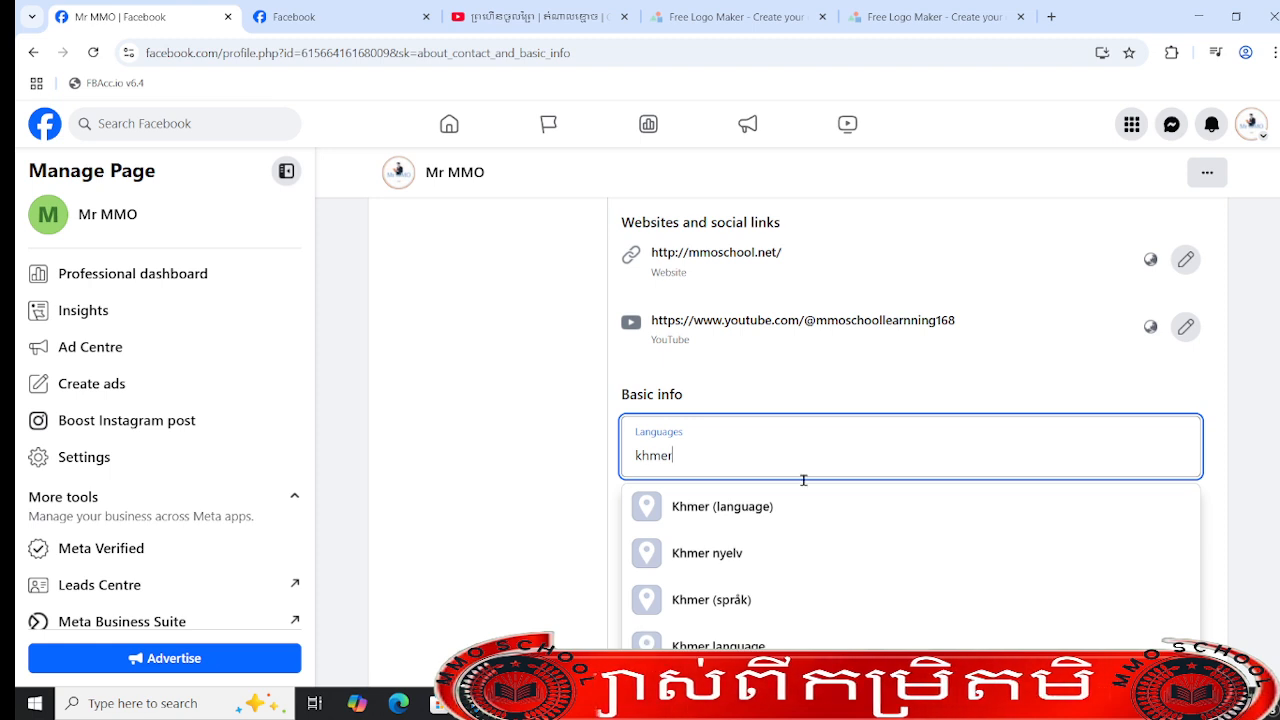
pyautogui.click(808, 500)
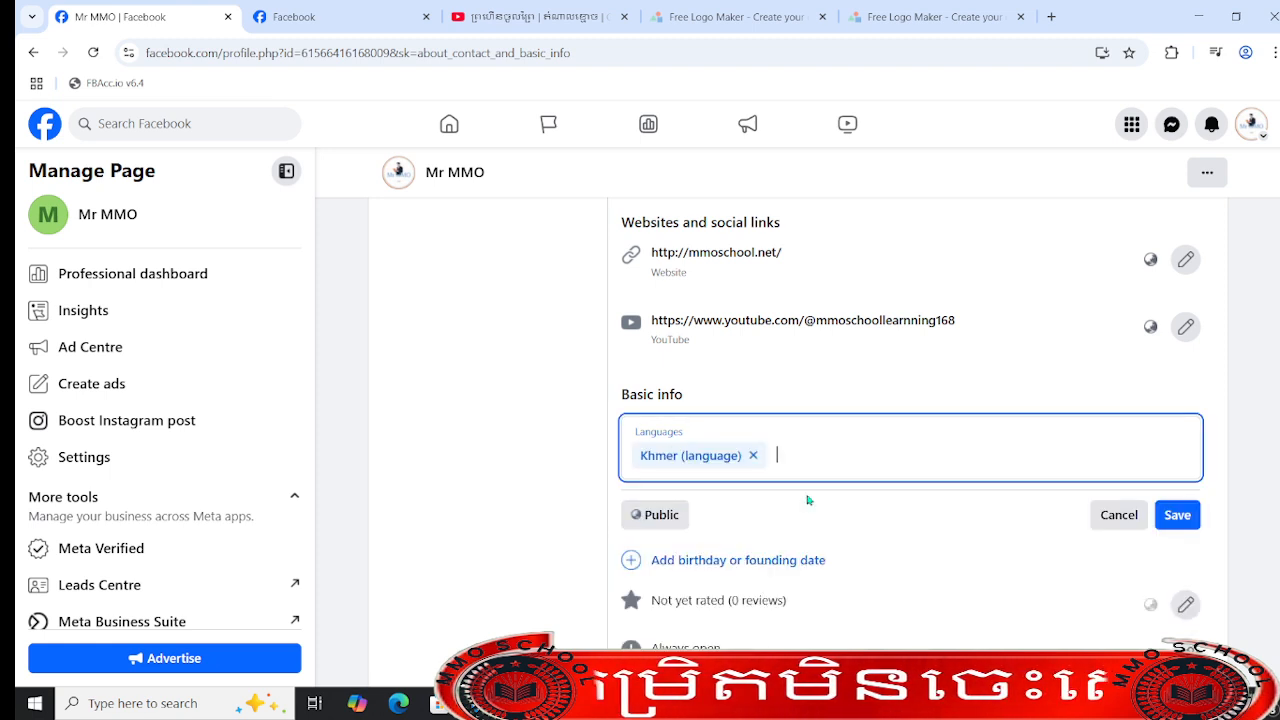
pyautogui.click(1184, 518)
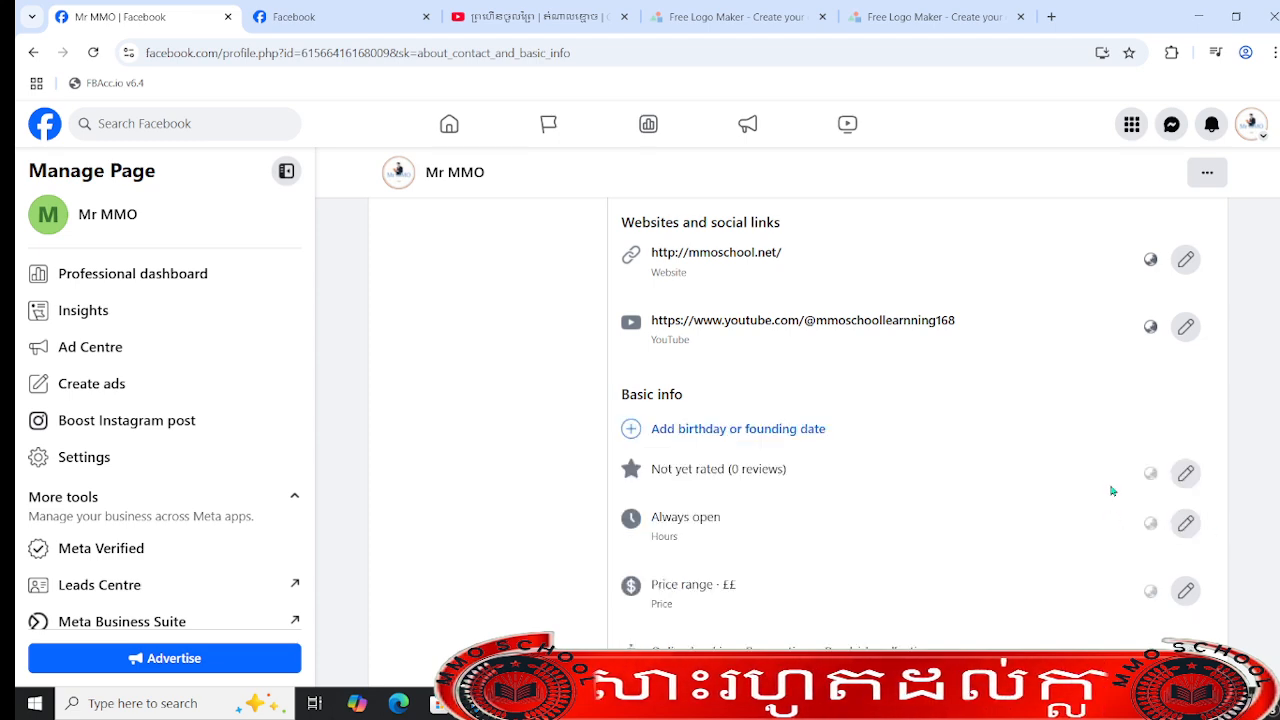
# - Start adding a birthday or founding date to the basic info and set its type to Founding date
pyautogui.click(710, 436)
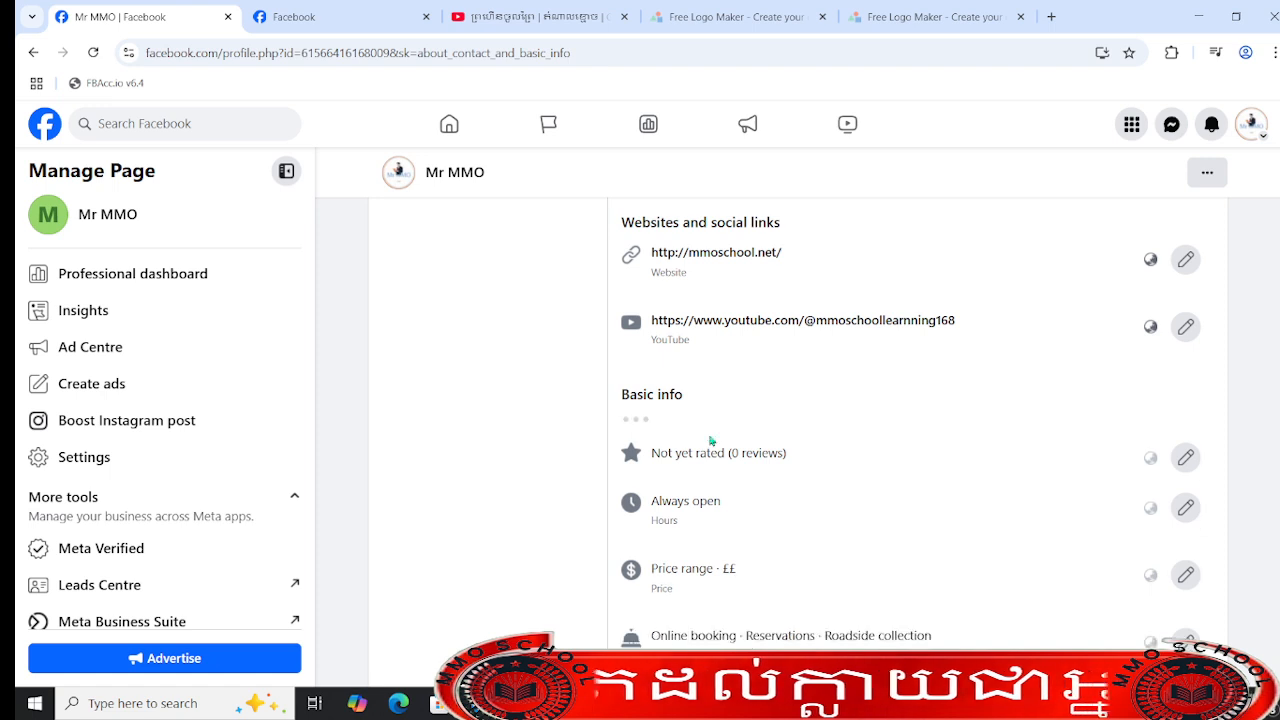
pyautogui.click(643, 434)
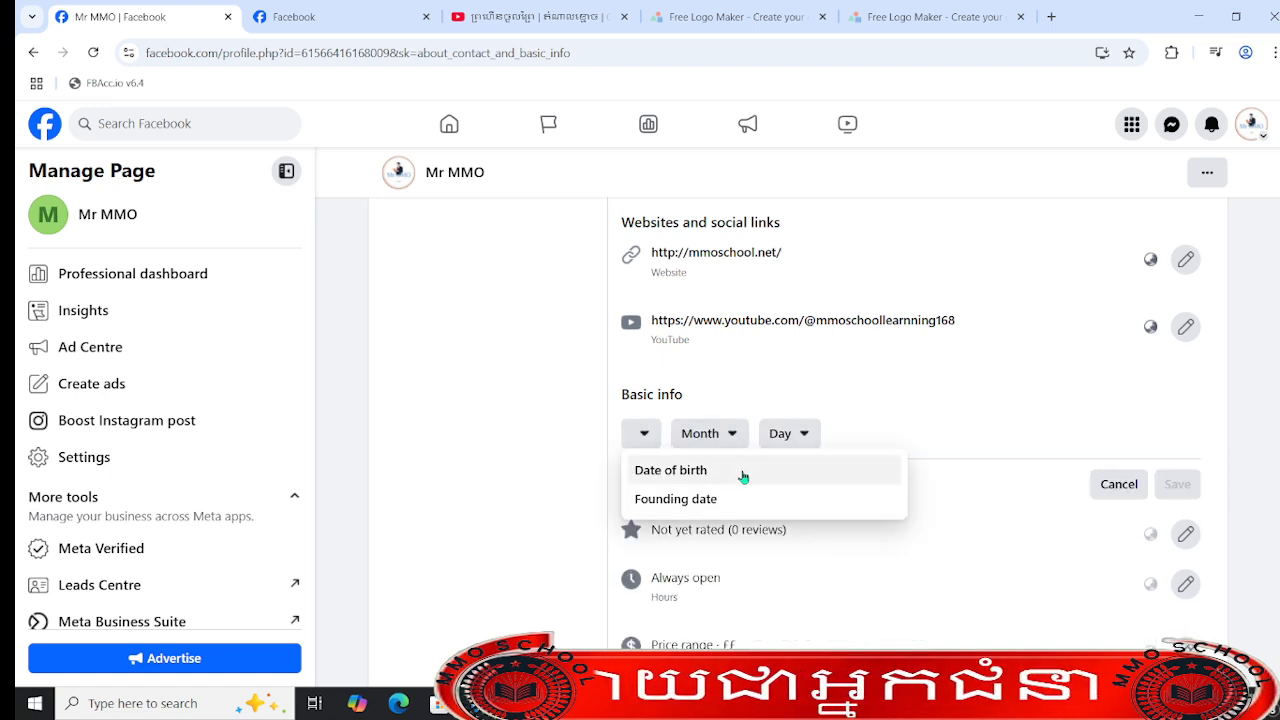
pyautogui.click(742, 476)
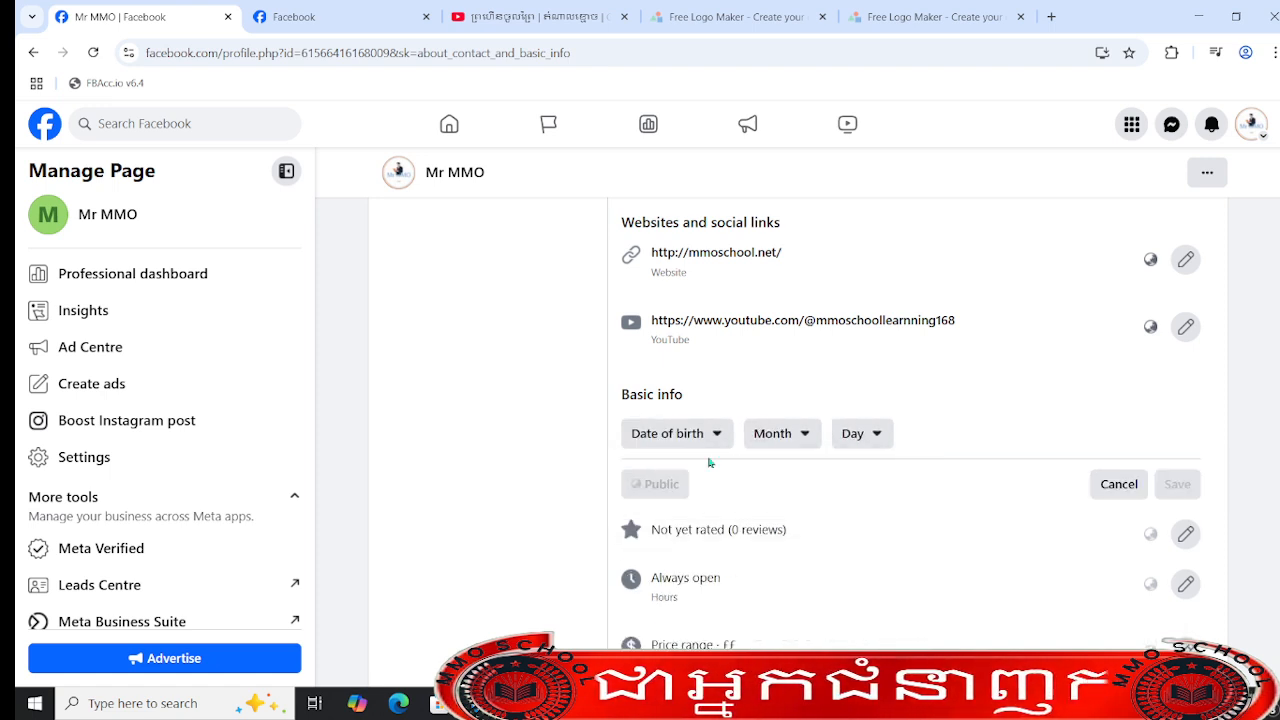
pyautogui.click(848, 434)
pyautogui.click(929, 482)
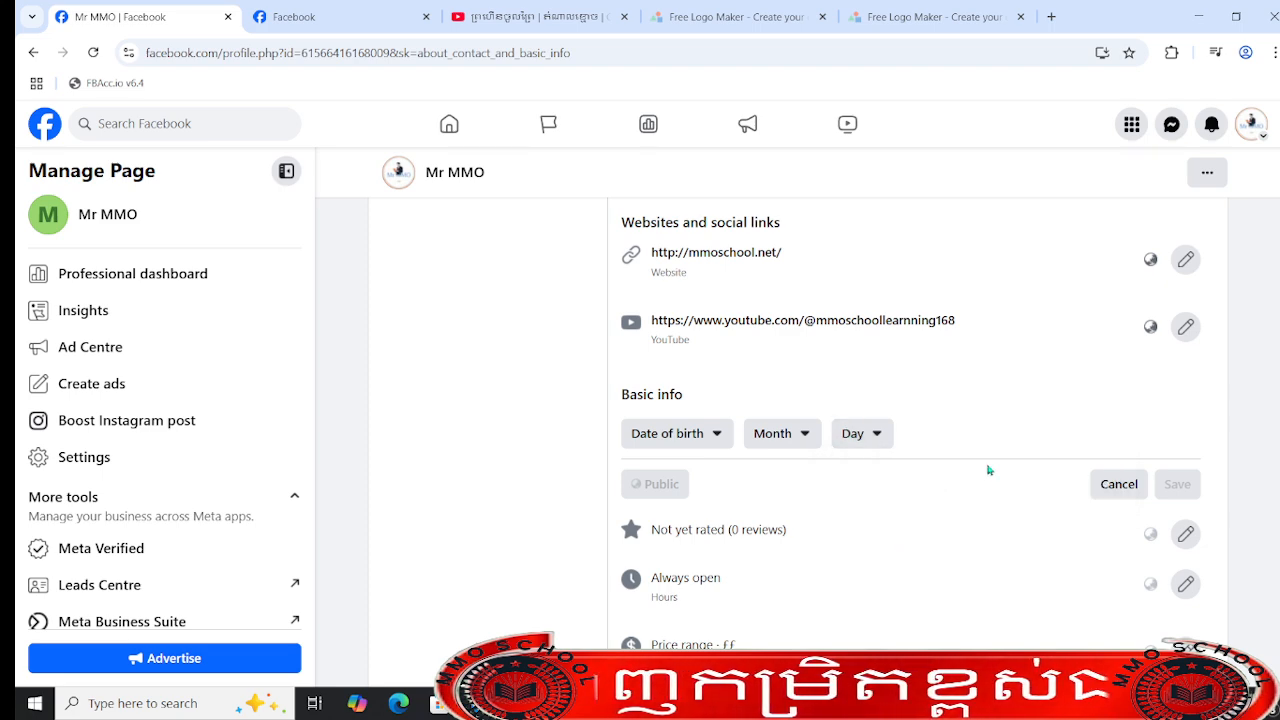
pyautogui.click(690, 436)
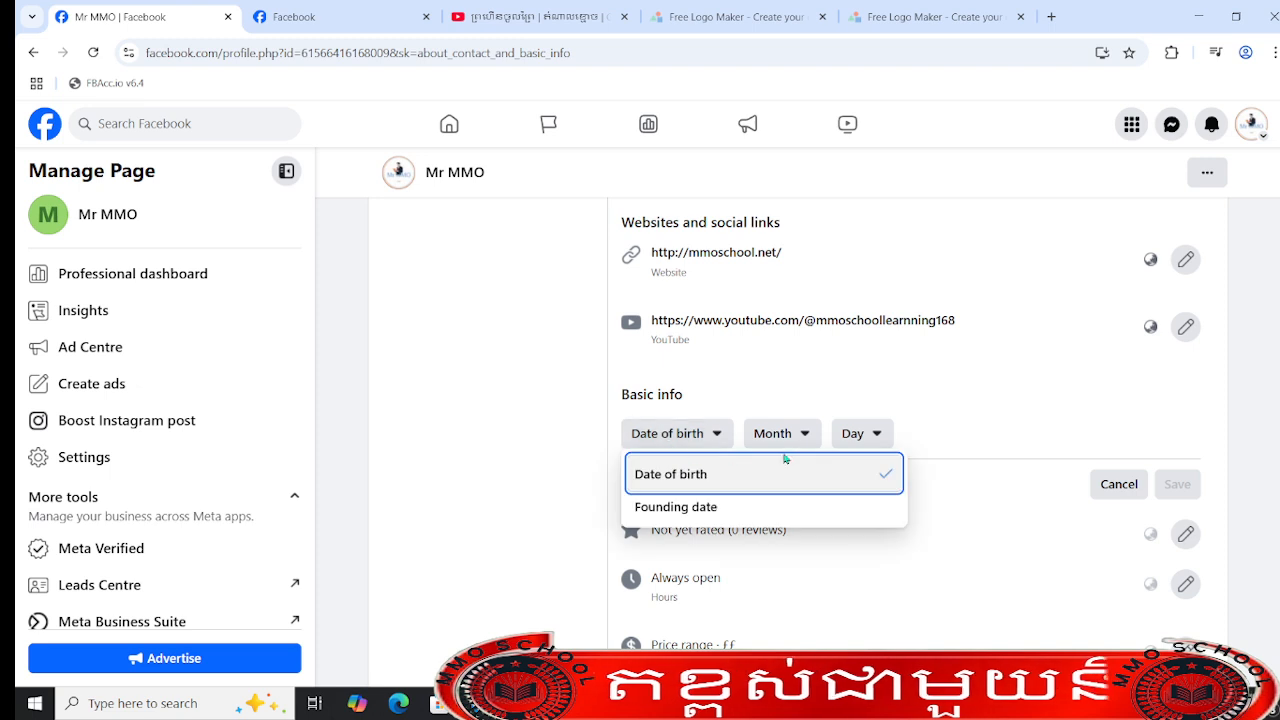
pyautogui.click(713, 509)
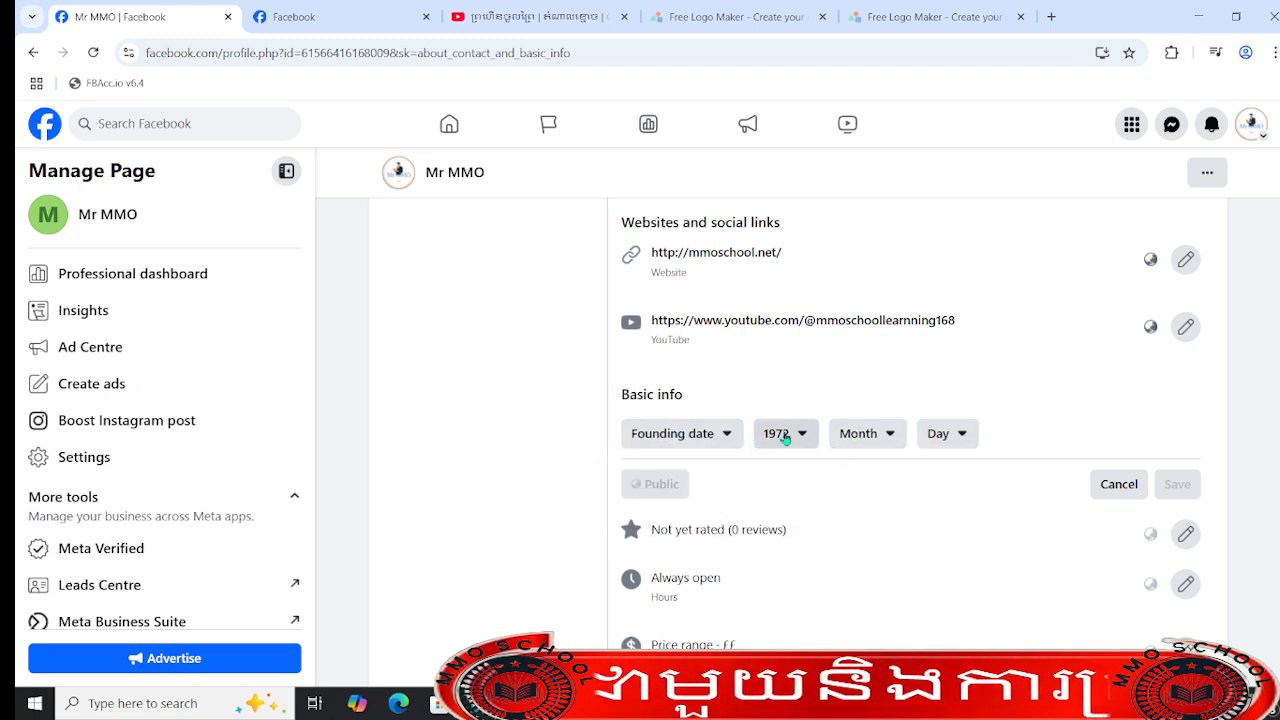
# - Set the Page's founding date to 5 January 1990 and save it
pyautogui.click(780, 435)
pyautogui.scroll(-7, 855, 520)
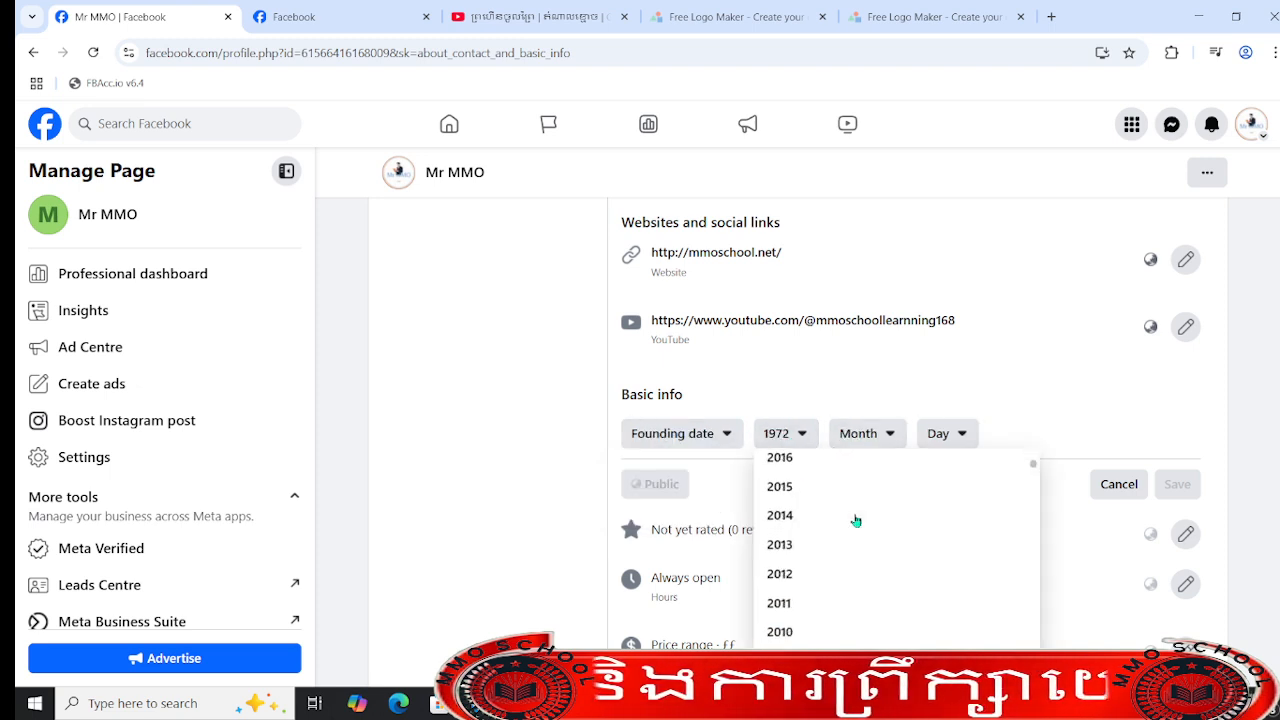
pyautogui.scroll(-3, 899, 591)
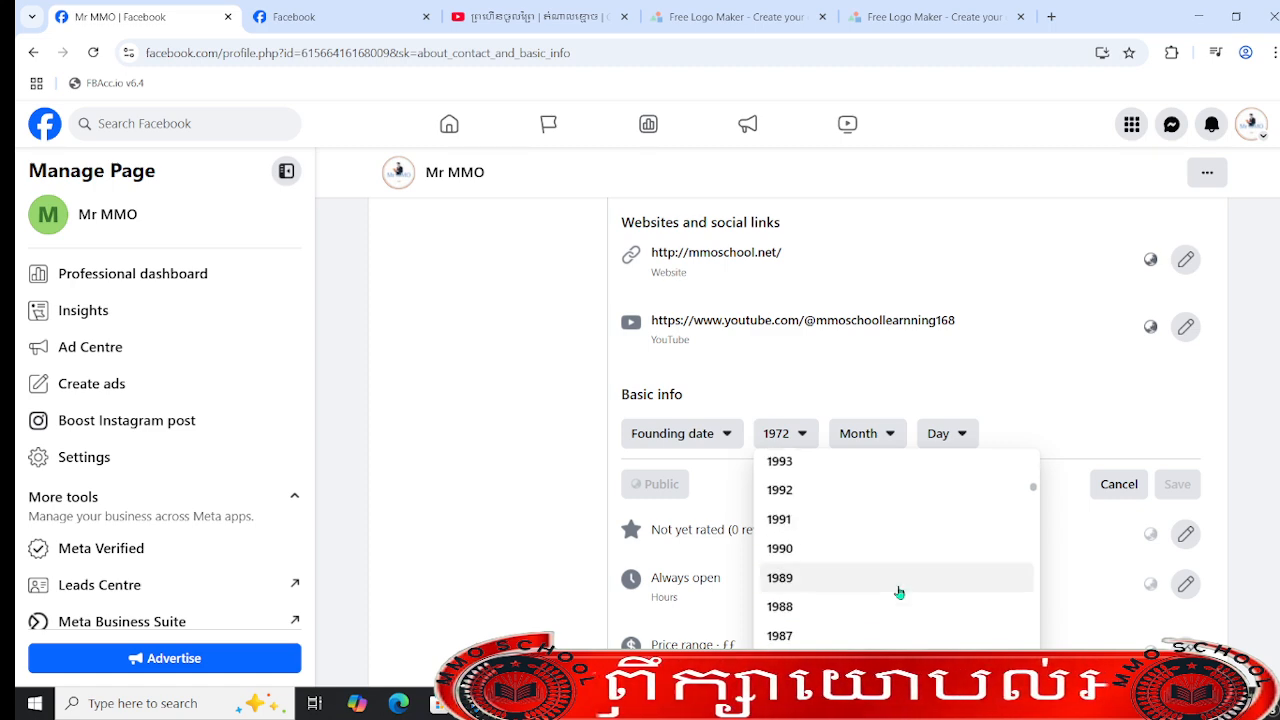
pyautogui.click(897, 550)
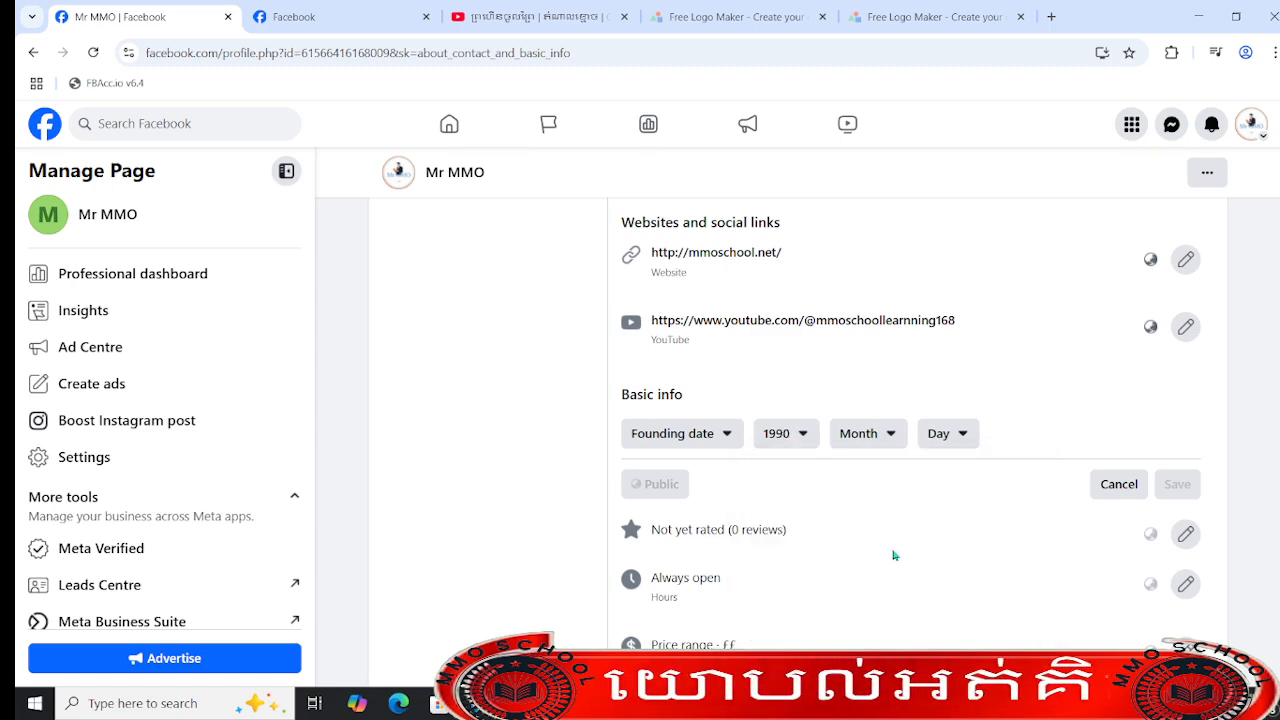
pyautogui.click(855, 435)
pyautogui.click(950, 507)
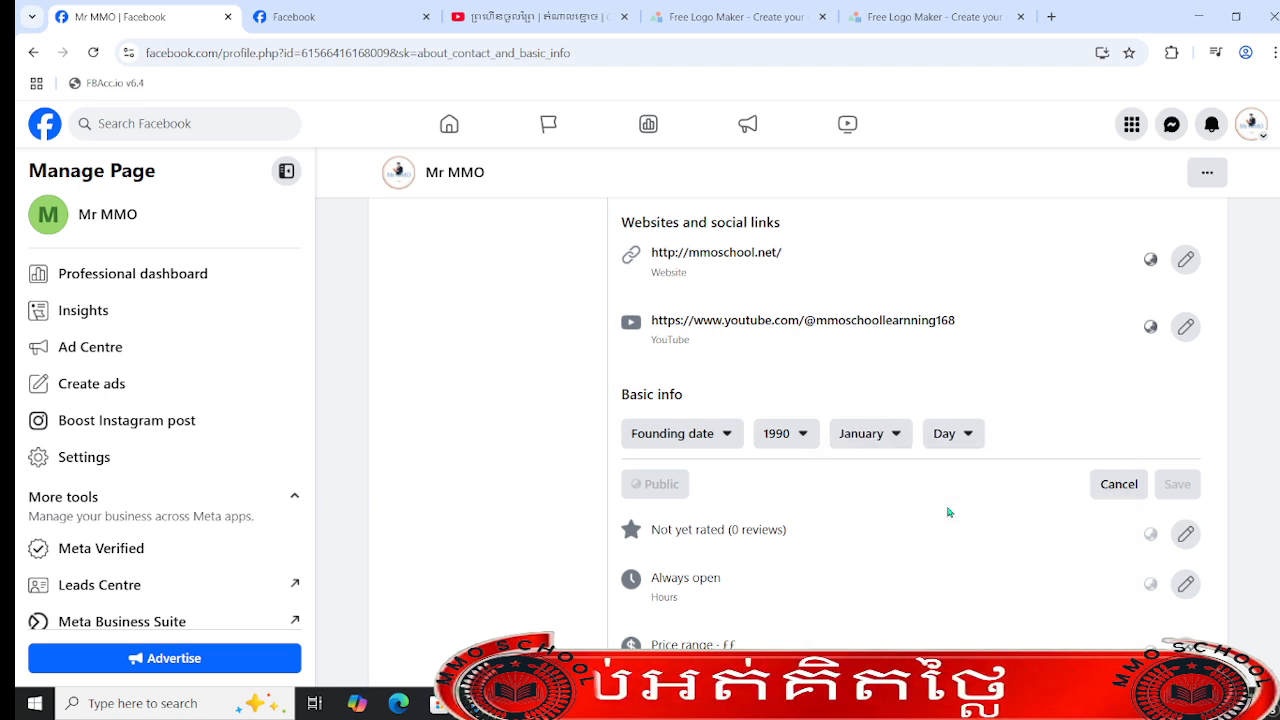
pyautogui.click(948, 435)
pyautogui.click(1034, 624)
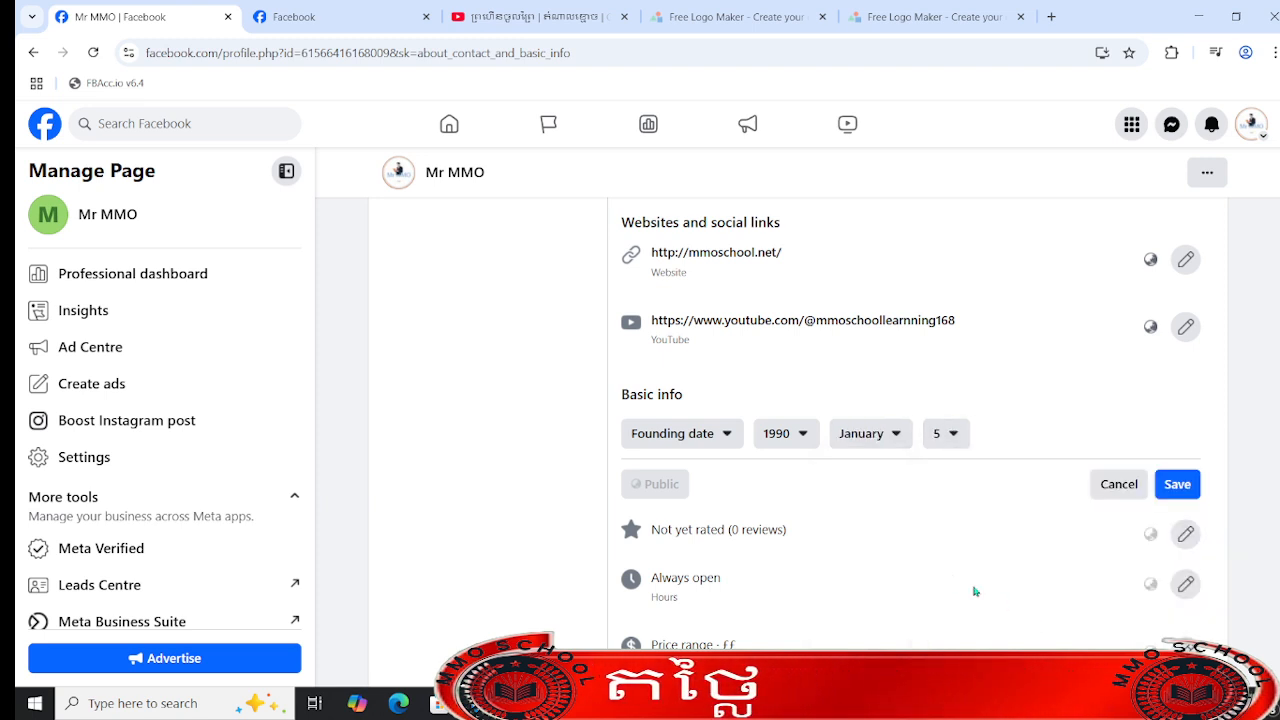
pyautogui.click(1176, 494)
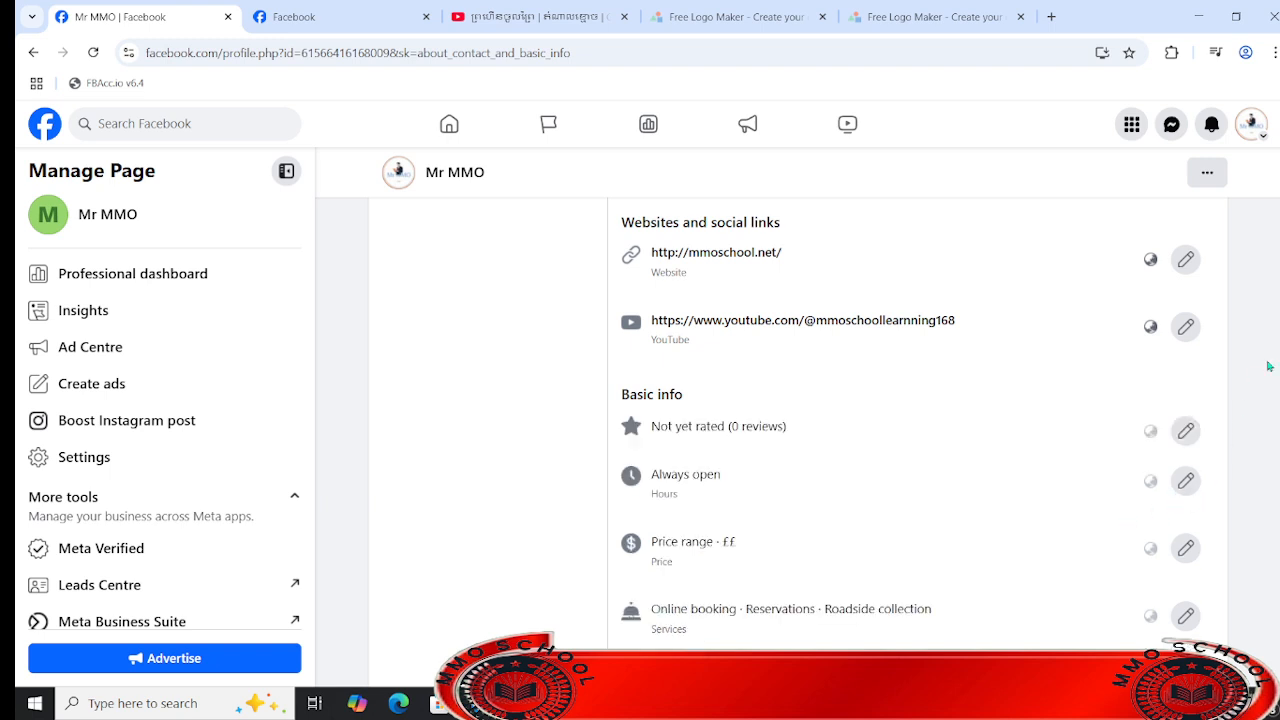
# - Review the Page's basic info and look through the Privacy and legal info, Work and education, and Places lived sections
pyautogui.scroll(-10, 798, 445)
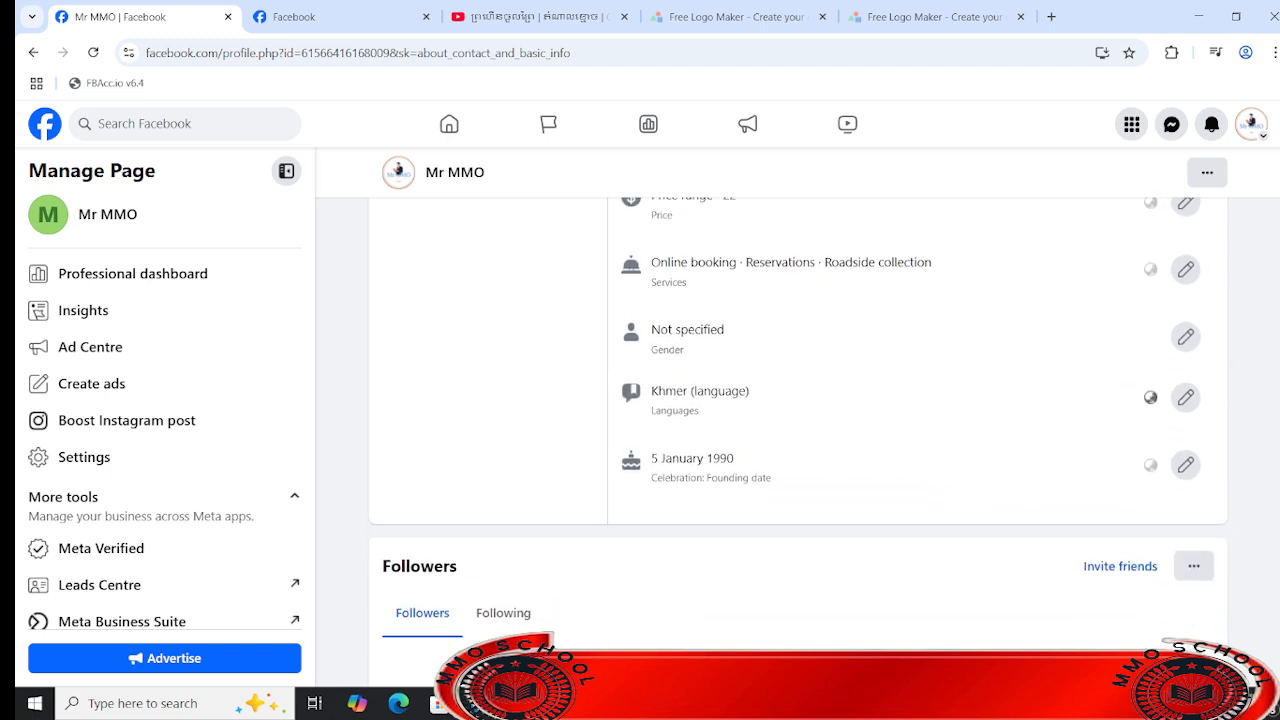
pyautogui.scroll(-2, 798, 445)
pyautogui.scroll(10, 1260, 308)
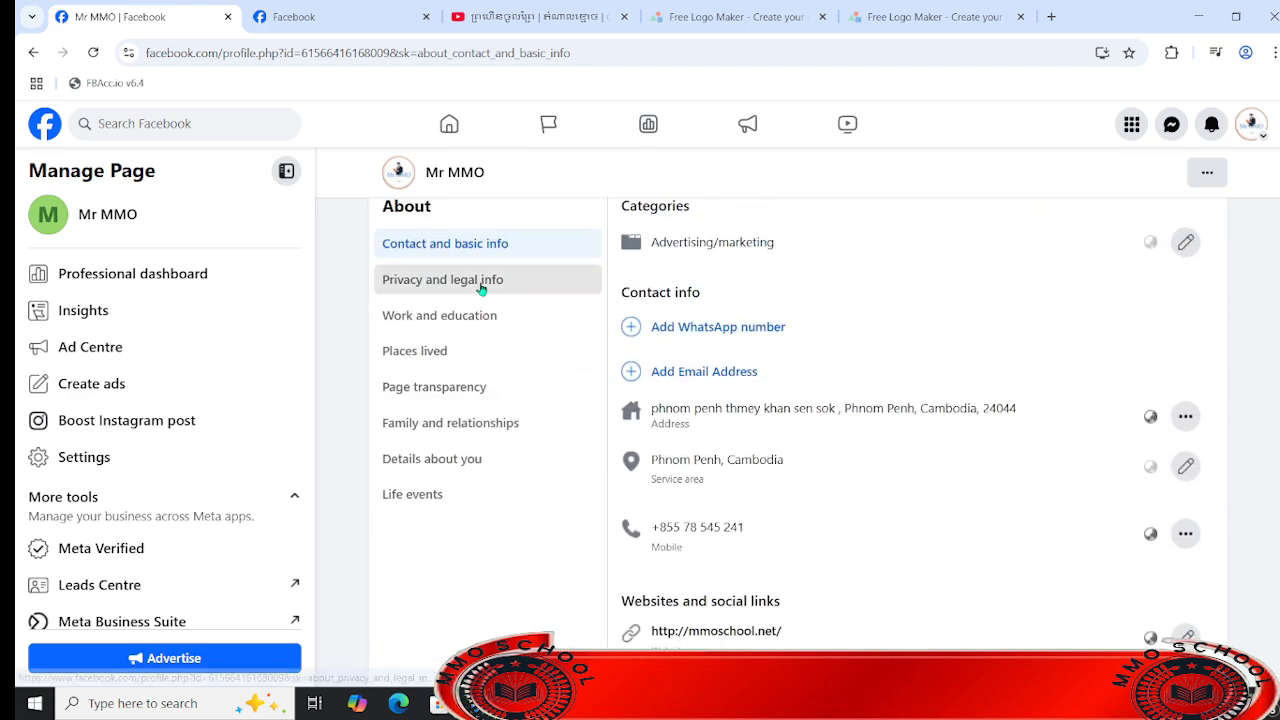
pyautogui.click(495, 281)
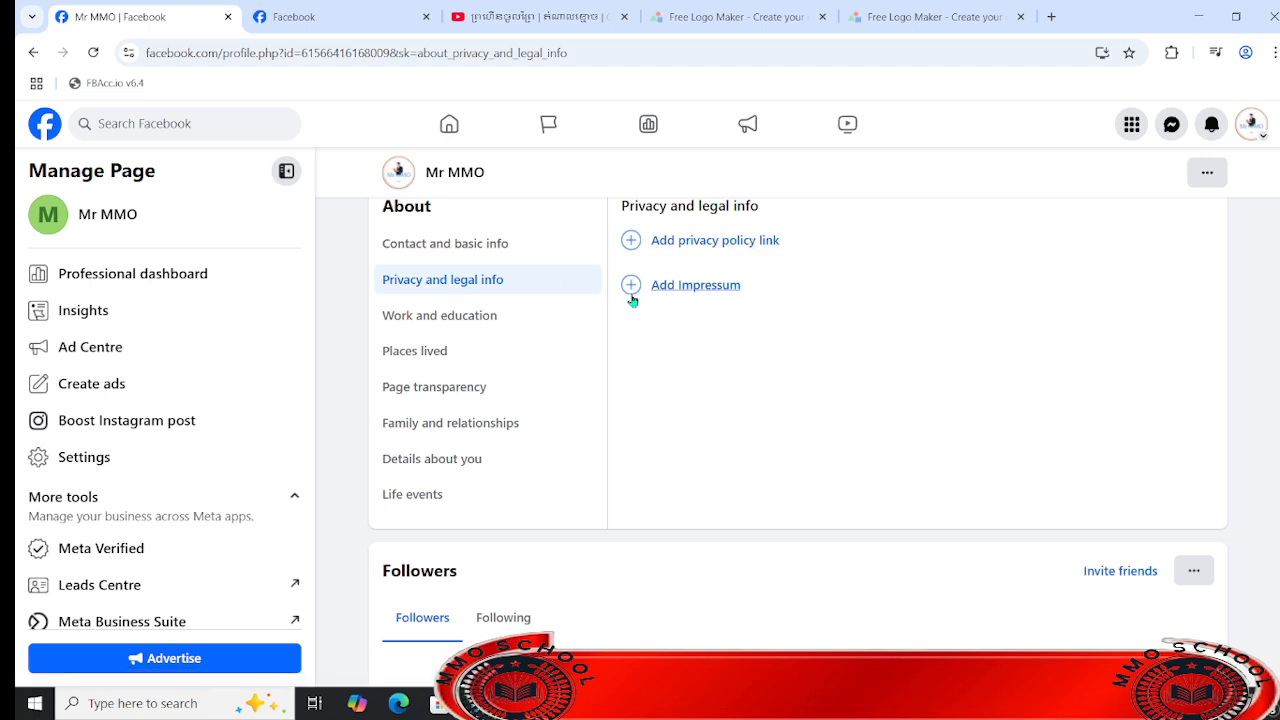
pyautogui.click(479, 326)
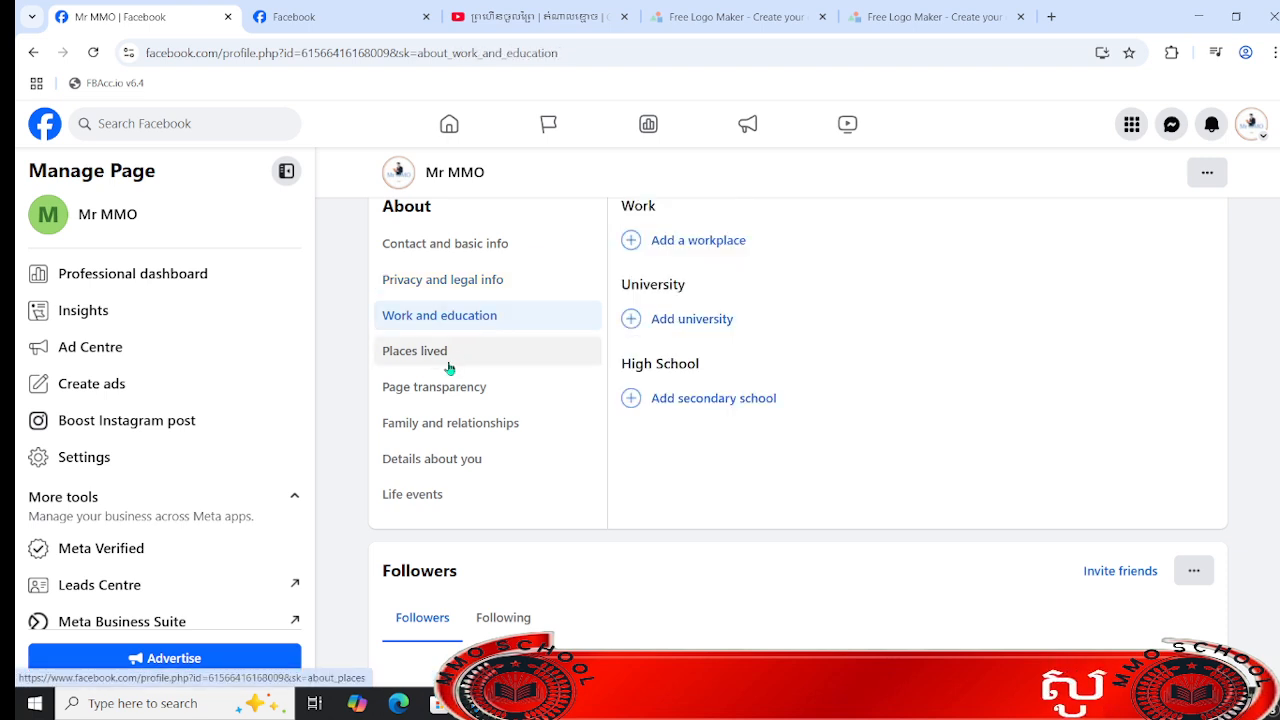
pyautogui.click(452, 360)
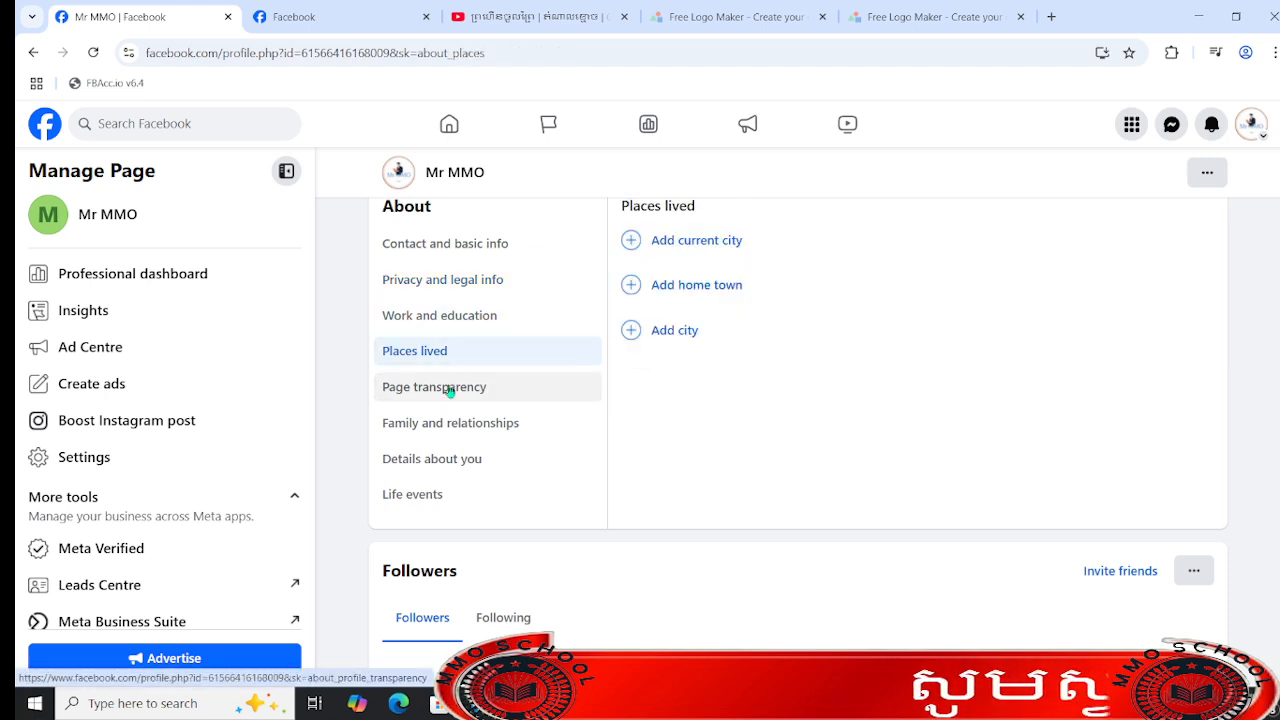
# - Start adding a workplace in the Page's work and education details
pyautogui.click(474, 320)
pyautogui.click(740, 240)
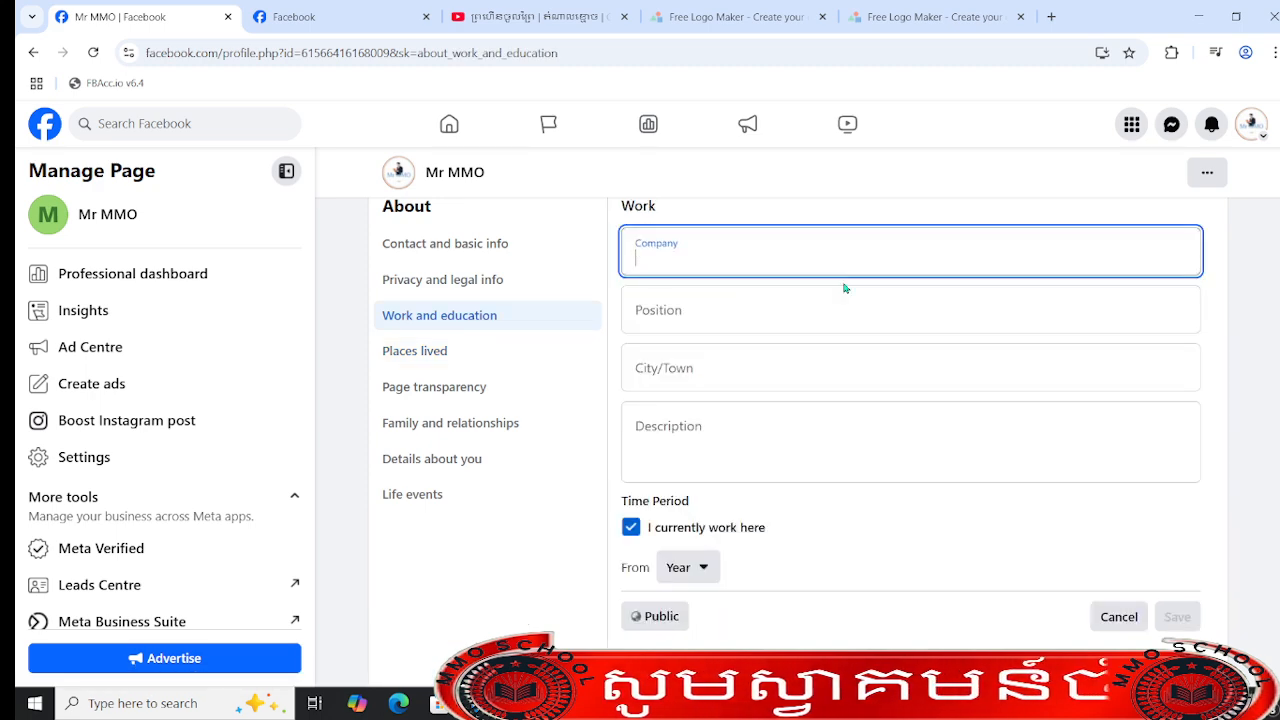
pyautogui.click(767, 251)
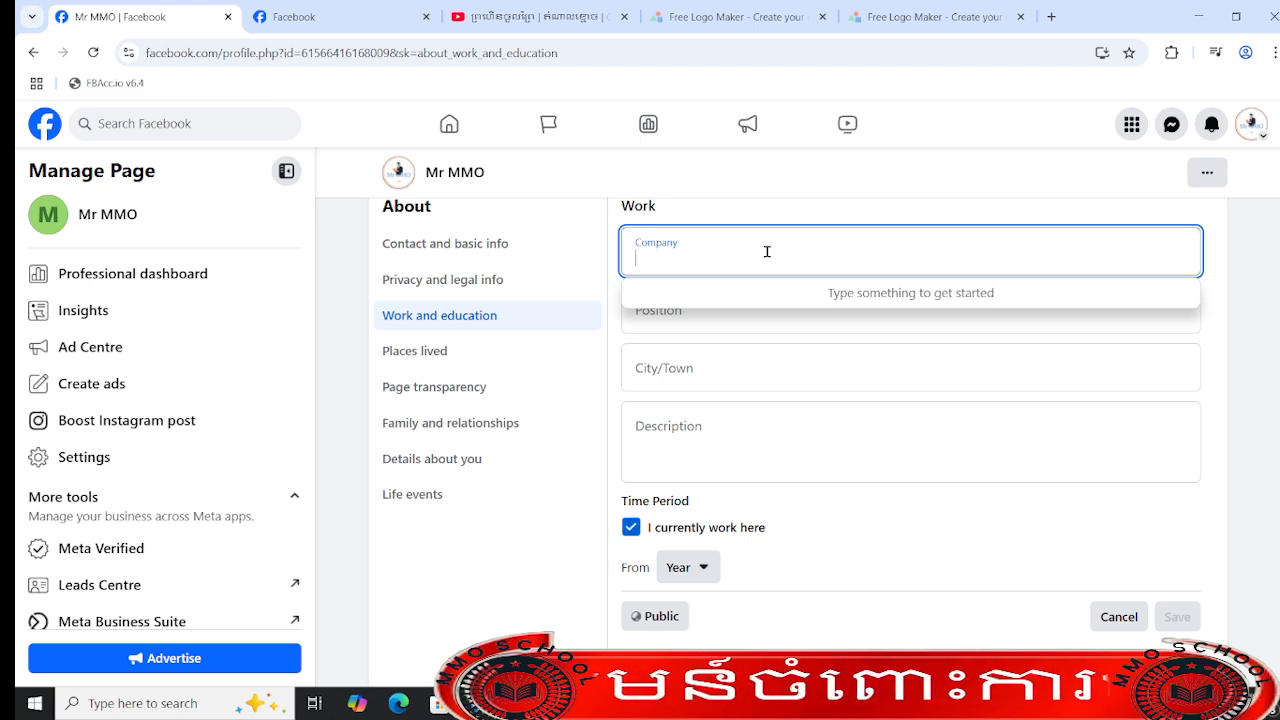
# - Try to find the workplace's company by searching for "mmo school" and clear the entry
pyautogui.write('mmo')
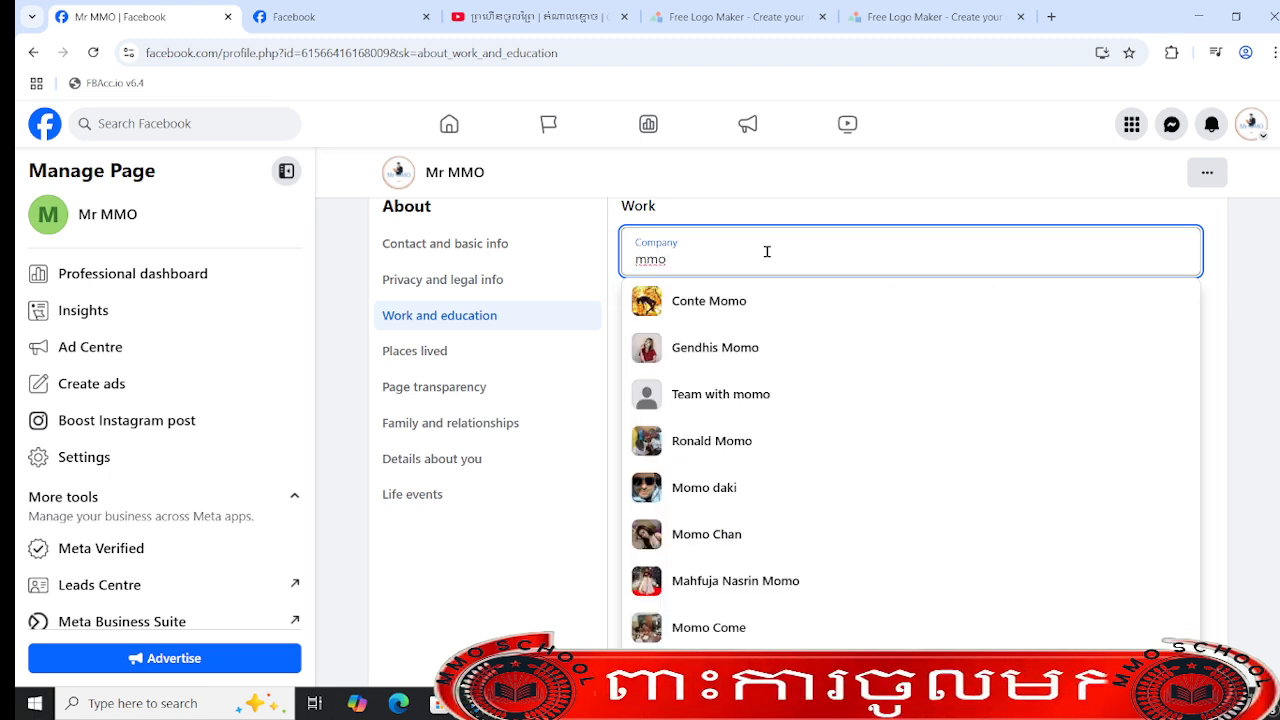
pyautogui.write(' sc')
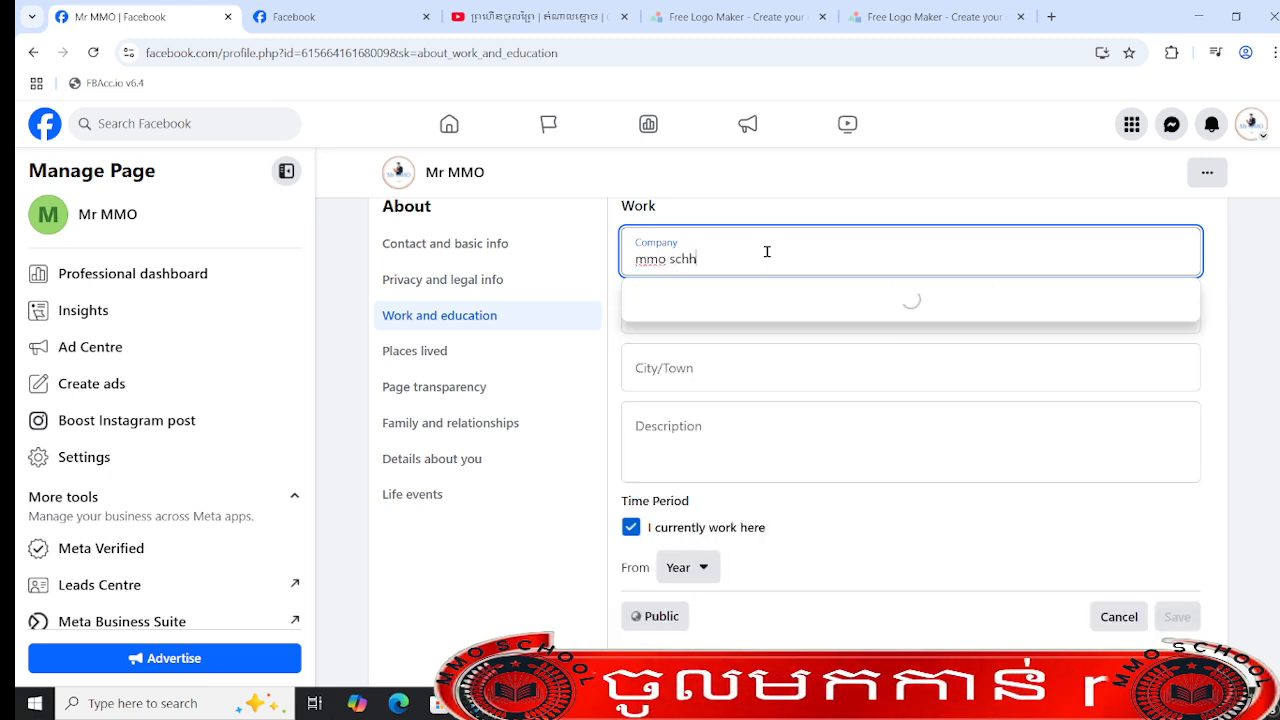
pyautogui.write('hh')
pyautogui.press('BackSpace')
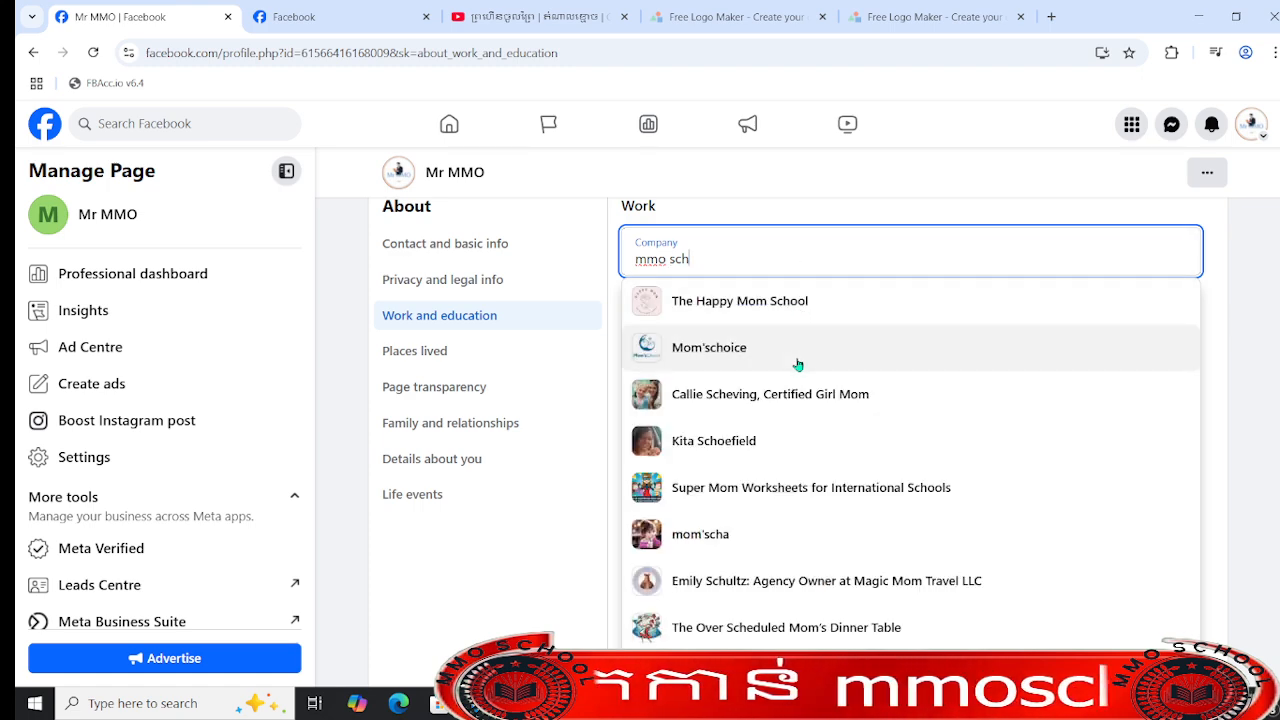
pyautogui.write('ool')
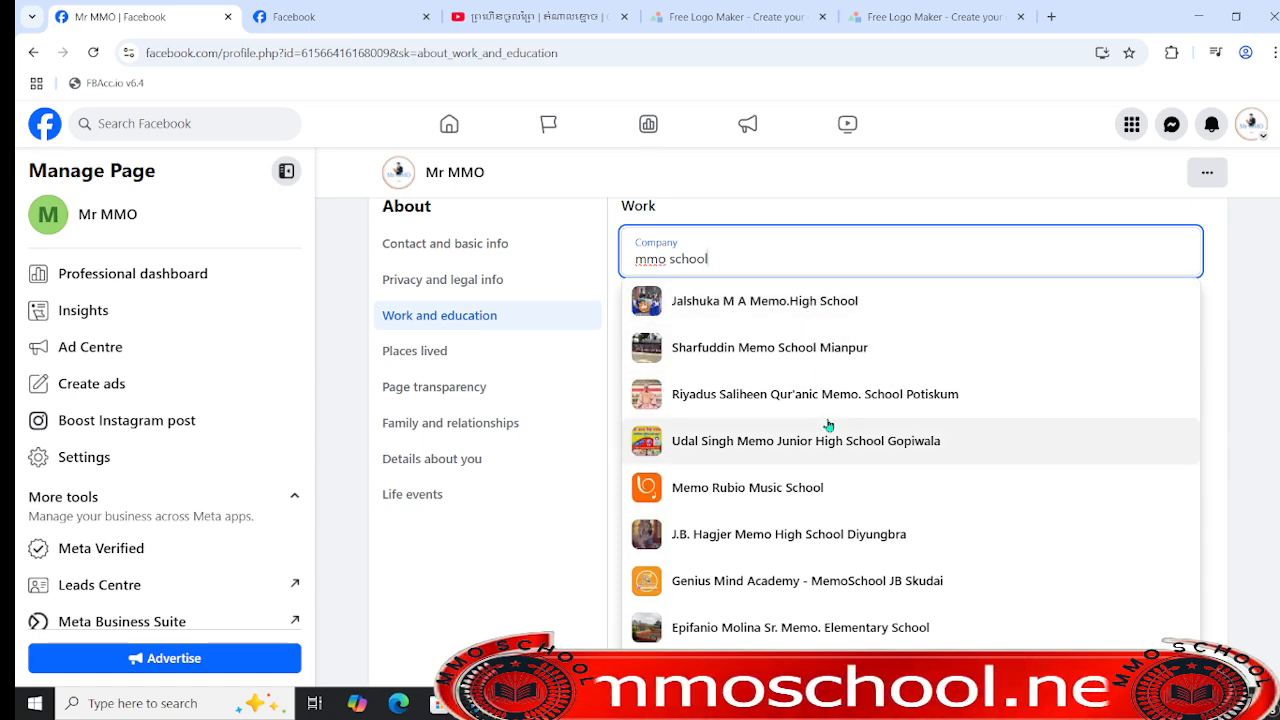
pyautogui.scroll(-5, 828, 425)
pyautogui.scroll(5, 828, 425)
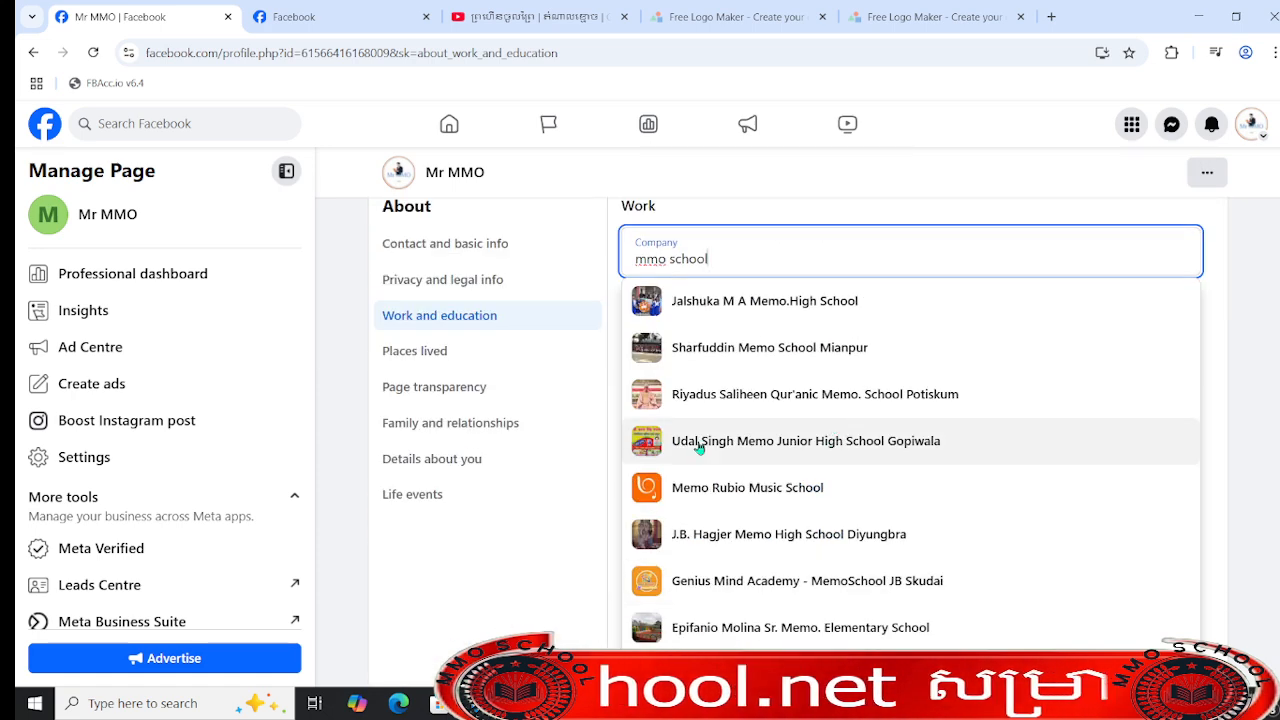
pyautogui.hotkey('ctrl', 'a')
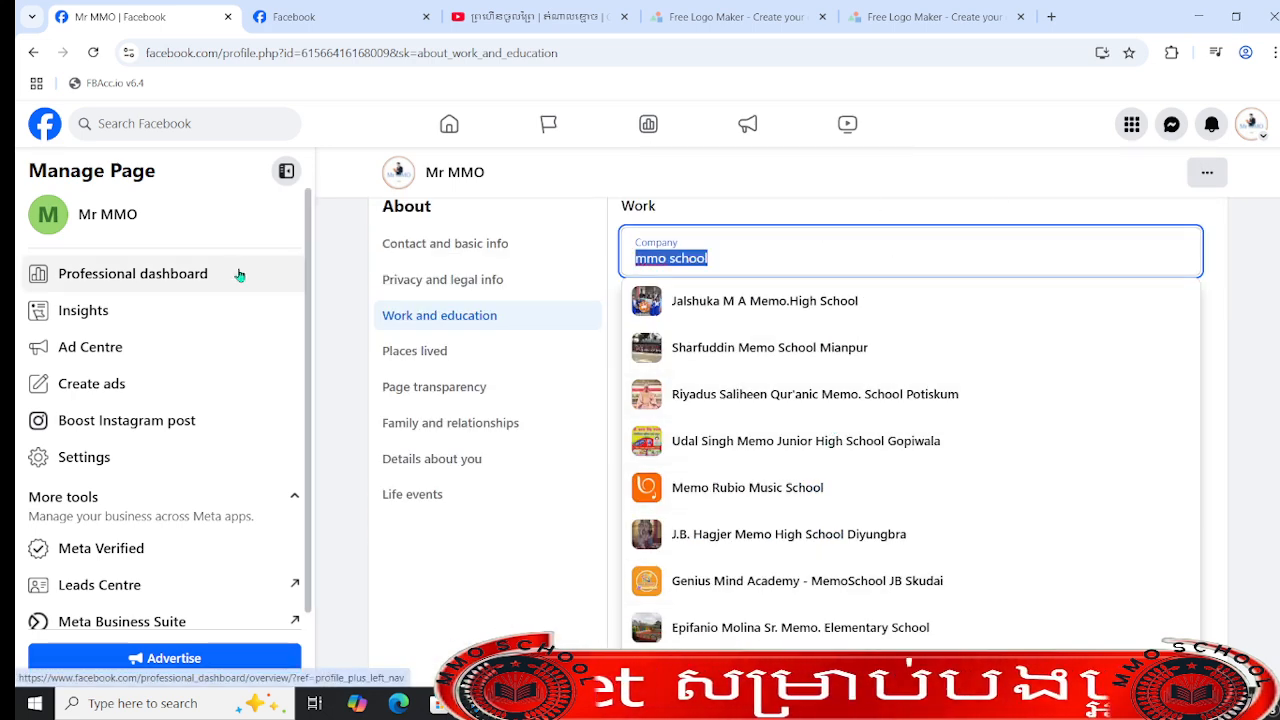
pyautogui.press('BackSpace')
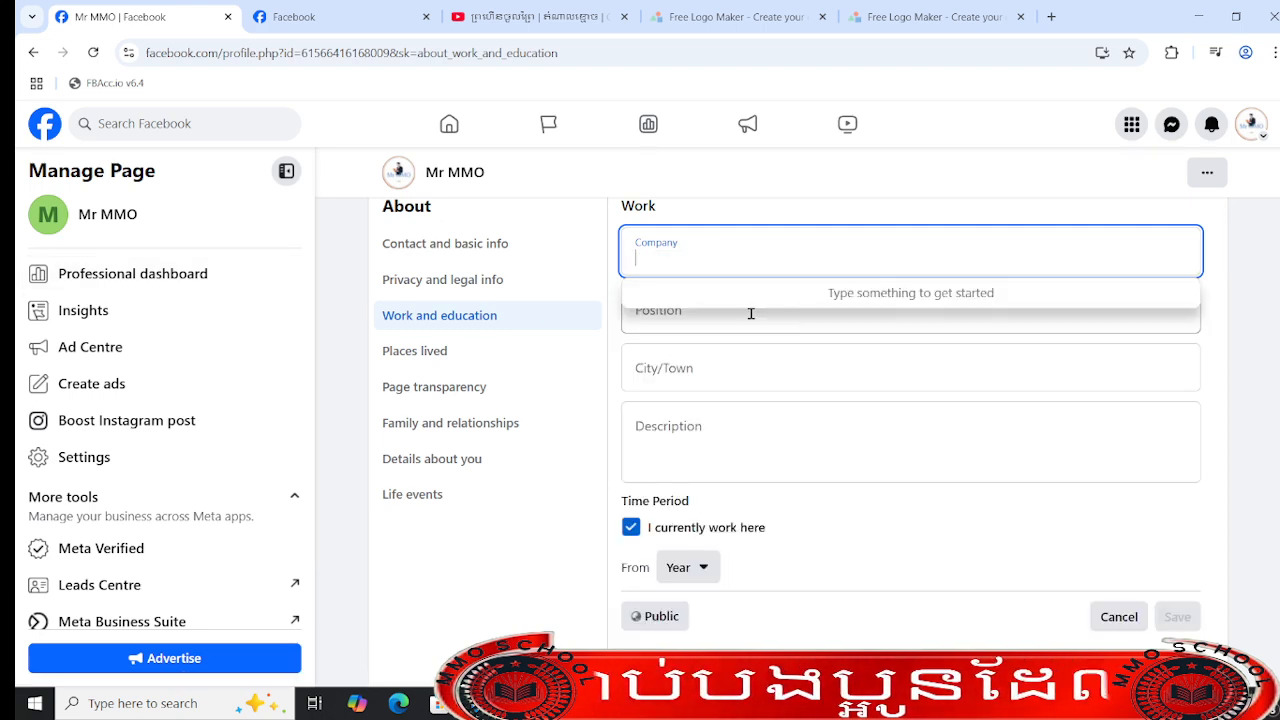
# - Search for the company again and choose Mmo school as the workplace
pyautogui.click(751, 314)
pyautogui.click(745, 260)
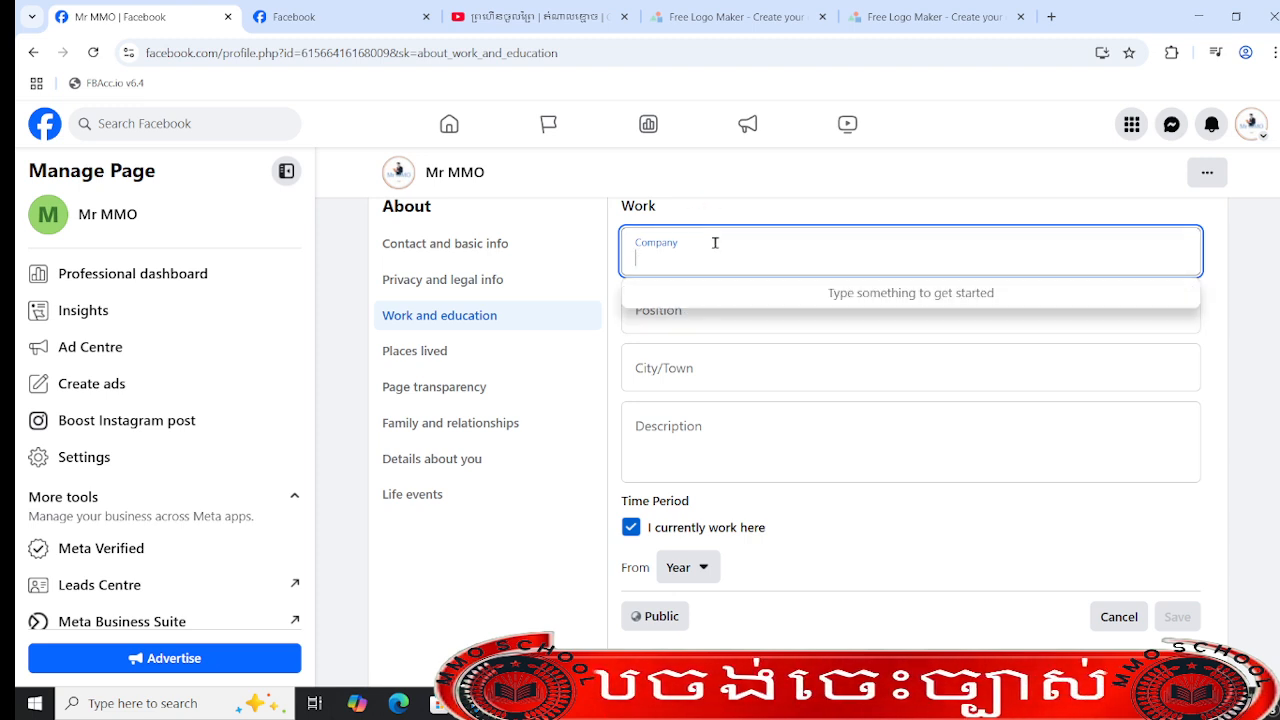
pyautogui.write('mmo s')
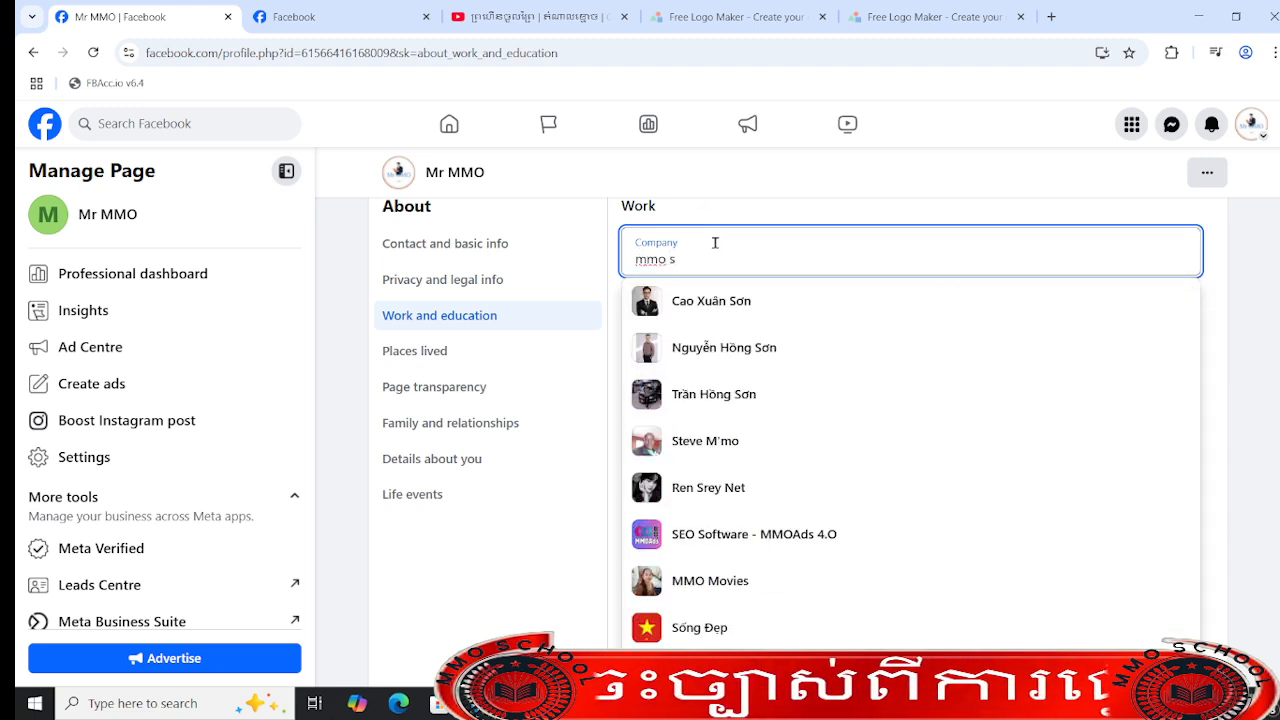
pyautogui.write('hool')
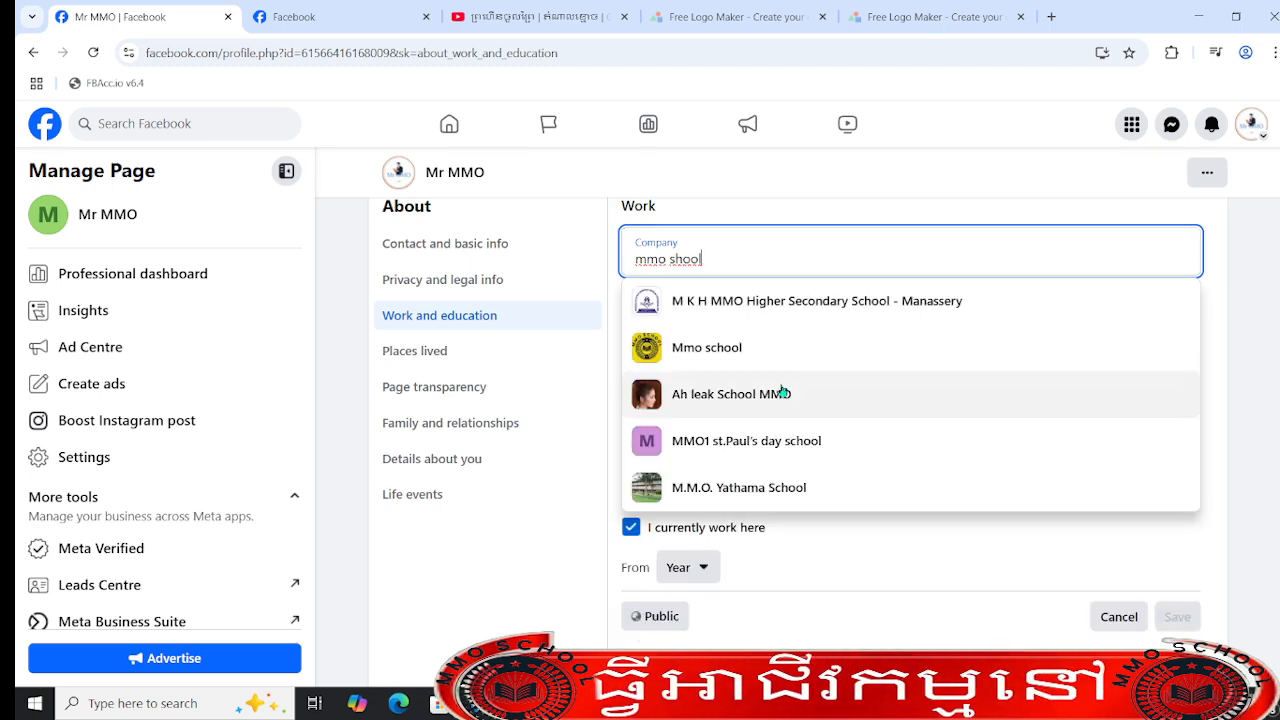
pyautogui.click(784, 348)
# - Set the workplace's position to Chief Executive Officer (CEO) & Founder
pyautogui.click(763, 314)
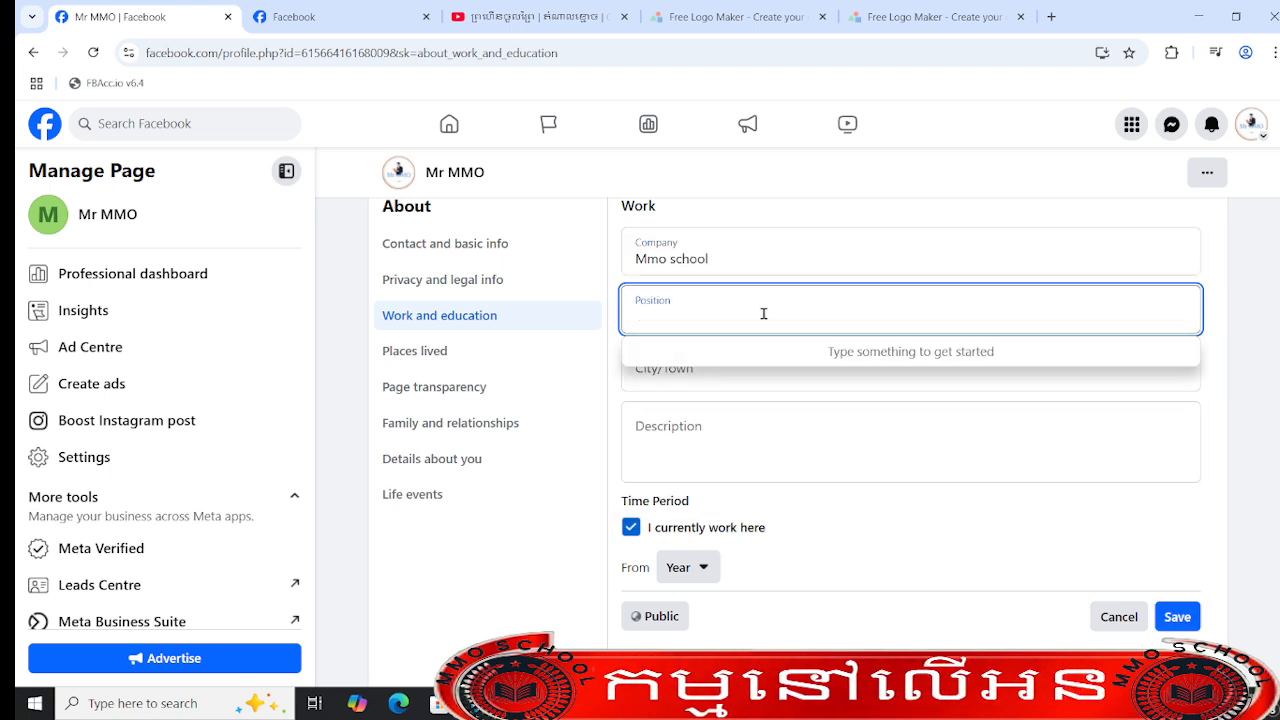
pyautogui.write('ceo an')
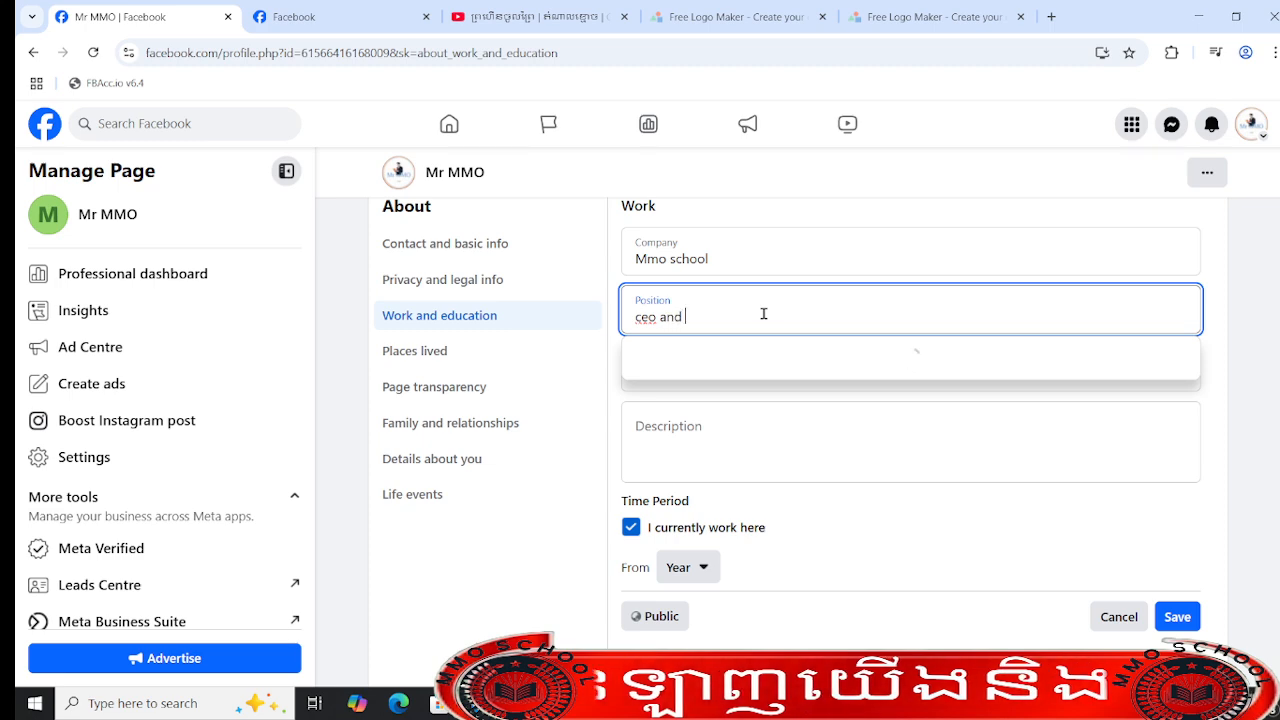
pyautogui.write('d ')
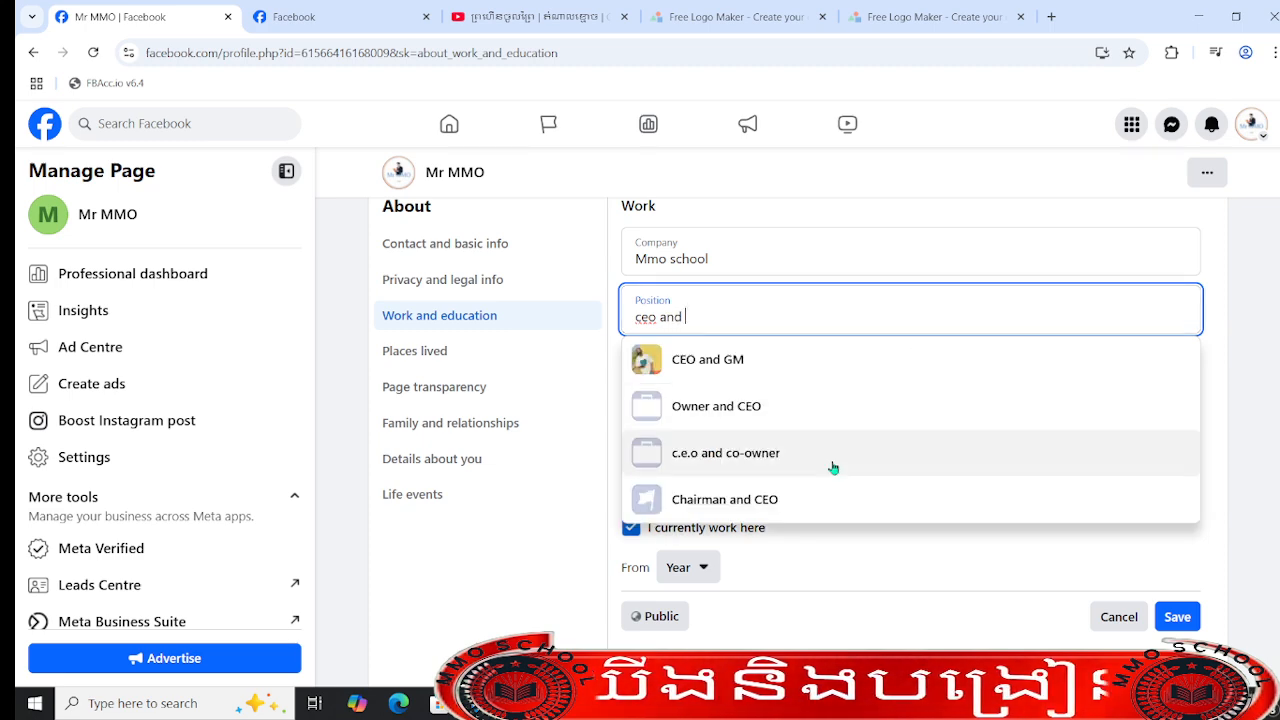
pyautogui.write('fou')
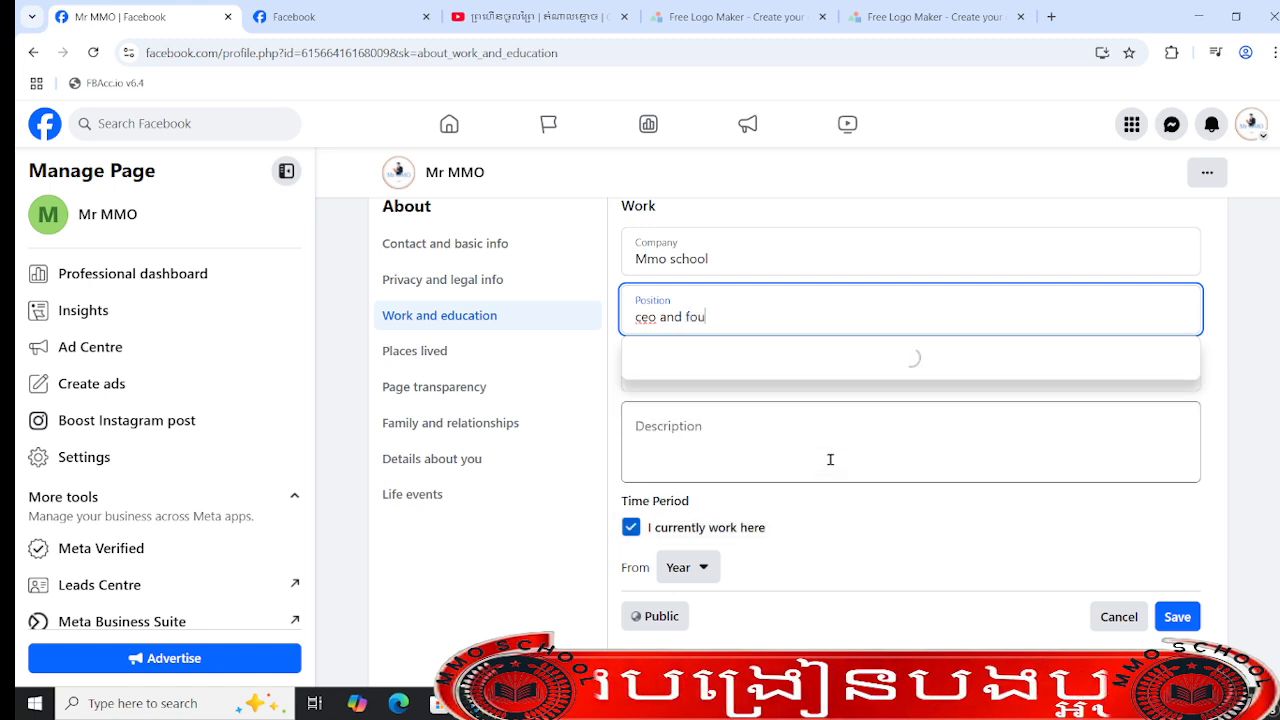
pyautogui.click(811, 365)
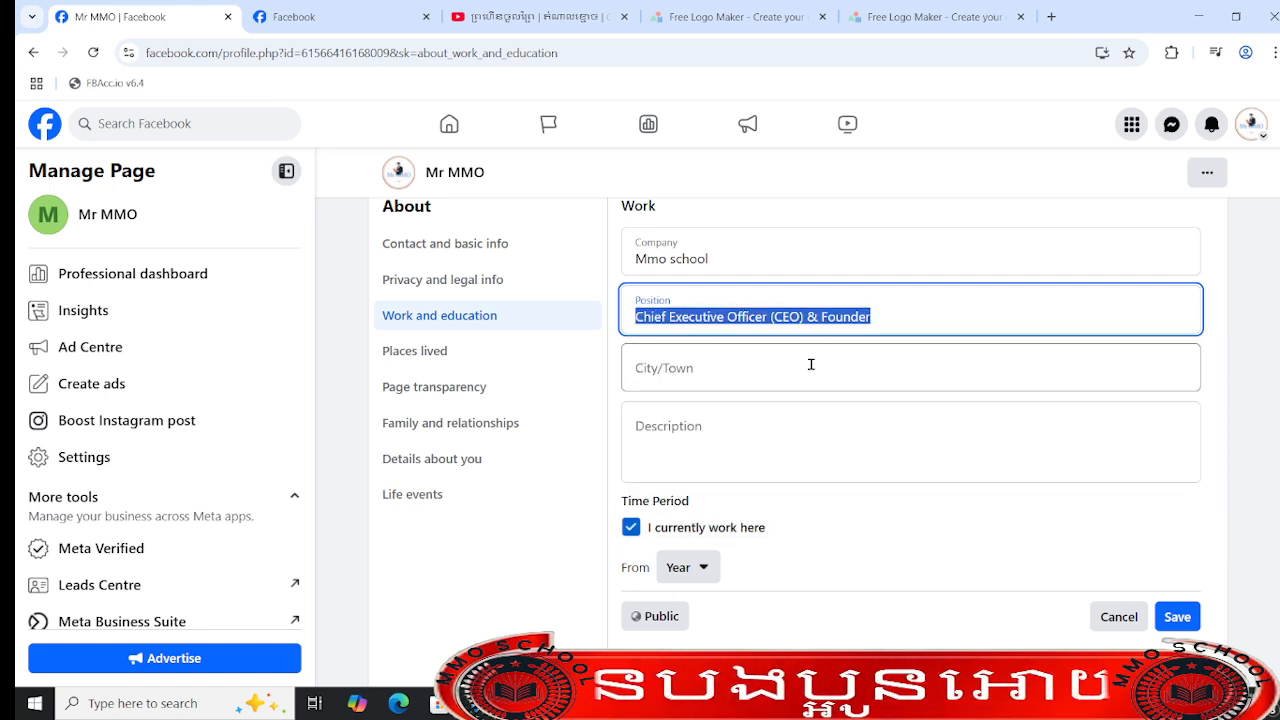
# - Set the workplace's city or town to Phnom Penh
pyautogui.click(809, 364)
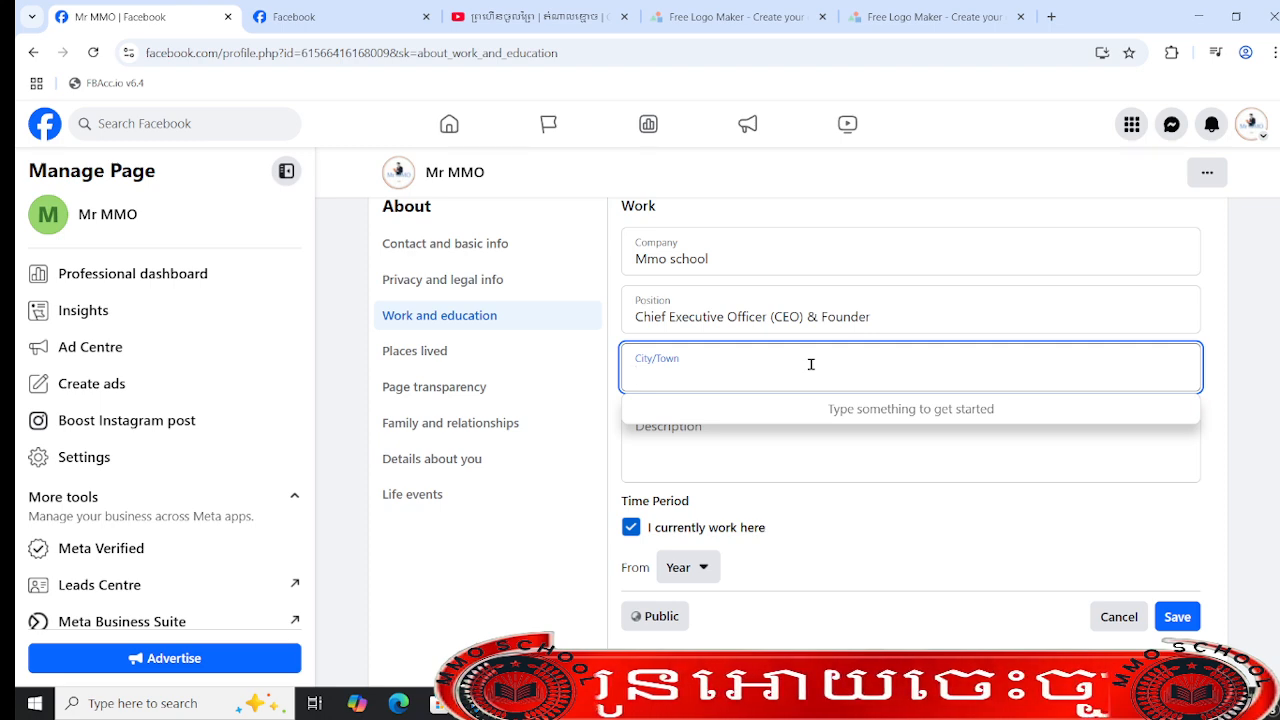
pyautogui.scroll(4, 811, 364)
pyautogui.scroll(-4, 841, 410)
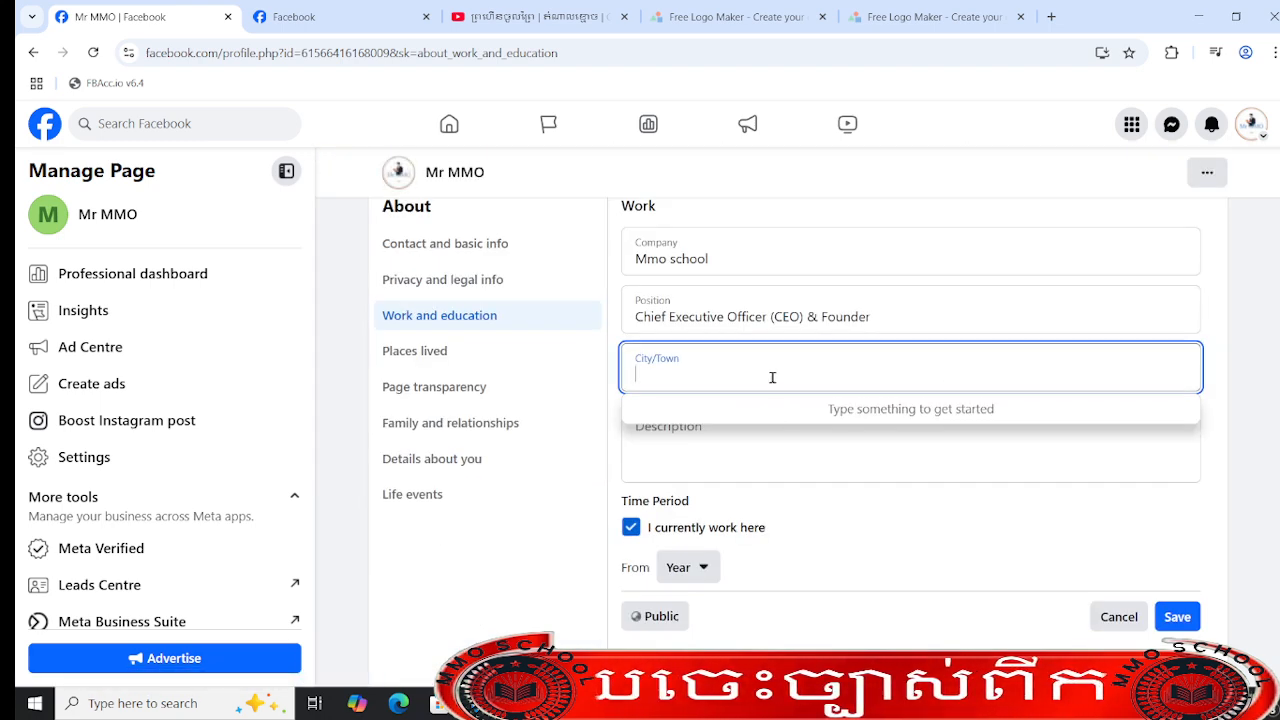
pyautogui.write('phno')
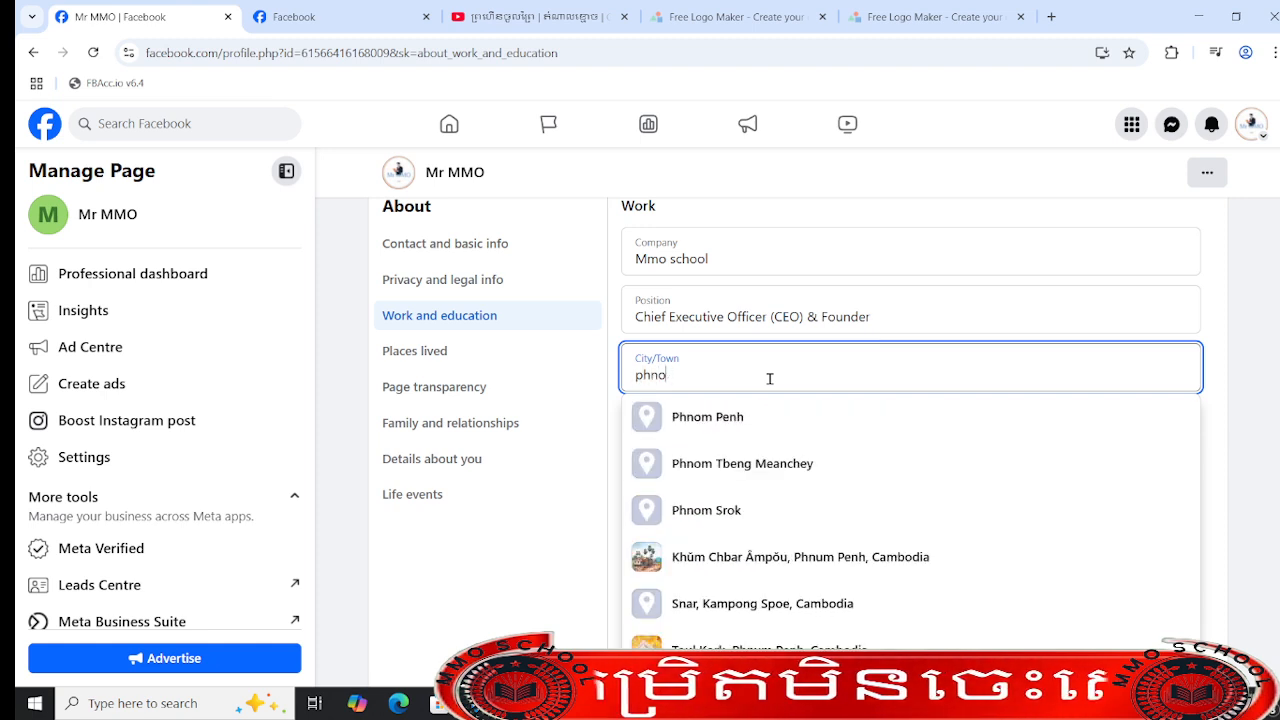
pyautogui.click(787, 428)
# - Save the workplace without a description and decline sharing it on News Feed
pyautogui.click(790, 427)
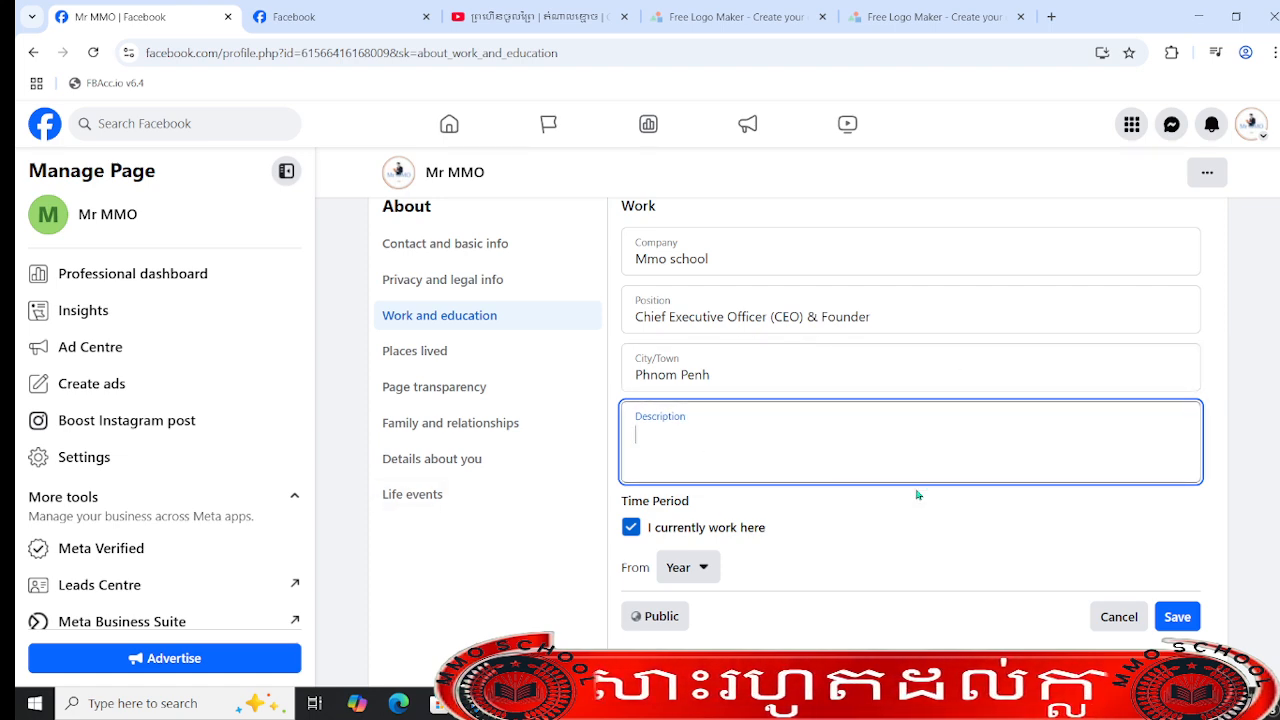
pyautogui.scroll(3, 763, 462)
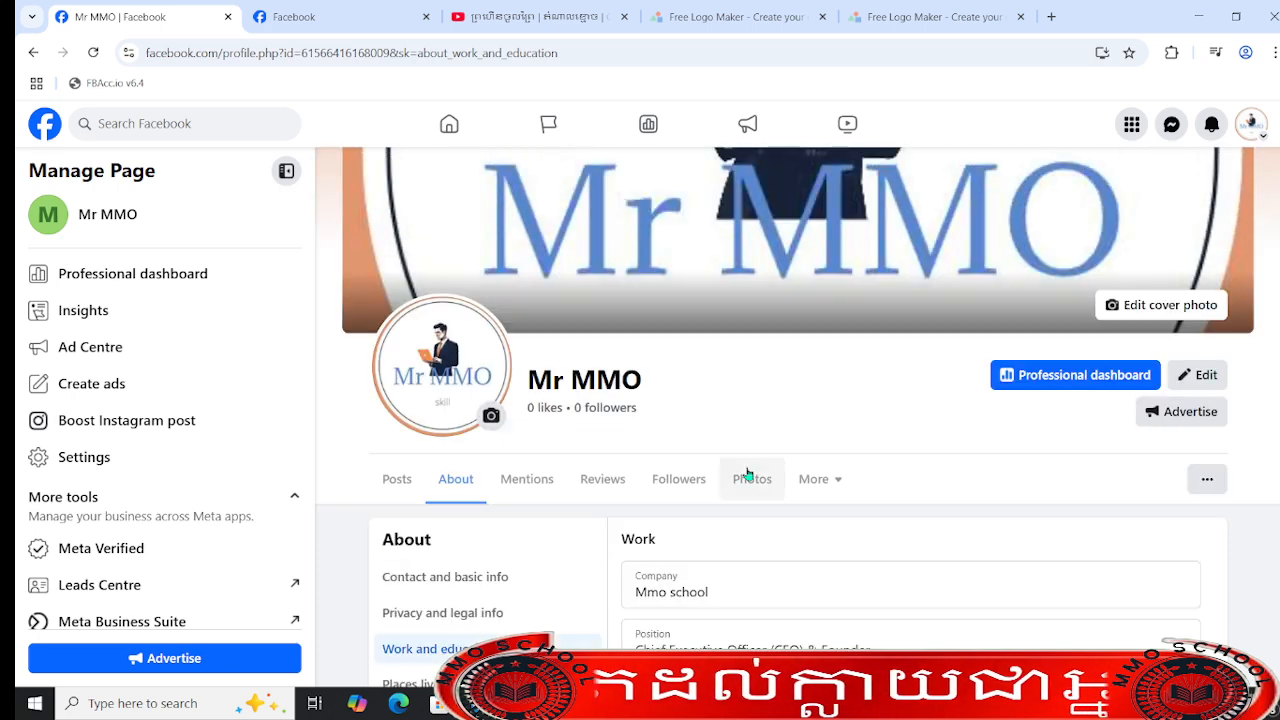
pyautogui.scroll(-3, 889, 543)
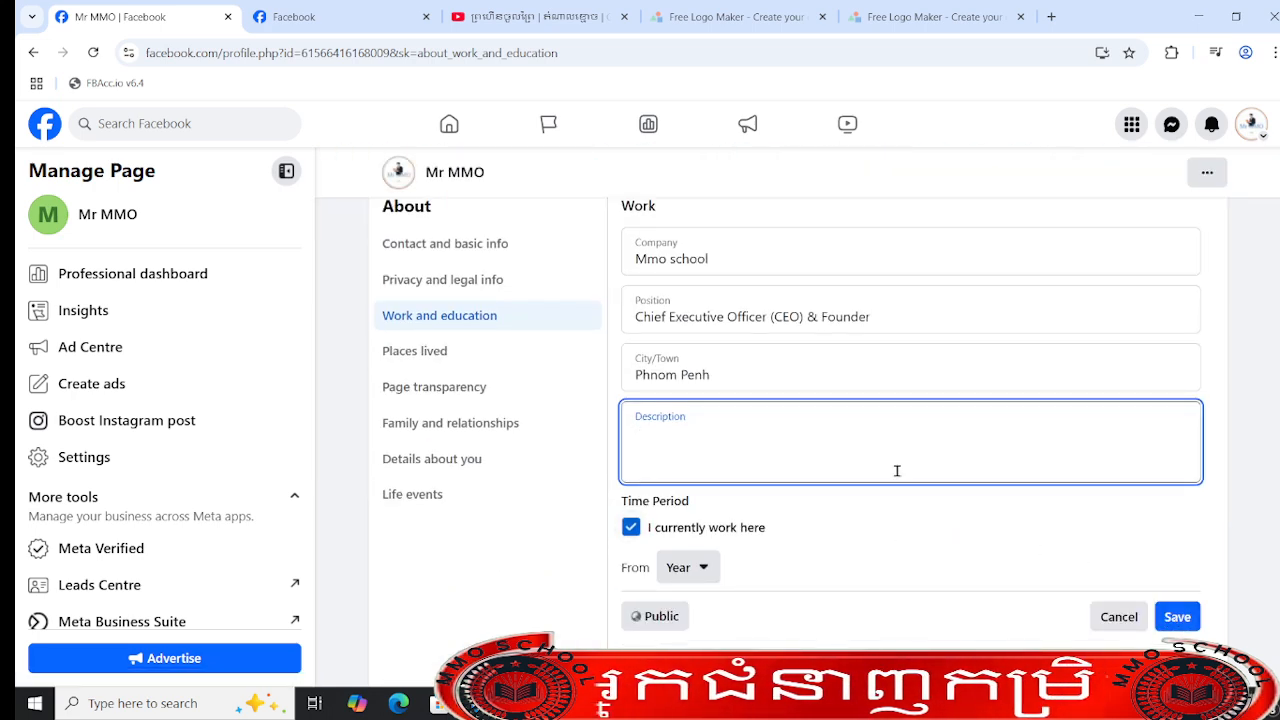
pyautogui.click(1166, 624)
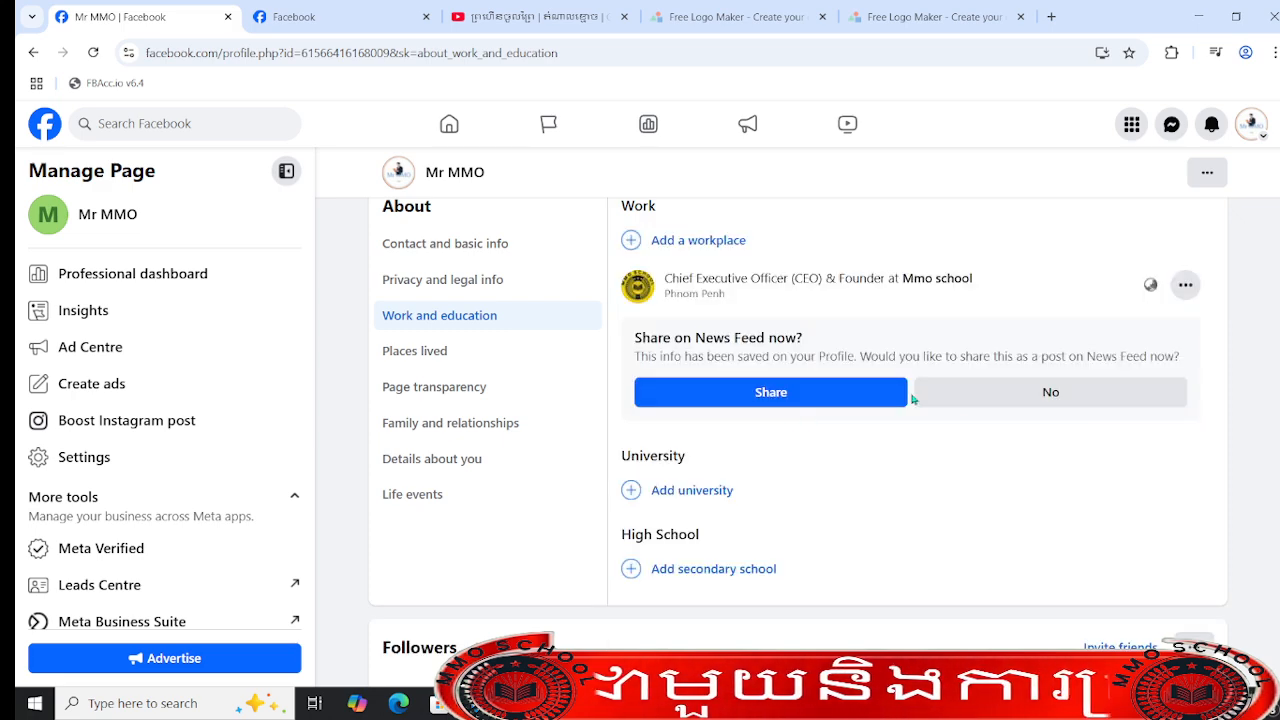
pyautogui.click(1043, 390)
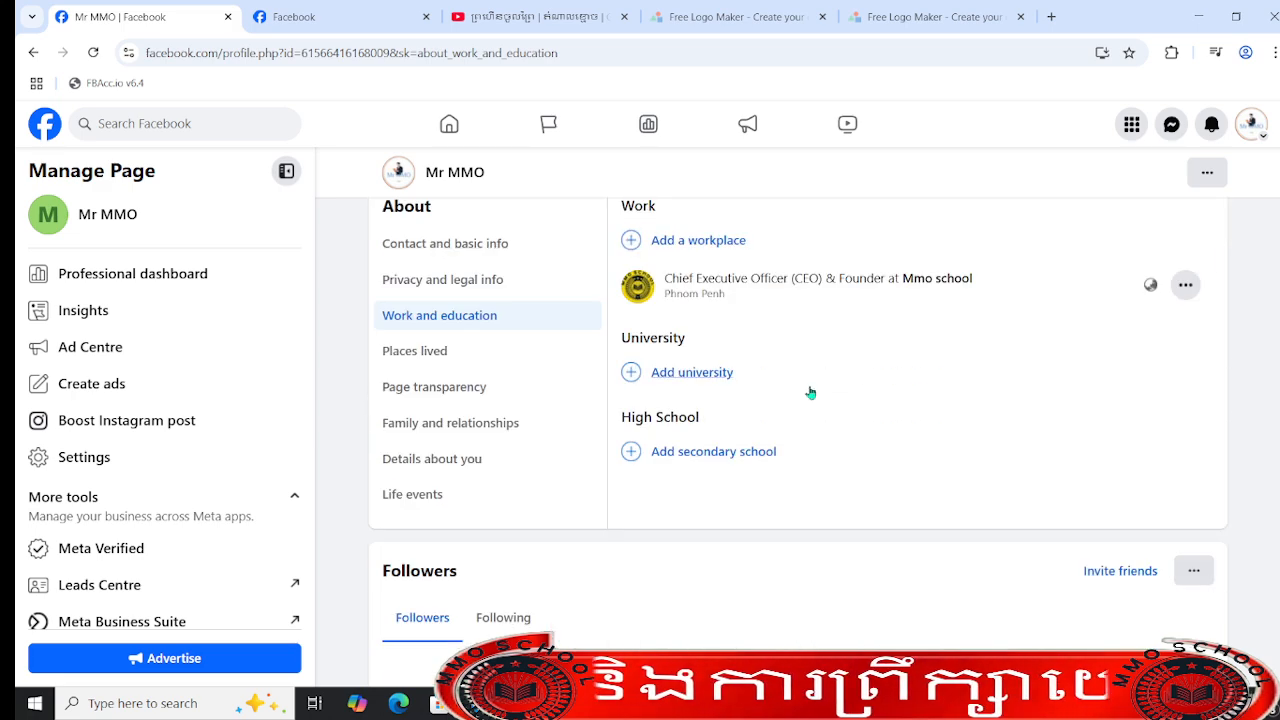
pyautogui.click(712, 453)
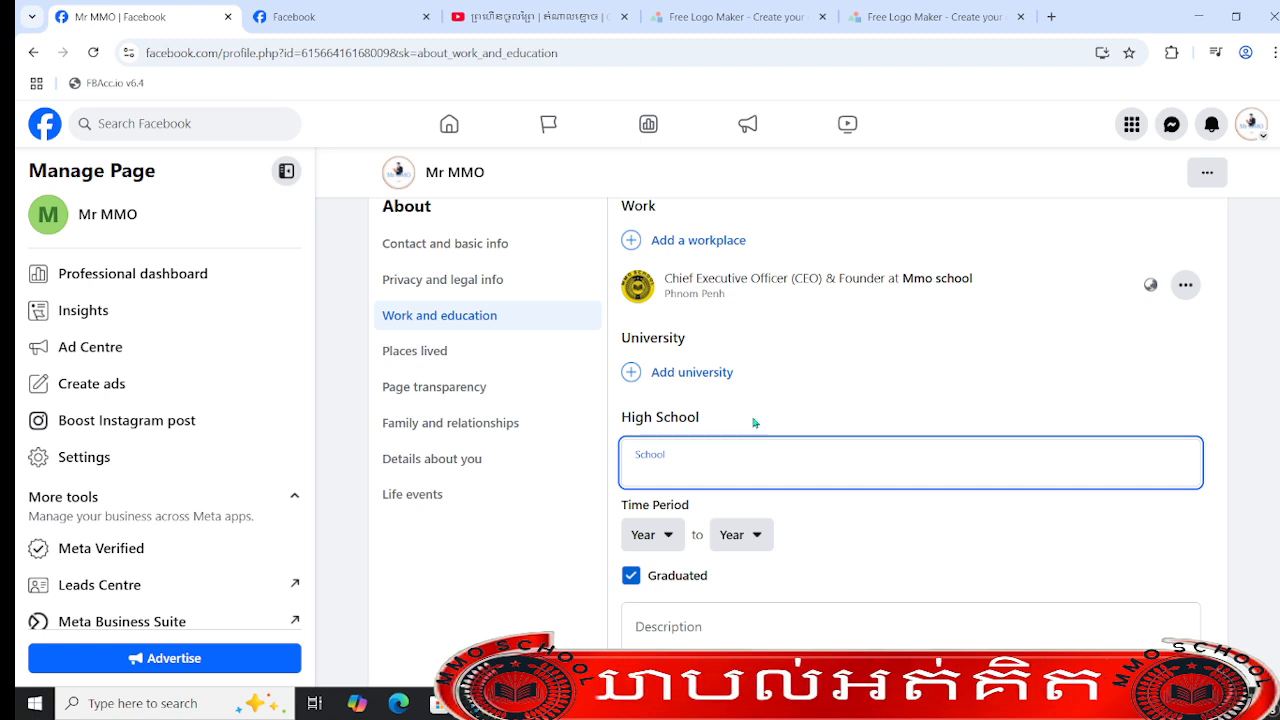
pyautogui.click(747, 465)
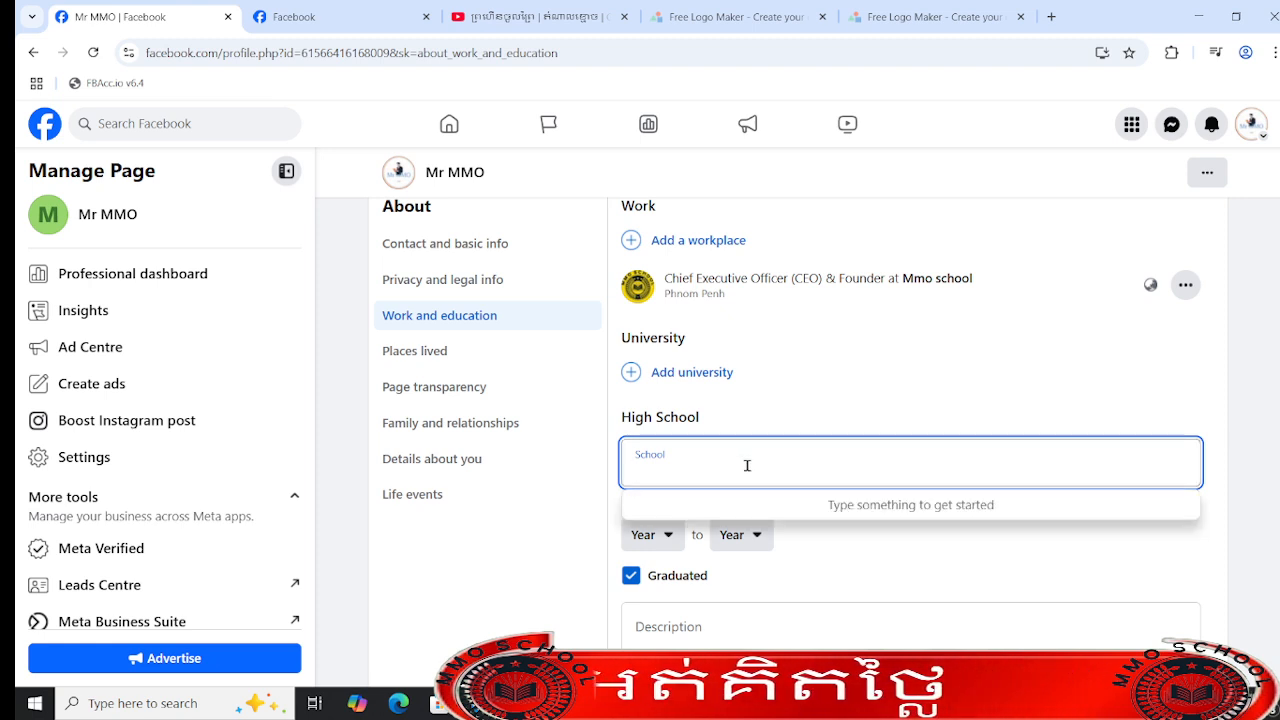
pyautogui.write('univer')
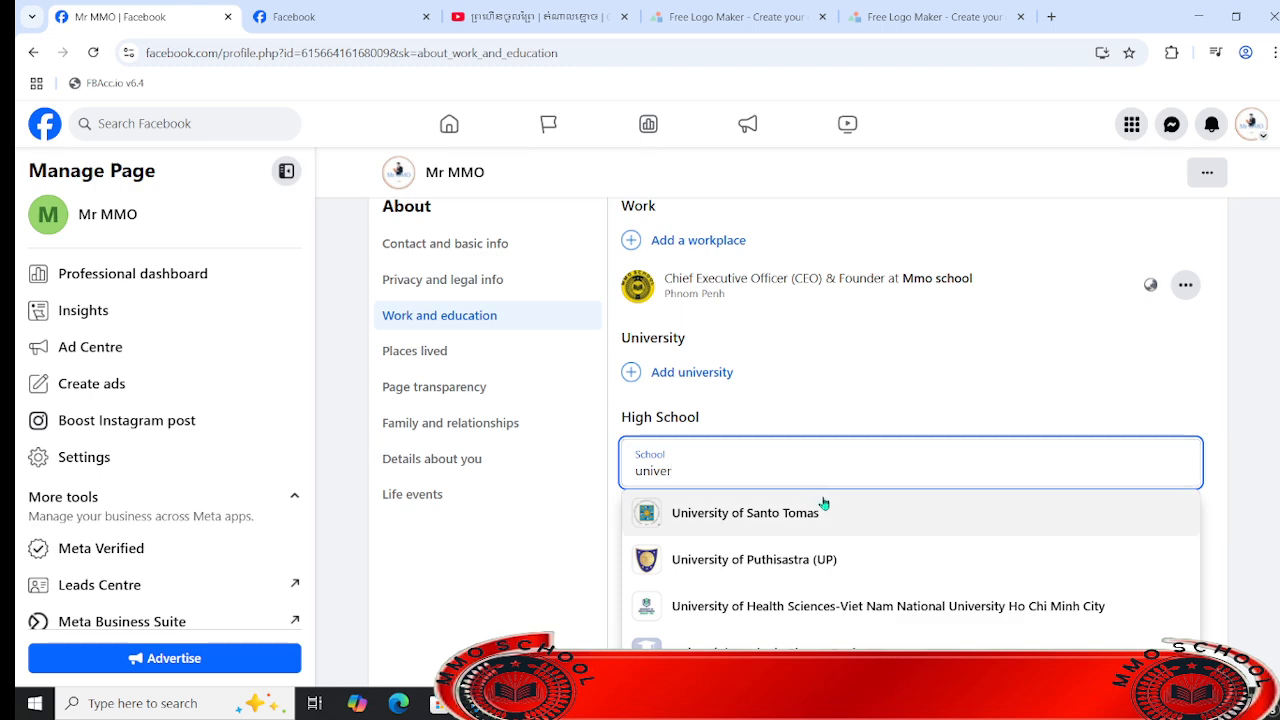
pyautogui.click(788, 512)
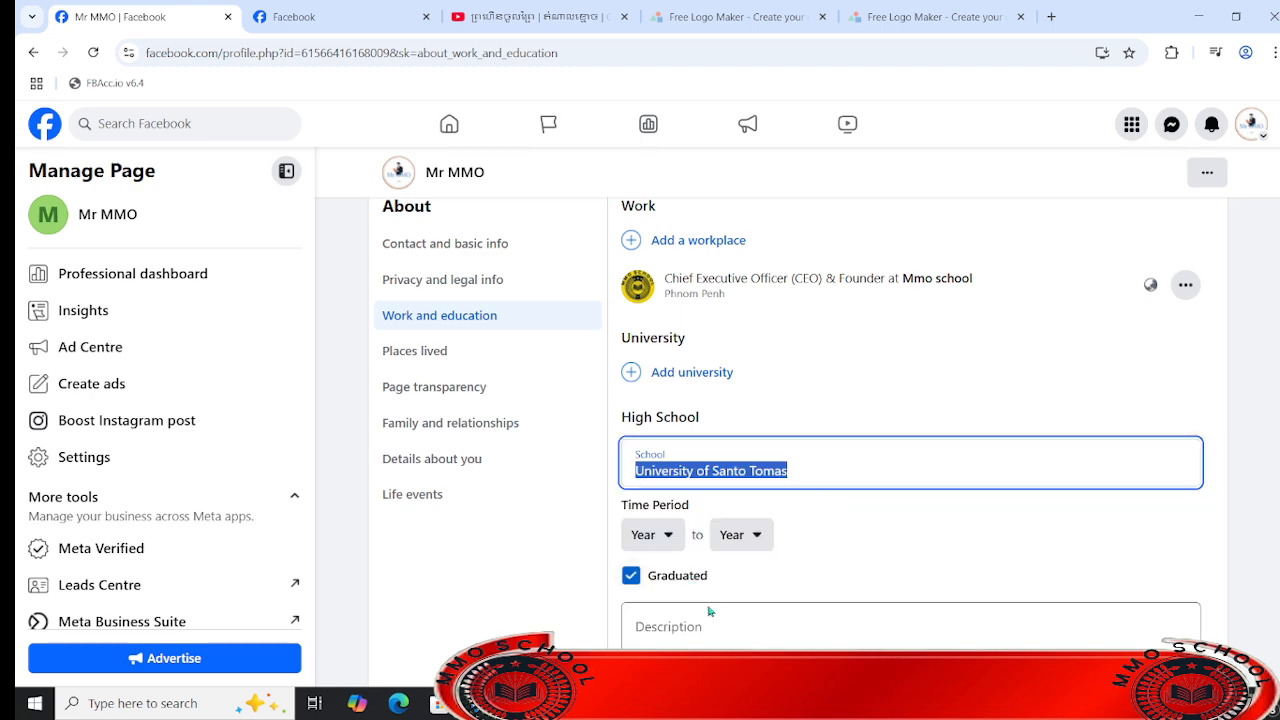
# - Start a university entry and choose London, United Kingdom as the school
pyautogui.click(700, 374)
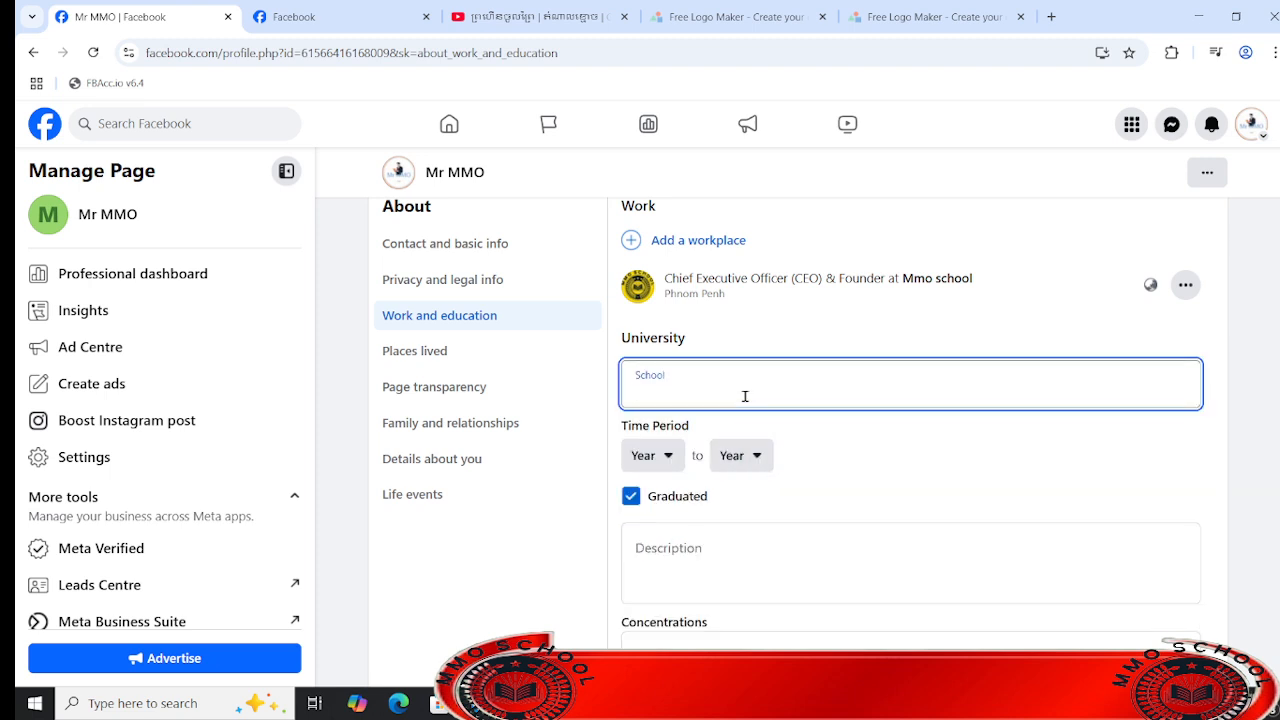
pyautogui.write('uni')
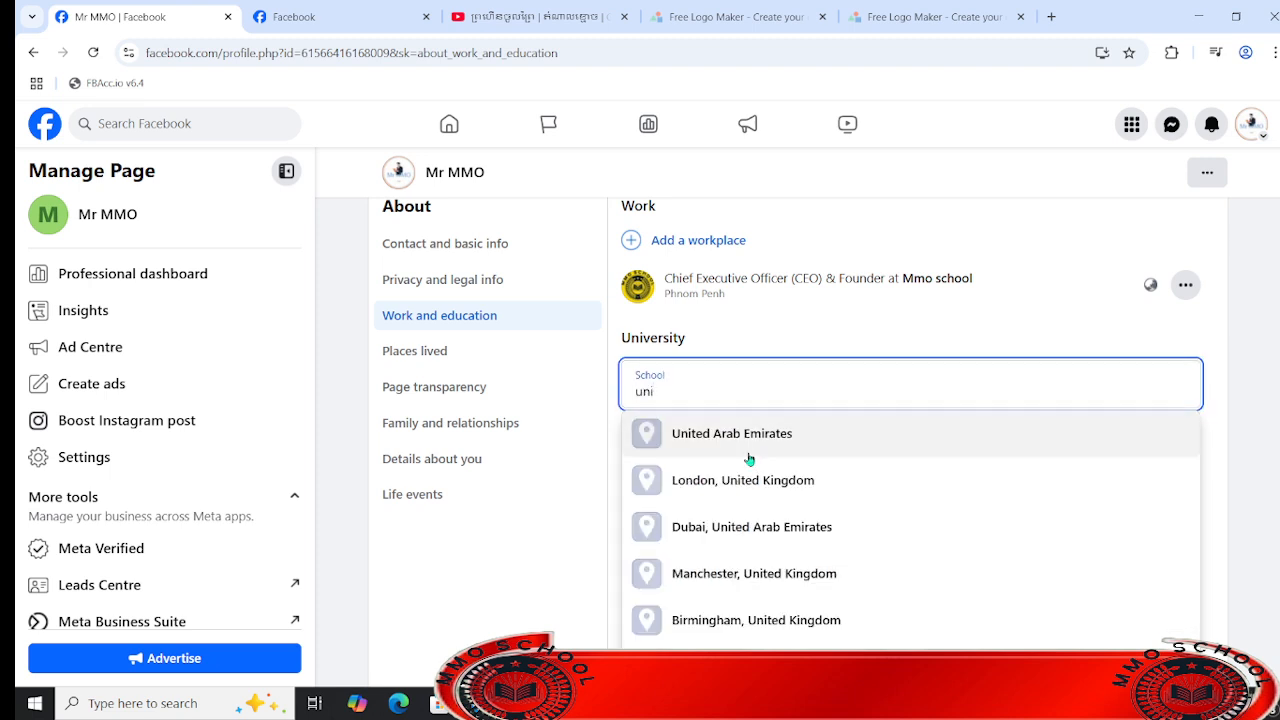
pyautogui.click(770, 480)
pyautogui.scroll(-6, 770, 470)
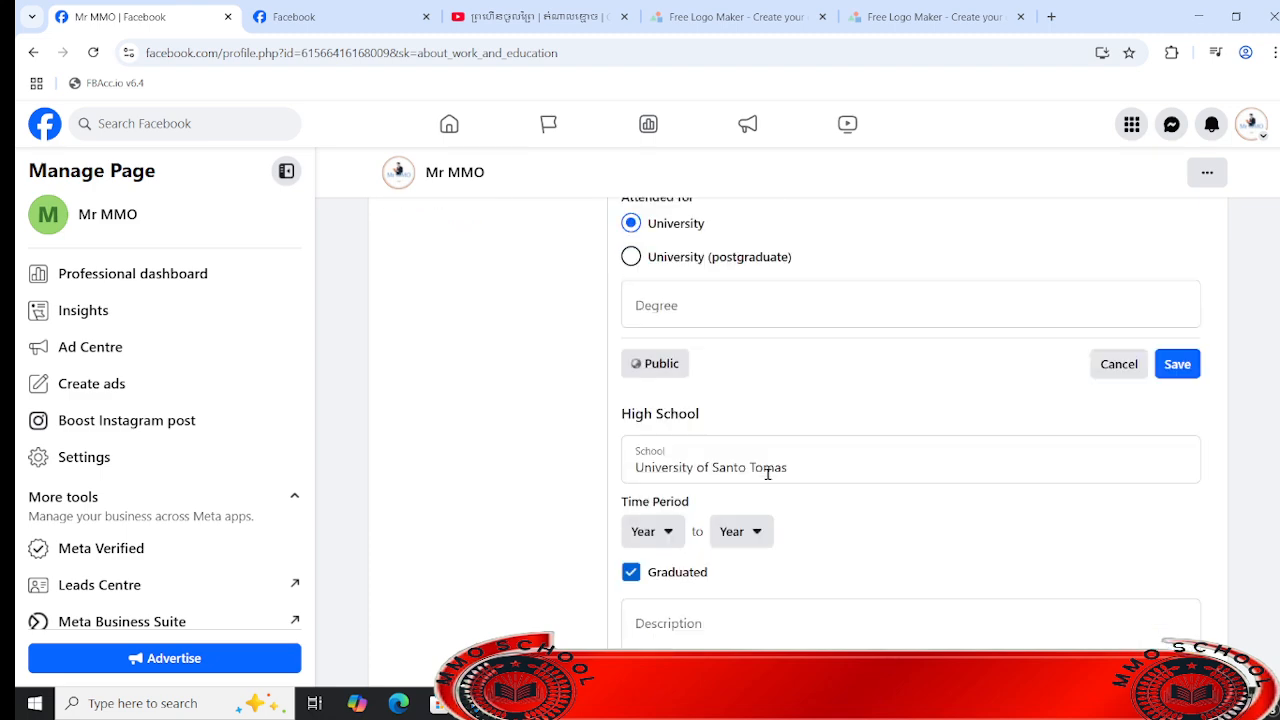
pyautogui.scroll(3, 817, 460)
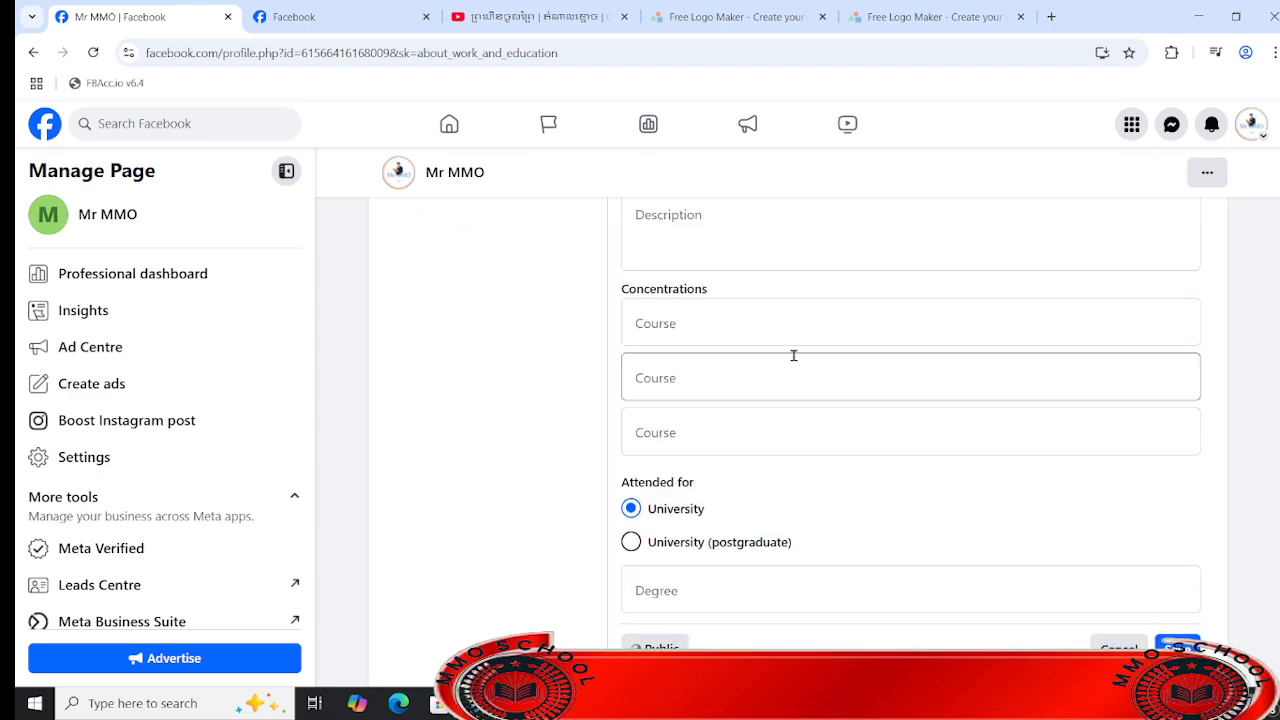
# - Set the university's first two concentrations to CSJM University Kanpur, Uttar Pradesh and Mumbai university
pyautogui.click(806, 326)
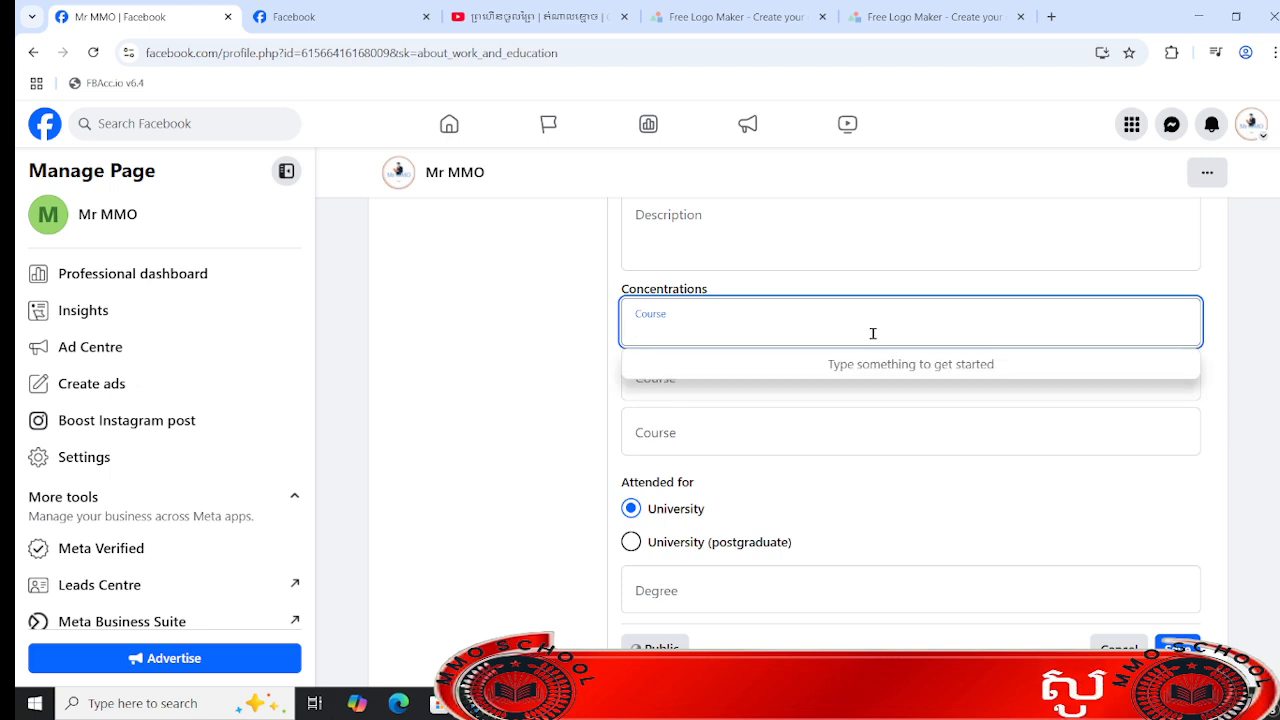
pyautogui.write('univer')
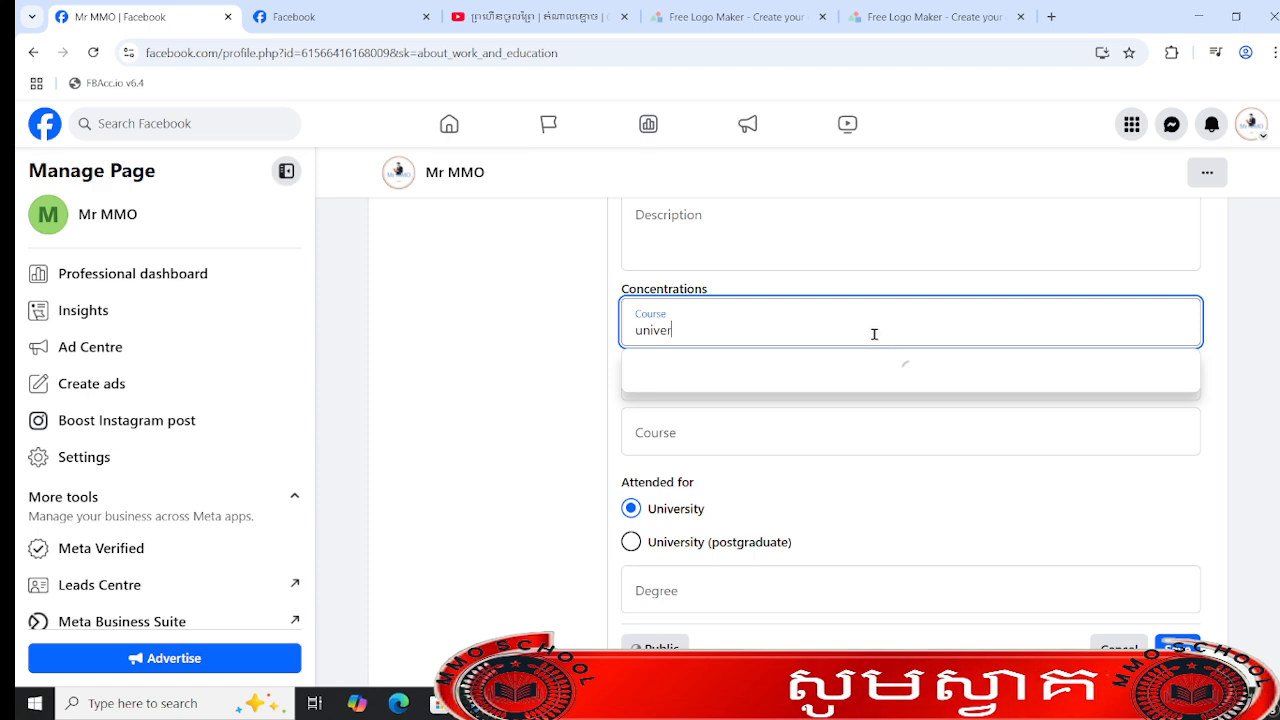
pyautogui.click(858, 368)
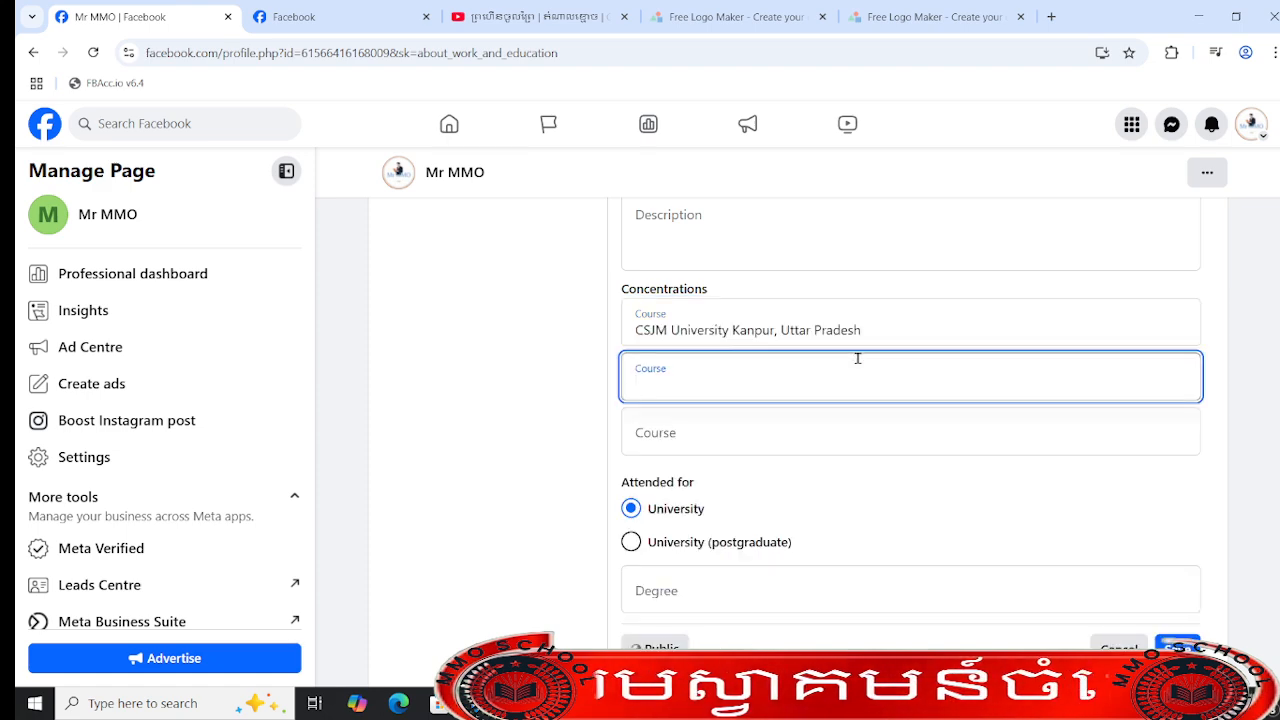
pyautogui.write('uni')
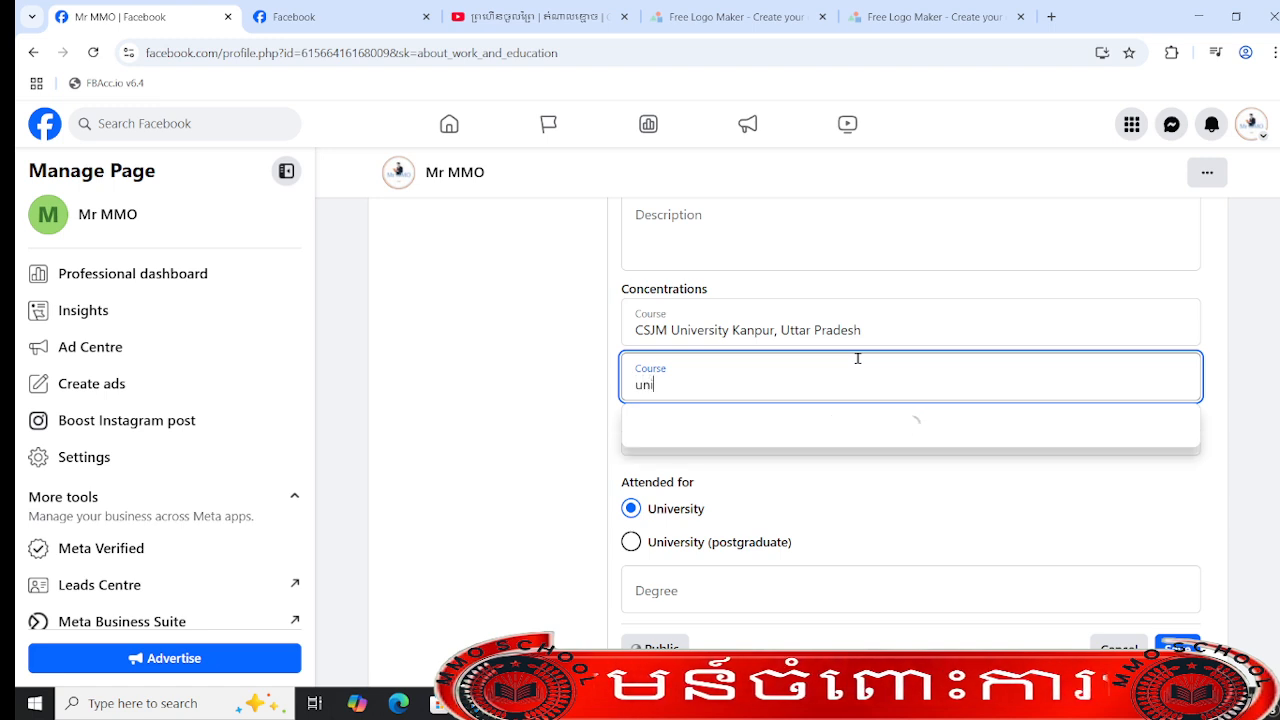
pyautogui.write('ver')
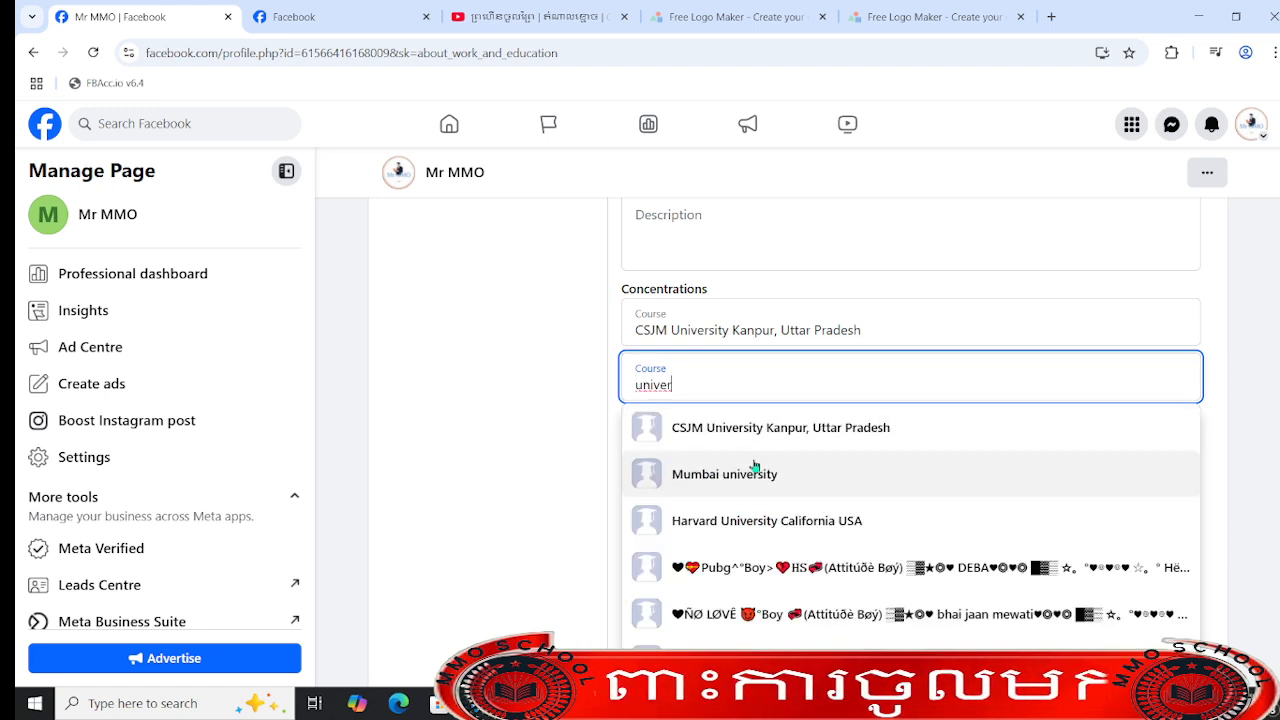
pyautogui.click(763, 471)
# - Set the third concentration to UNIP-Universidade Paulista and save the university entry
pyautogui.click(843, 443)
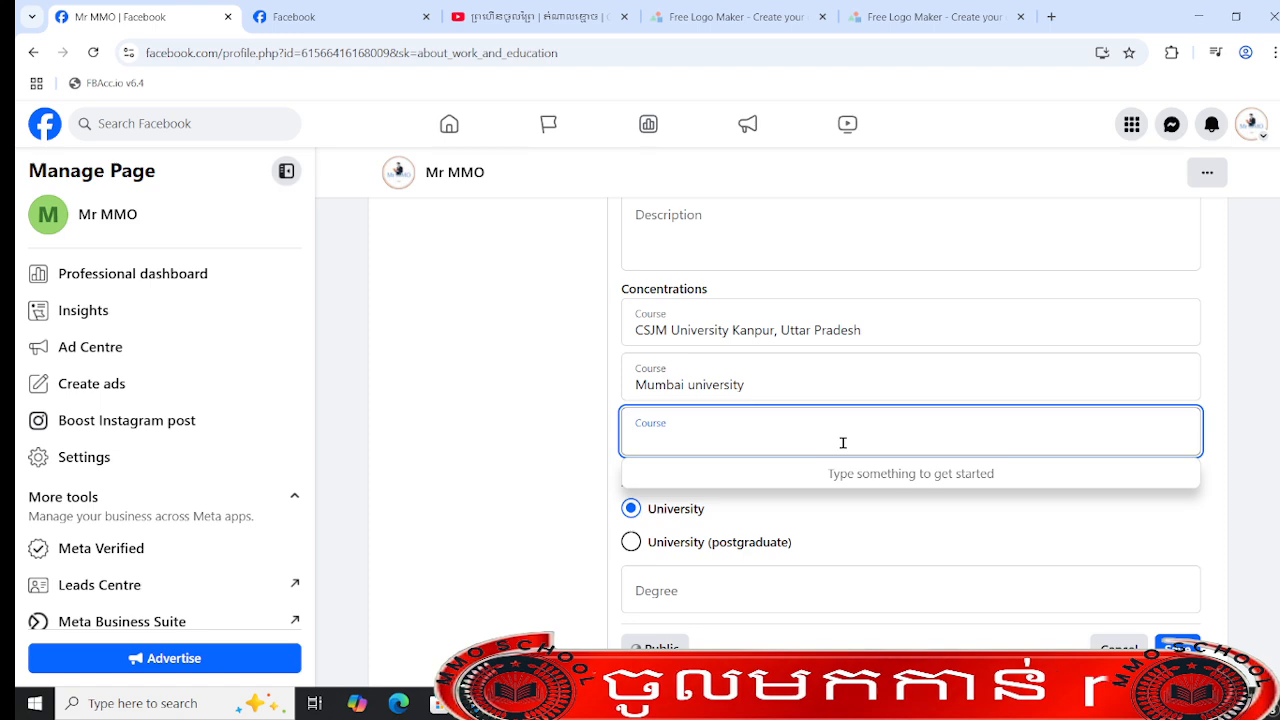
pyautogui.write('uni')
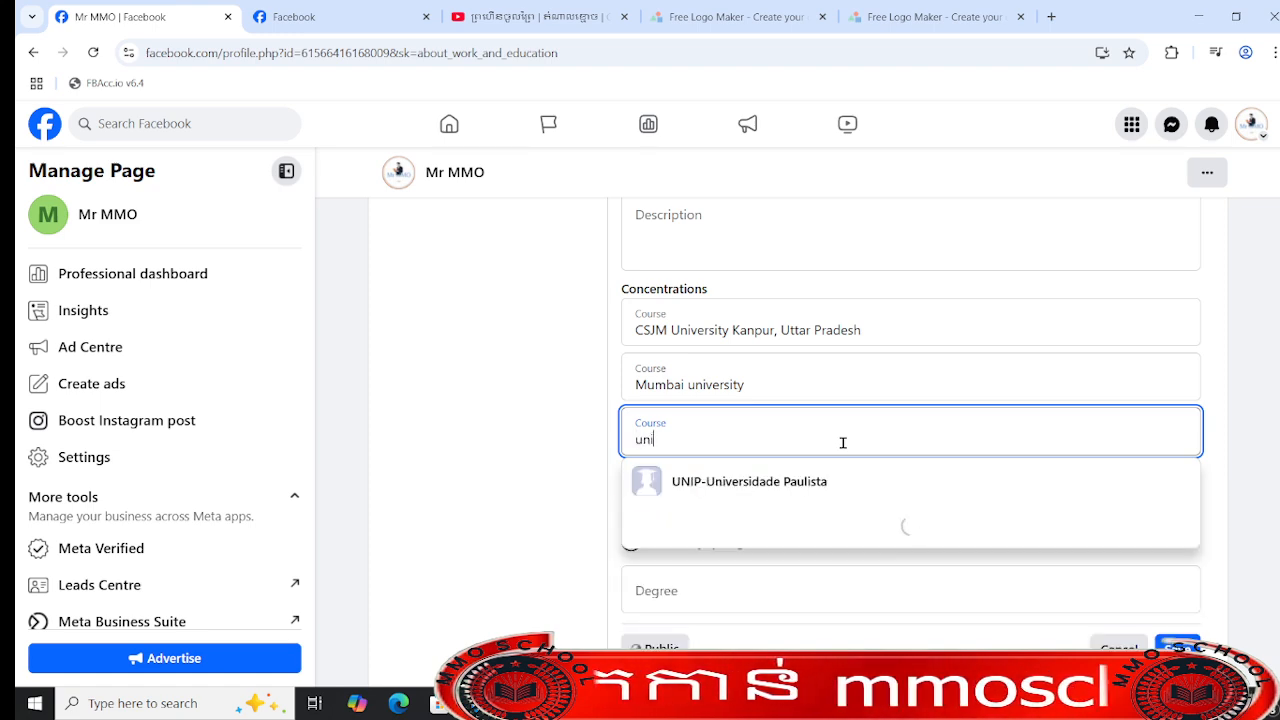
pyautogui.click(833, 481)
pyautogui.scroll(-3, 834, 486)
pyautogui.scroll(3, 891, 463)
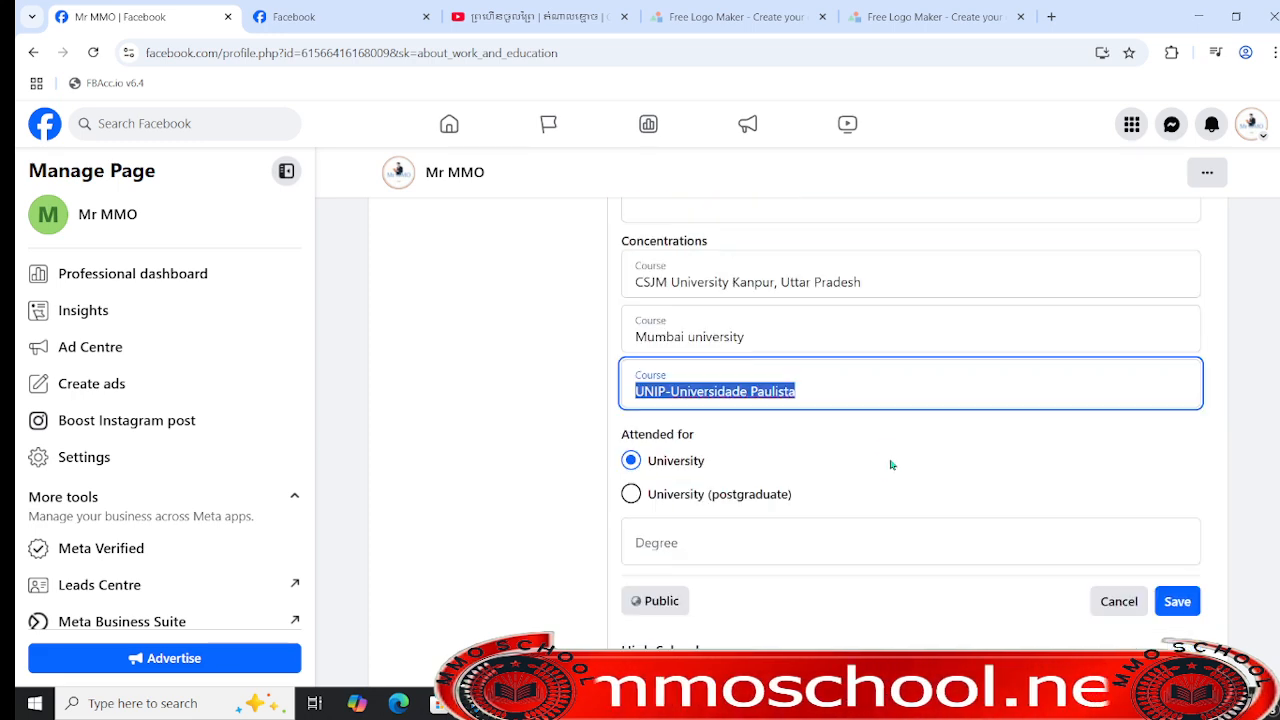
pyautogui.click(1178, 645)
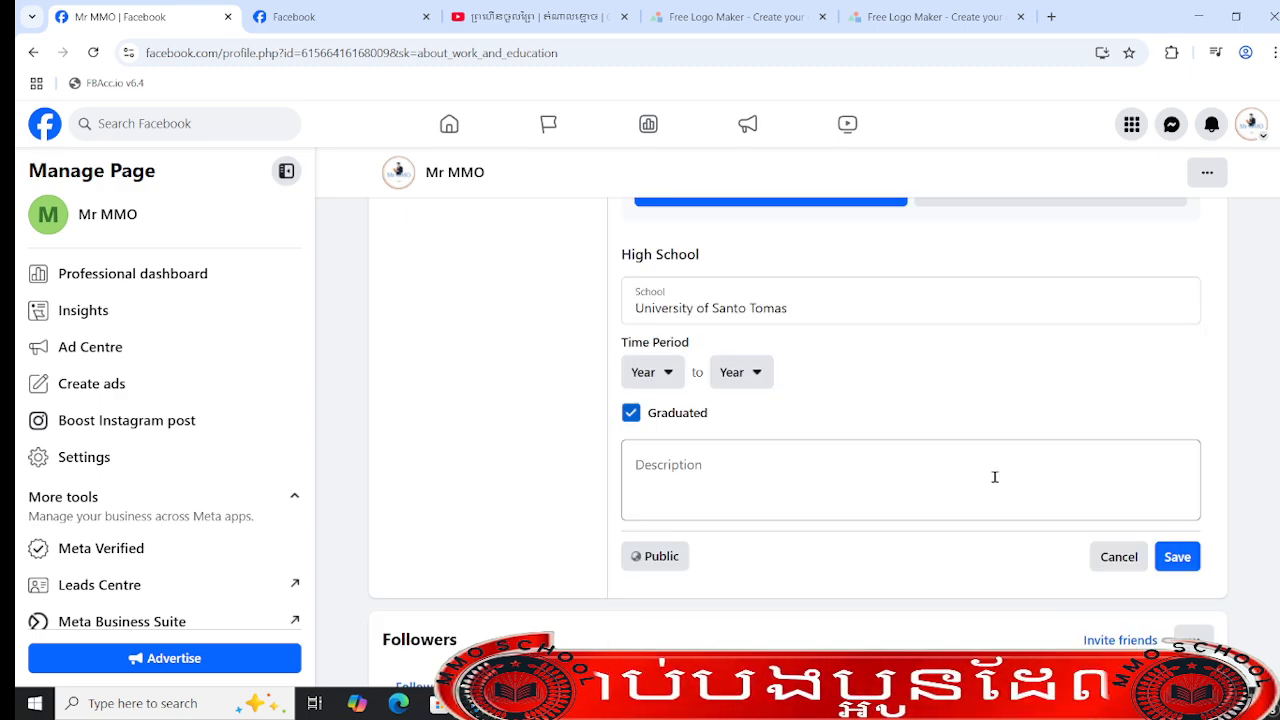
# - Save the high school entry with the description "Hello" and decline sharing it
pyautogui.scroll(4, 995, 478)
pyautogui.scroll(-8, 1000, 486)
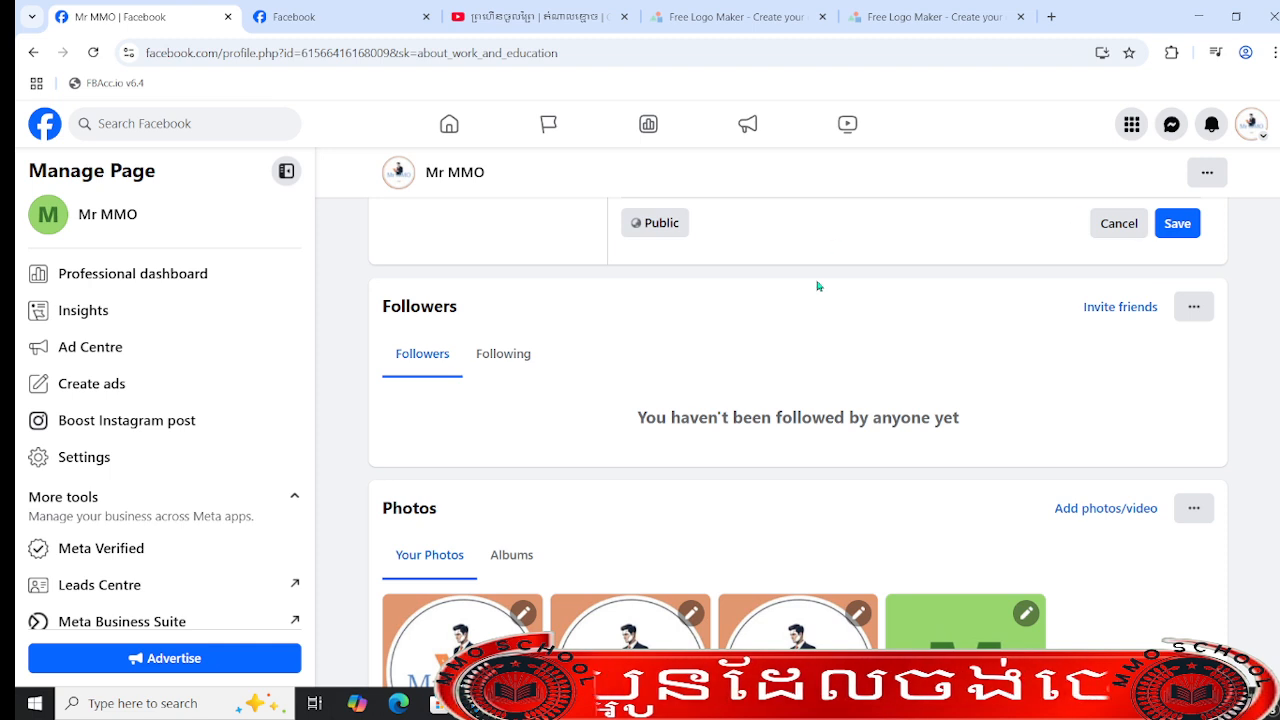
pyautogui.scroll(3, 820, 320)
pyautogui.click(829, 501)
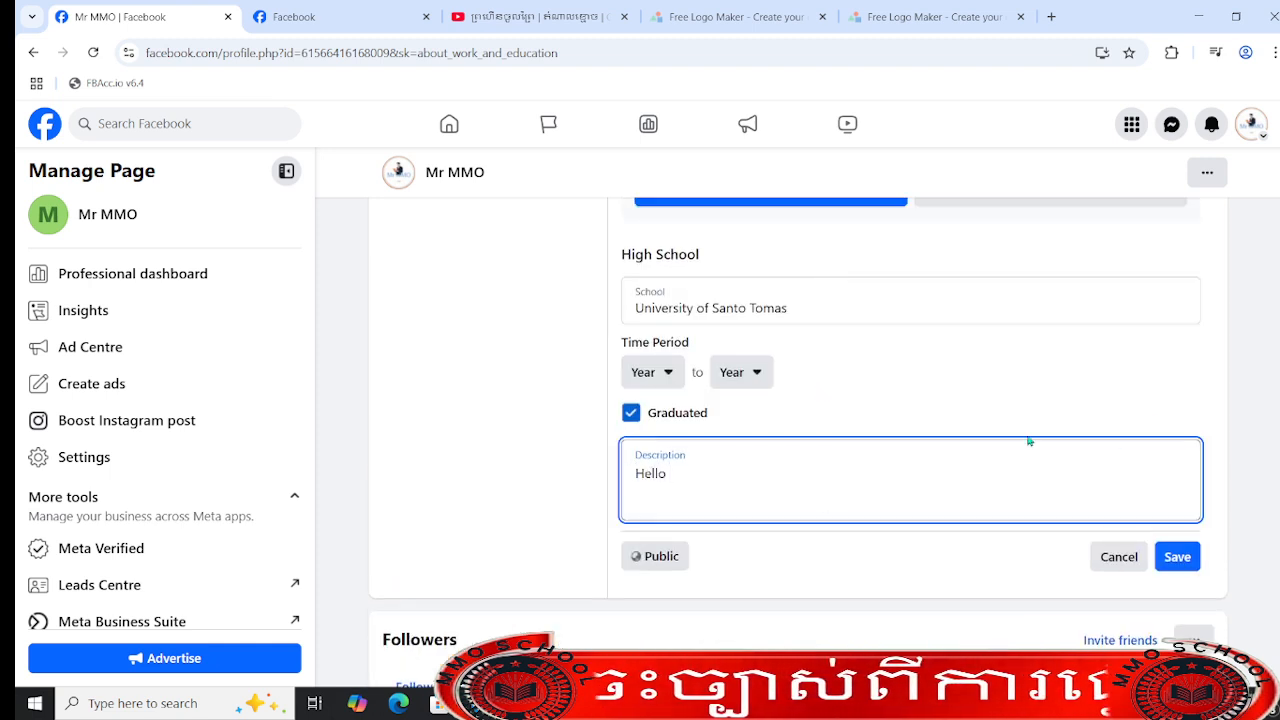
pyautogui.click(1172, 552)
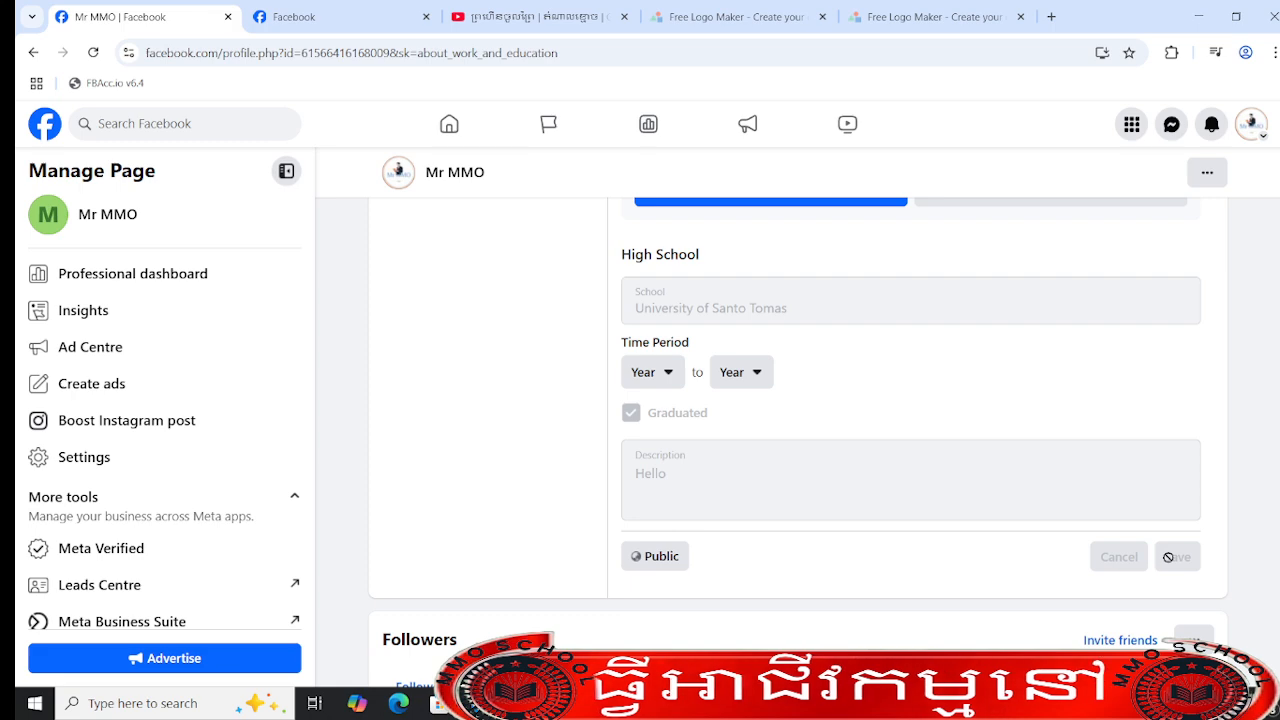
pyautogui.click(1055, 344)
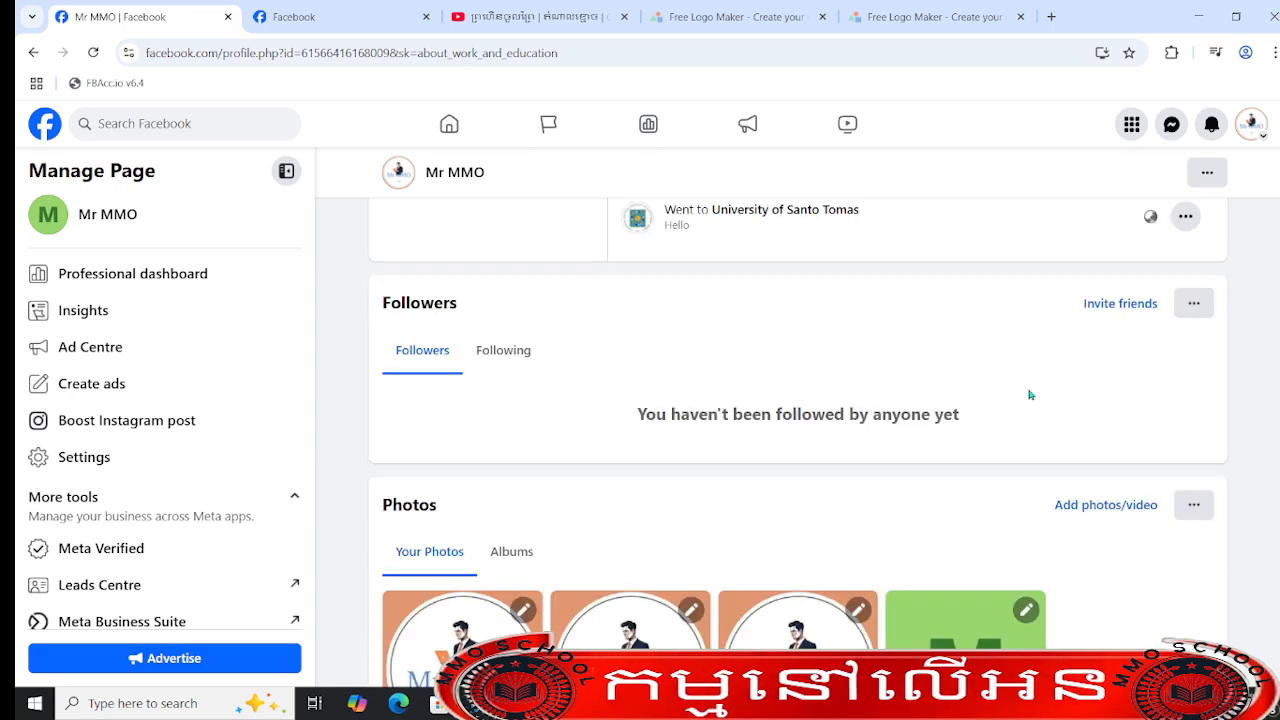
# - Open the privacy and legal info and try to save "Hello" as the privacy policy link
pyautogui.scroll(3, 1009, 426)
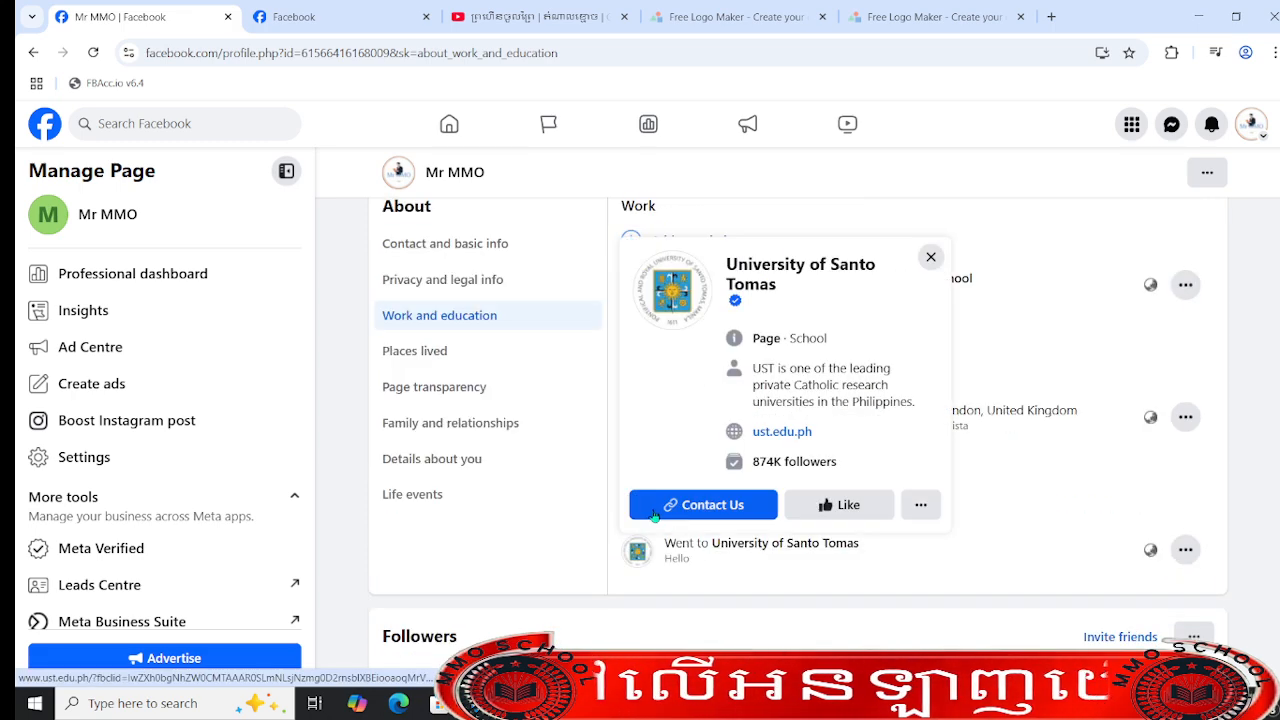
pyautogui.click(438, 280)
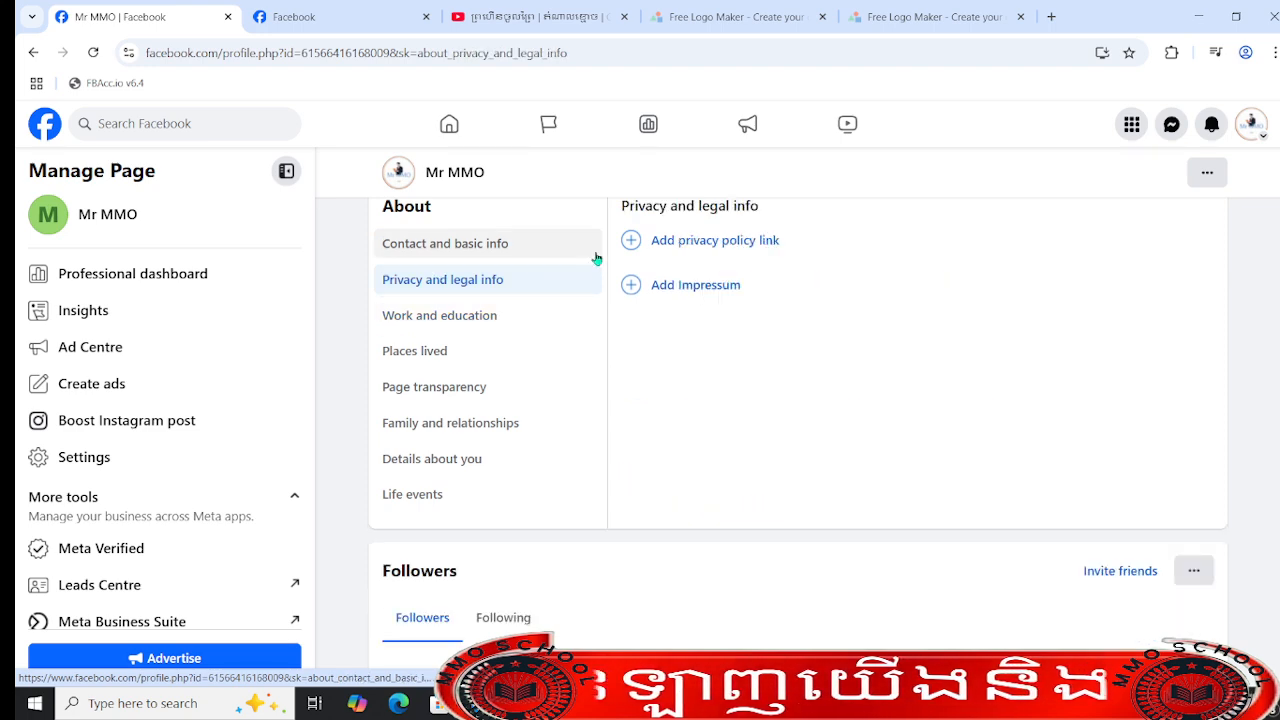
pyautogui.click(697, 248)
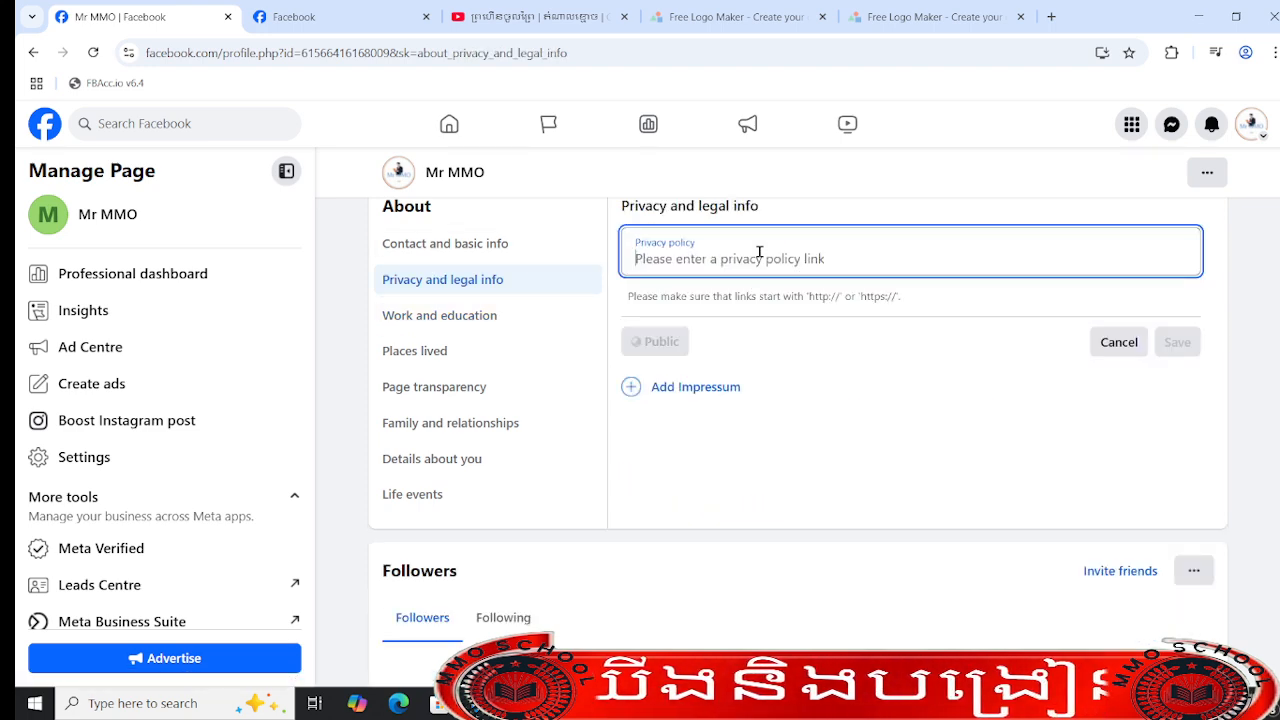
pyautogui.write('Hello')
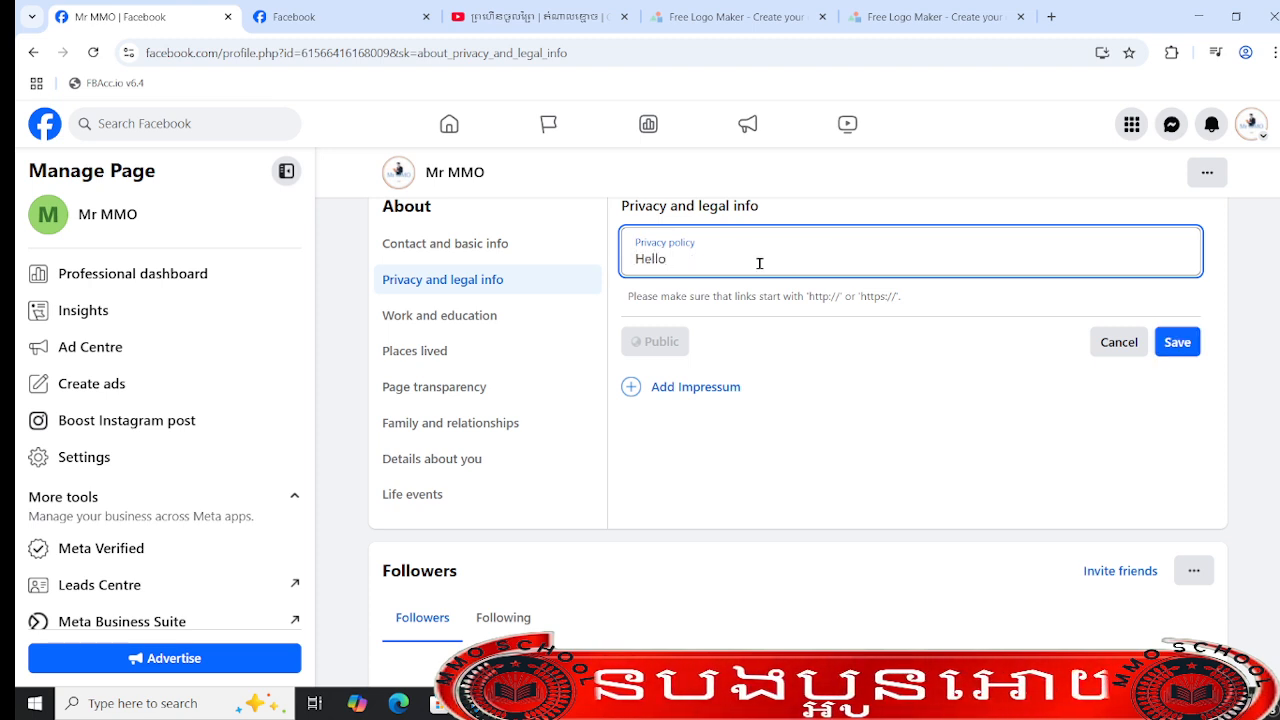
pyautogui.click(1160, 338)
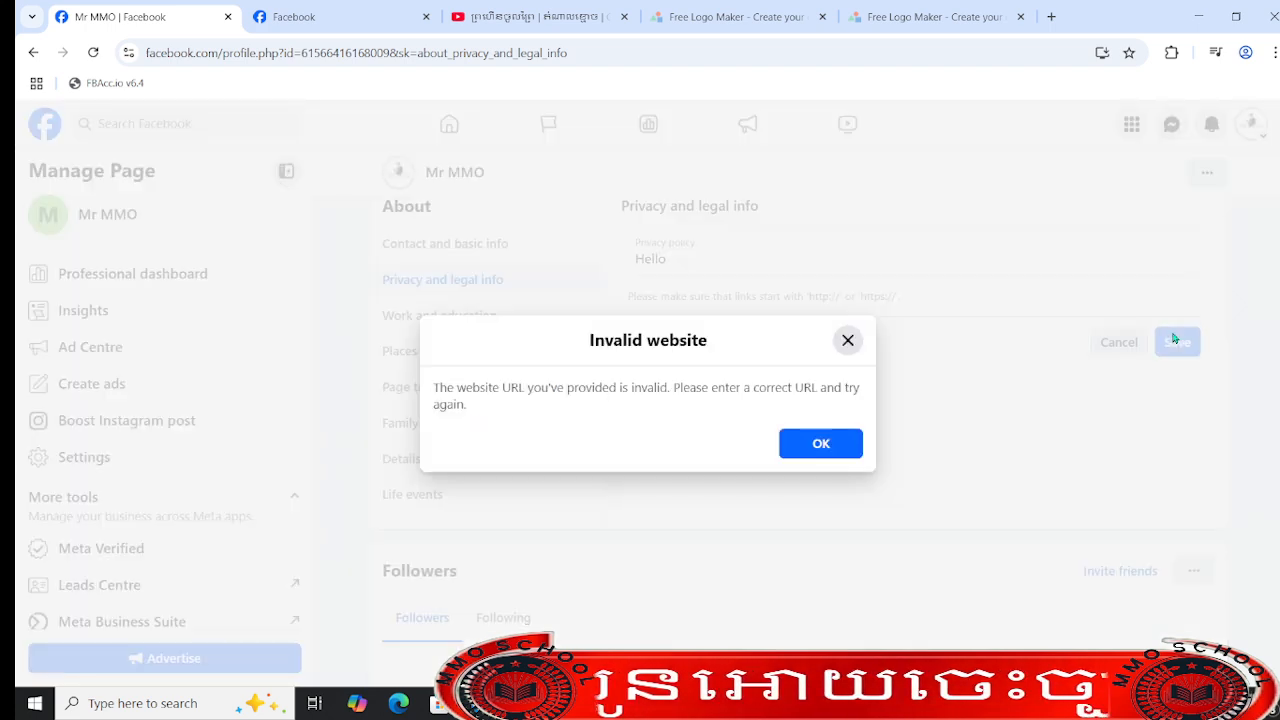
pyautogui.click(820, 443)
# - Replace the privacy policy text with "Hello dear everyon welcome to mr mmo"
pyautogui.moveTo(705, 267); pyautogui.dragTo(527, 247)
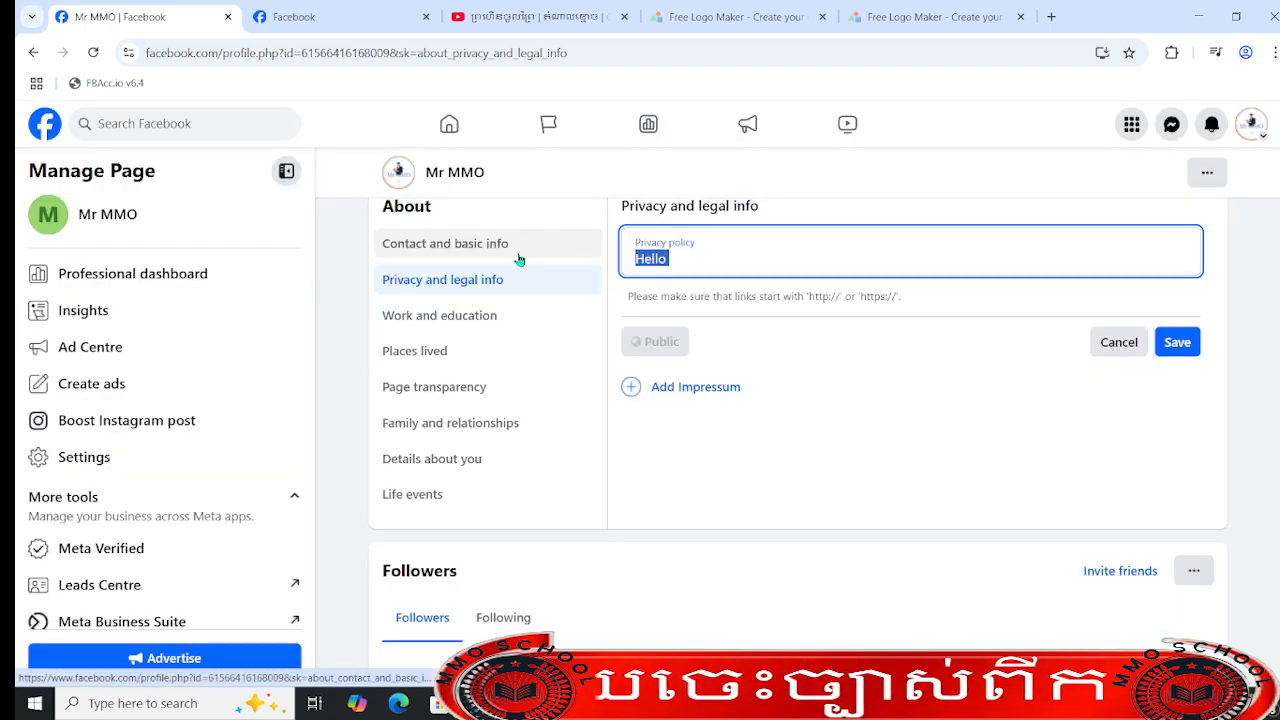
pyautogui.write('univer')
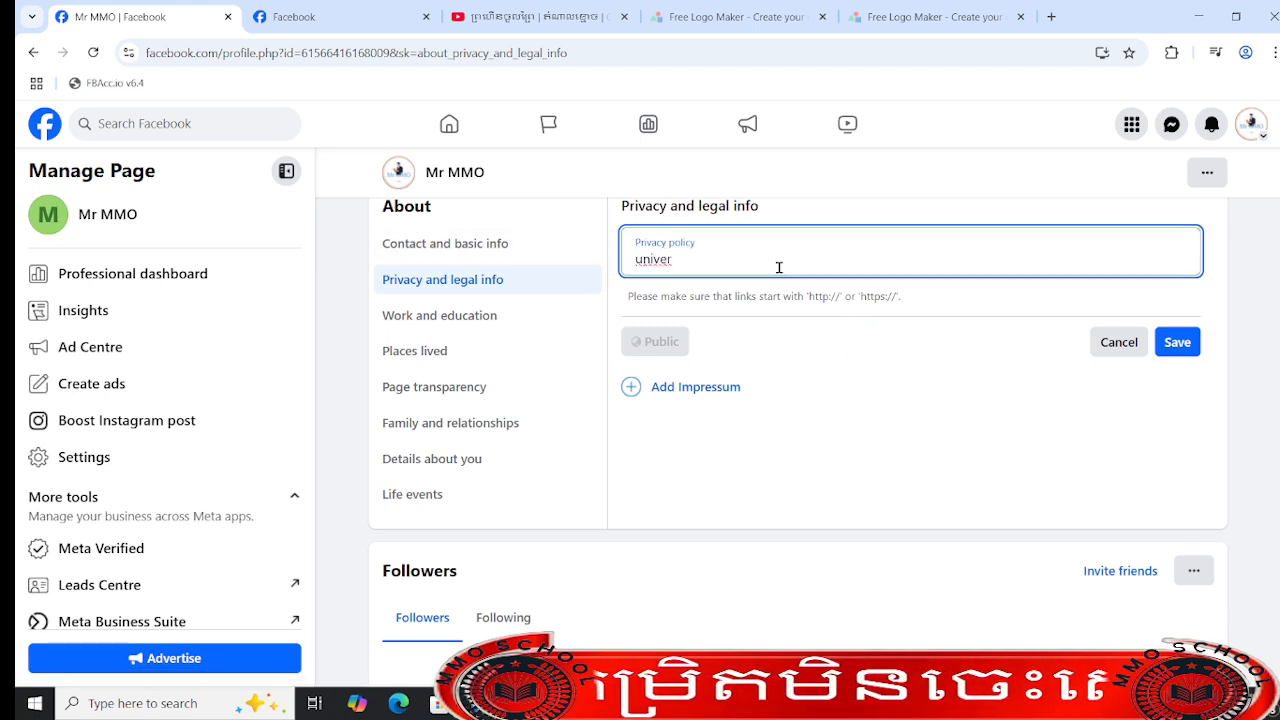
pyautogui.moveTo(706, 255); pyautogui.dragTo(518, 240)
pyautogui.write('He')
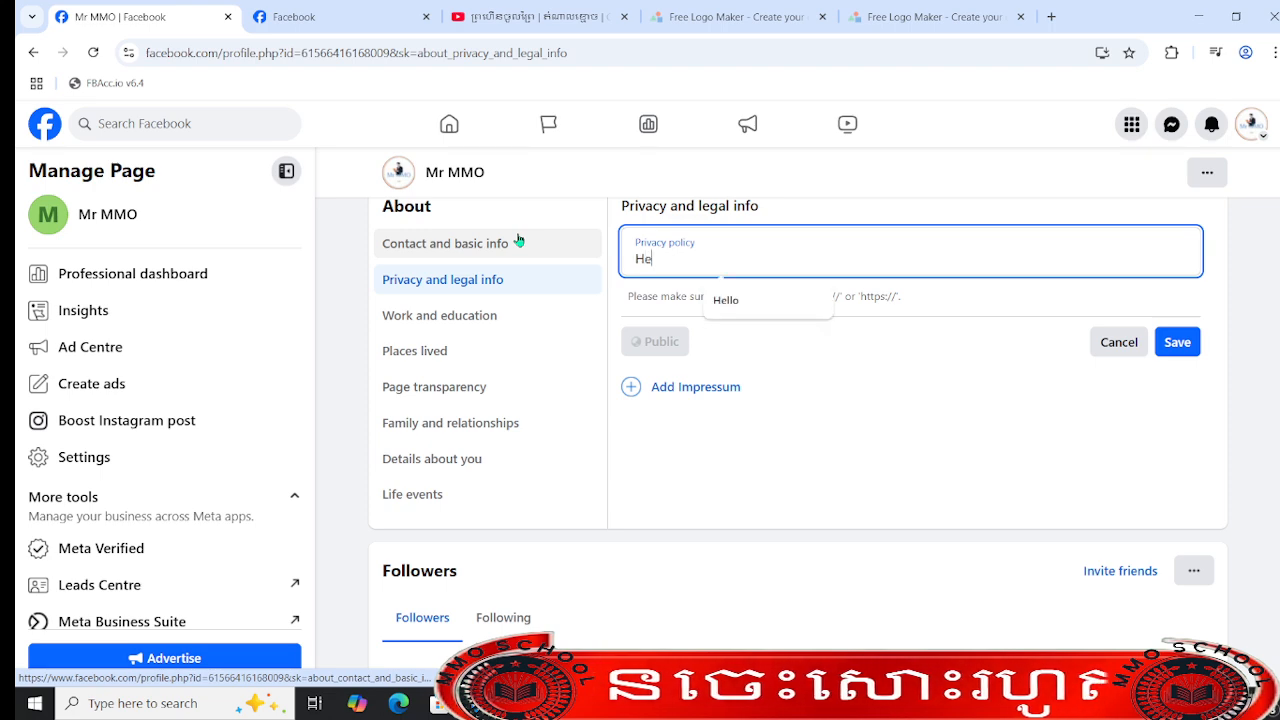
pyautogui.write('llo dear')
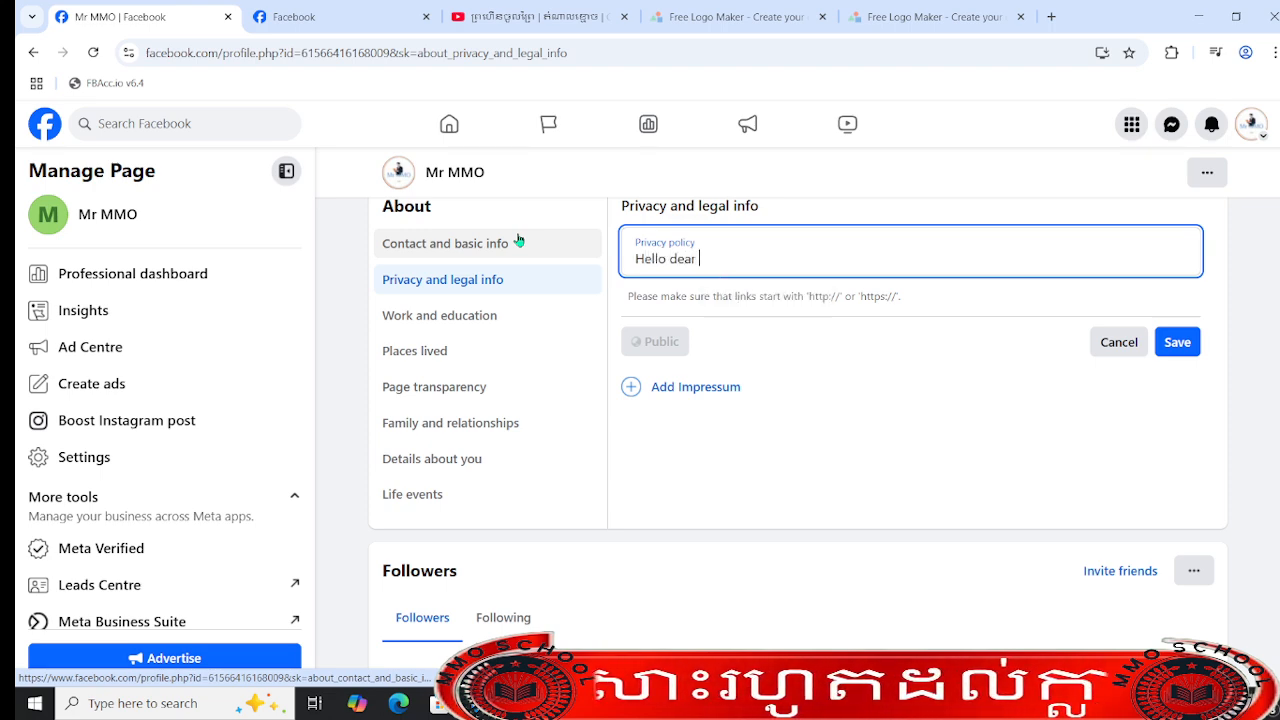
pyautogui.write(' everyo')
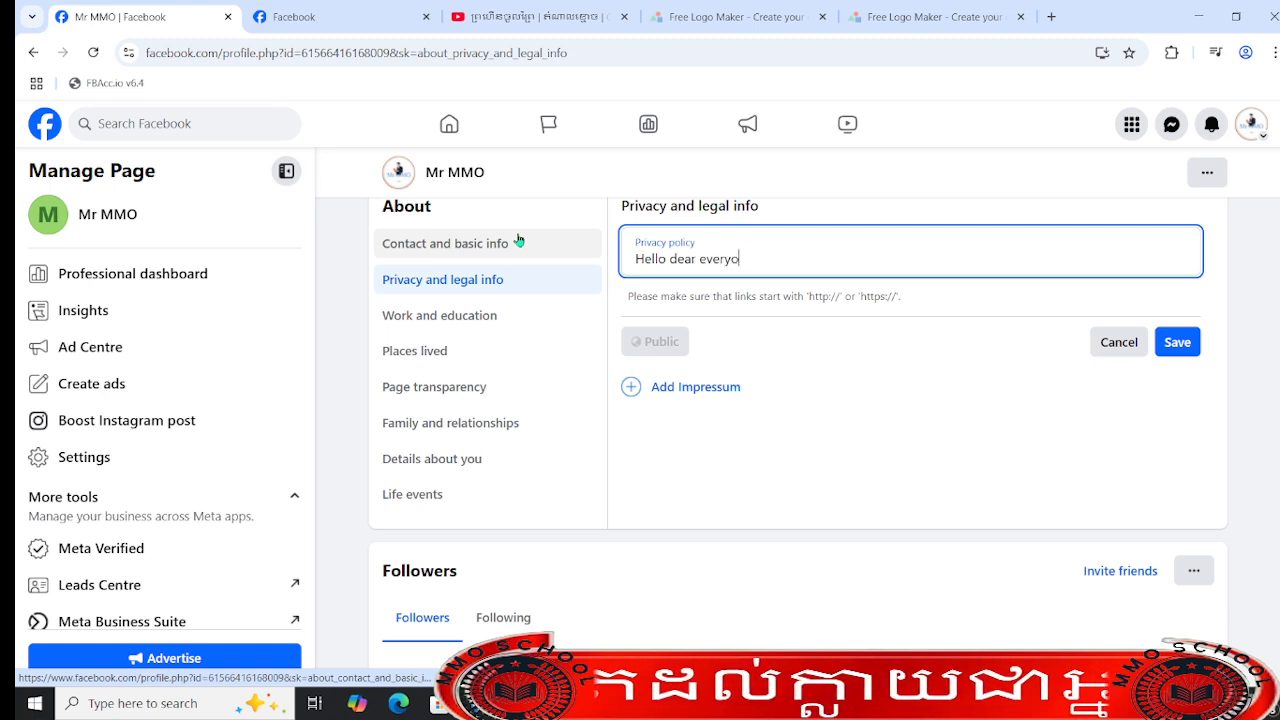
pyautogui.write('n welc')
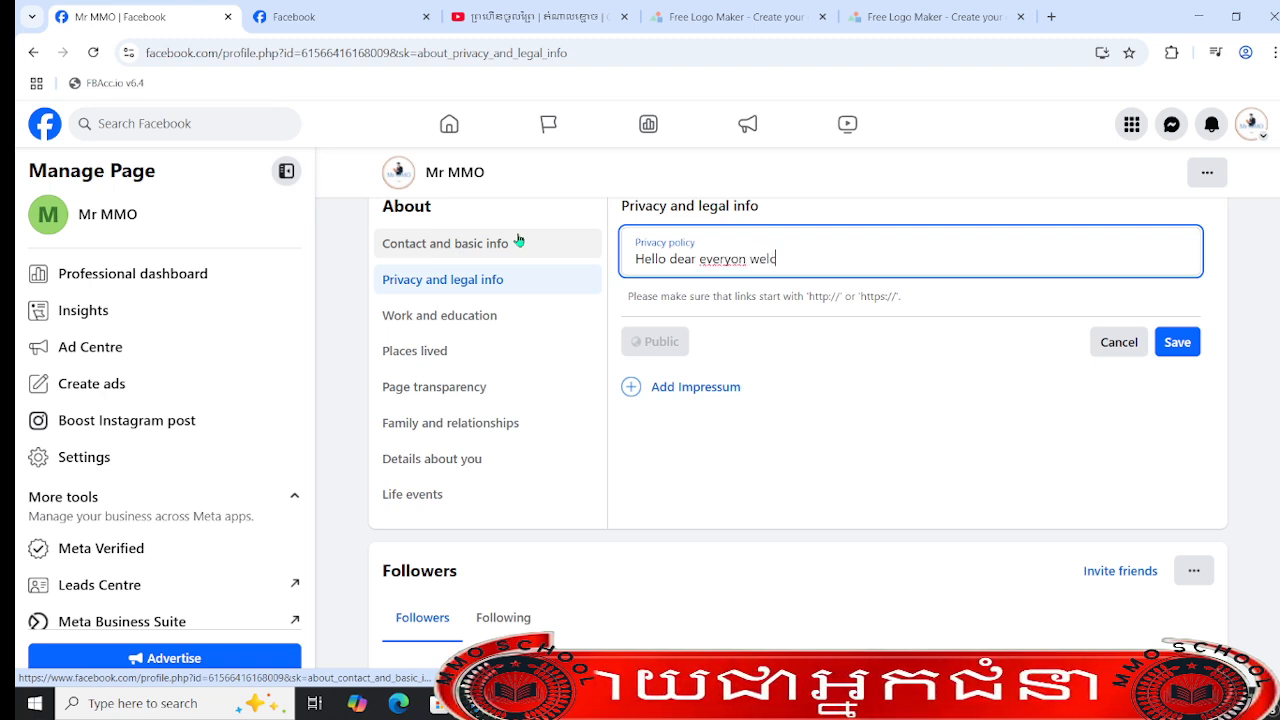
pyautogui.write('ome to m')
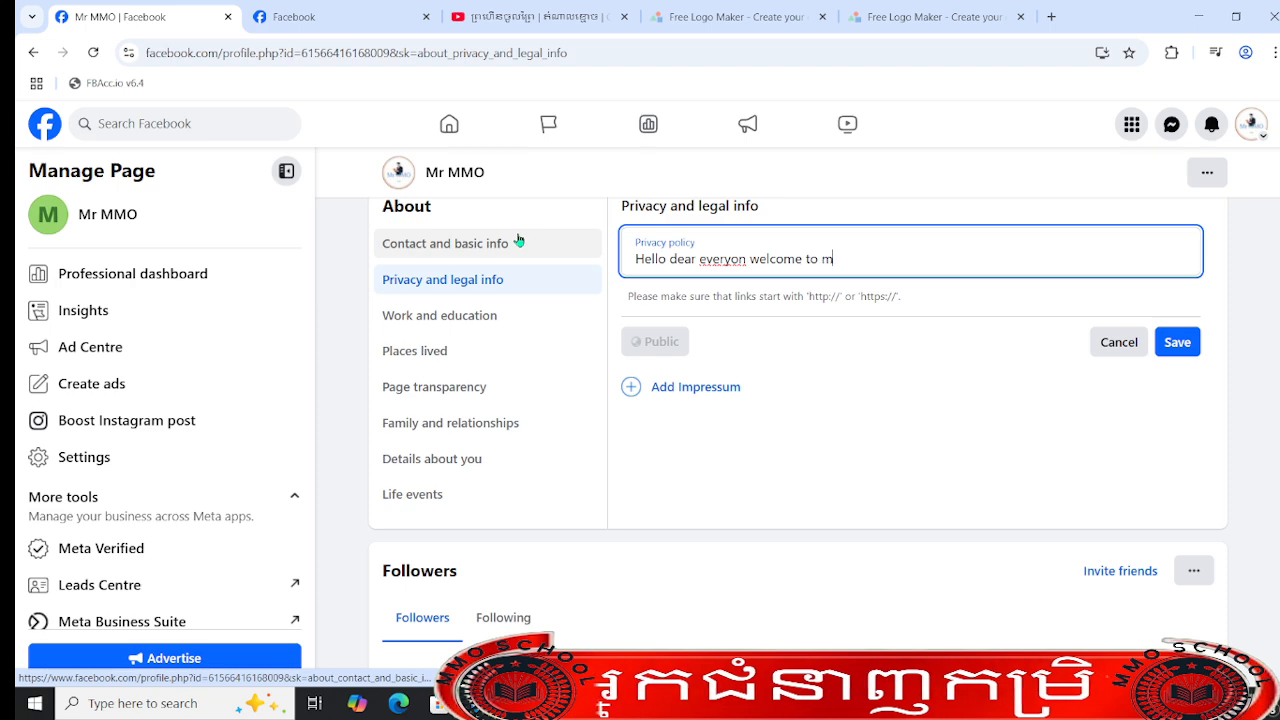
pyautogui.write('r mmo')
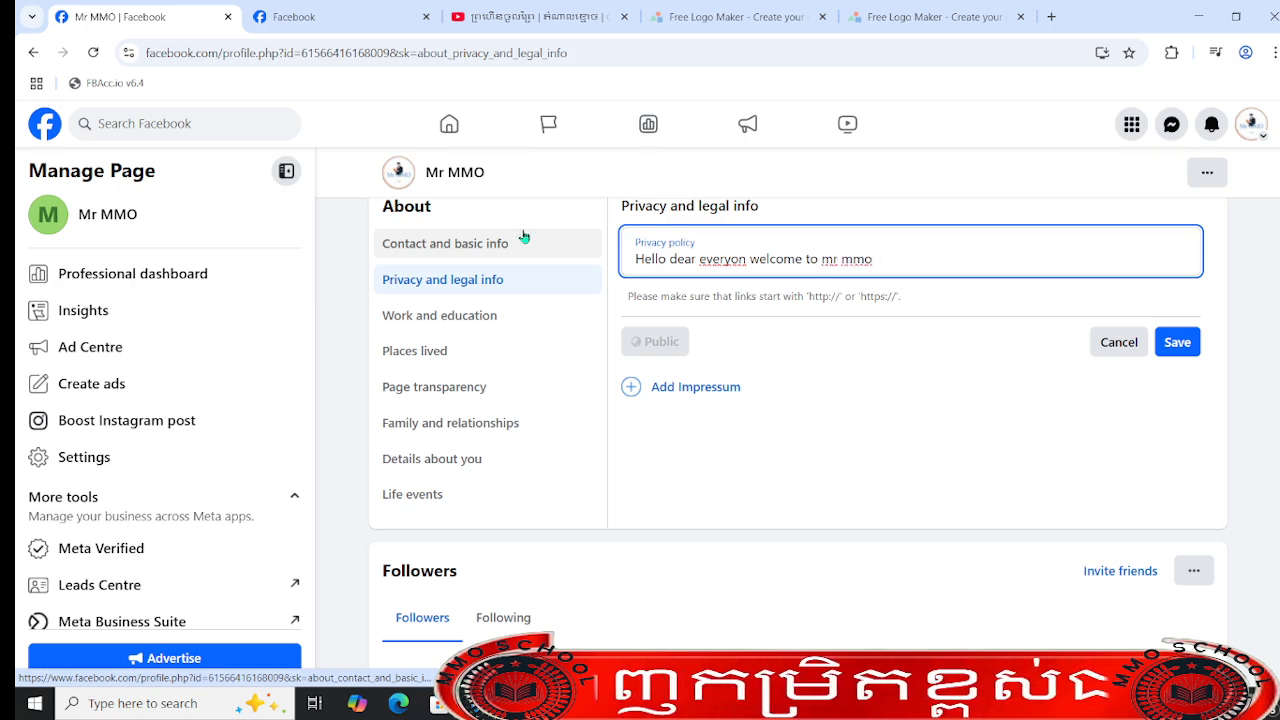
# - Add an Impressum reading "Hello dear everyon welcome to mr mmo", reusing the privacy policy text, and save it after trying to save the policy
pyautogui.click(705, 388)
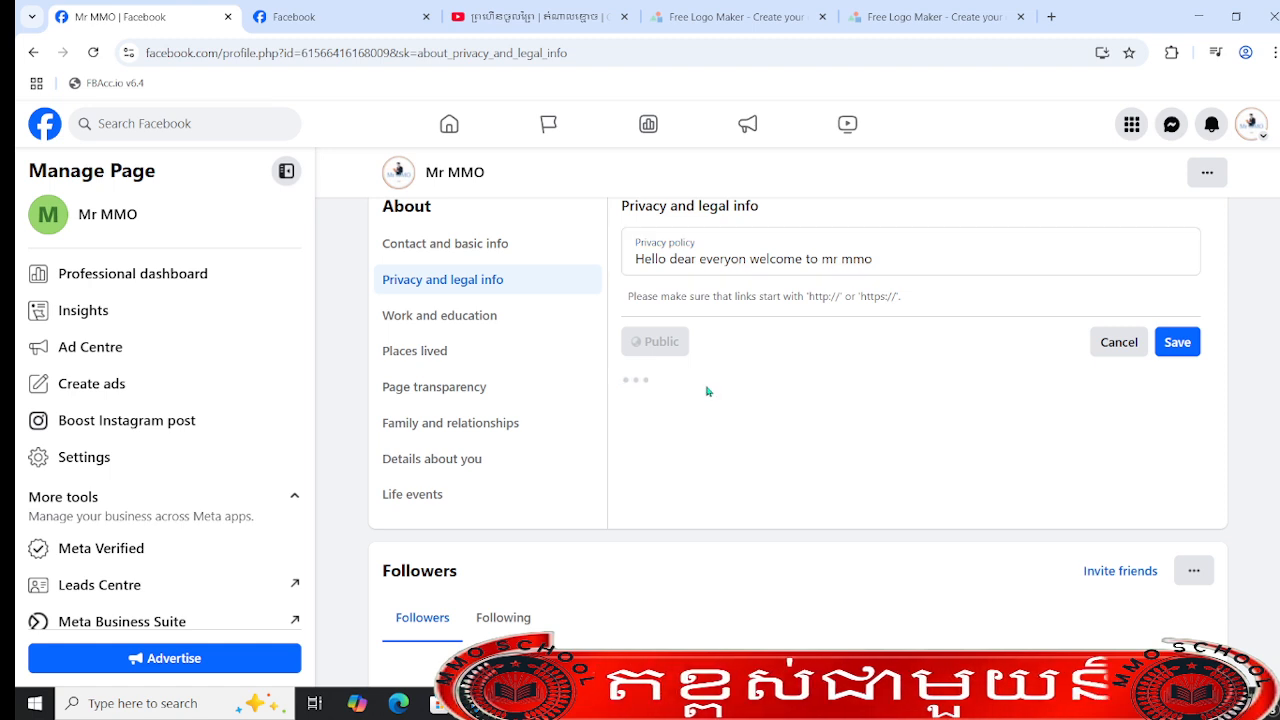
pyautogui.moveTo(880, 259); pyautogui.dragTo(571, 251)
pyautogui.hotkey('ctrl', 'c')
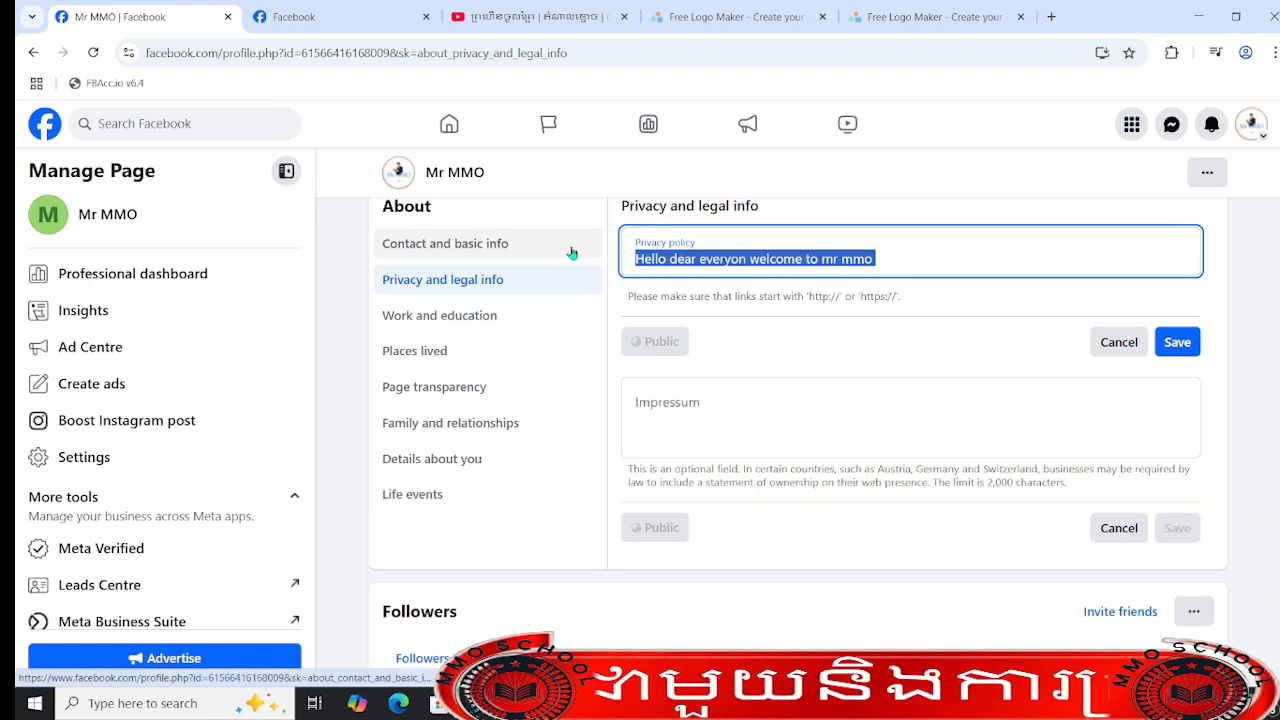
pyautogui.click(813, 412)
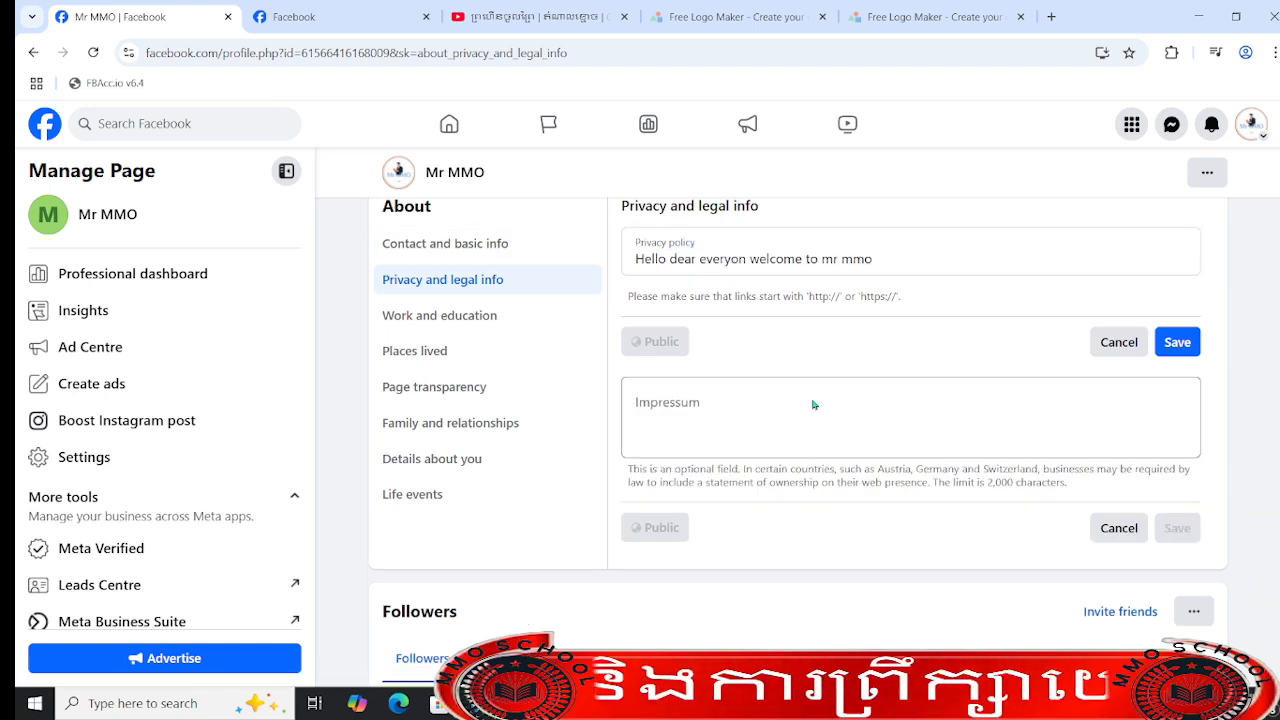
pyautogui.hotkey('ctrl', 'v')
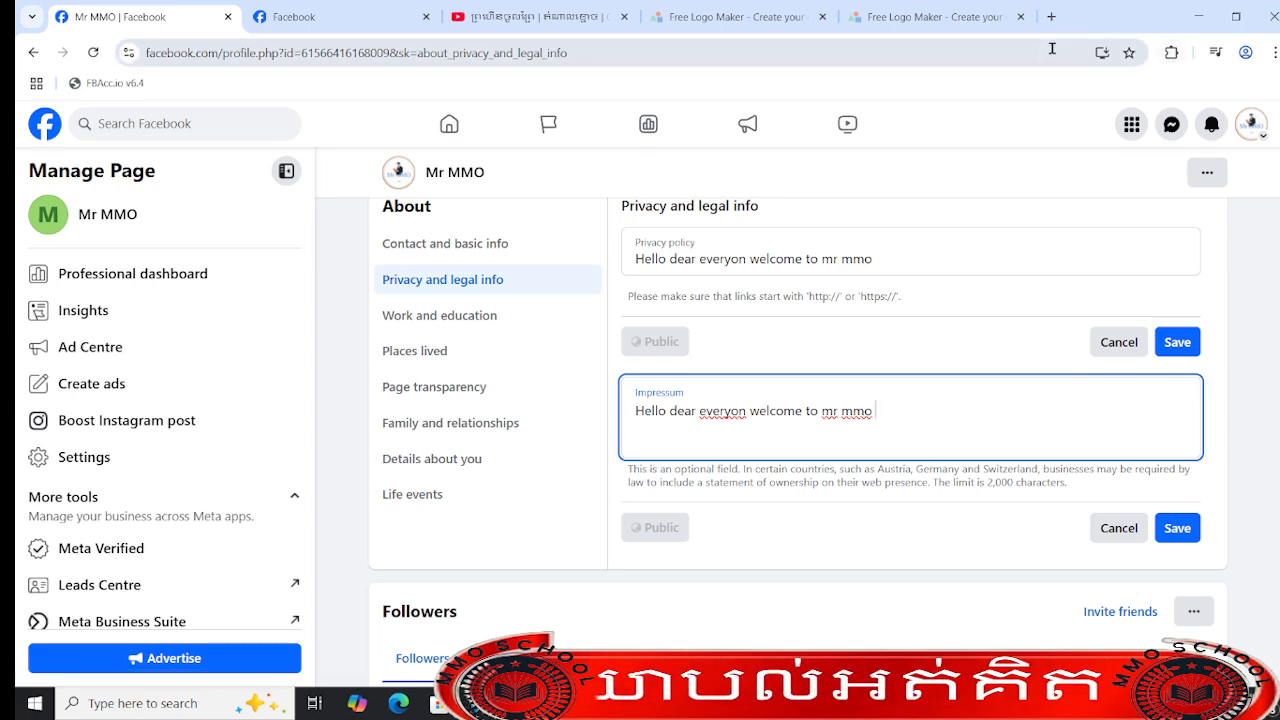
pyautogui.click(1189, 345)
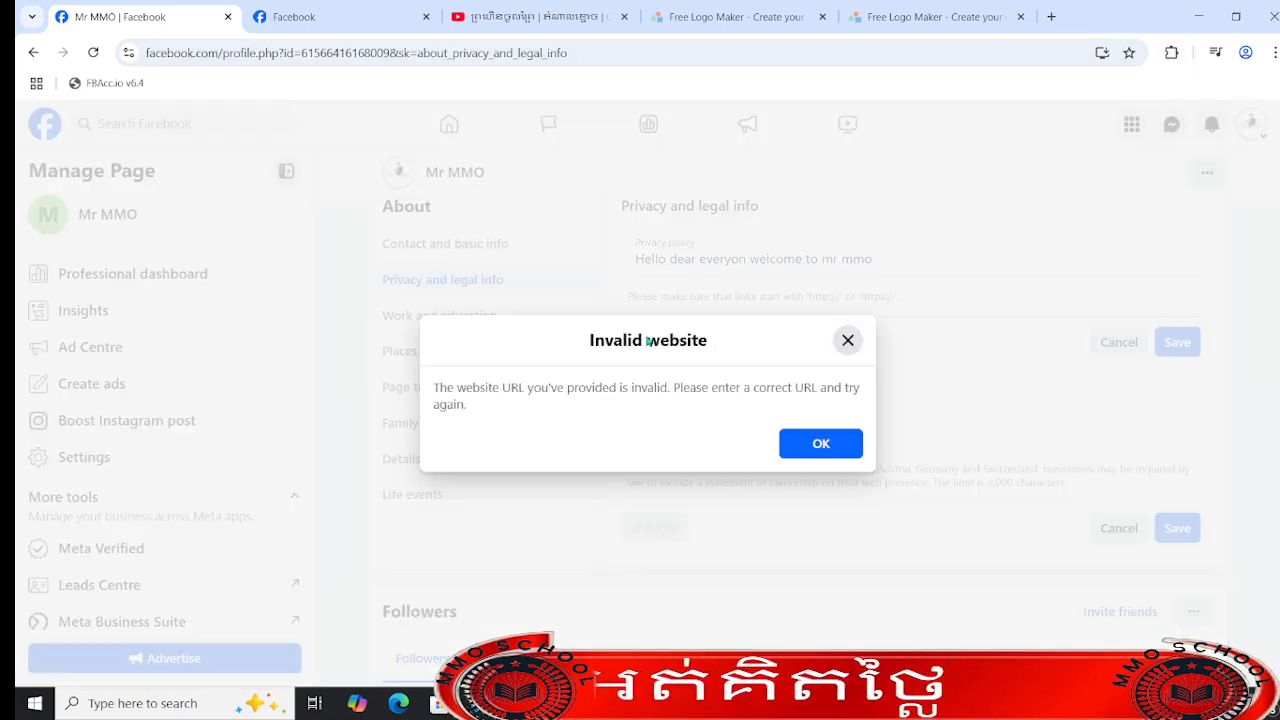
pyautogui.click(812, 450)
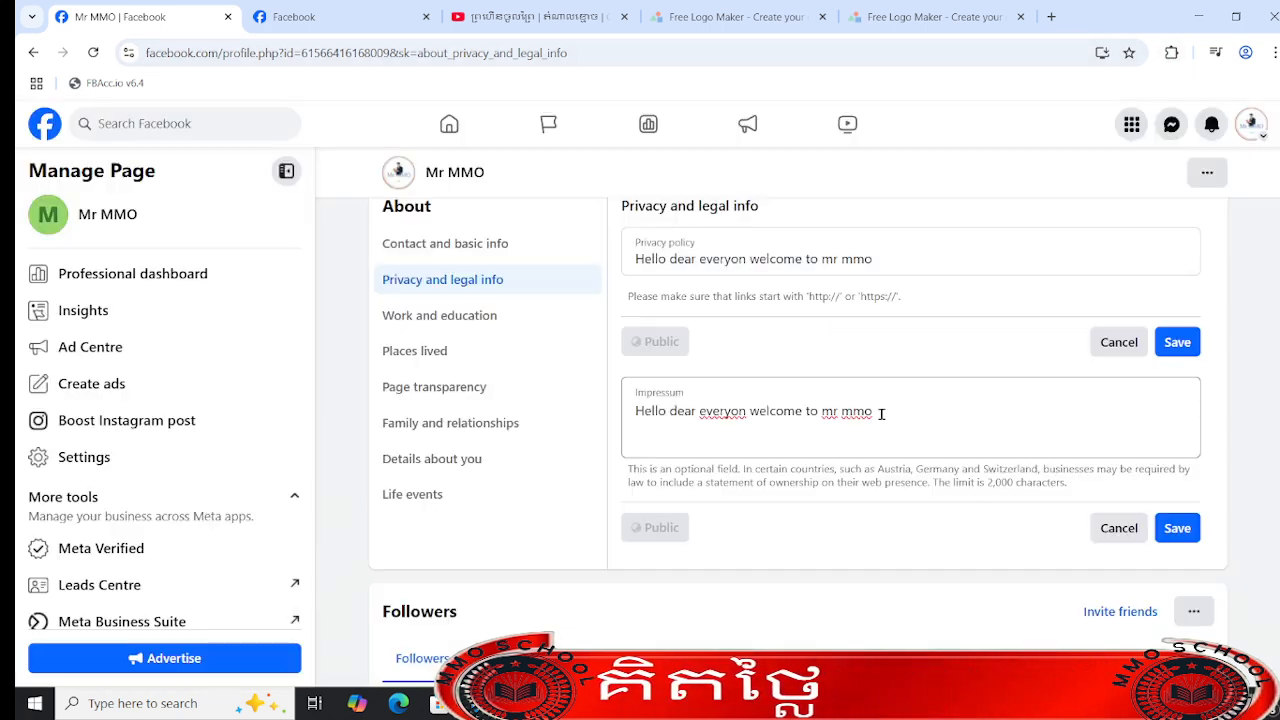
pyautogui.click(1177, 528)
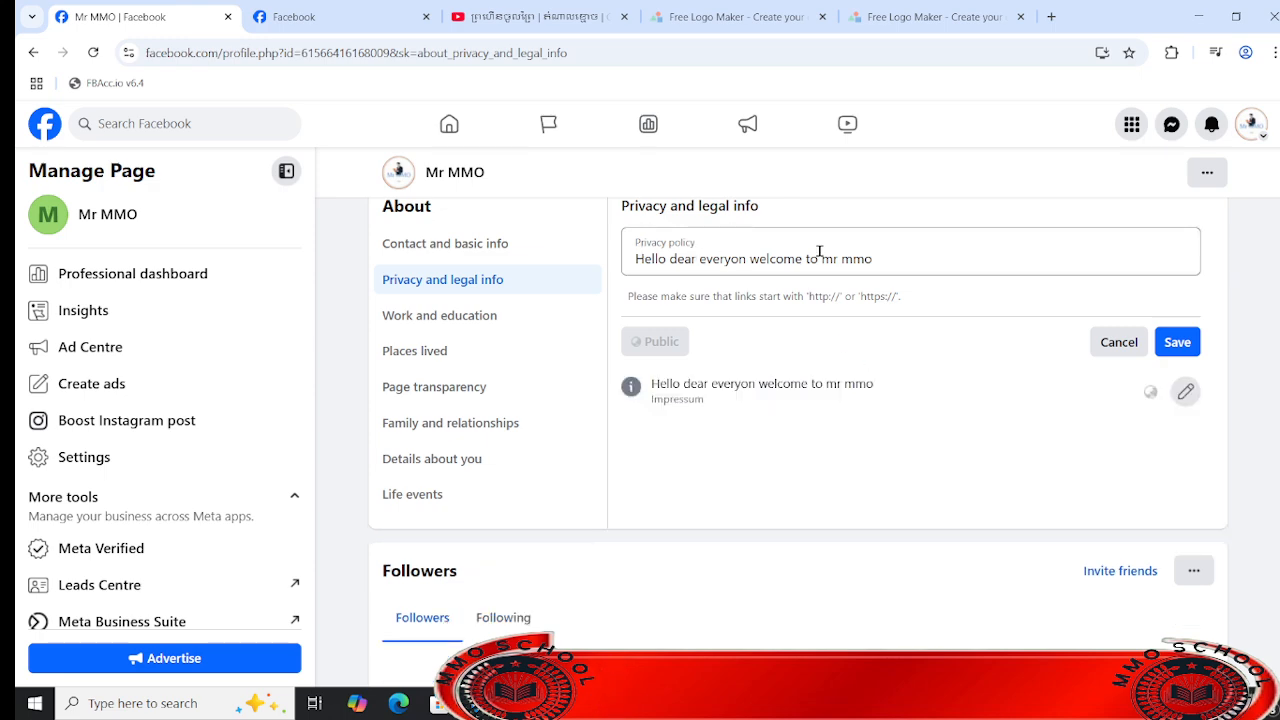
# - Replace the privacy policy text with the Mr MMO page's own profile URL, copied from the other Facebook tab, and save it
pyautogui.moveTo(887, 256); pyautogui.dragTo(400, 263)
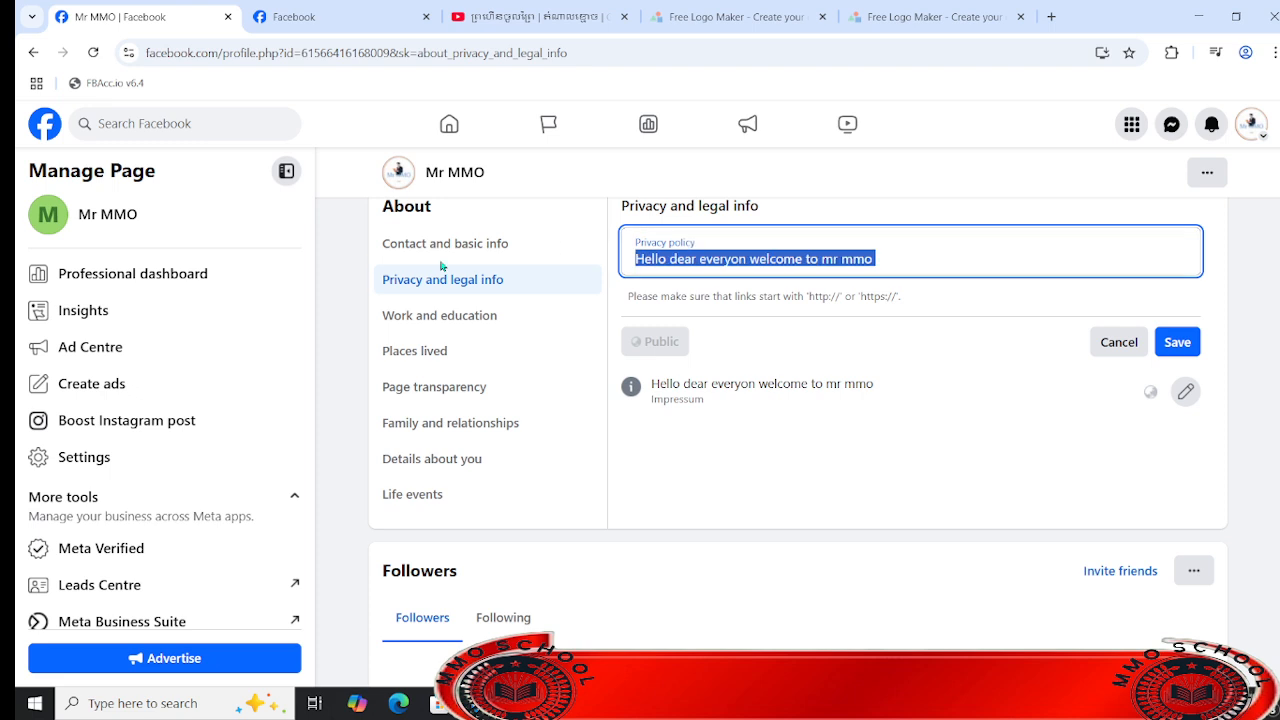
pyautogui.press('BackSpace')
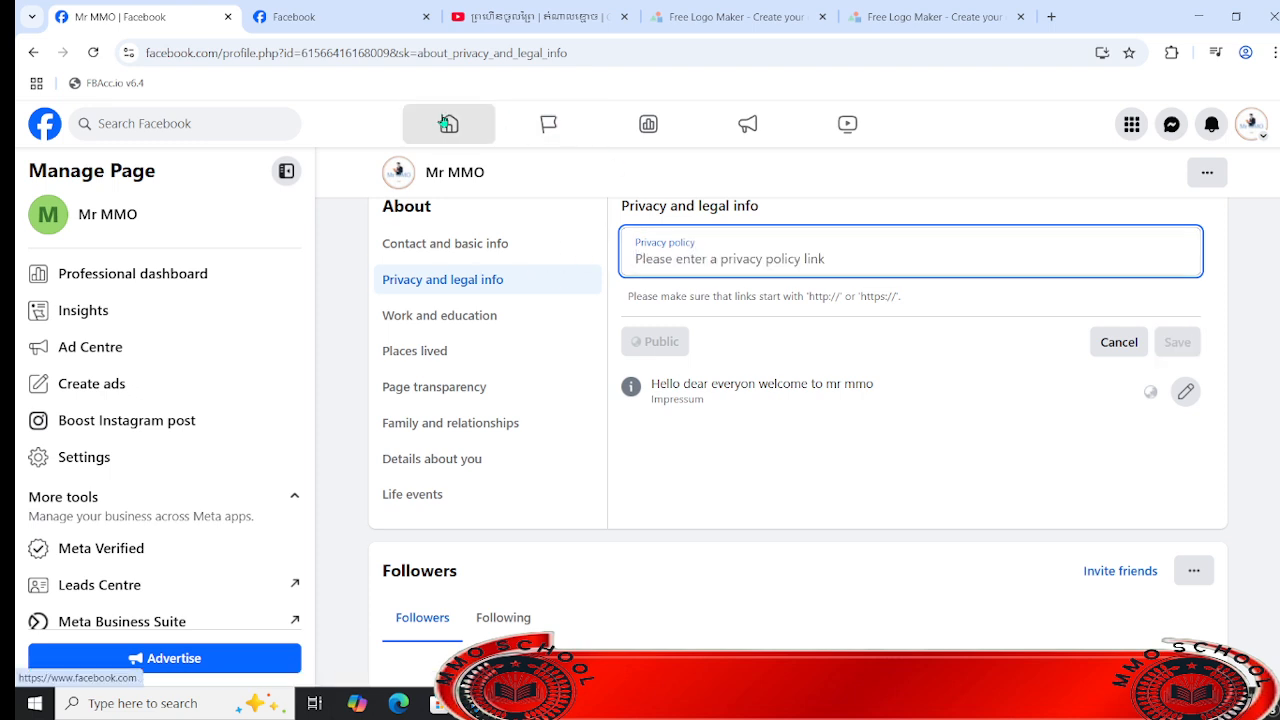
pyautogui.click(331, 7)
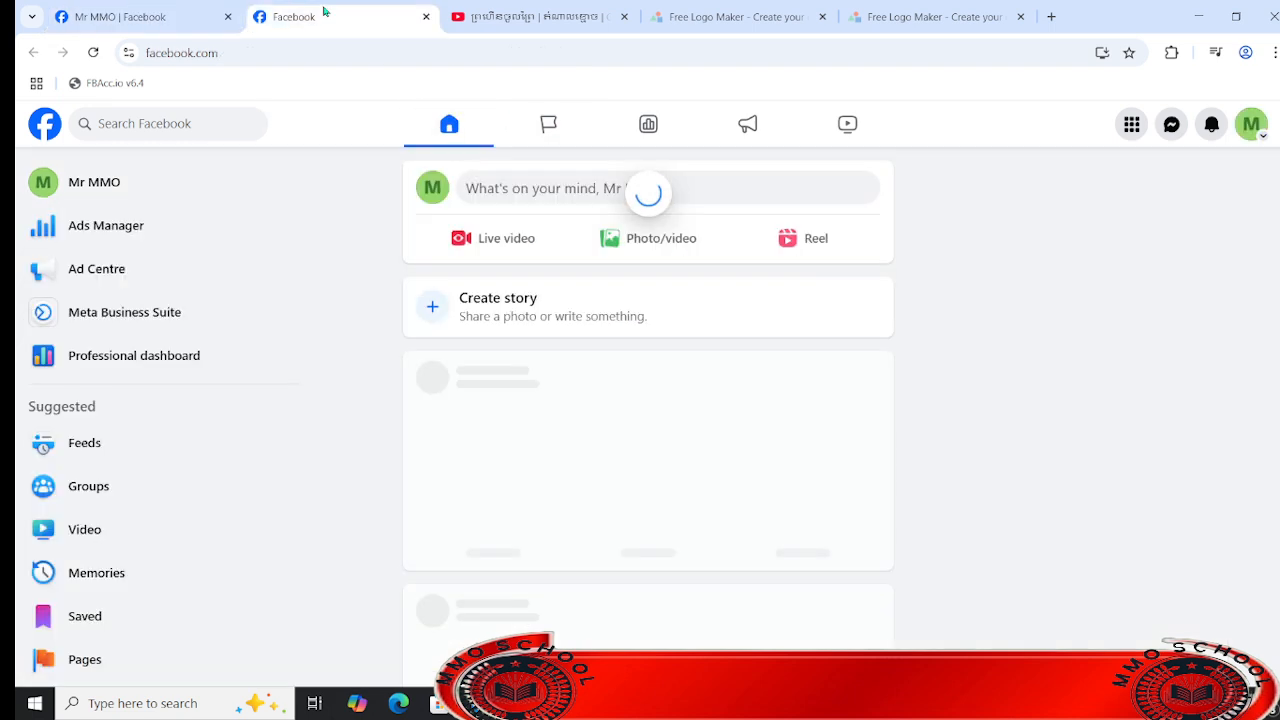
pyautogui.click(137, 193)
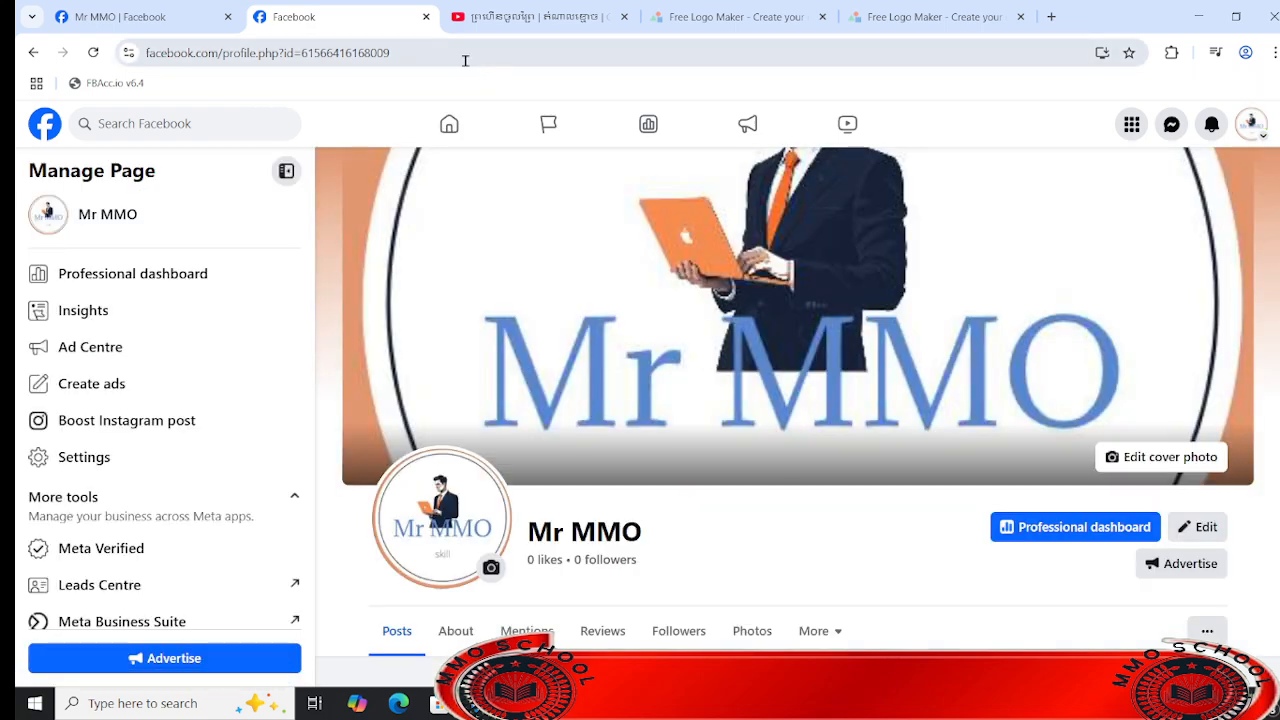
pyautogui.click(465, 58)
pyautogui.hotkey('ctrl', 'c')
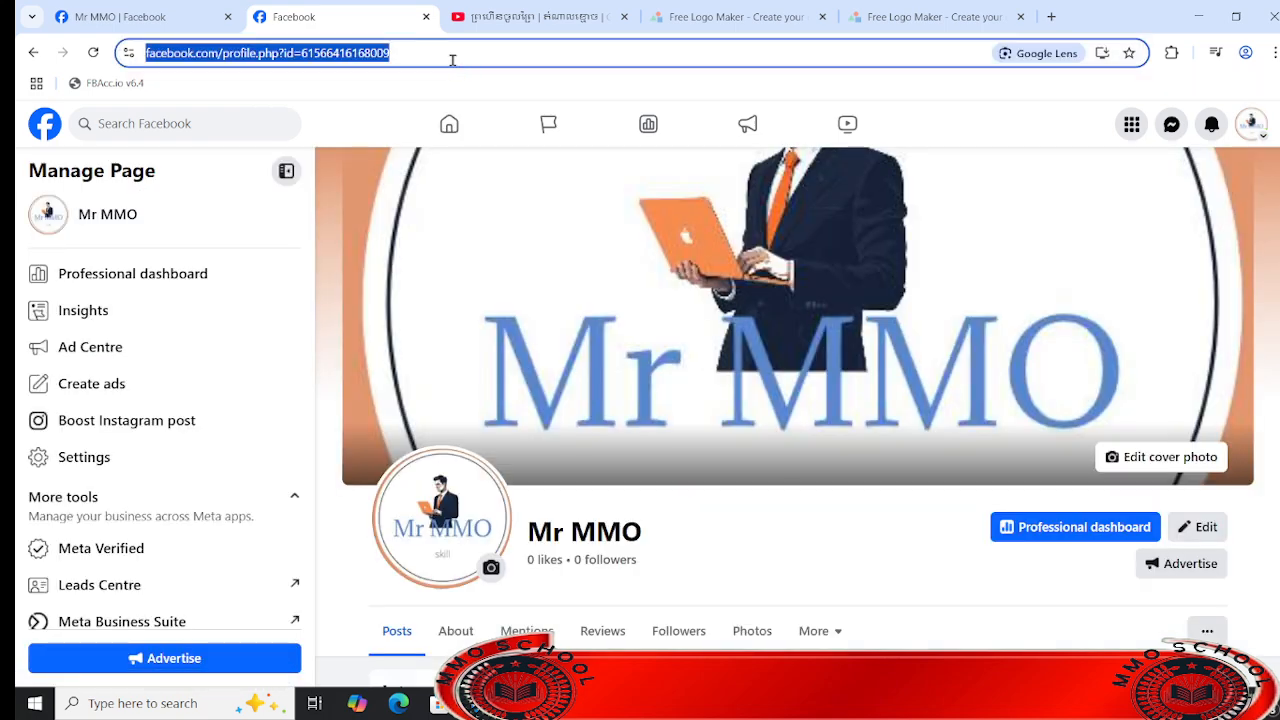
pyautogui.click(128, 9)
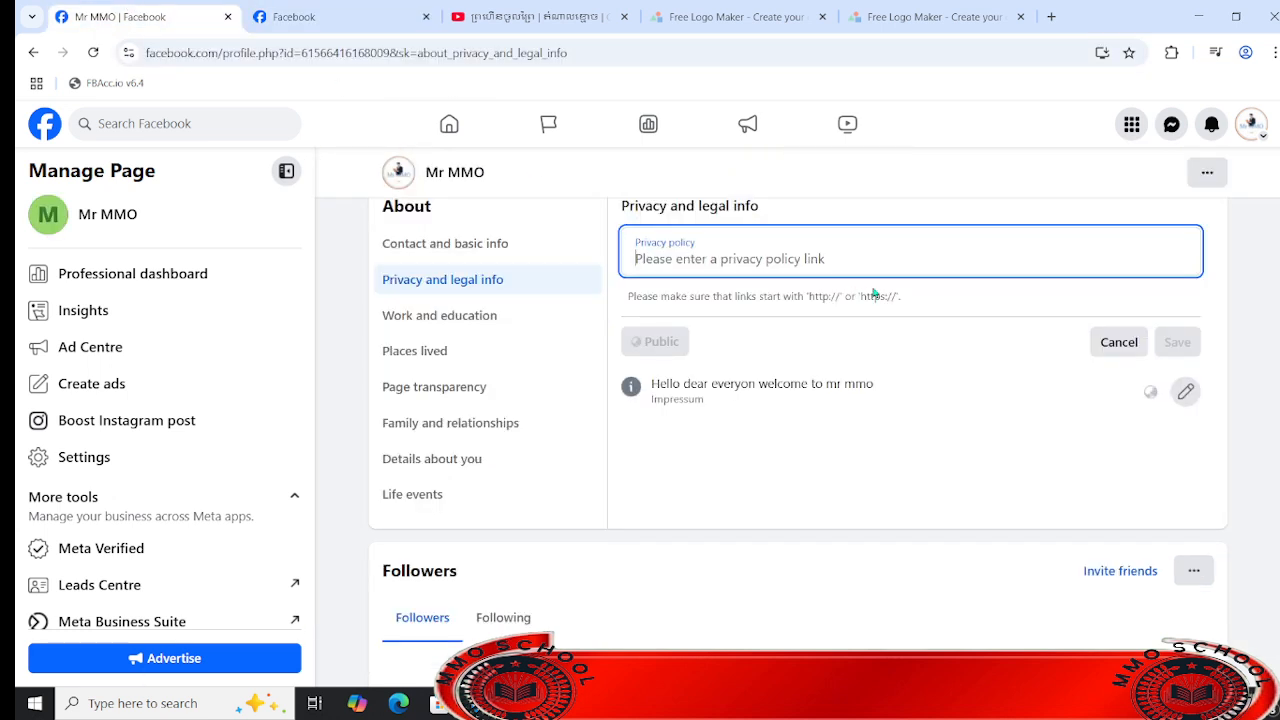
pyautogui.click(892, 254)
pyautogui.hotkey('ctrl', 'v')
pyautogui.click(1177, 342)
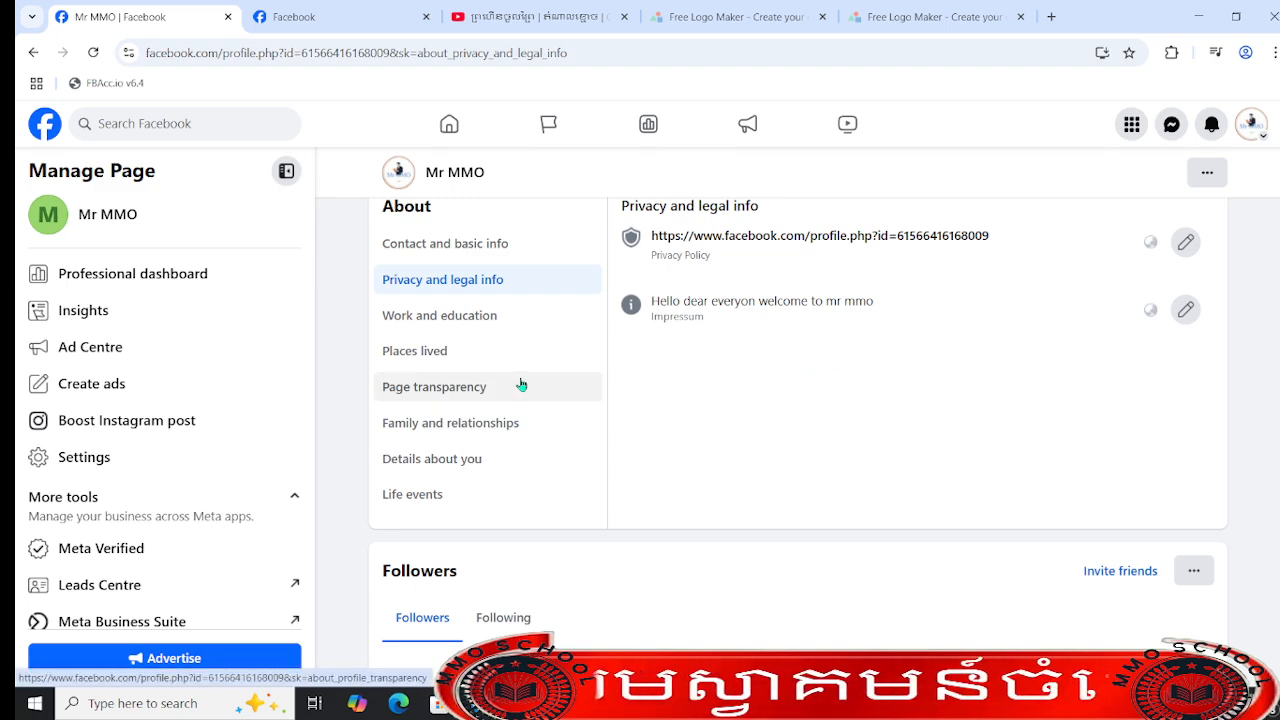
# - Add Phnom Penh as the current city under Places lived and save it
pyautogui.click(457, 362)
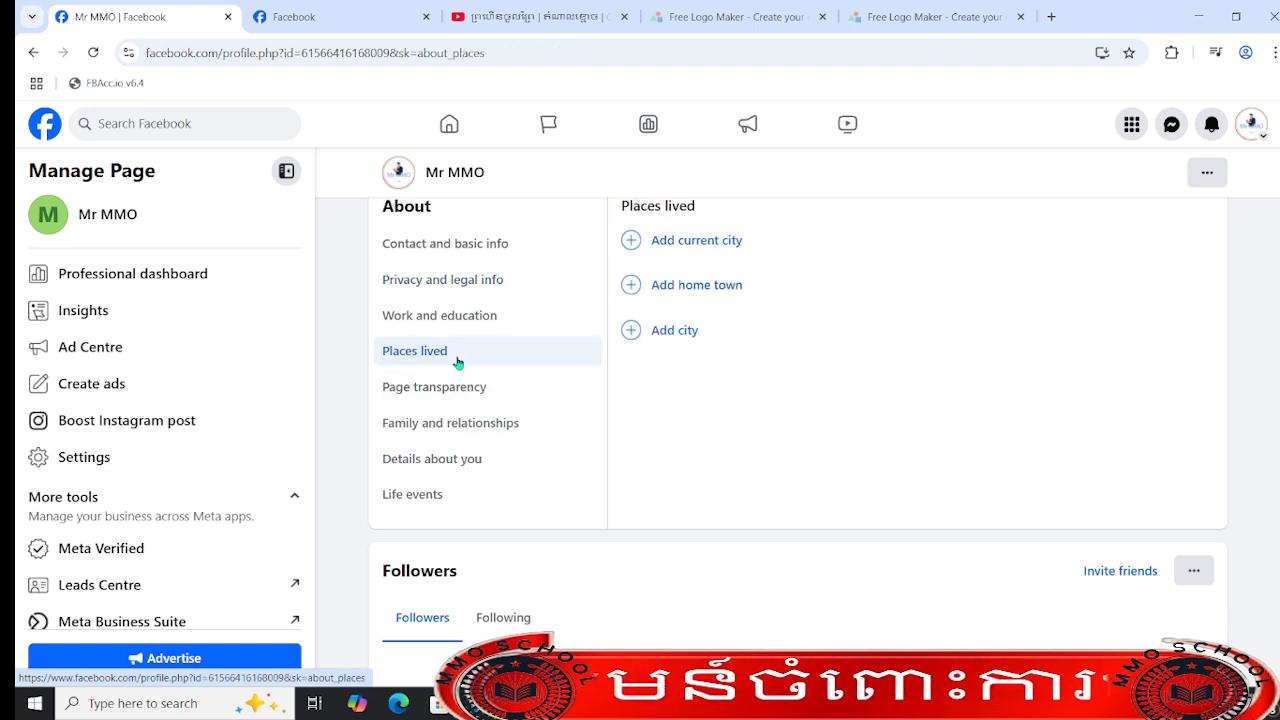
pyautogui.click(710, 244)
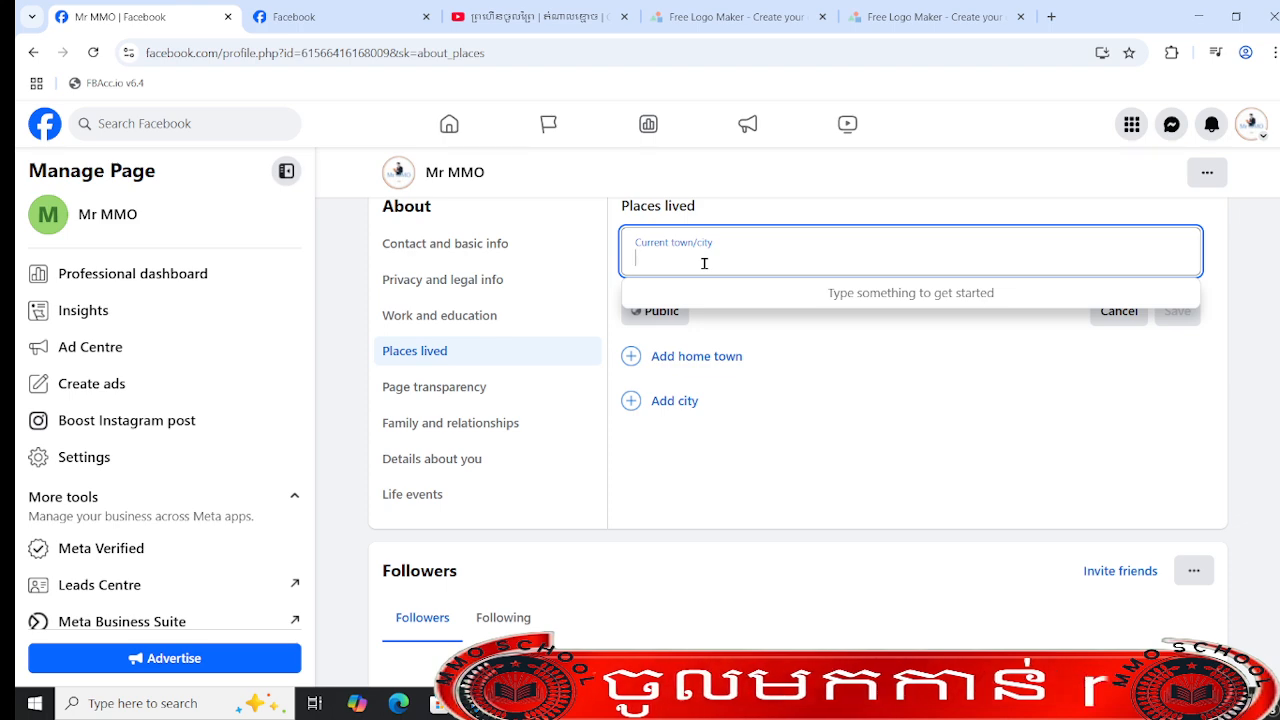
pyautogui.write('phnom')
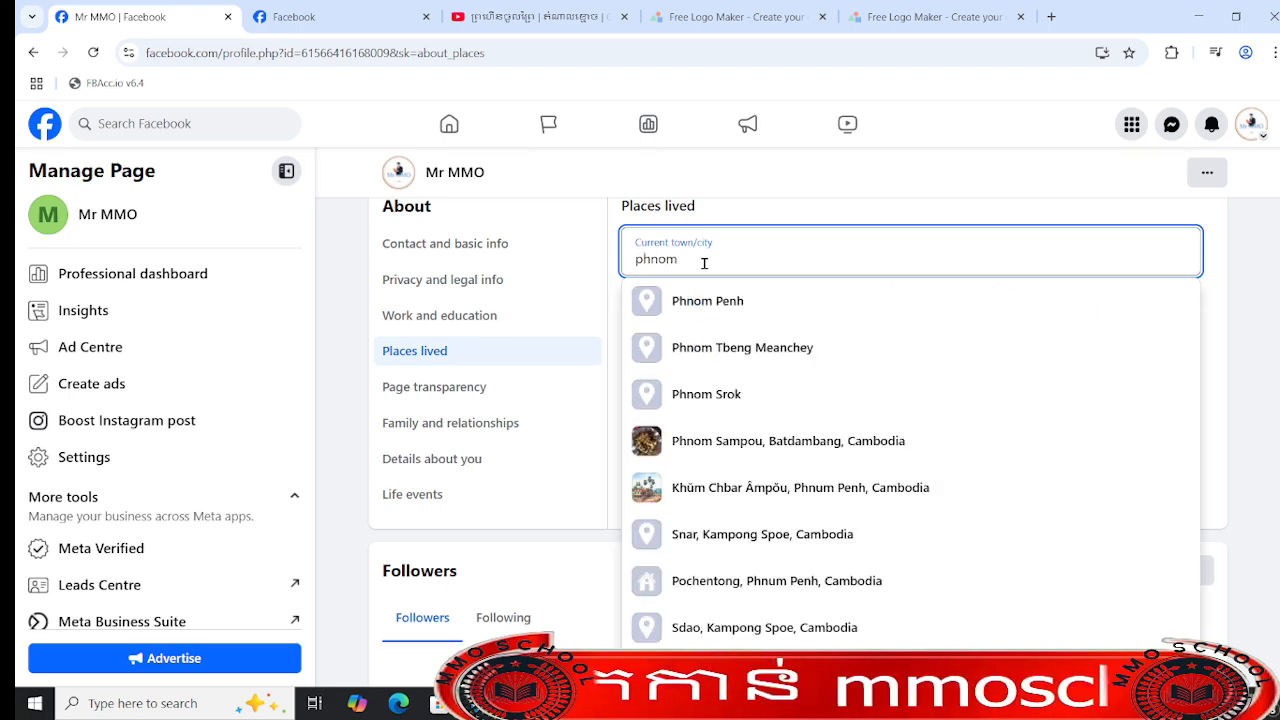
pyautogui.click(722, 300)
pyautogui.click(1190, 310)
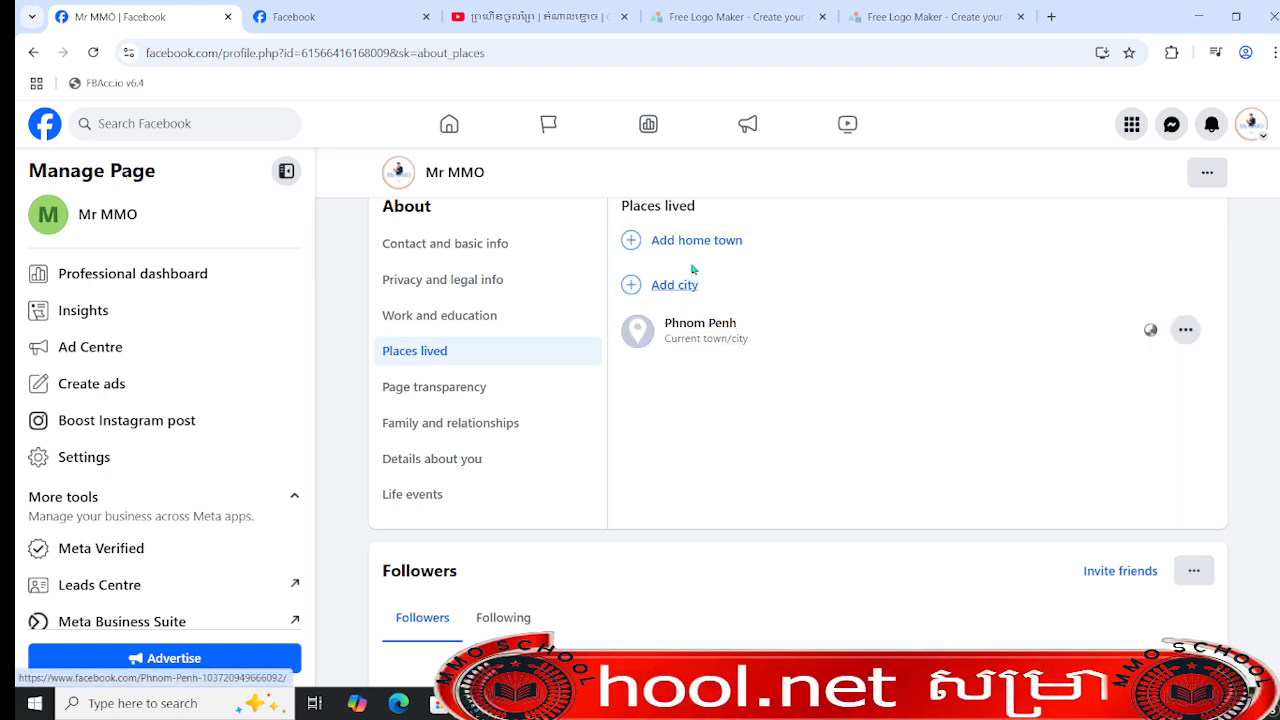
# - Add Phnom Tbeng Meanchey as the home town and save it
pyautogui.click(706, 244)
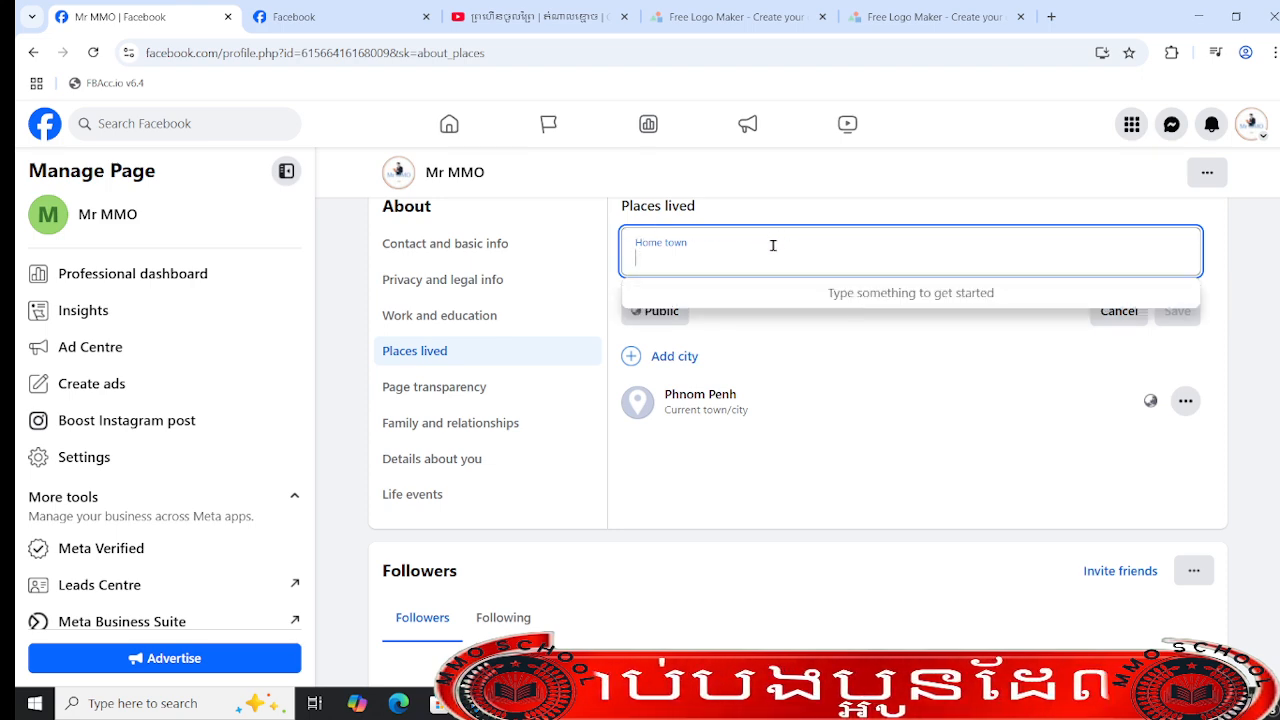
pyautogui.write('phnom')
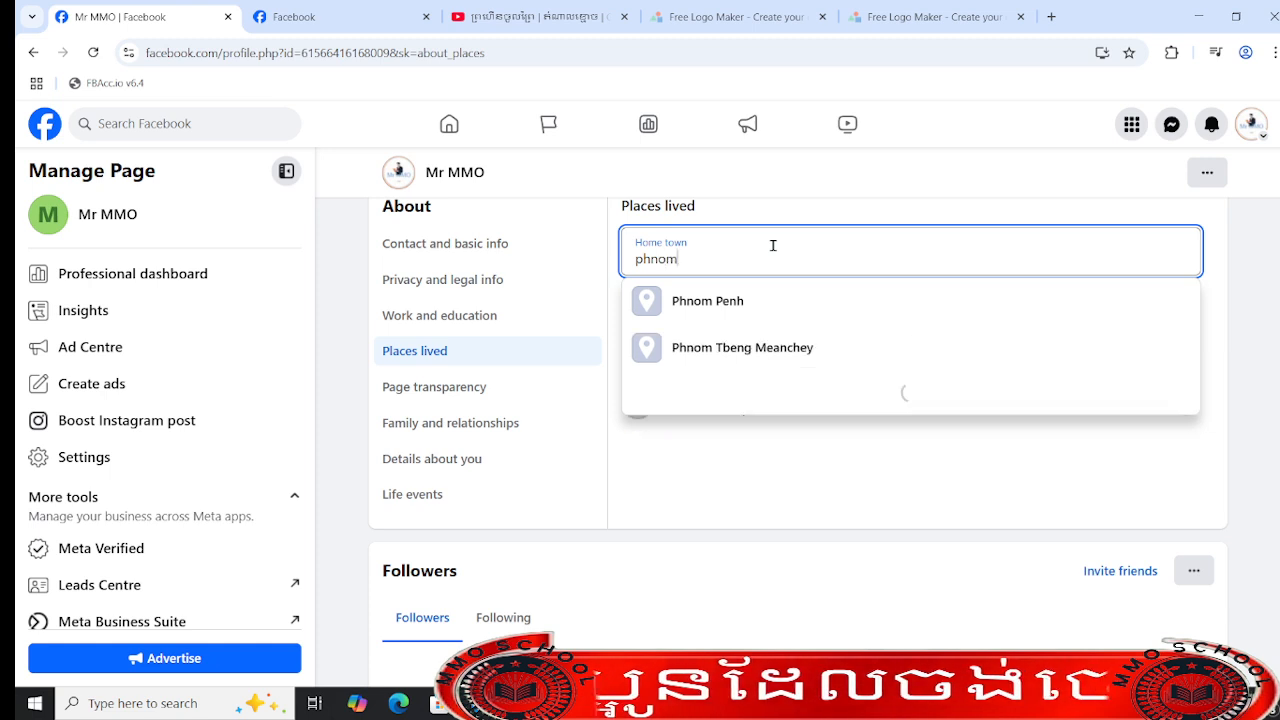
pyautogui.click(780, 334)
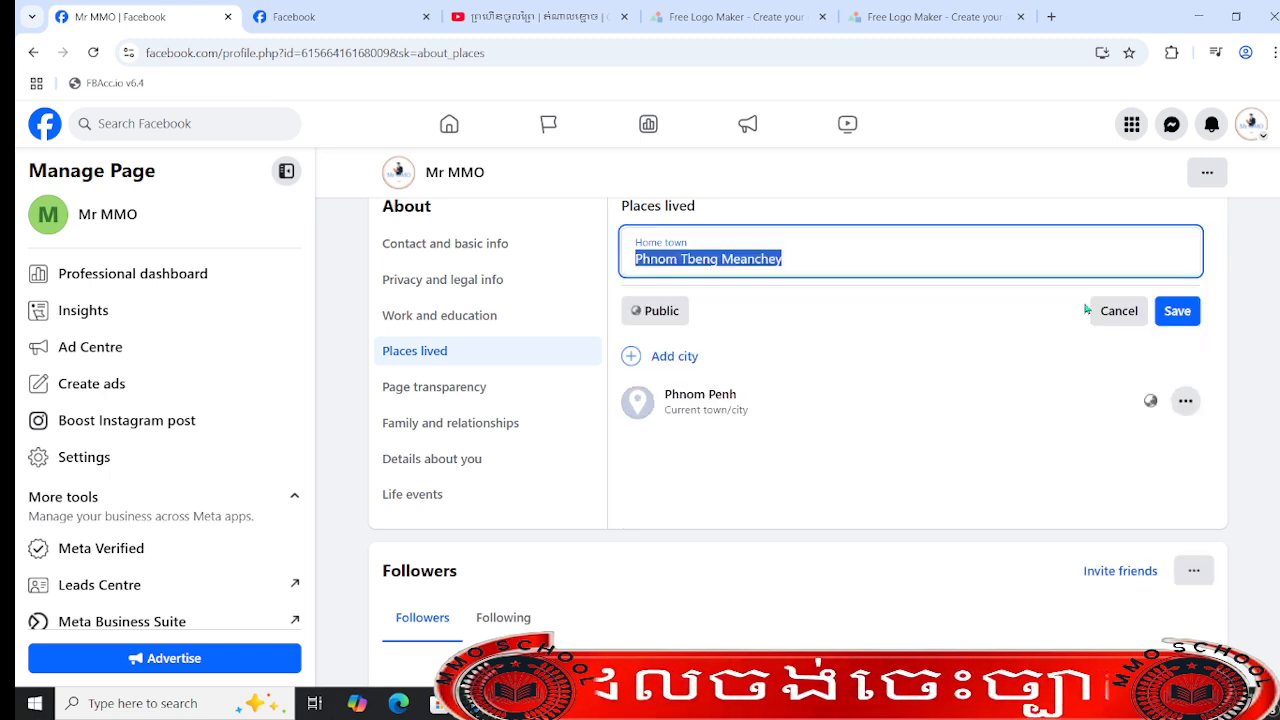
pyautogui.click(1180, 311)
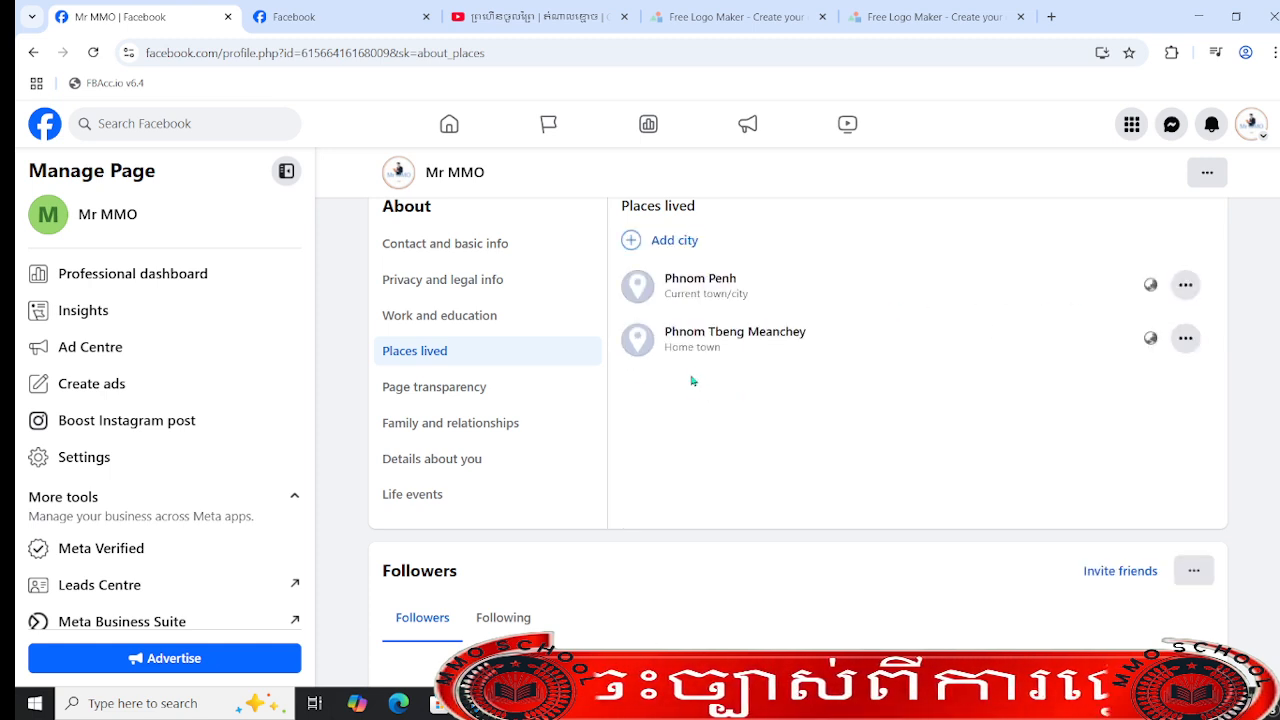
# - Look through the remaining About sections, from page transparency and family and relationships to life events, and return to contact and basic info
pyautogui.click(488, 396)
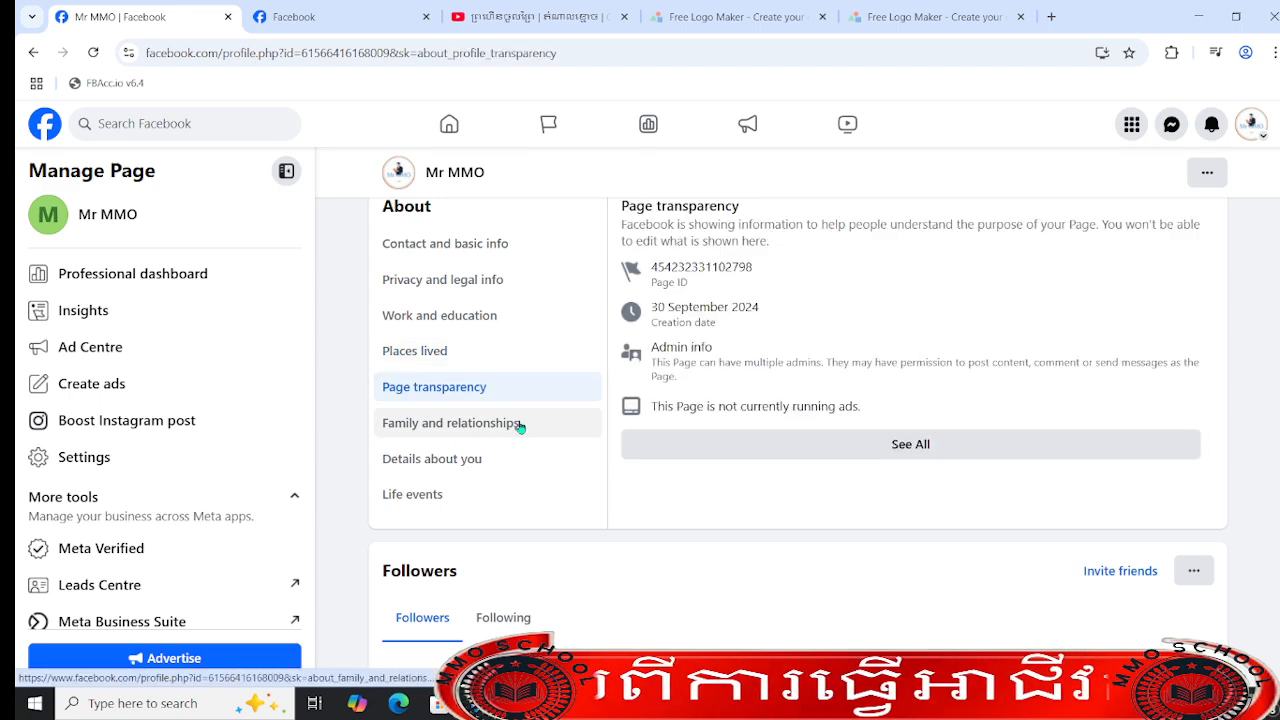
pyautogui.click(491, 423)
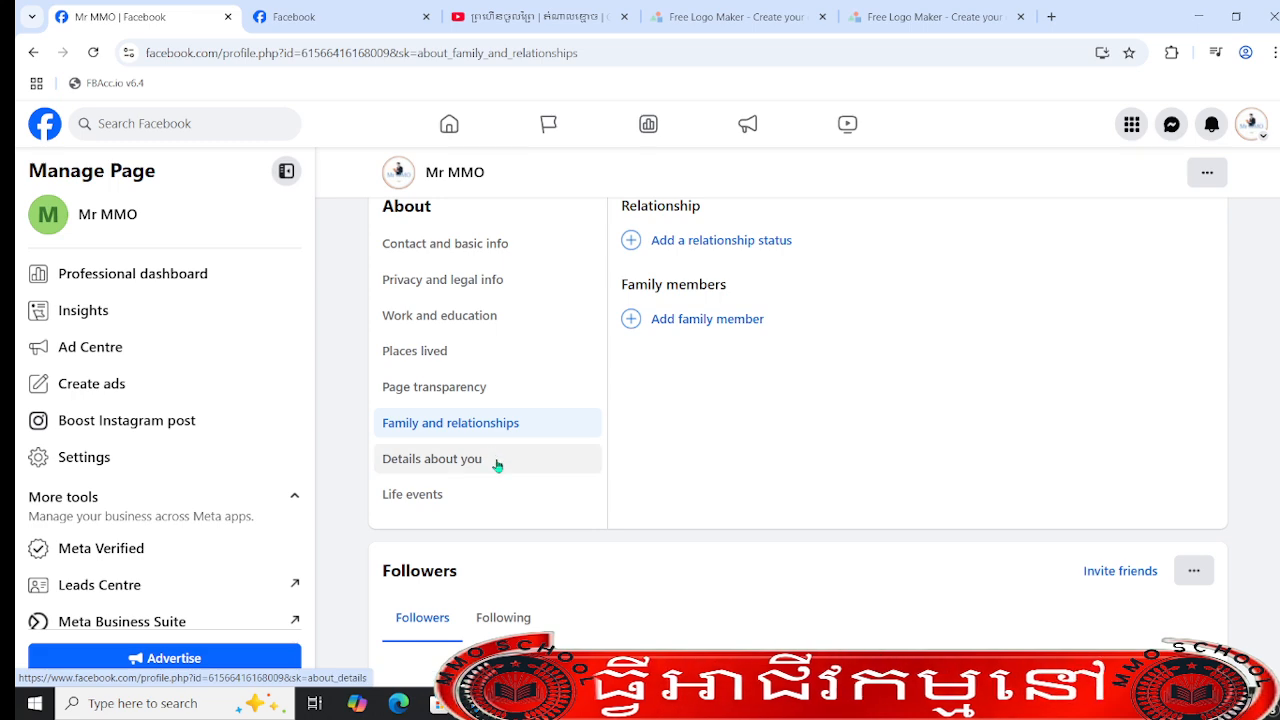
pyautogui.click(496, 463)
pyautogui.click(453, 496)
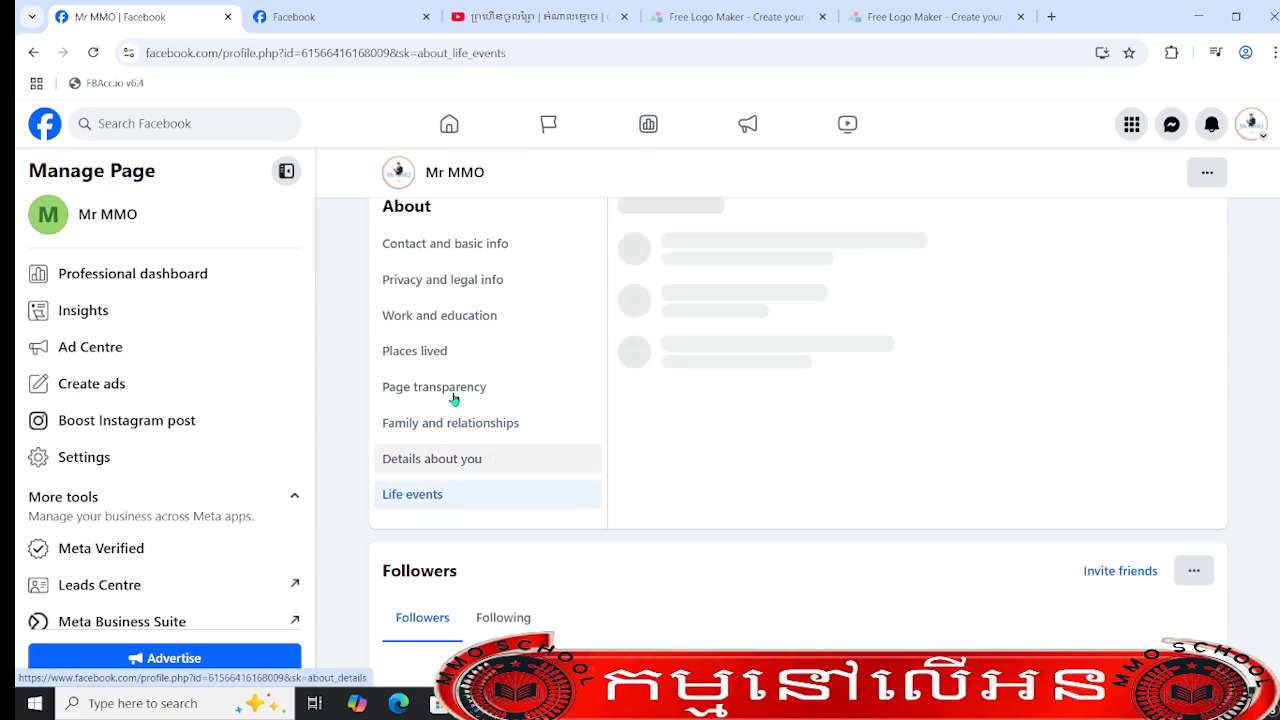
pyautogui.click(436, 244)
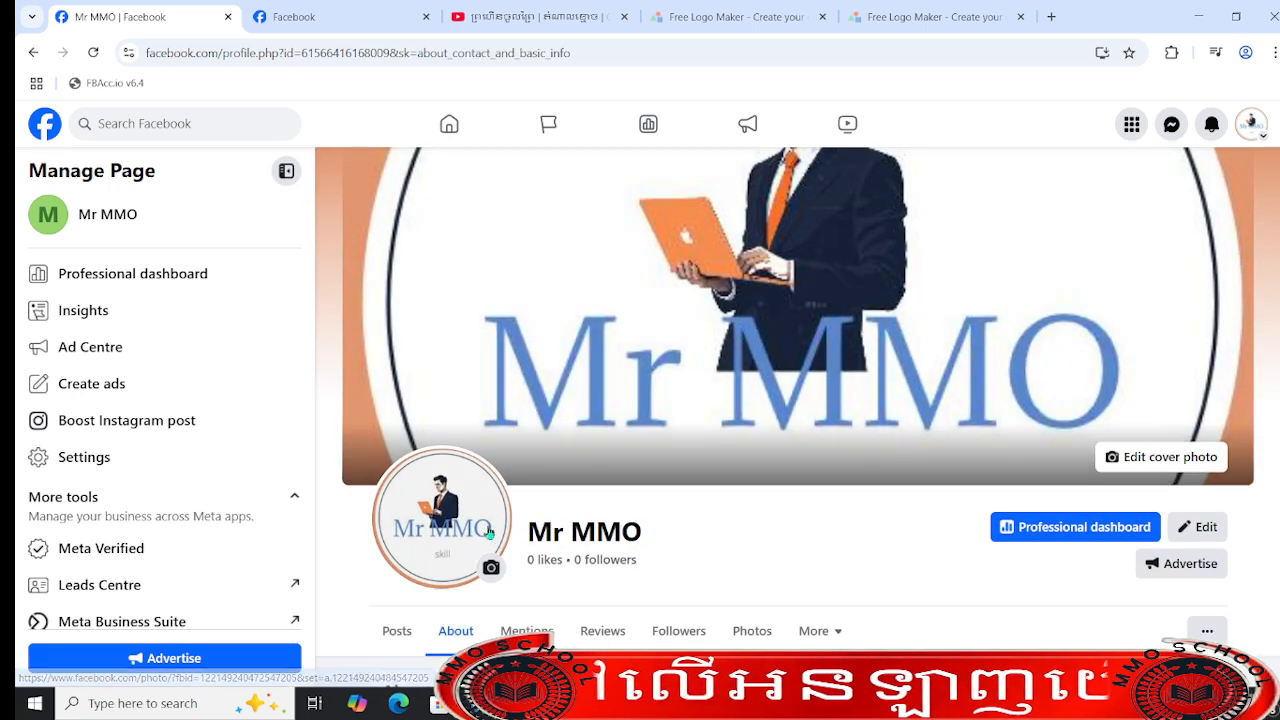
# - Reload the Mr MMO page's posts view and review its intro details, photos, posts, and cover and profile pictures
pyautogui.click(372, 300)
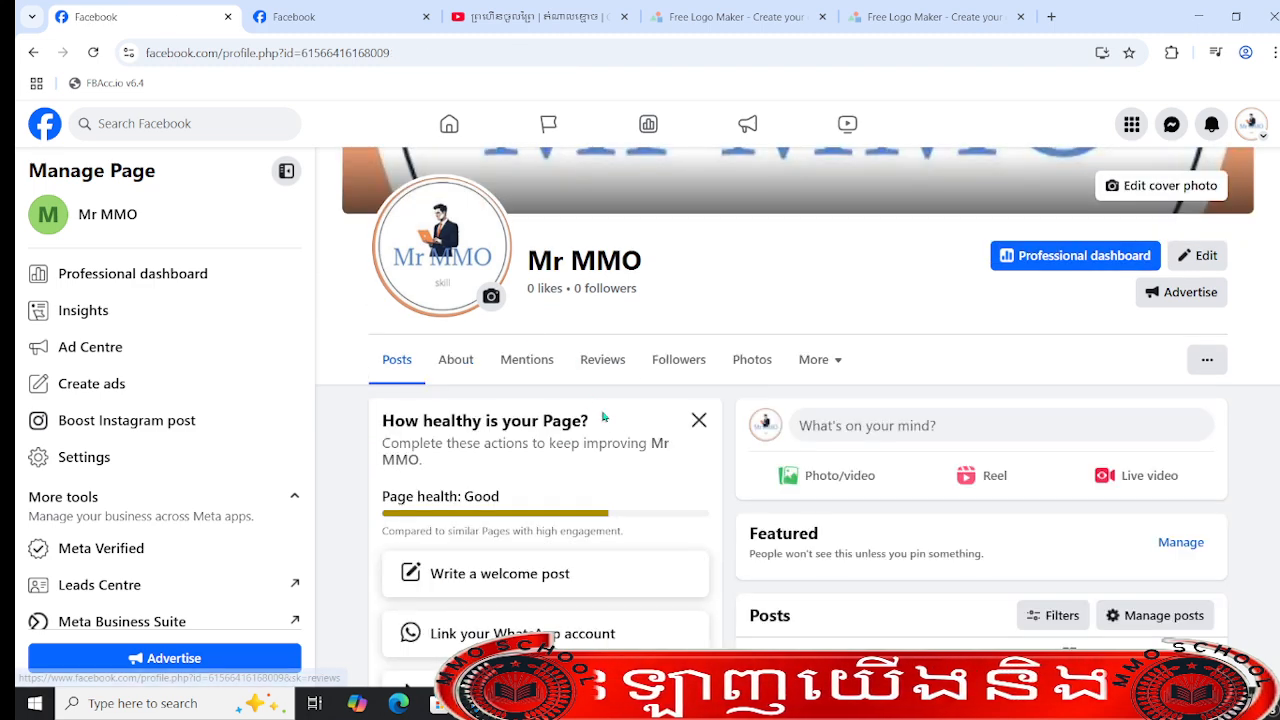
pyautogui.click(93, 52)
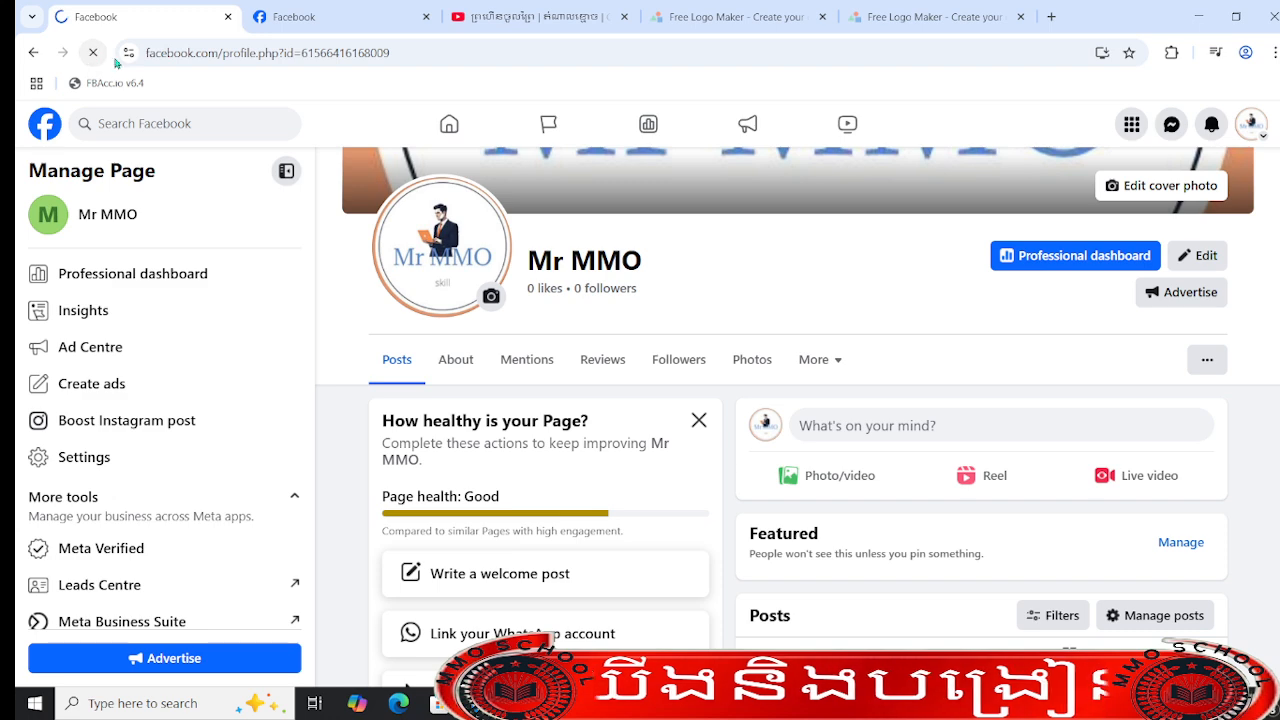
pyautogui.scroll(-3, 616, 311)
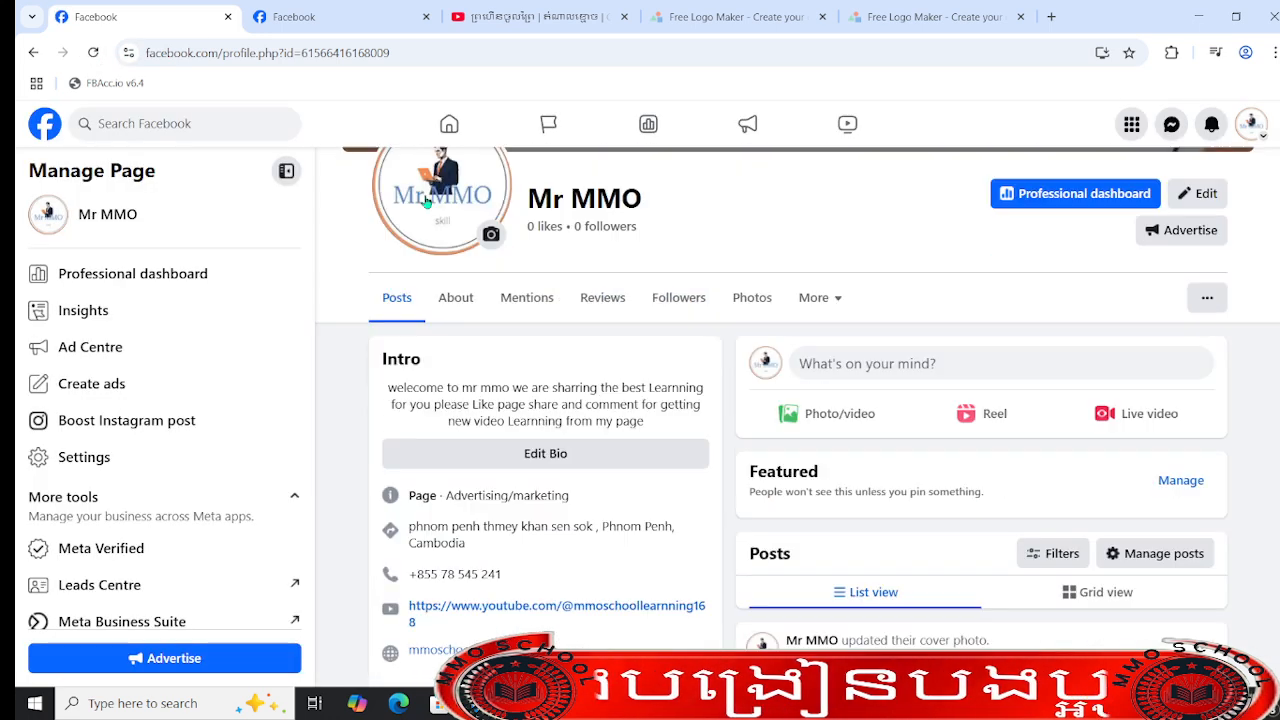
pyautogui.scroll(-3, 616, 311)
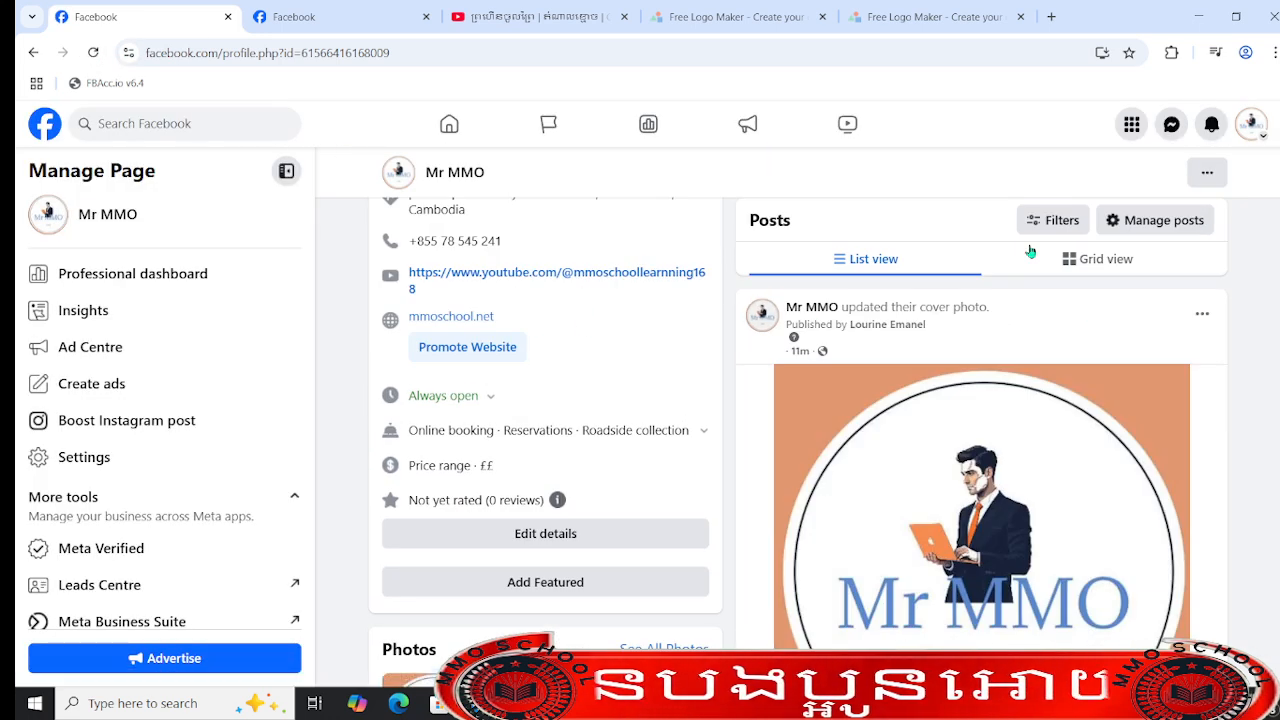
pyautogui.scroll(3, 1275, 286)
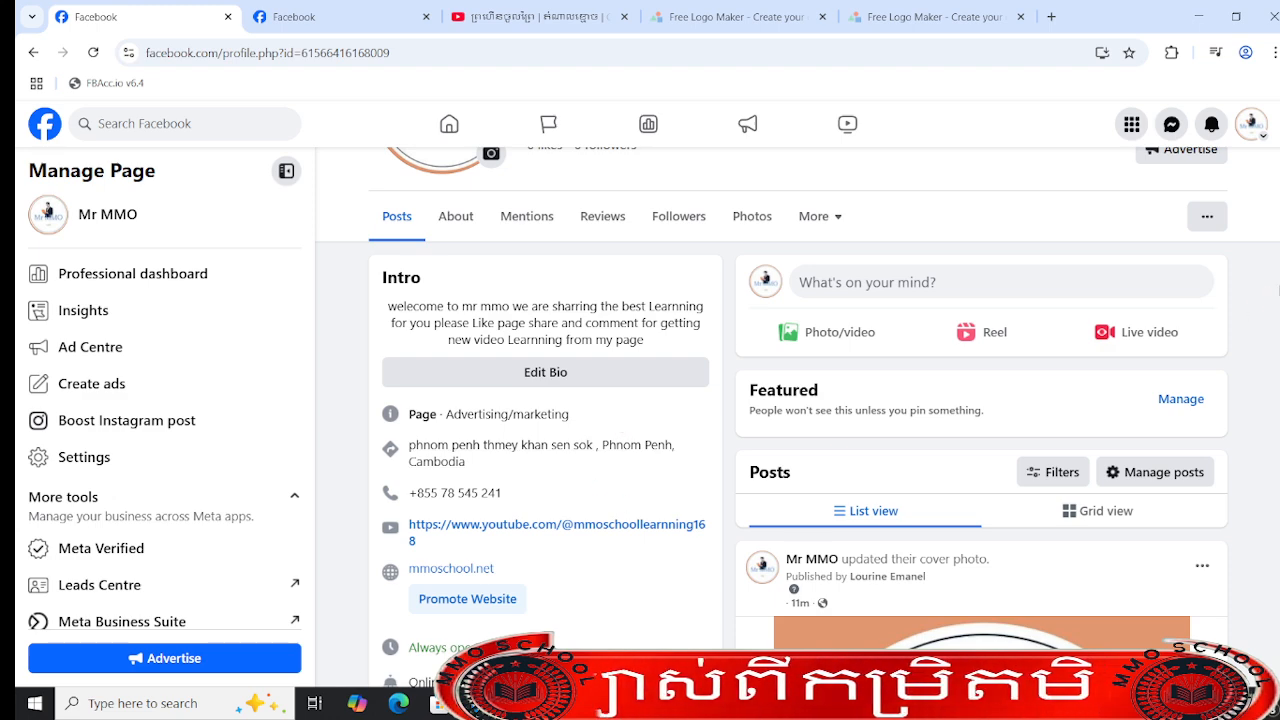
pyautogui.scroll(-3, 1277, 288)
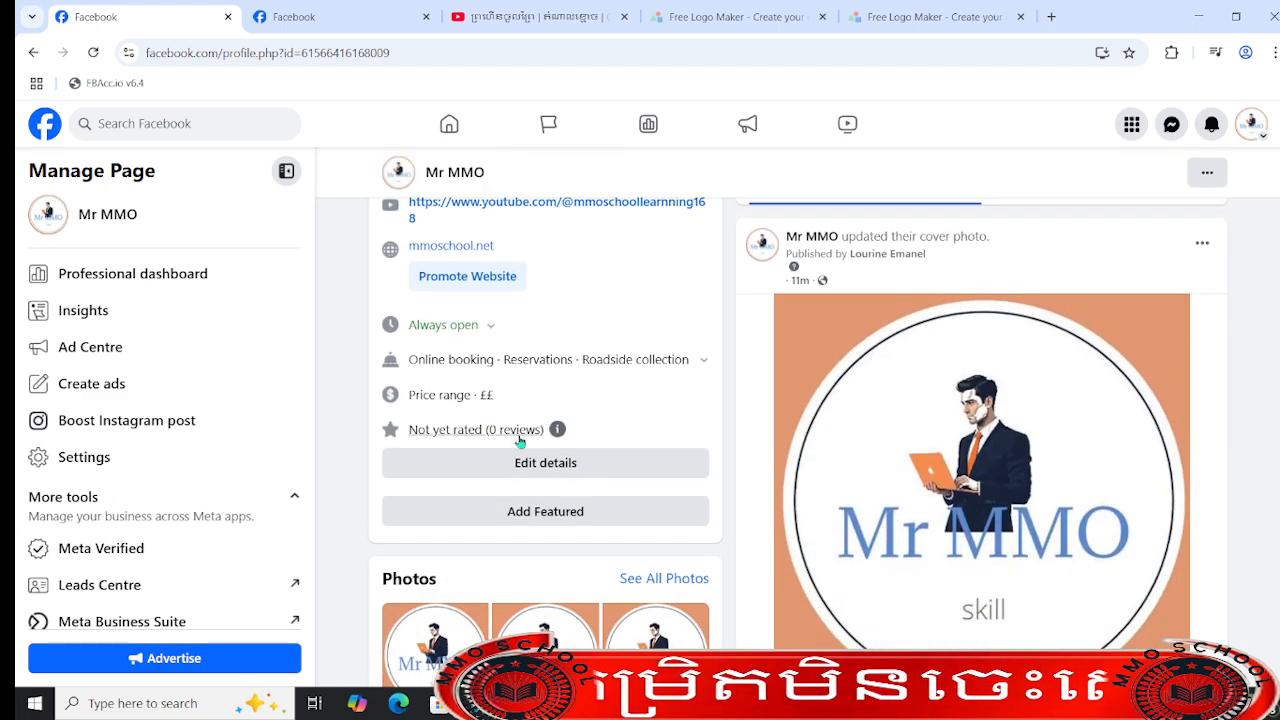
pyautogui.scroll(-2, 607, 465)
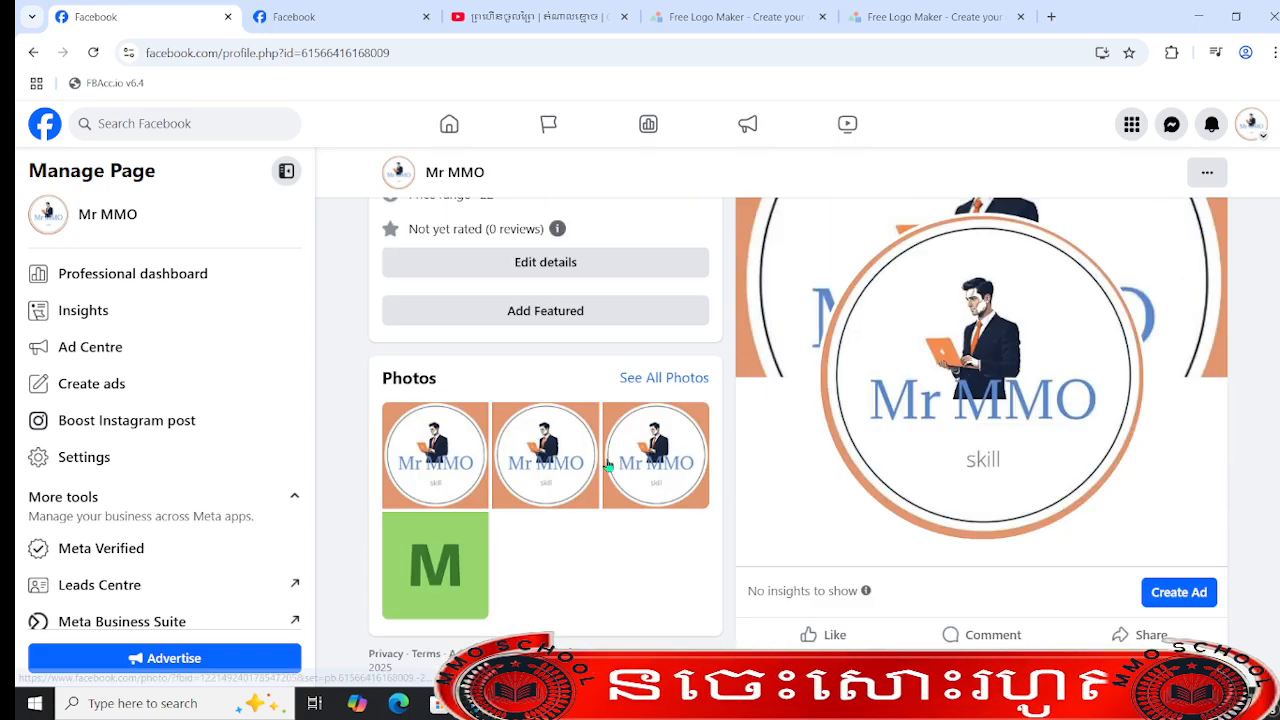
pyautogui.scroll(-3, 607, 465)
pyautogui.scroll(10, 723, 471)
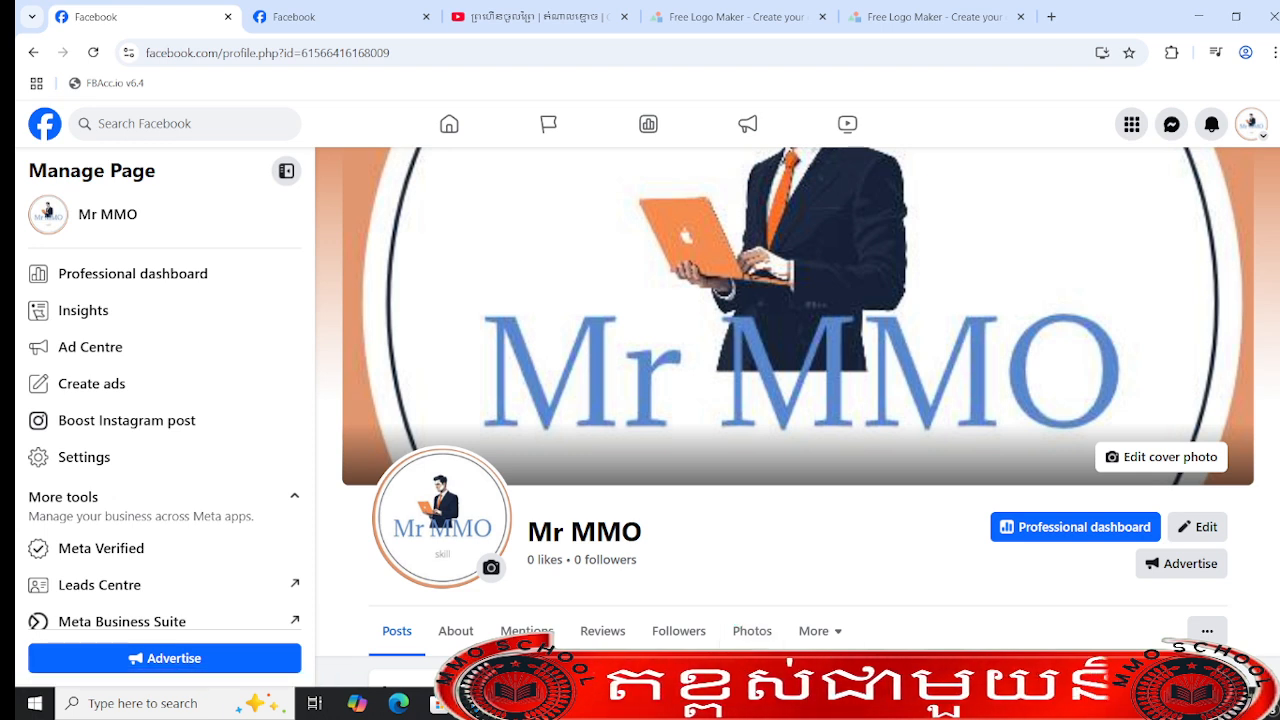
pyautogui.moveTo(894, 703)
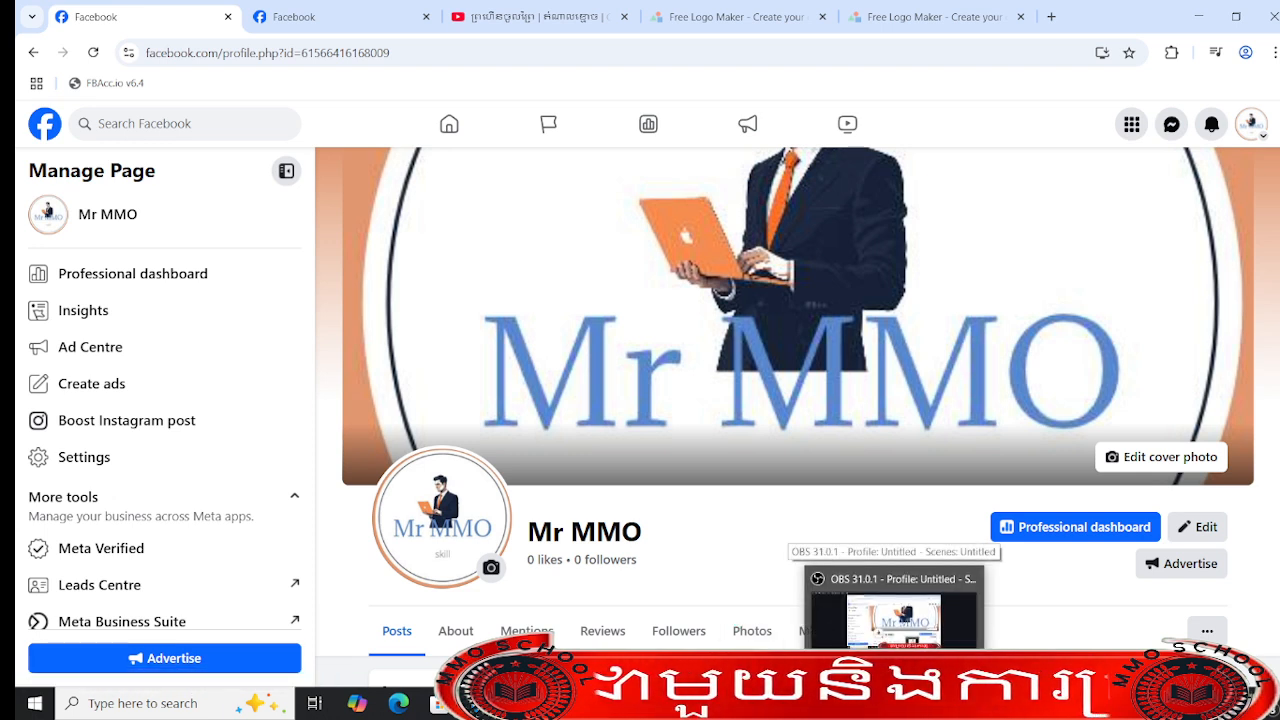